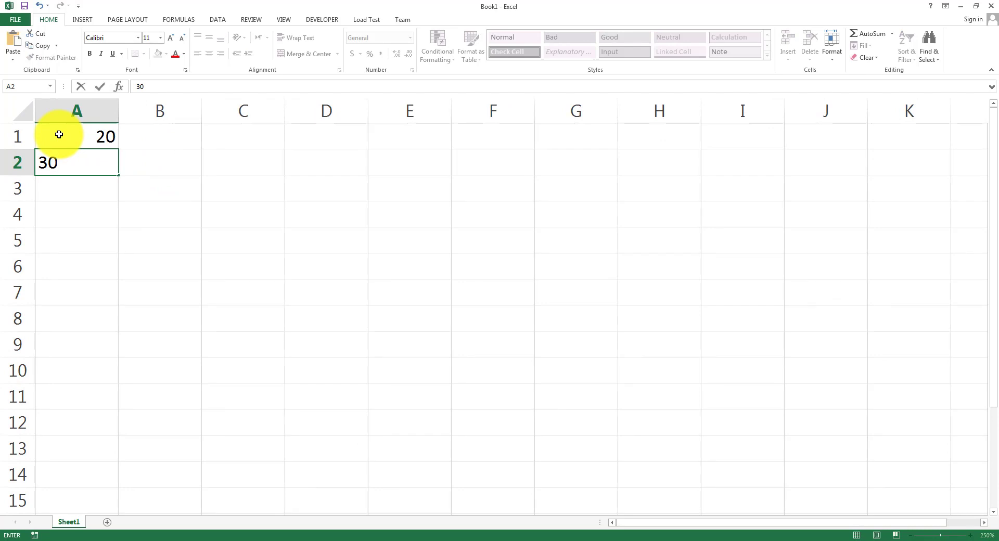
# Commit 30 in A2, choose C3 as the result cell, and switch to PowerPoint.
pyautogui.press('Return')
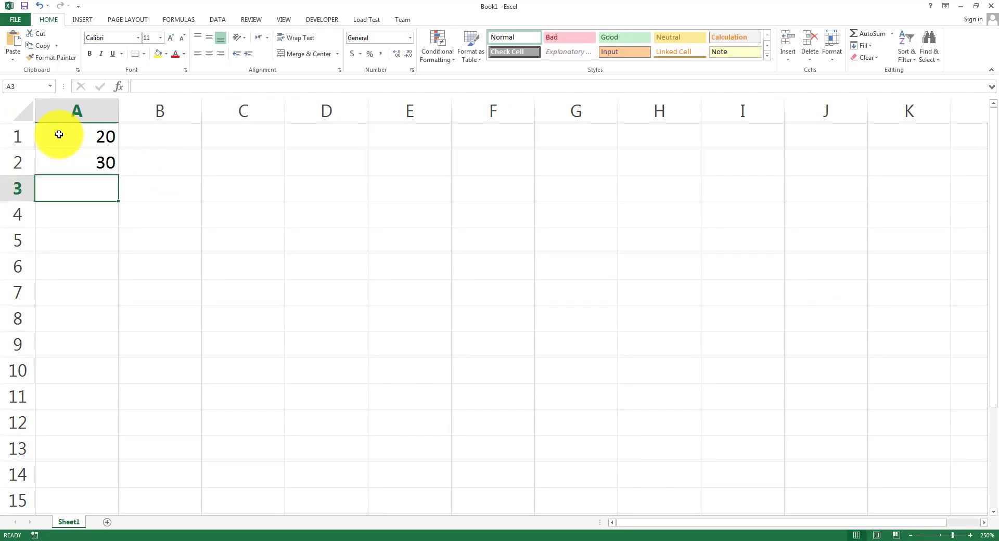
pyautogui.click(331, 145)
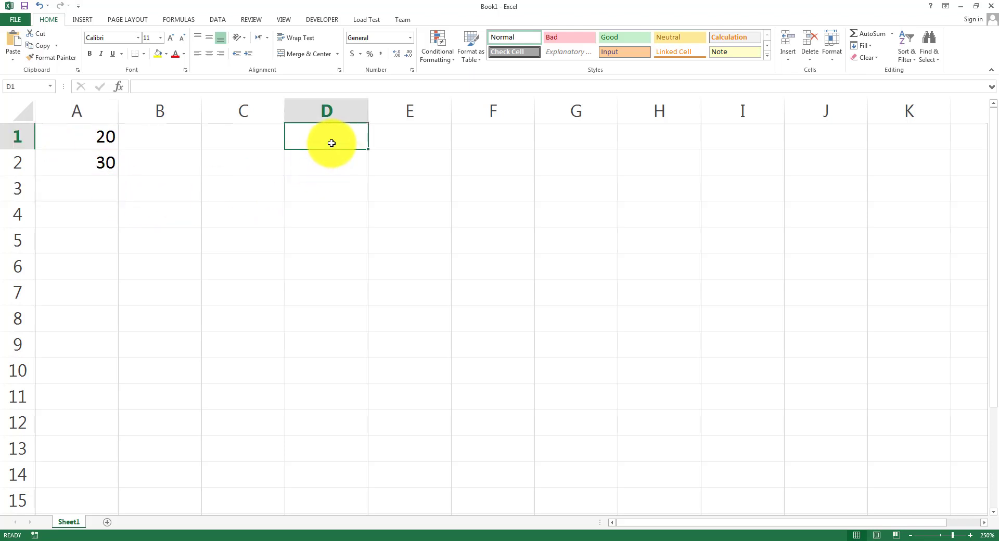
pyautogui.click(70, 251)
pyautogui.click(317, 181)
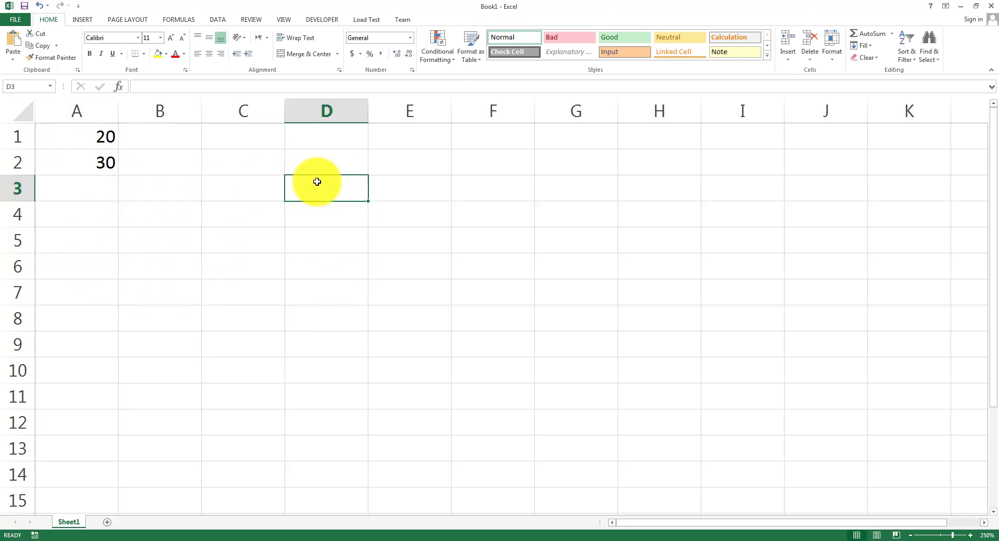
pyautogui.click(244, 187)
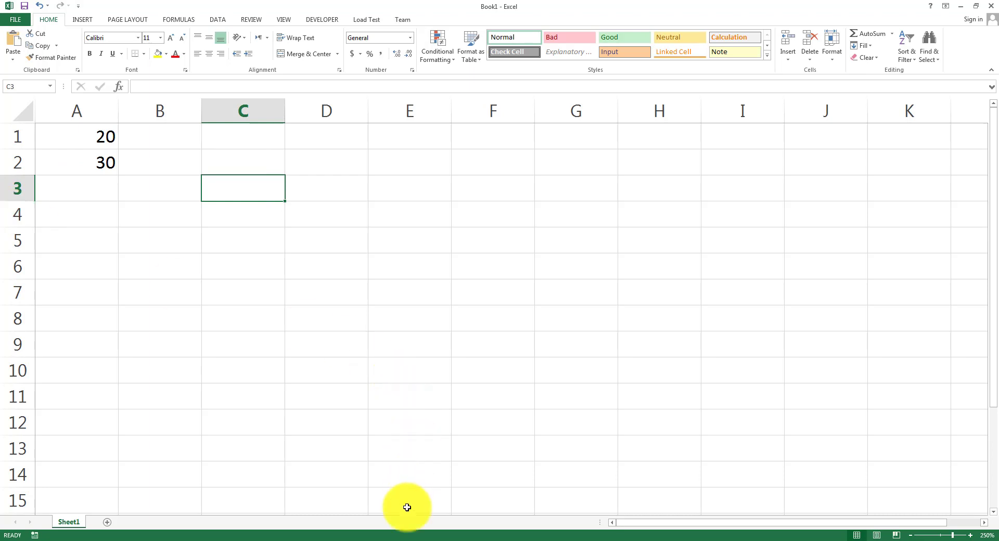
pyautogui.click(412, 540)
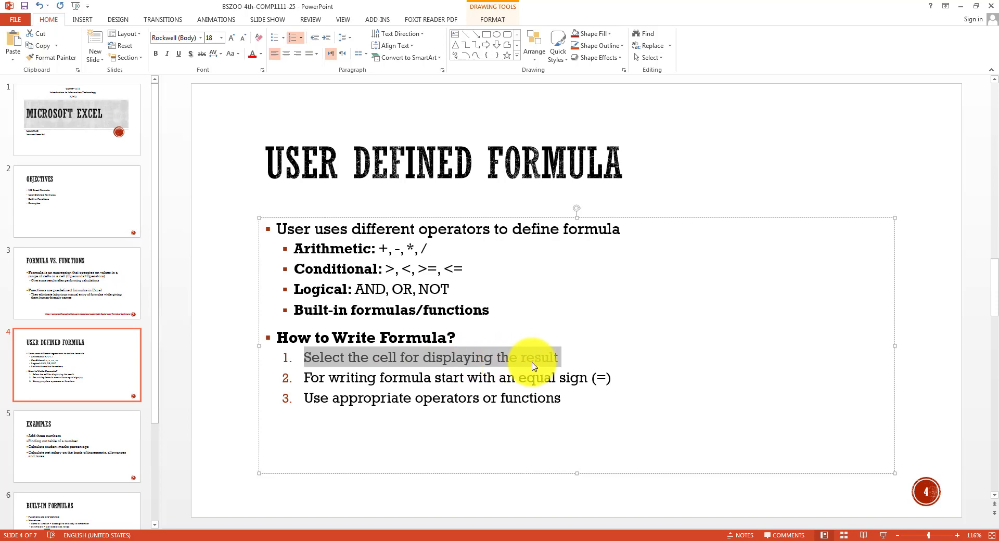
# Append ' – to apply formula' to the first step on the slide, then return to Excel.
pyautogui.click(564, 359)
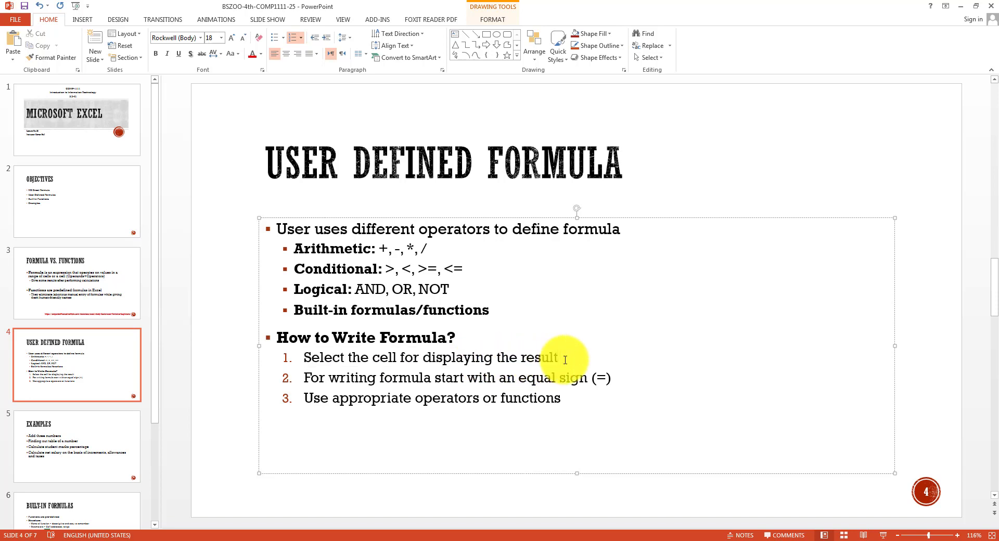
pyautogui.write('- top')
pyautogui.press('BackSpace')
pyautogui.write('apply f')
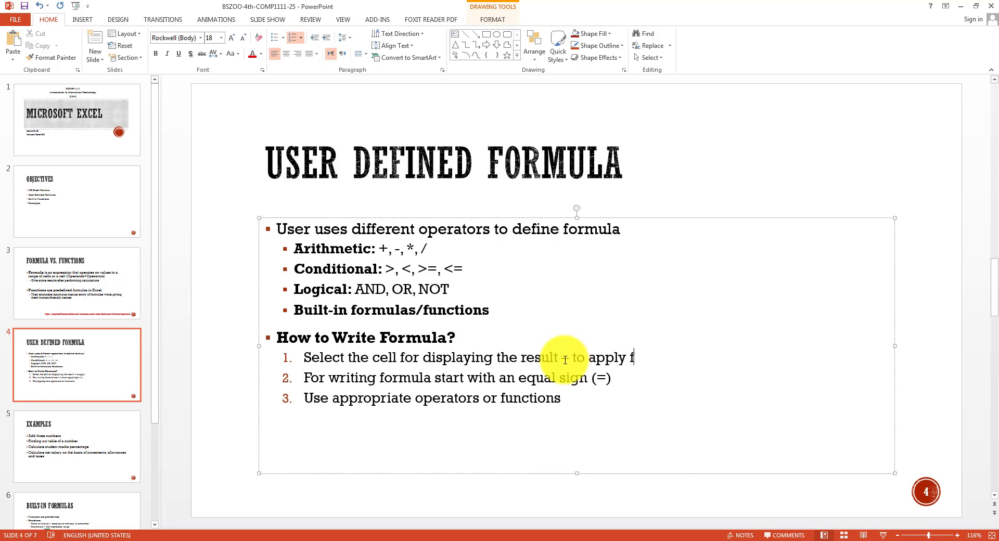
pyautogui.write('ormula')
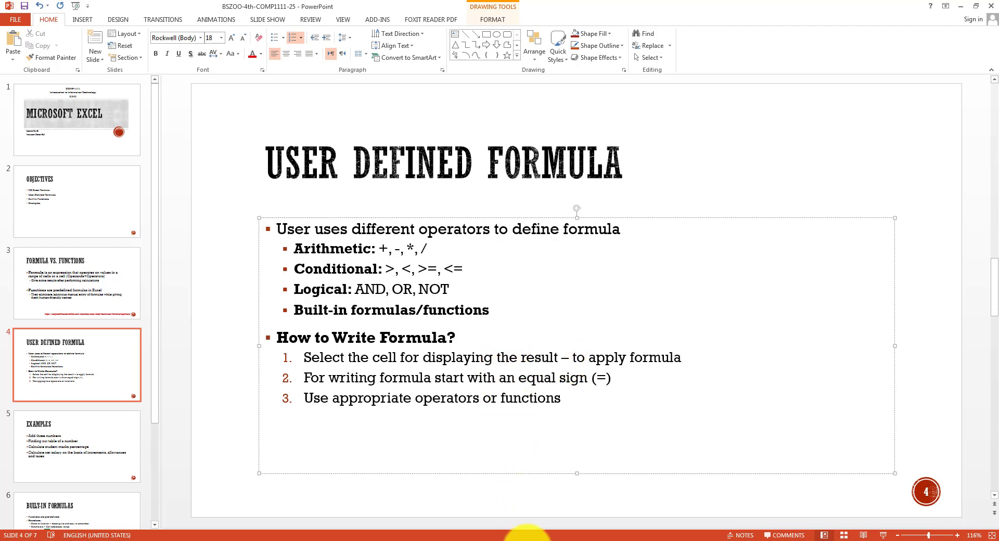
pyautogui.click(525, 538)
# Enter a trial 3041 in C3, clear it, and start a formula there with '='.
pyautogui.write('3041')
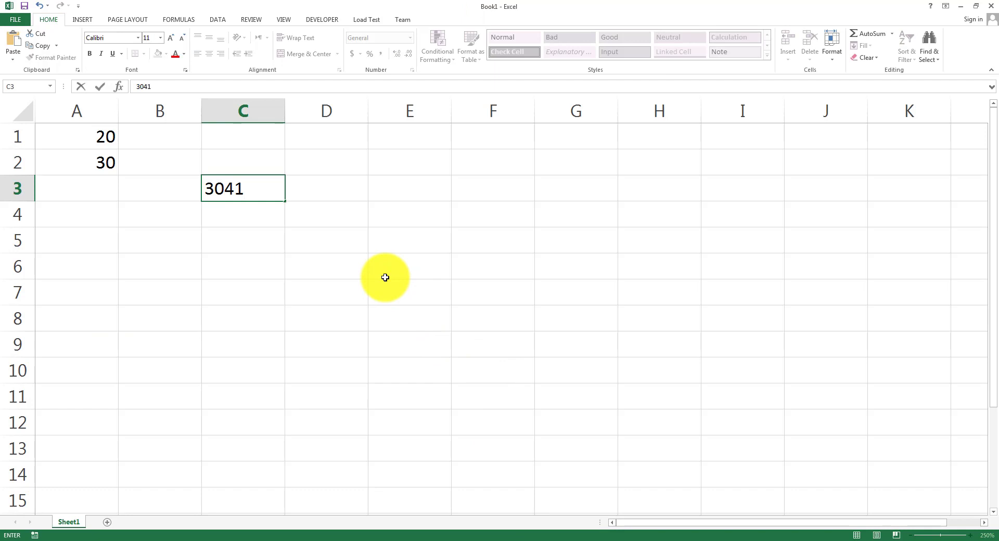
pyautogui.press('Return')
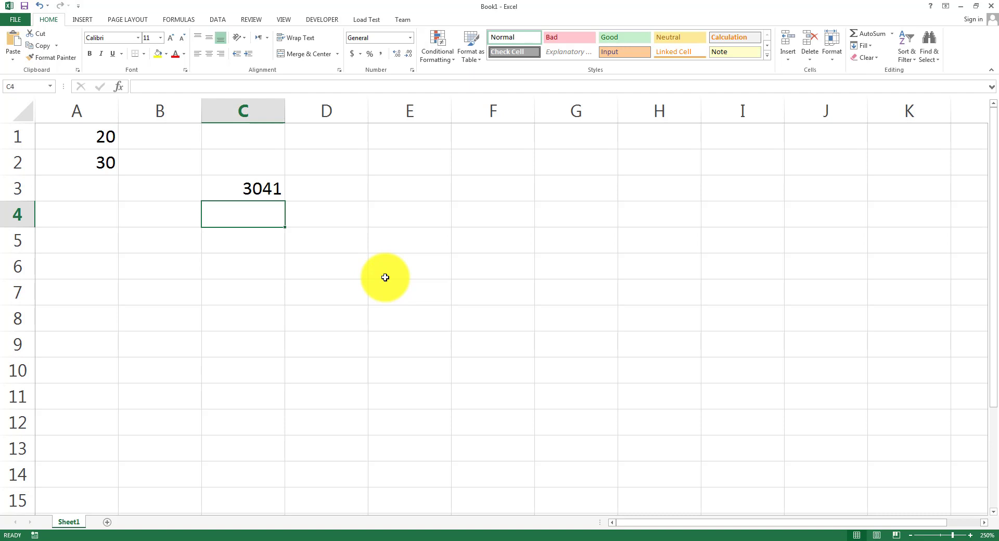
pyautogui.press('Up')
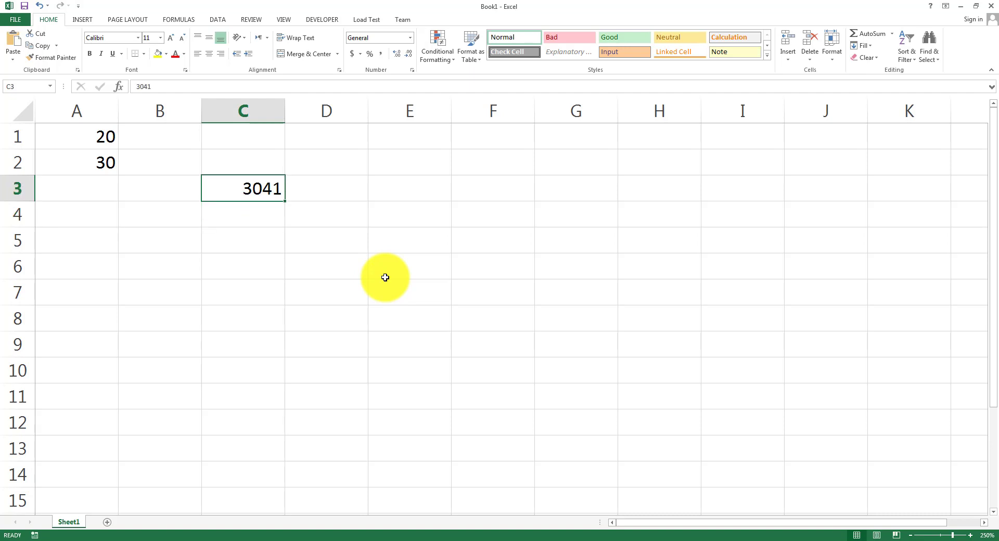
pyautogui.press('BackSpace')
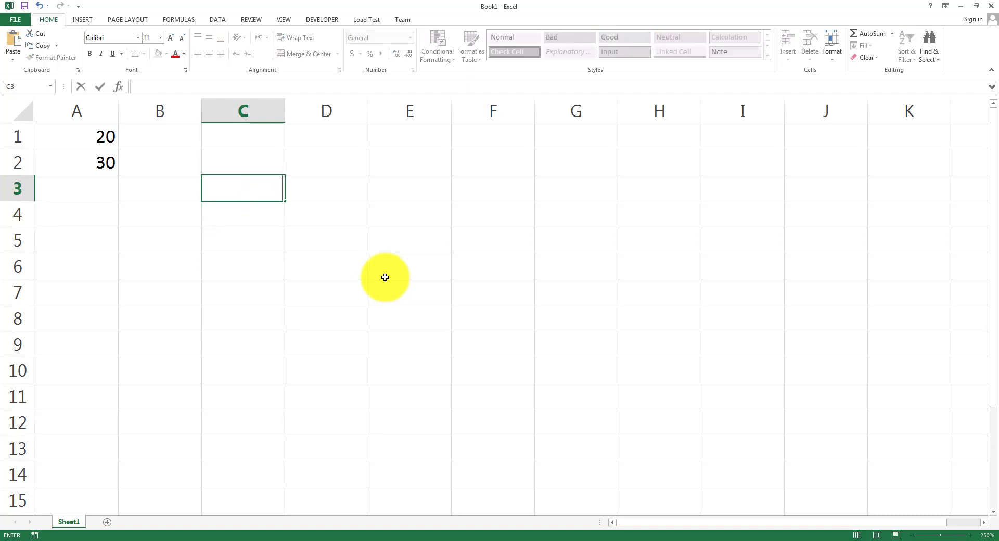
pyautogui.press('Return')
pyautogui.press('Up')
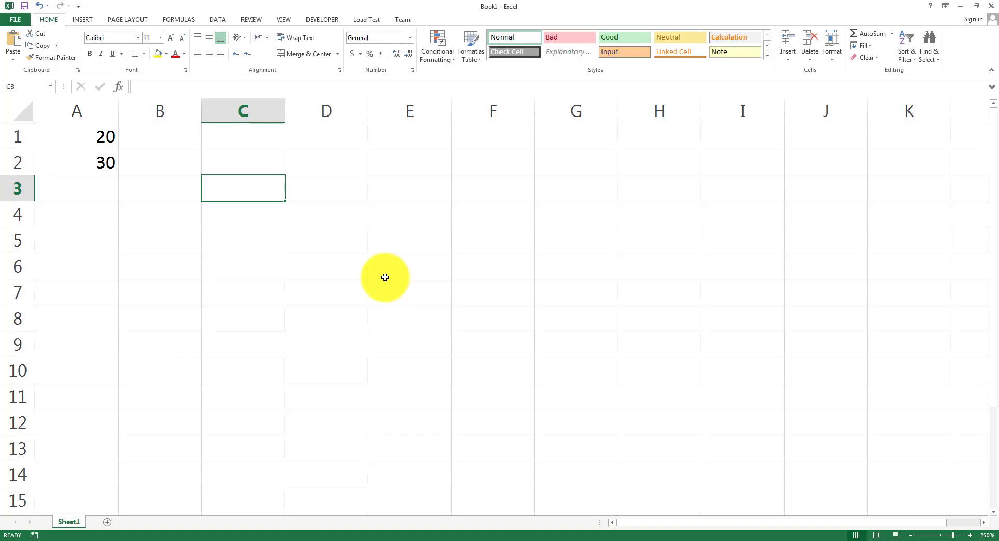
pyautogui.write('=')
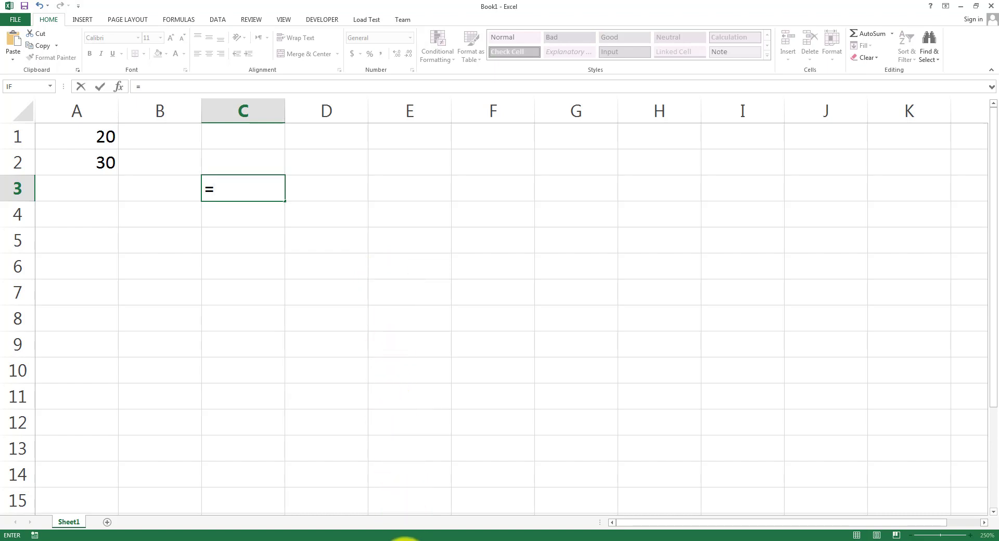
pyautogui.click(405, 540)
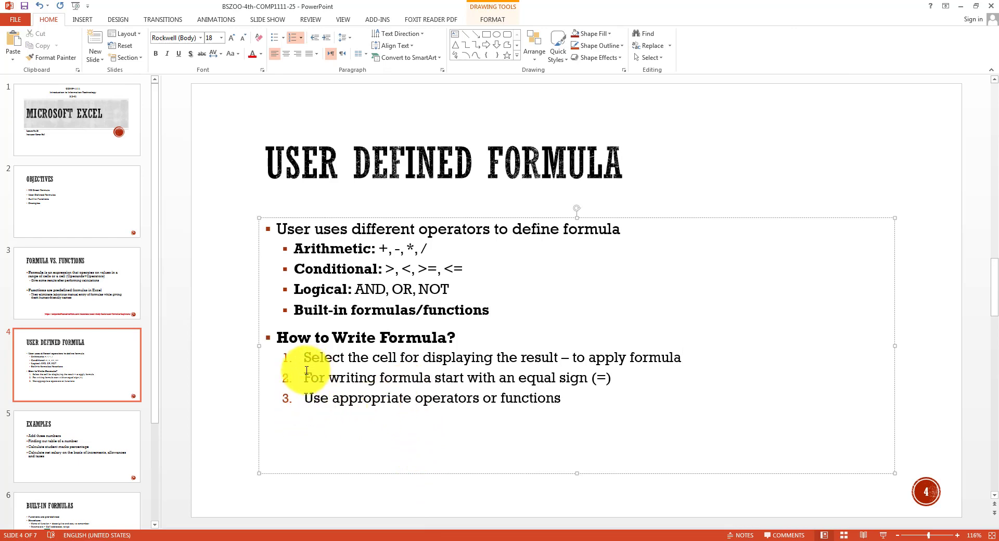
# Highlight the equal-sign and operators steps on the slide, then go back to Excel.
pyautogui.moveTo(307, 370); pyautogui.dragTo(614, 385)
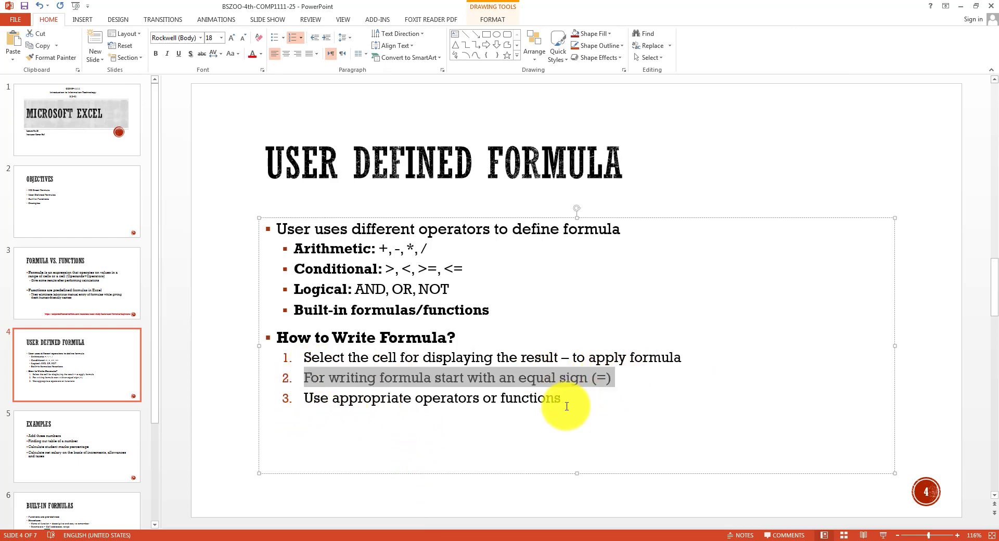
pyautogui.moveTo(567, 407); pyautogui.dragTo(304, 400)
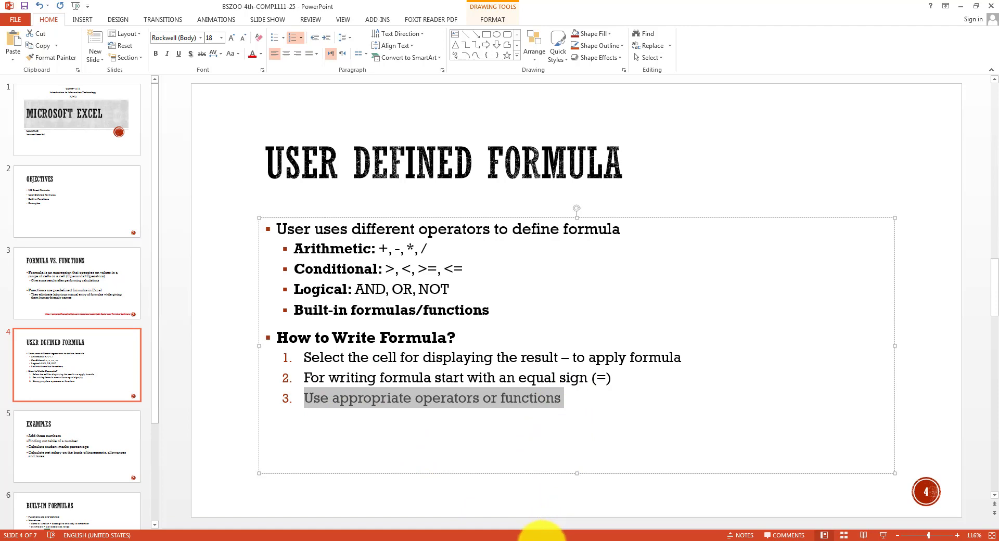
pyautogui.click(540, 540)
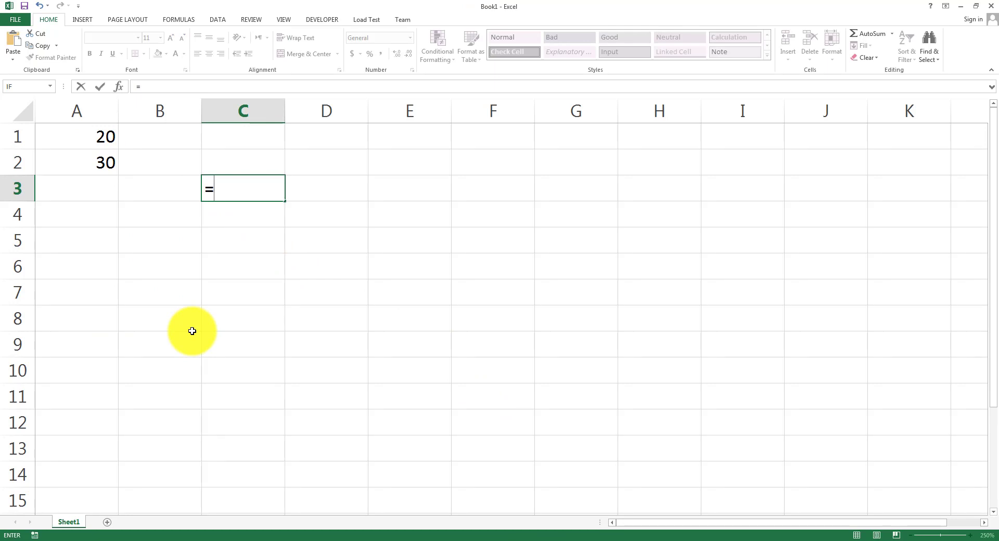
# Complete C3's formula as =20+30, giving 50.
pyautogui.write('20+30')
pyautogui.press('Return')
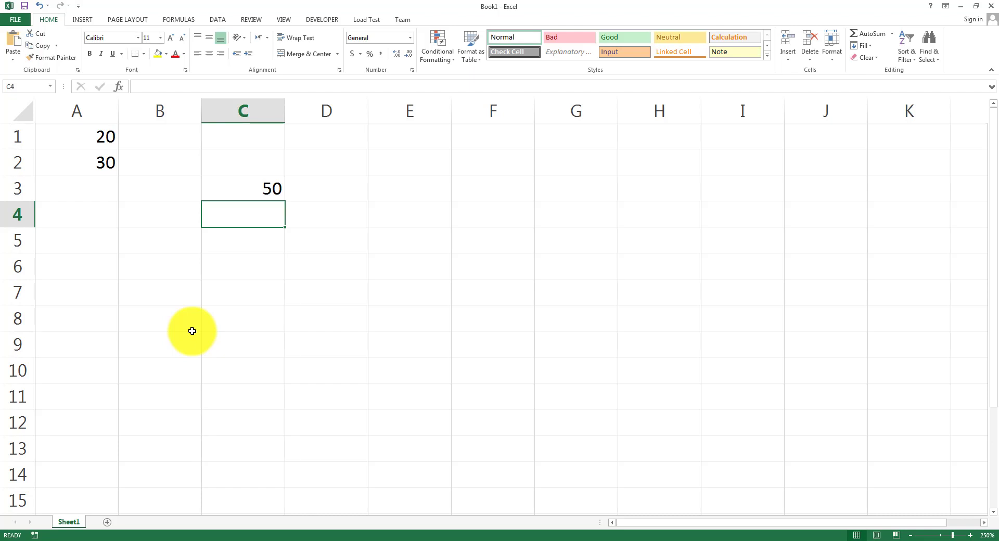
pyautogui.press('Up')
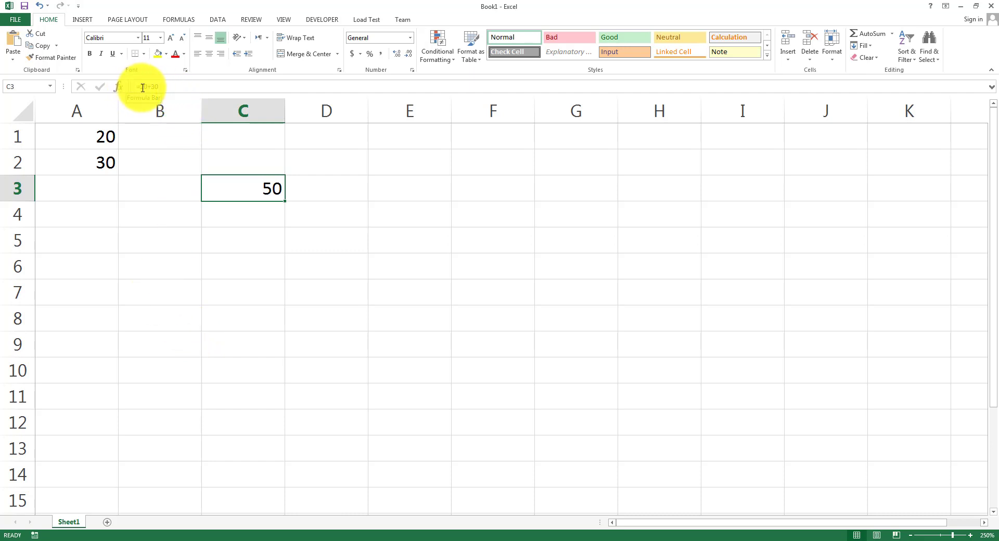
# Change A1 to 50, then reopen C3's formula and select its 20.
pyautogui.click(105, 136)
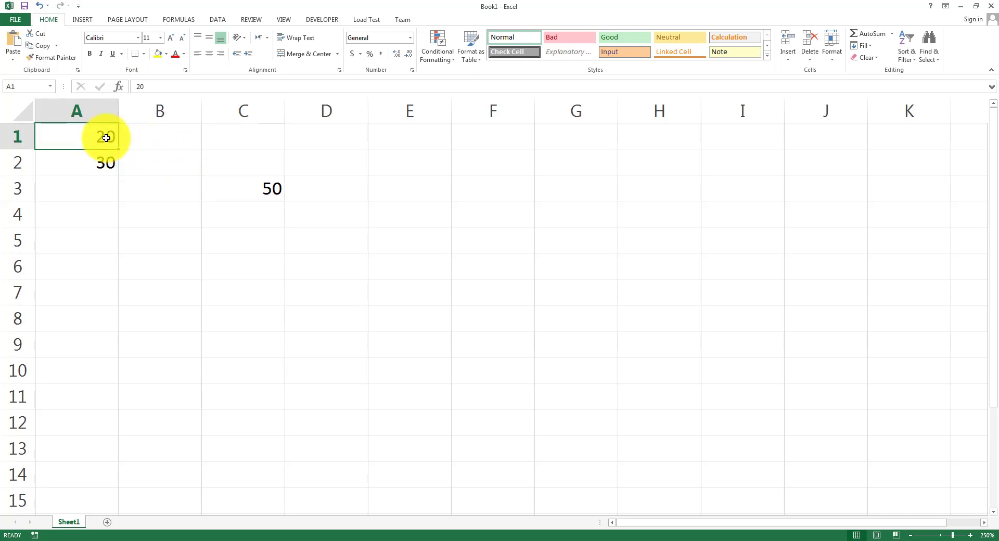
pyautogui.write('50')
pyautogui.press('Return')
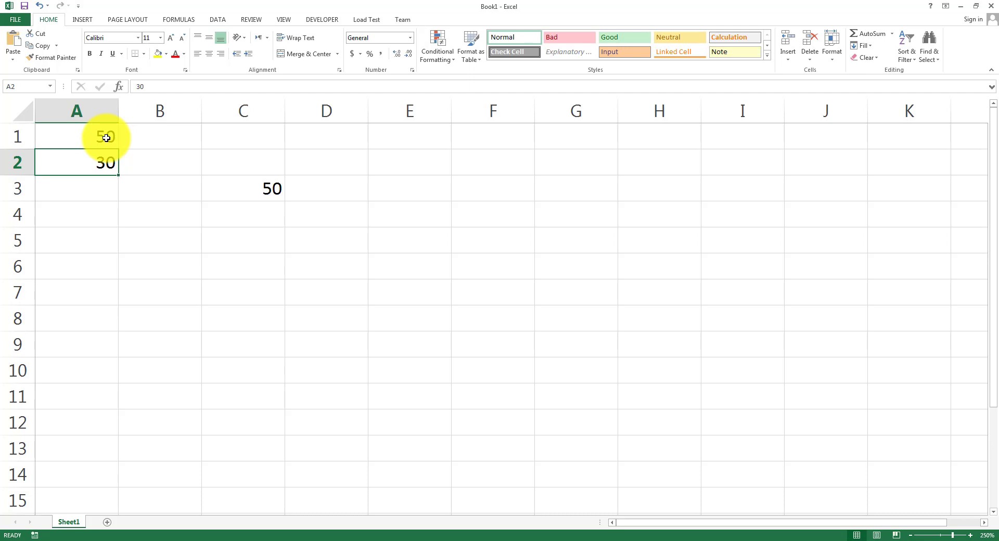
pyautogui.click(248, 178)
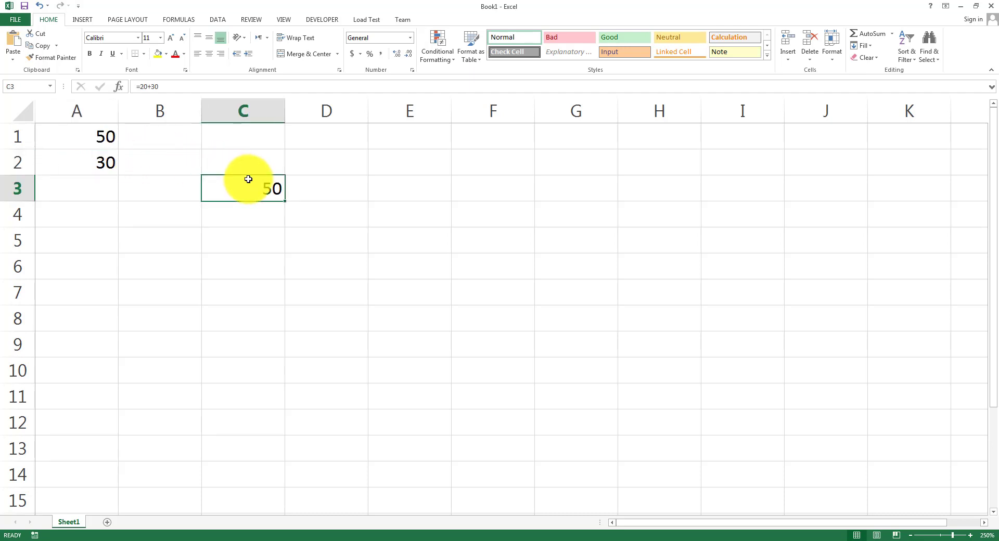
pyautogui.doubleClick(248, 179)
pyautogui.click(150, 86)
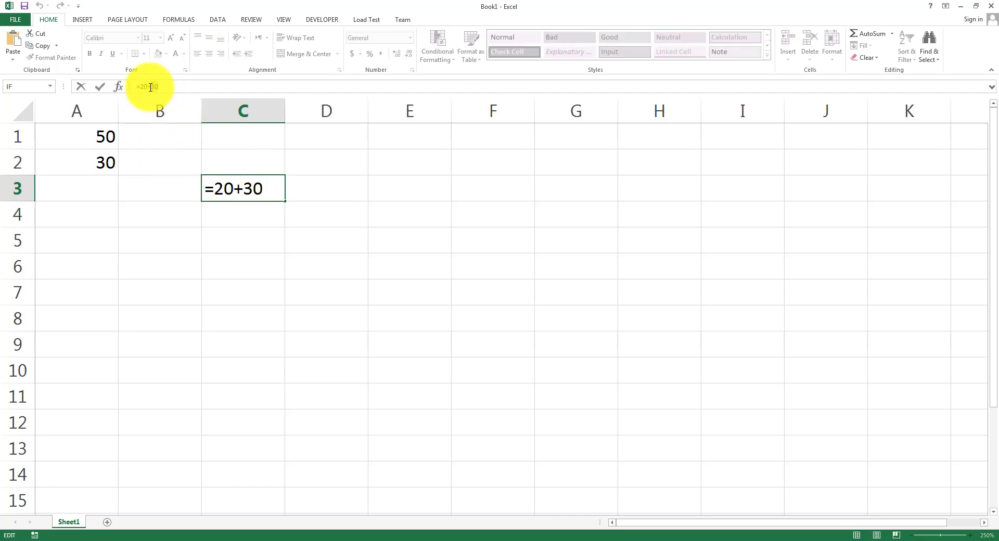
pyautogui.doubleClick(145, 86)
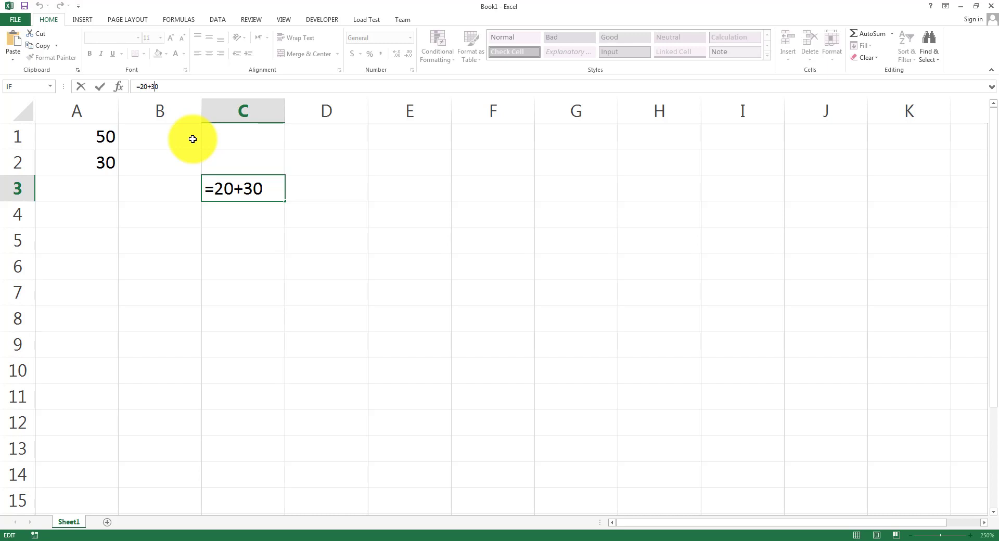
# Replace C3's formula with =A1+A2.
pyautogui.press('BackSpace')
pyautogui.press('BackSpace')
pyautogui.press('BackSpace')
pyautogui.press('BackSpace')
pyautogui.press('BackSpace')
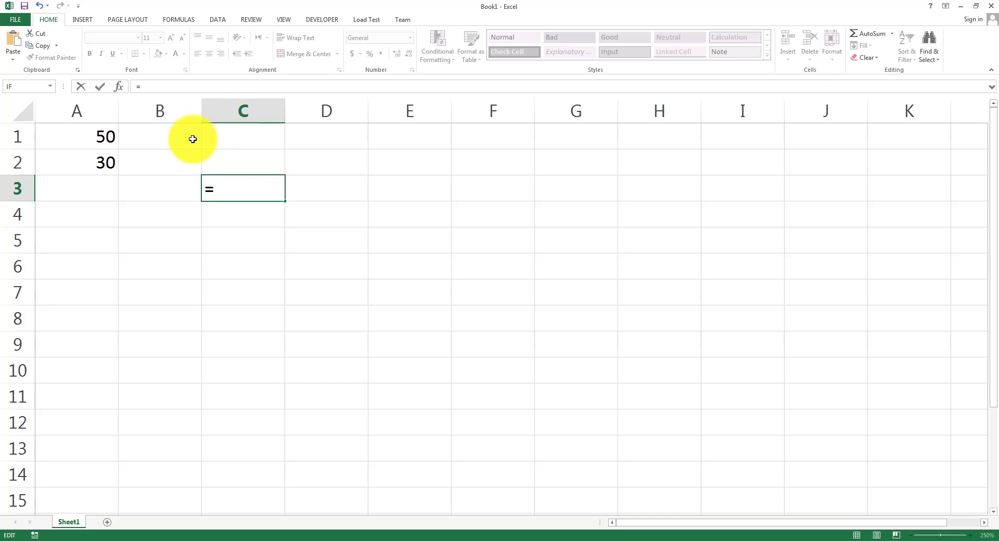
pyautogui.press('capslock')
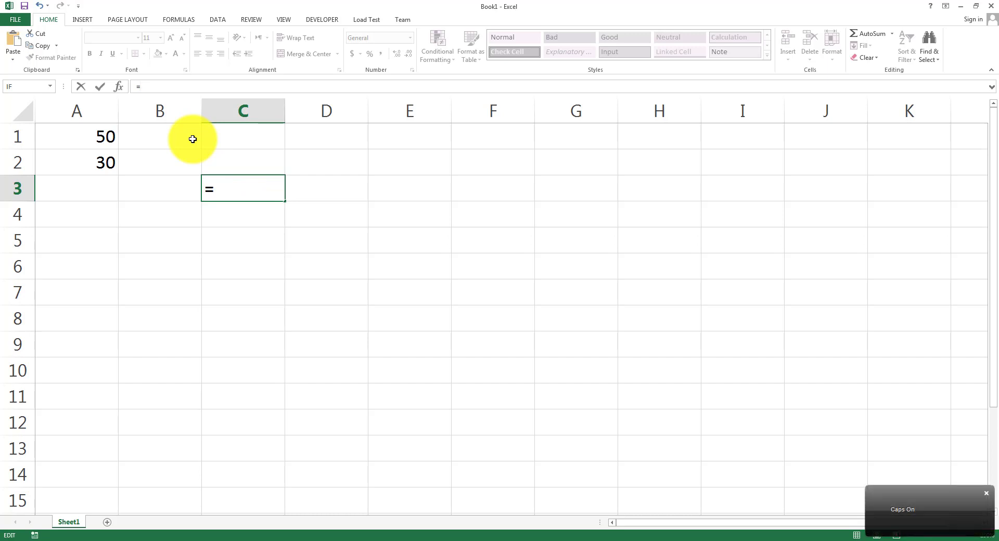
pyautogui.write('A1')
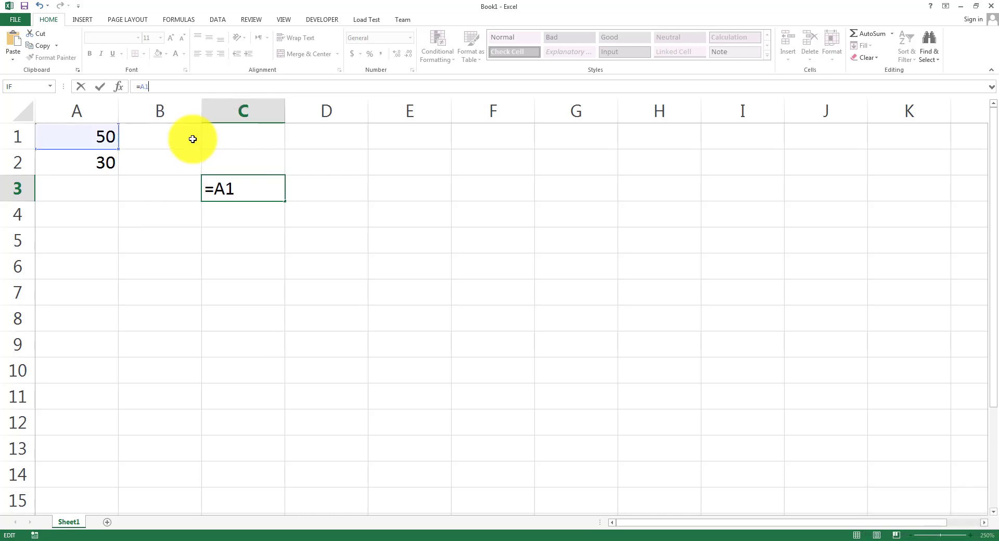
pyautogui.write('+A2')
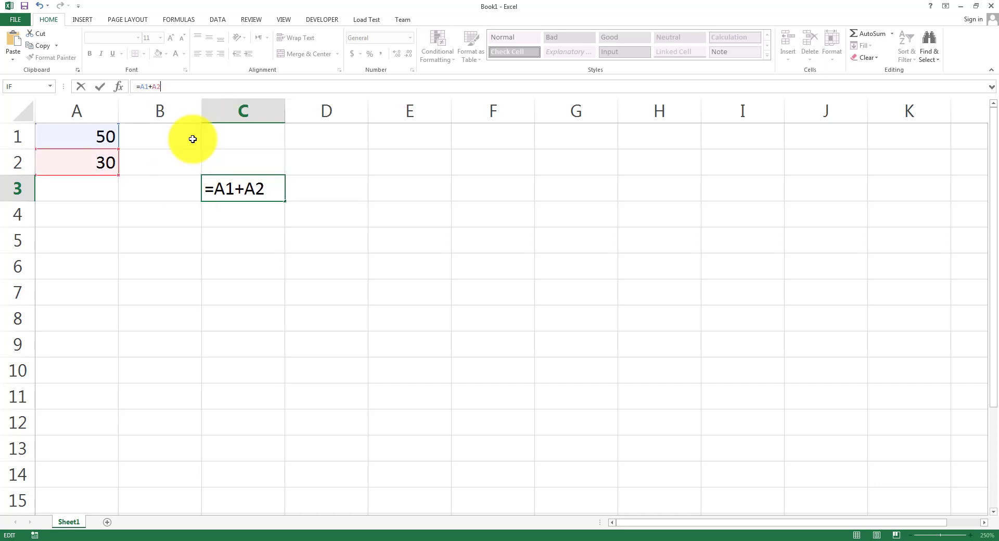
pyautogui.press('Return')
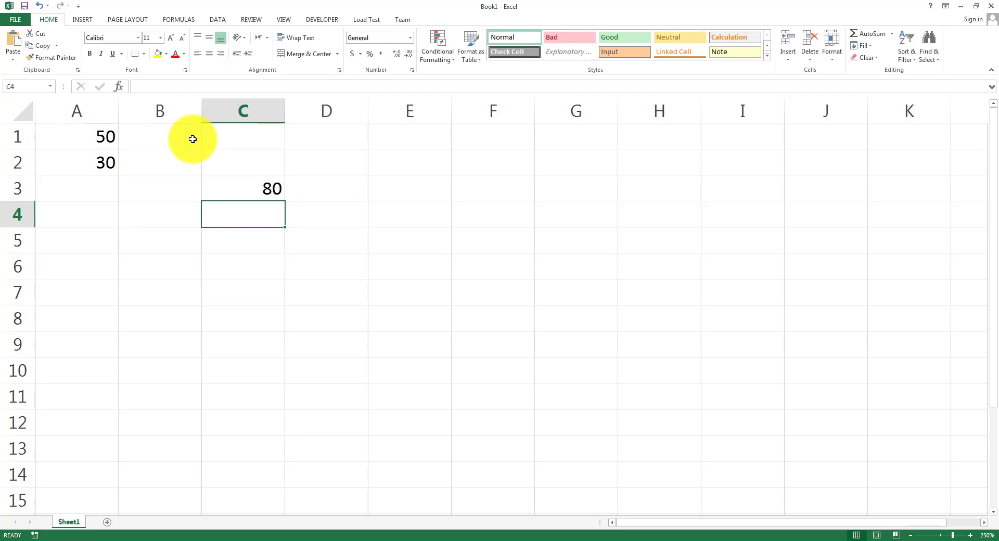
# Change A1 to 10 and check that C3 recalculates to 40.
pyautogui.press('Up')
pyautogui.press('Up')
pyautogui.press('Up')
pyautogui.press('Left')
pyautogui.press('Left')
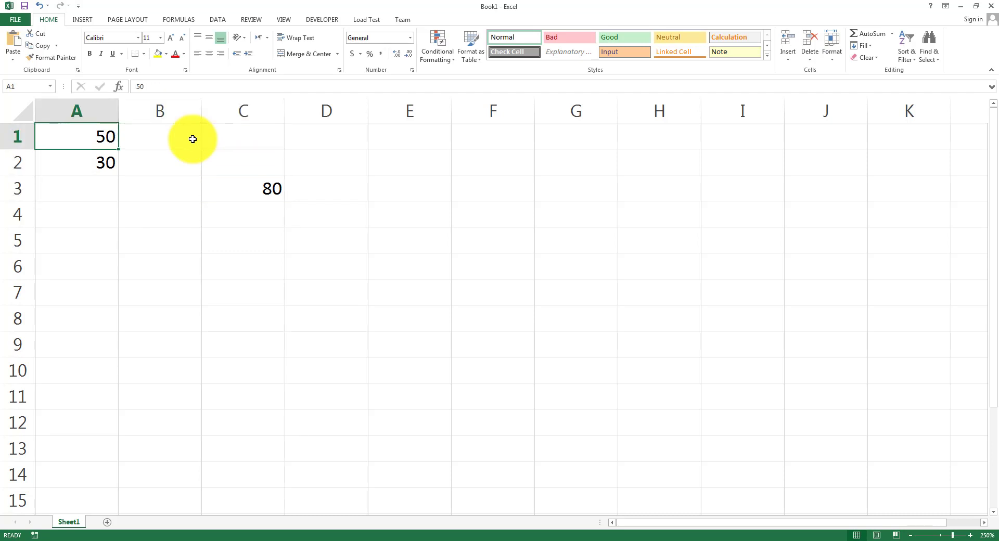
pyautogui.write('10')
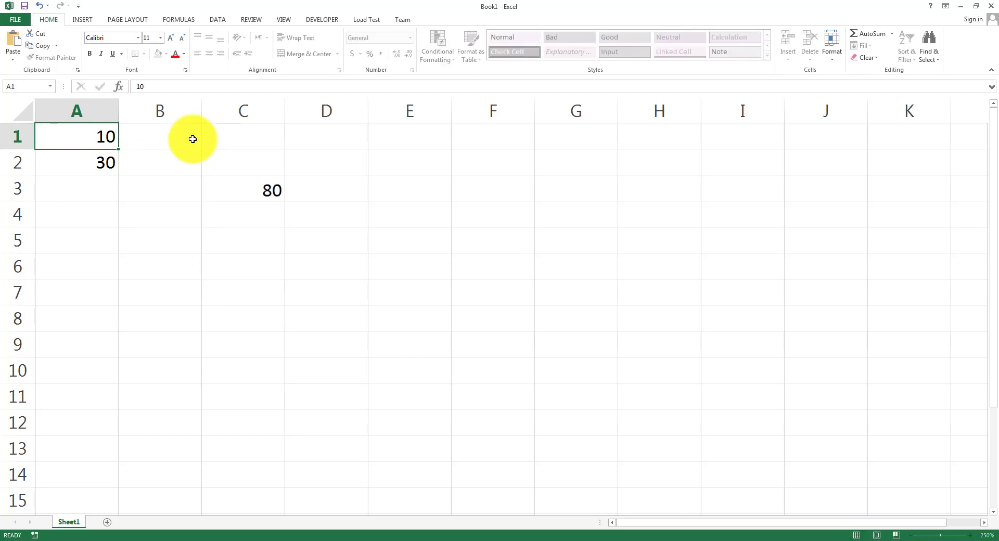
pyautogui.press('Return')
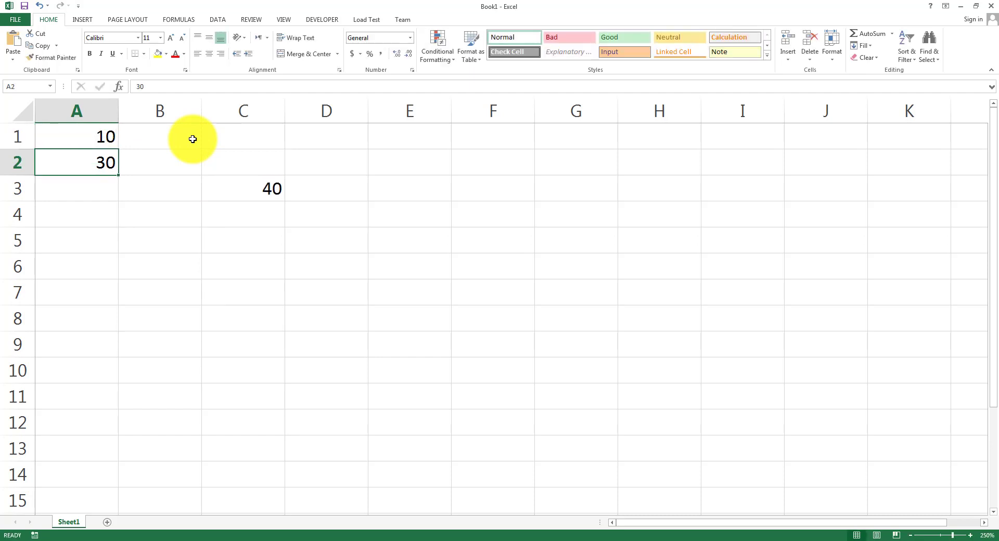
pyautogui.click(263, 184)
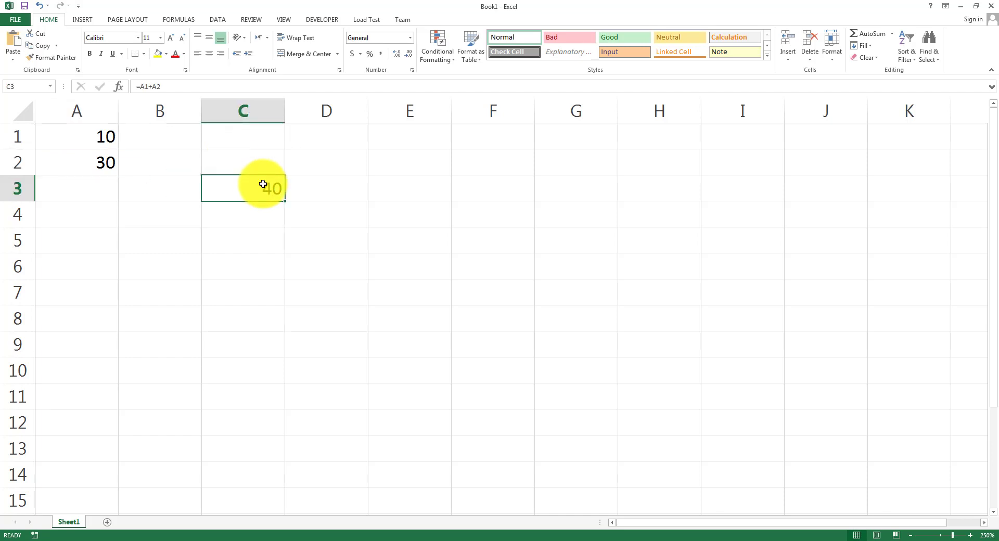
# Type AUTOMATIC RECALCULATION in E3 and autofit column E to the heading.
pyautogui.click(397, 177)
pyautogui.write('A')
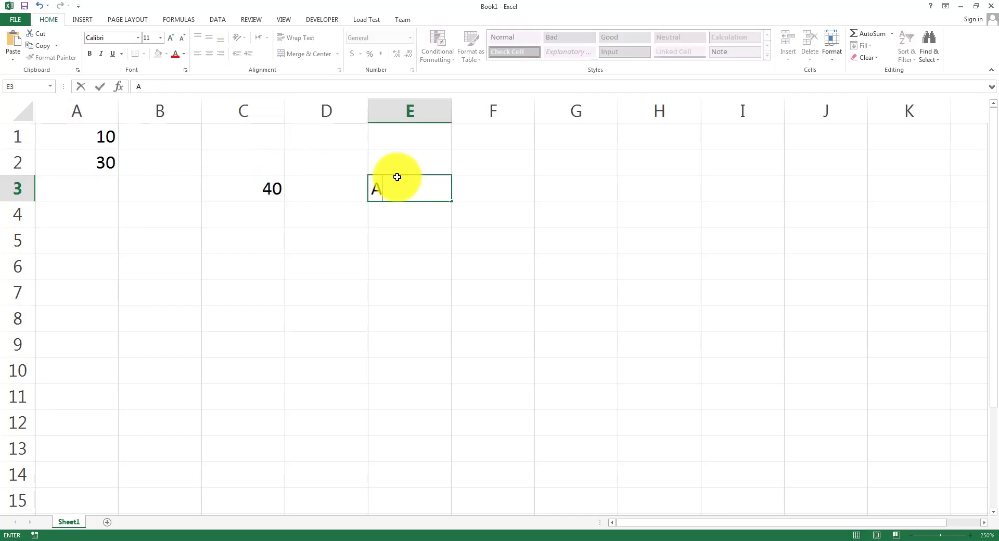
pyautogui.write('UTOMATIC')
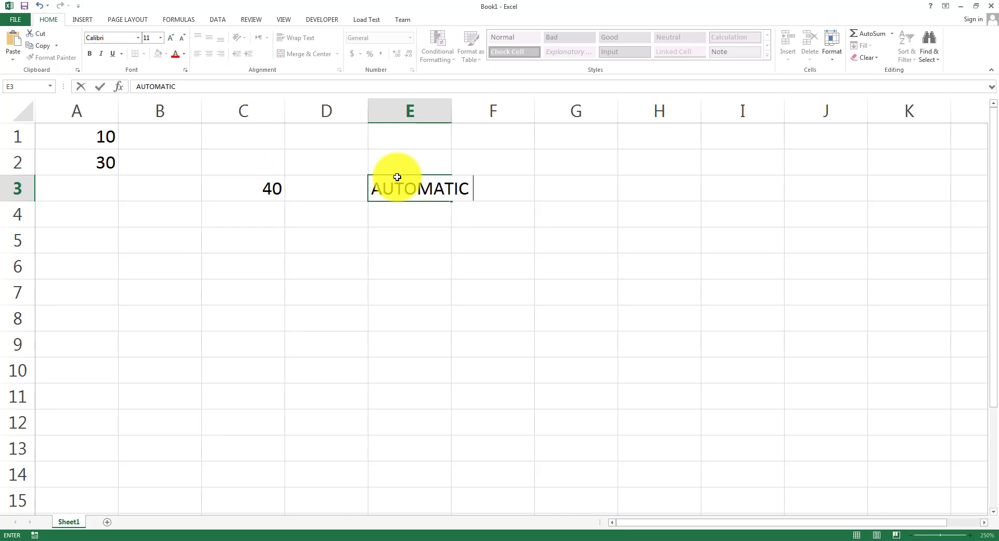
pyautogui.write(' RECALCULATIO')
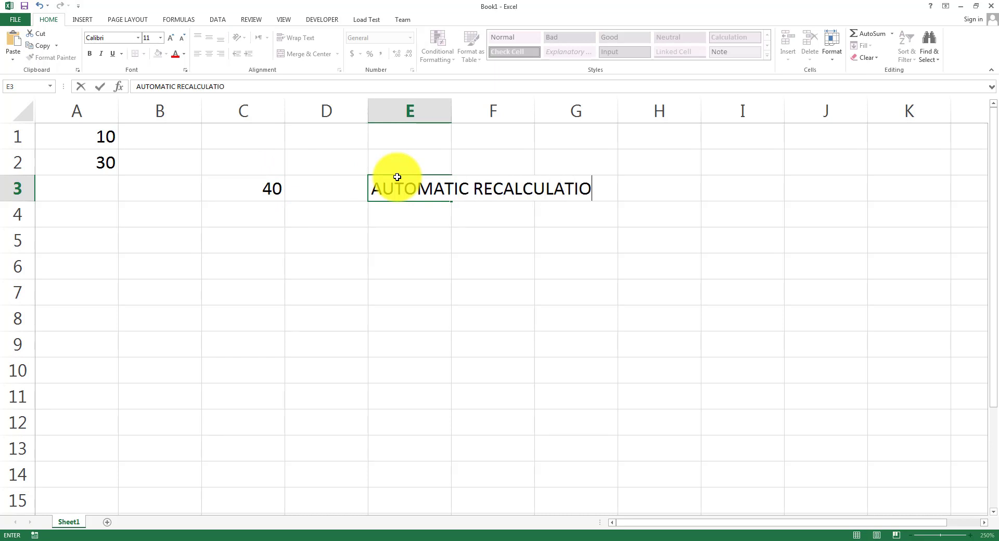
pyautogui.write('N')
pyautogui.click(406, 239)
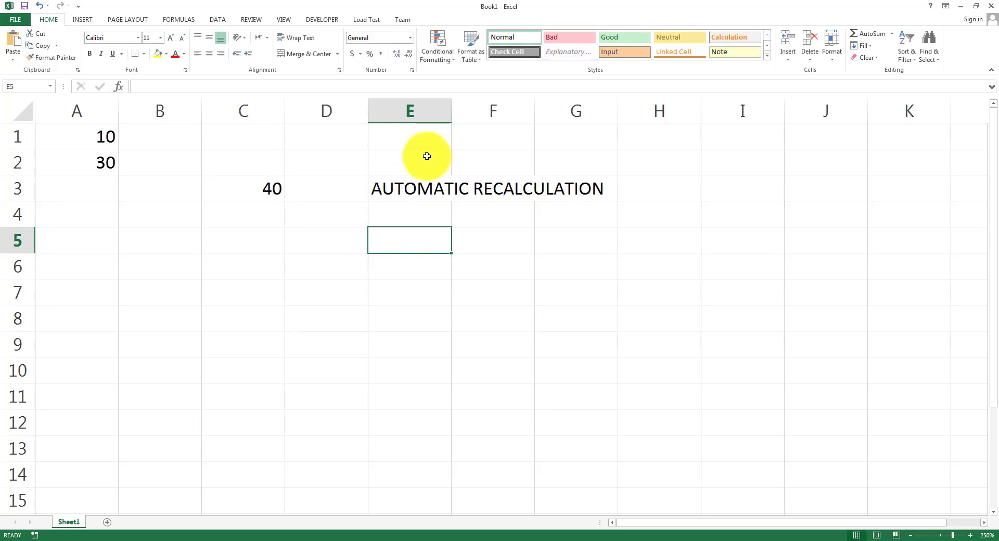
pyautogui.doubleClick(452, 105)
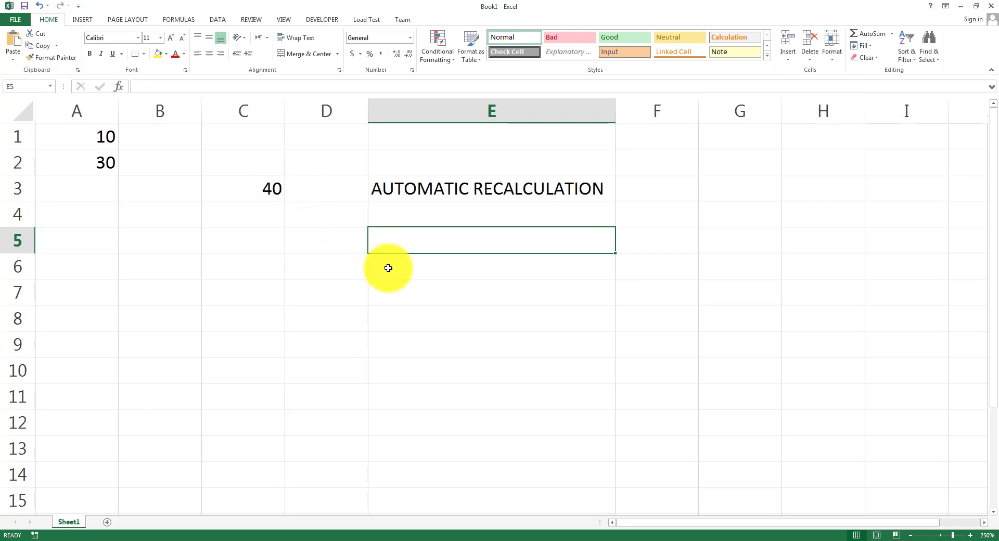
# Highlight the 'Add three numbers' example on PowerPoint's Examples slide, then return to Excel.
pyautogui.click(409, 540)
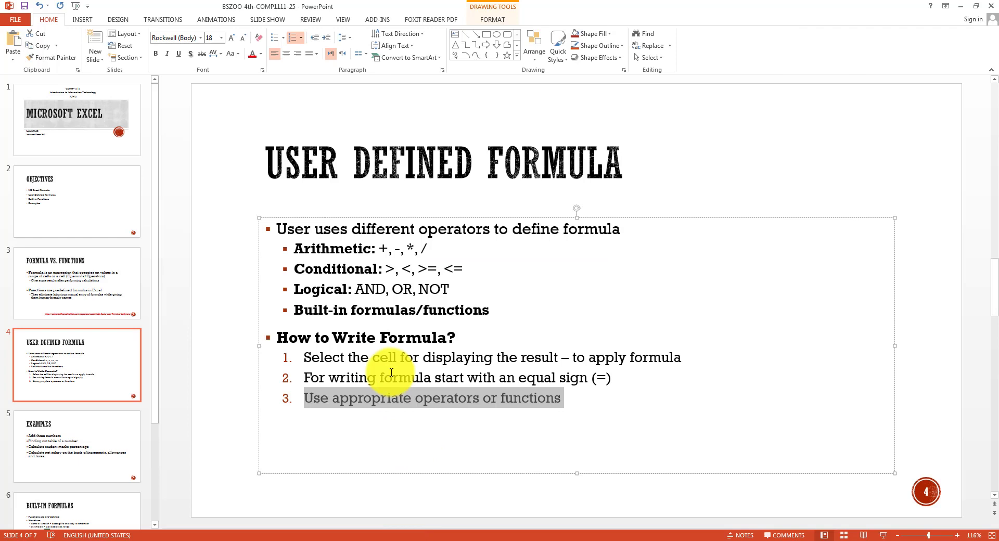
pyautogui.click(111, 422)
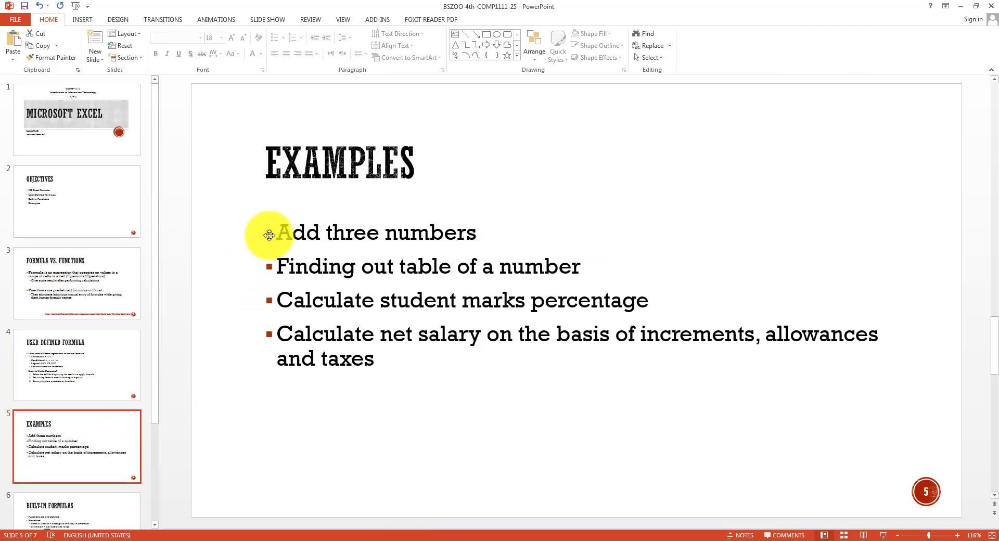
pyautogui.moveTo(273, 232); pyautogui.dragTo(463, 229)
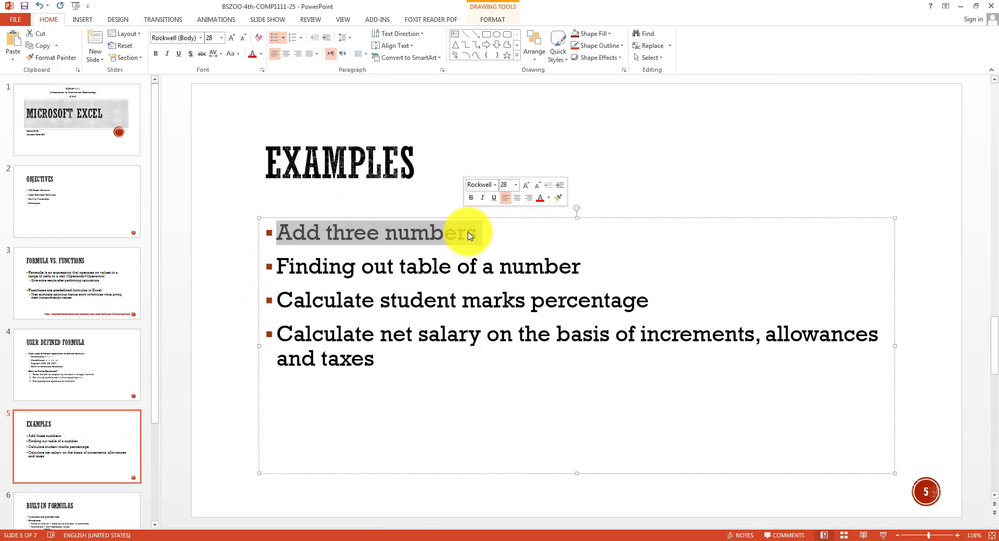
pyautogui.click(530, 538)
pyautogui.click(409, 323)
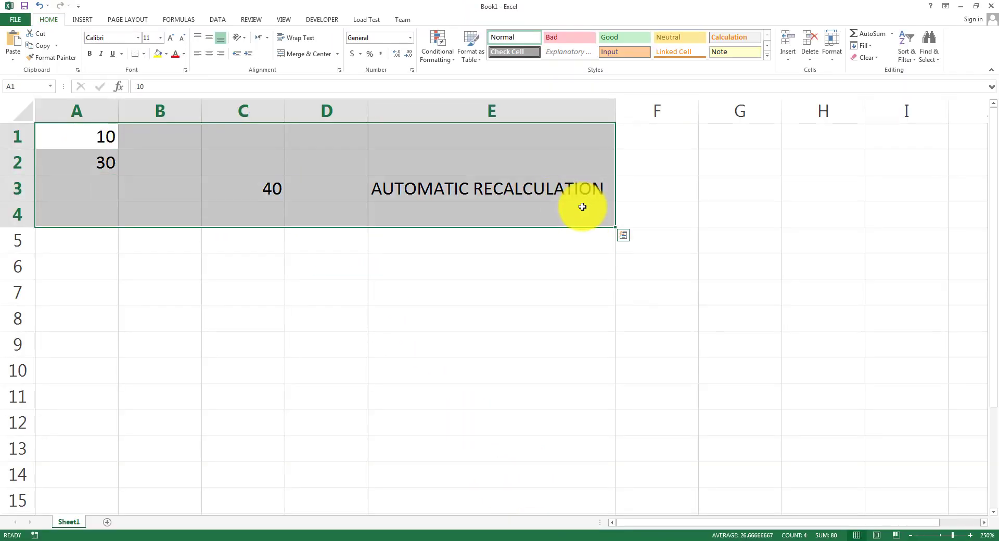
# Clear the old example and enter labels N1, N2, N3 in D1:D3.
pyautogui.press('Delete')
pyautogui.click(349, 133)
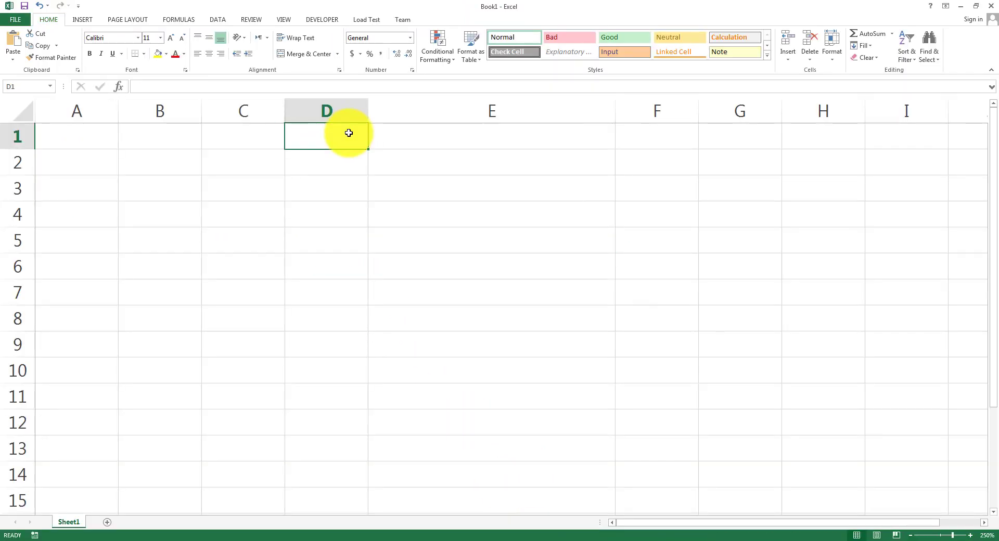
pyautogui.write('N1')
pyautogui.press('Return')
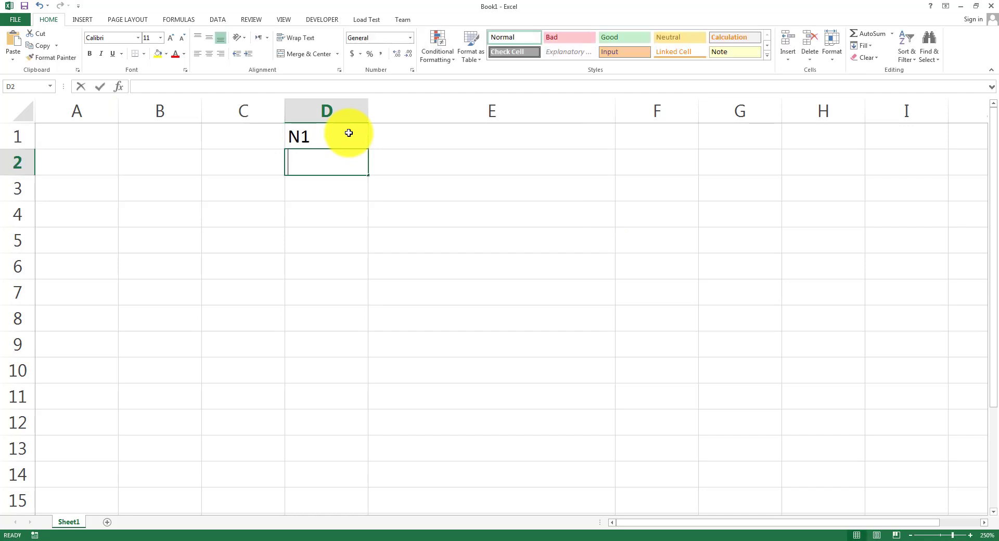
pyautogui.write('N2')
pyautogui.press('Return')
pyautogui.write('N3')
pyautogui.press('Tab')
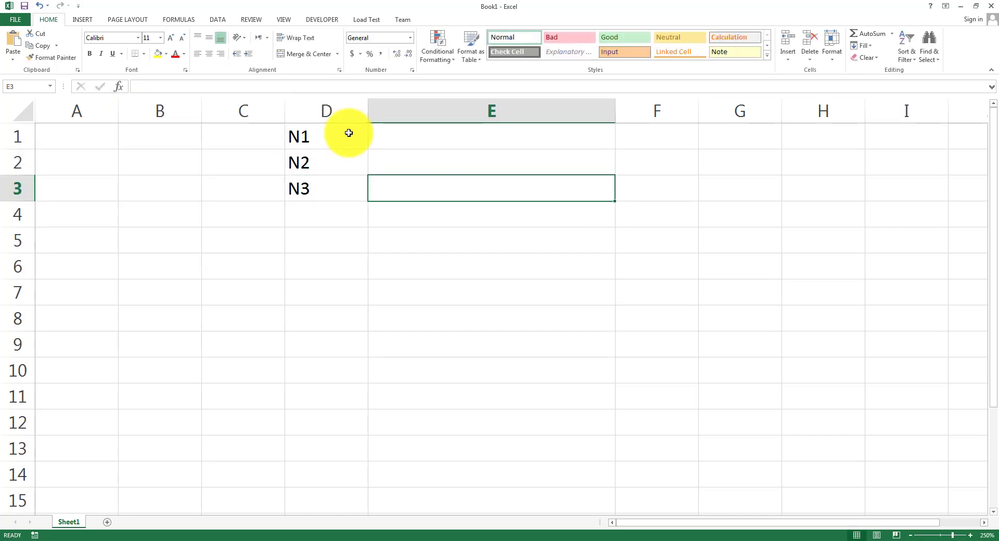
pyautogui.press('Up')
pyautogui.press('Up')
# Enter the values 10, 20 and 30 in E1:E3.
pyautogui.write('10+')
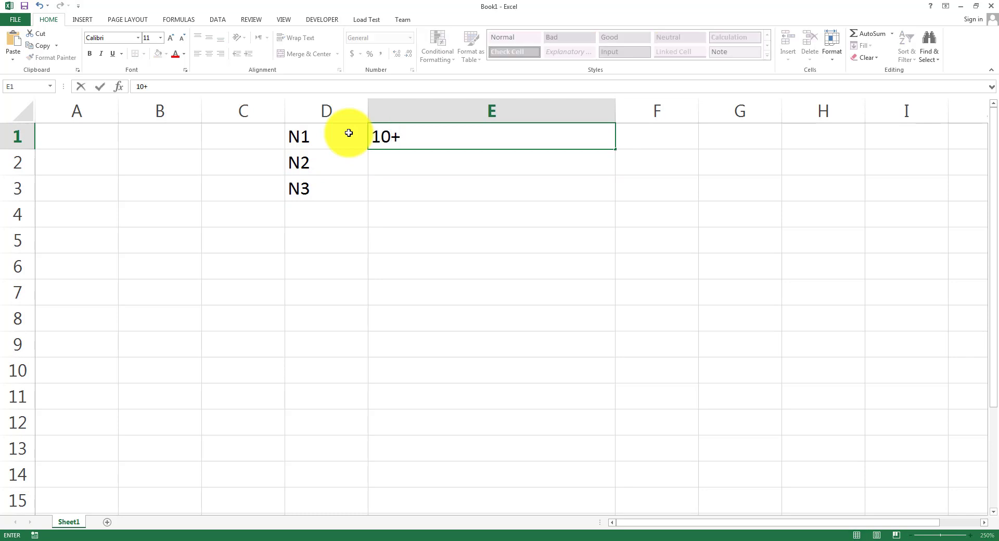
pyautogui.press('BackSpace')
pyautogui.press('Return')
pyautogui.write('1')
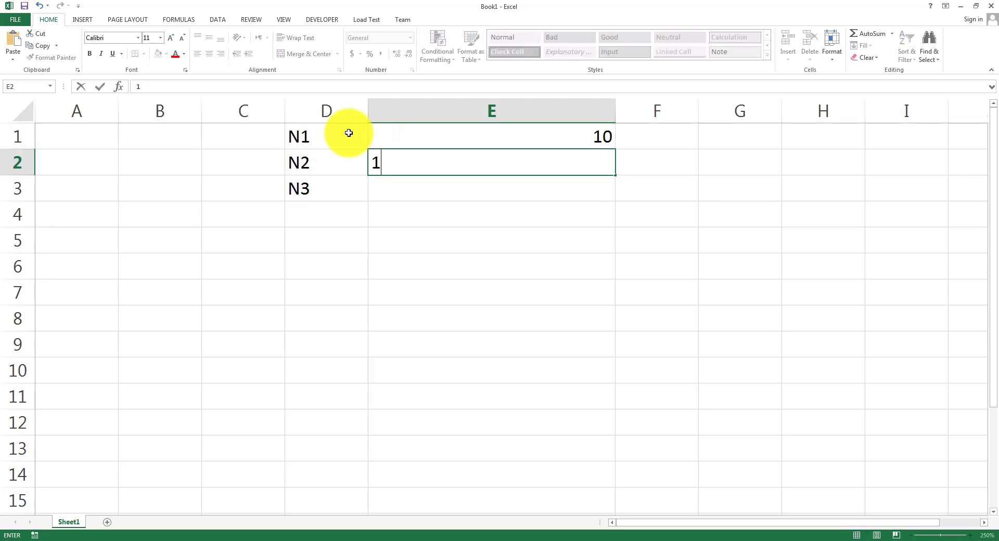
pyautogui.press('BackSpace')
pyautogui.write('20')
pyautogui.press('Return')
pyautogui.write('30')
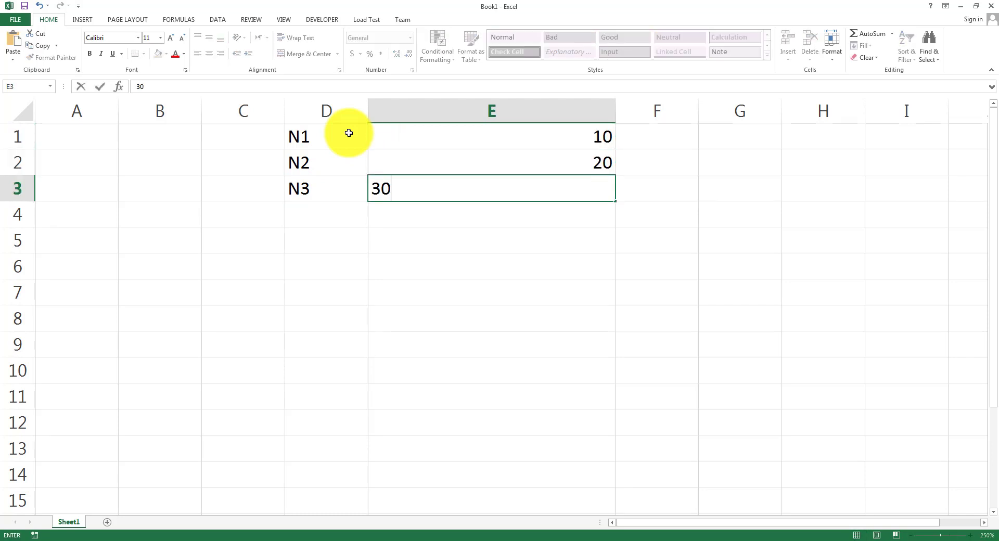
pyautogui.press('Return')
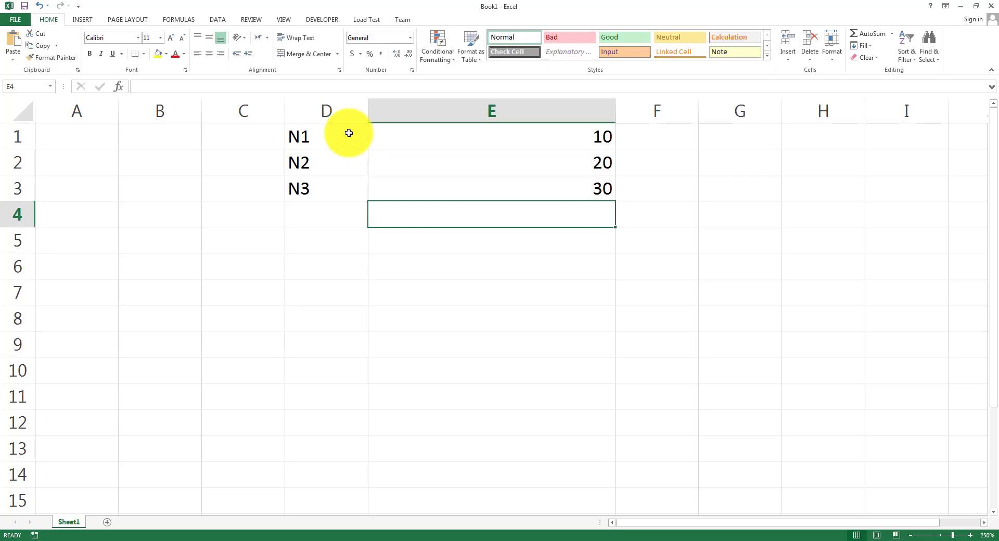
# Label D4 RESULT and put =E1+E2+E3 in E4, giving 60.
pyautogui.press('Left')
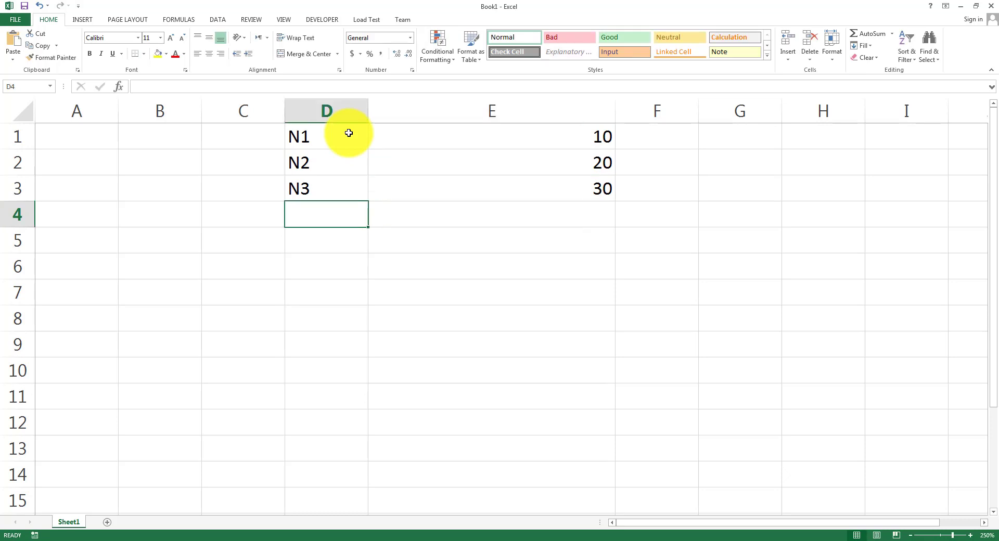
pyautogui.press('Right')
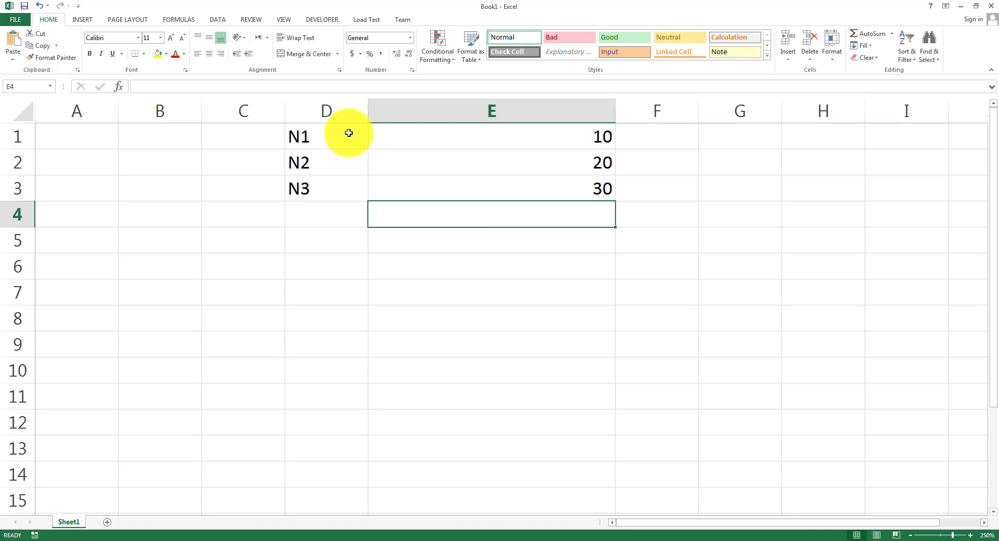
pyautogui.press('Left')
pyautogui.write('R')
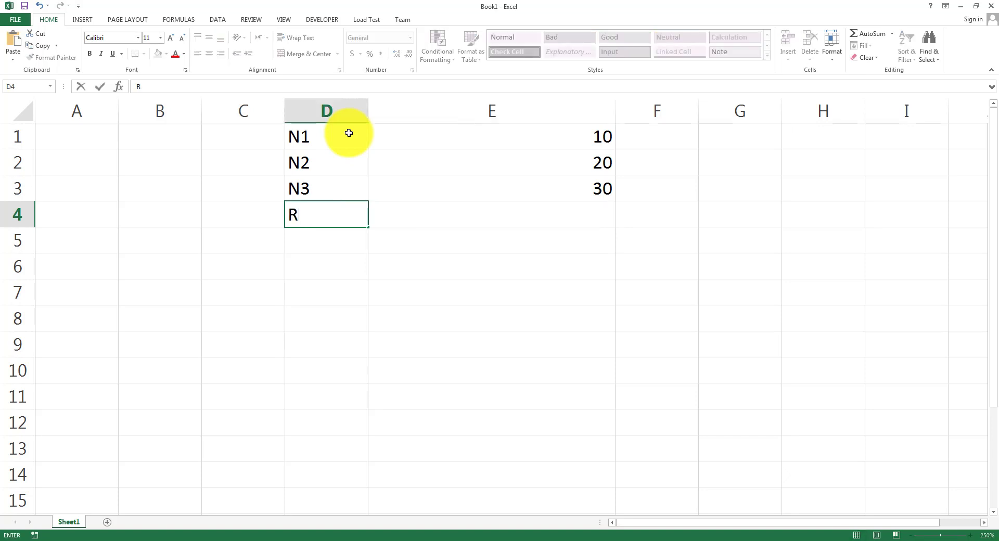
pyautogui.press('capslock')
pyautogui.write('ESULT')
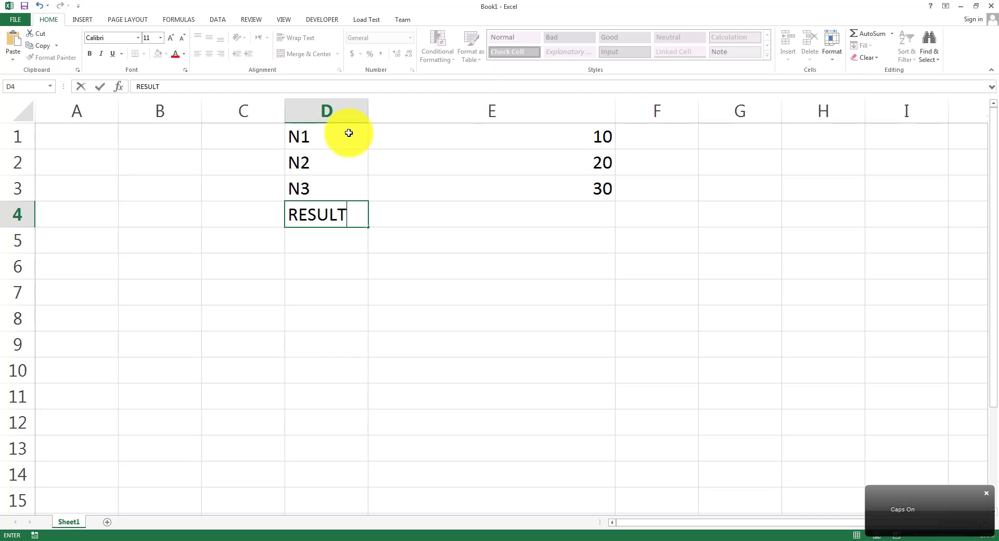
pyautogui.press('Tab')
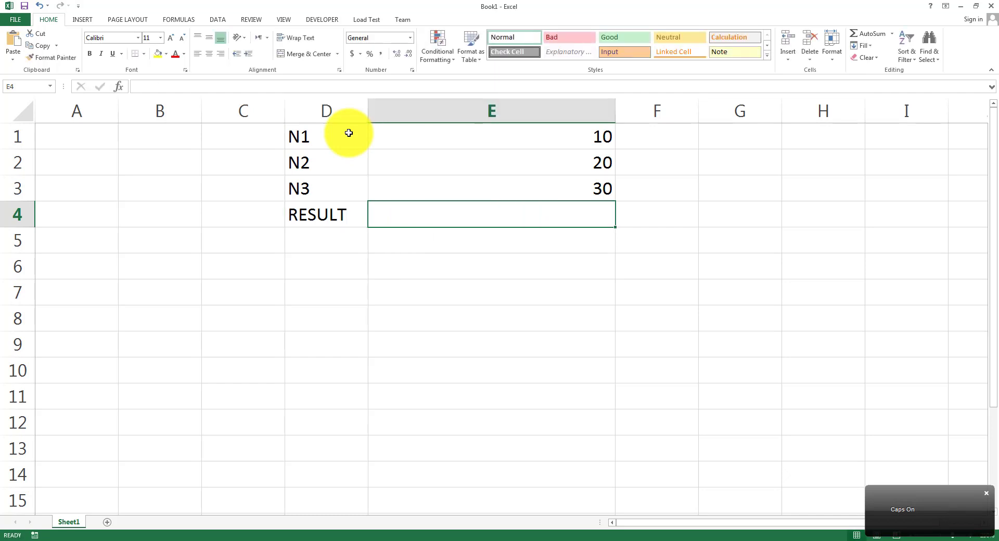
pyautogui.write('=')
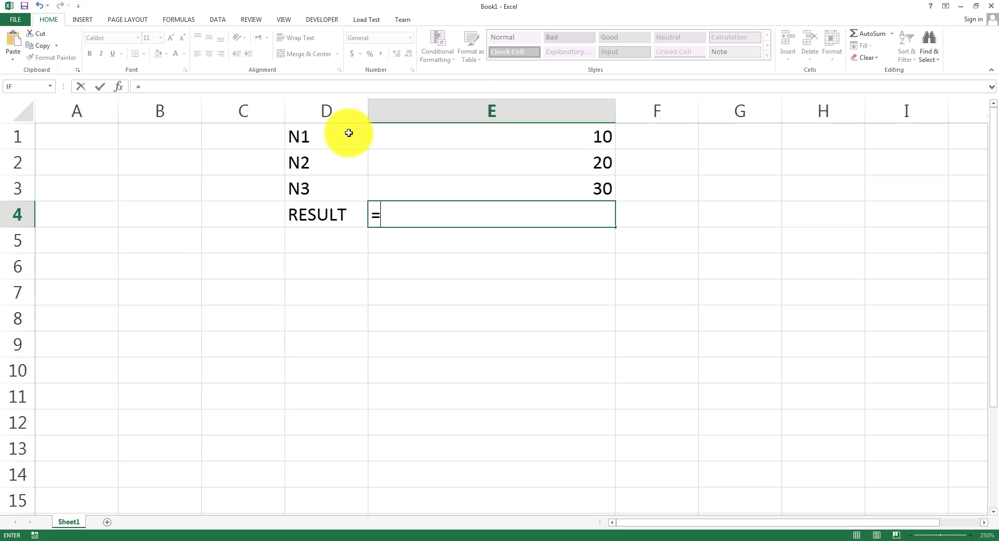
pyautogui.write('E1+')
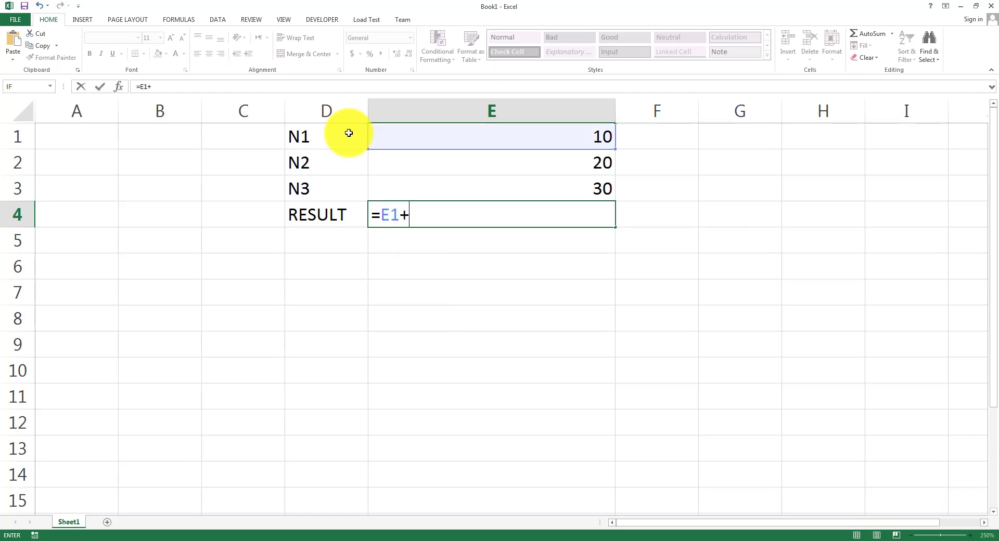
pyautogui.write('E2+E3')
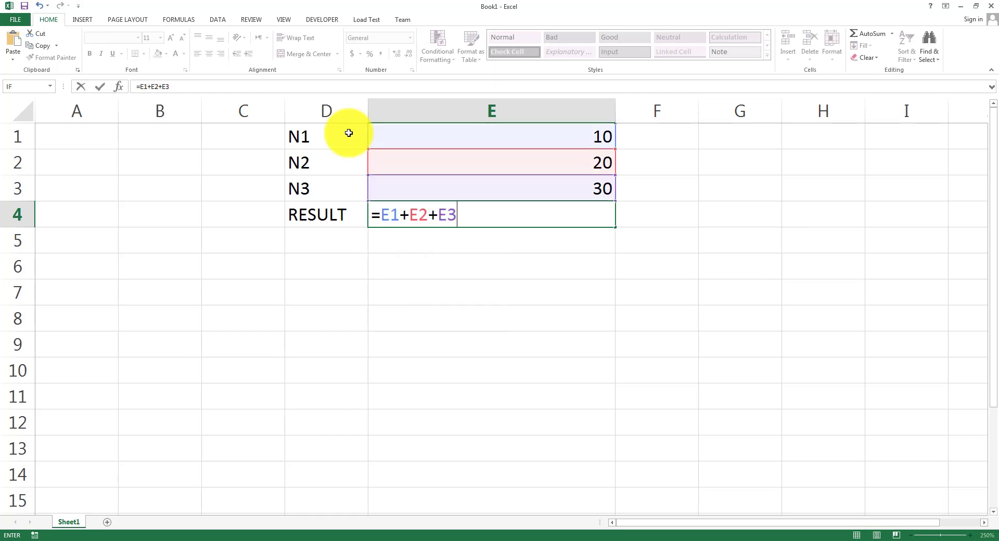
pyautogui.press('Return')
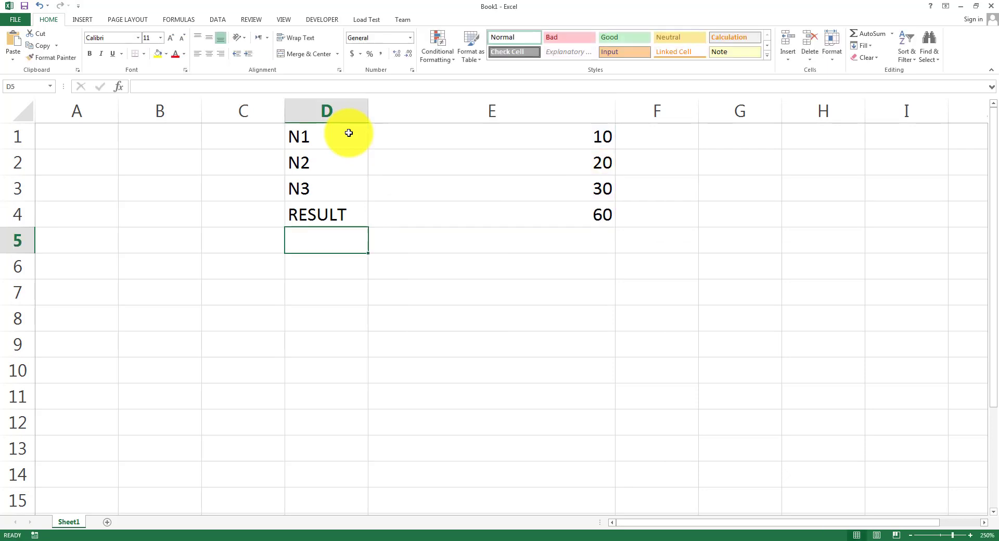
pyautogui.press('Up')
pyautogui.press('Right')
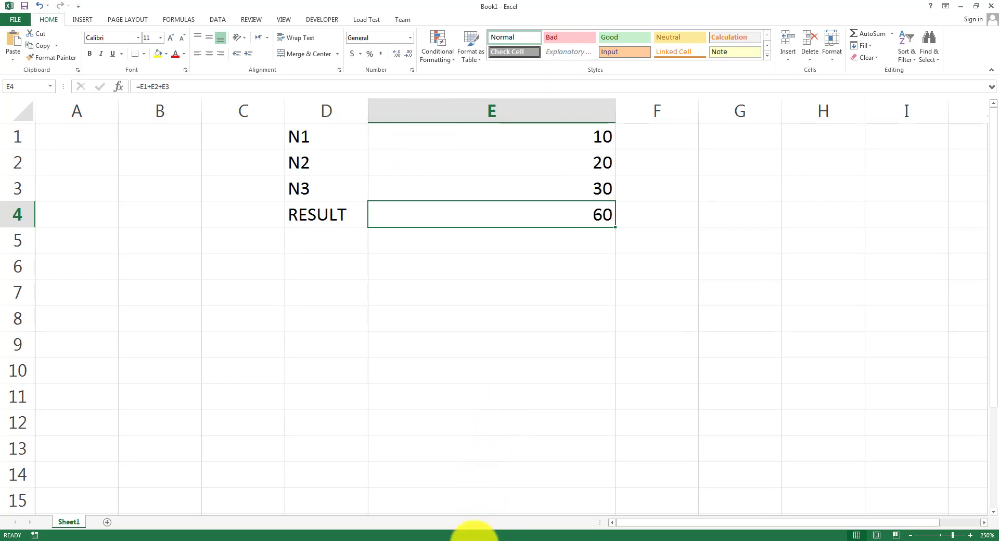
# Highlight the 'Finding out table of a number' and 'Calculate student marks percentage' slide examples.
pyautogui.click(403, 540)
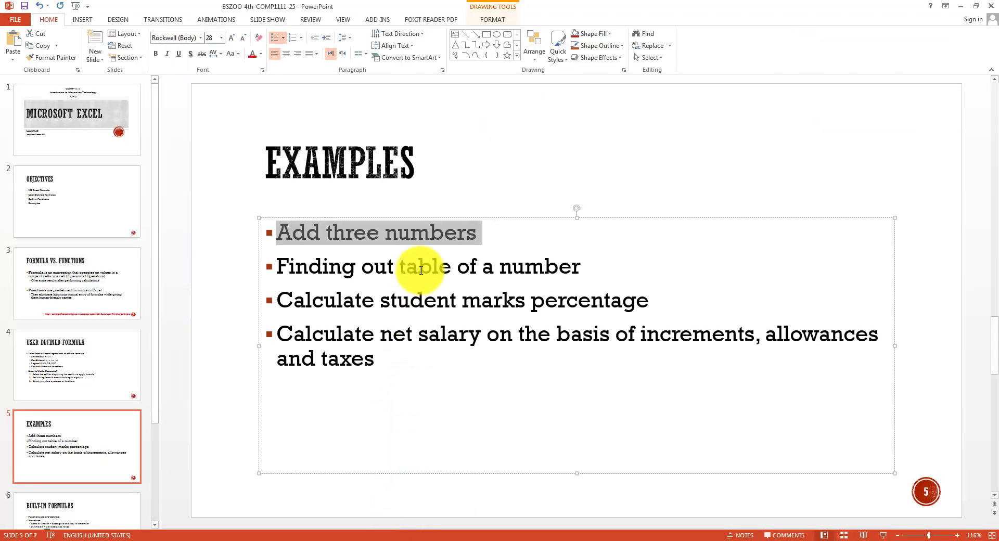
pyautogui.click(420, 265)
pyautogui.tripleClick(421, 265)
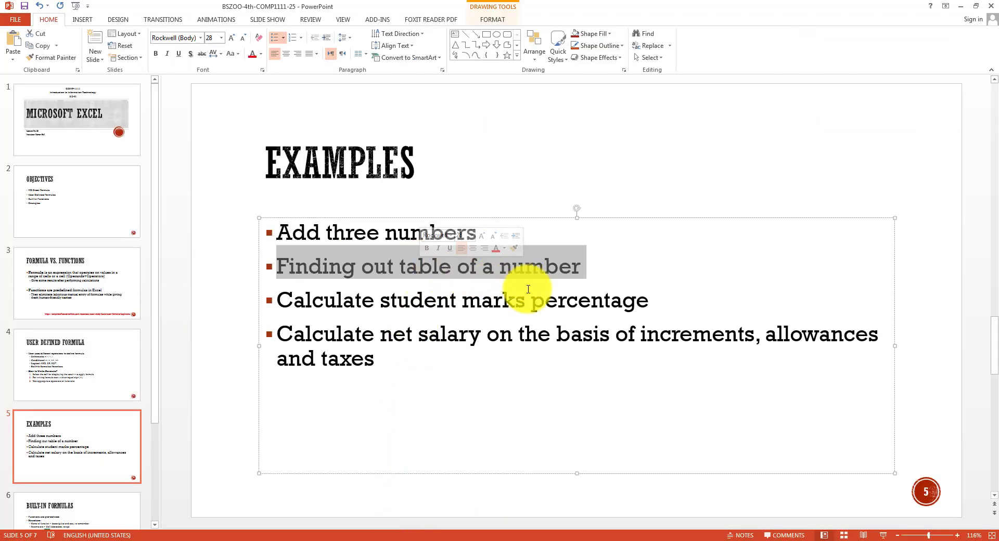
pyautogui.click(537, 306)
pyautogui.tripleClick(537, 306)
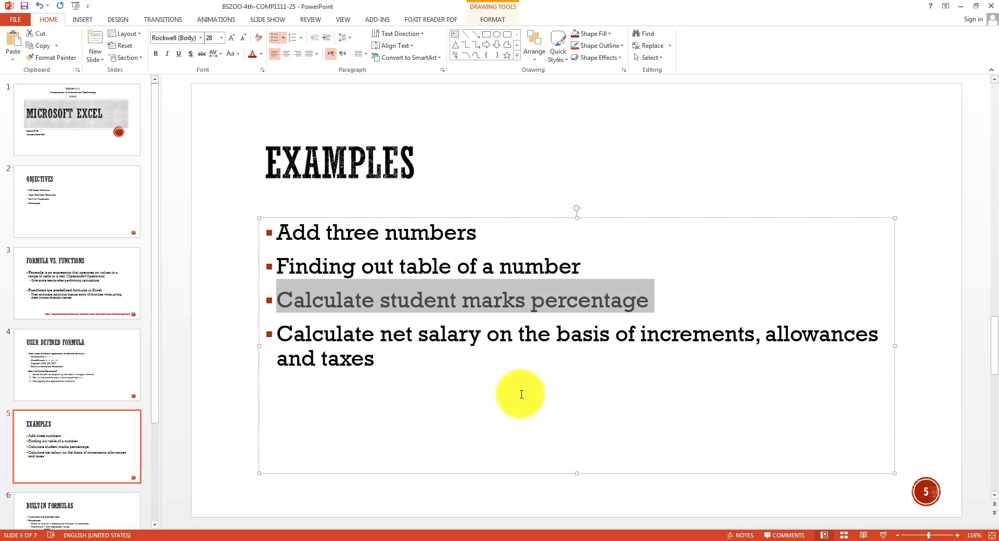
pyautogui.click(525, 539)
pyautogui.click(348, 232)
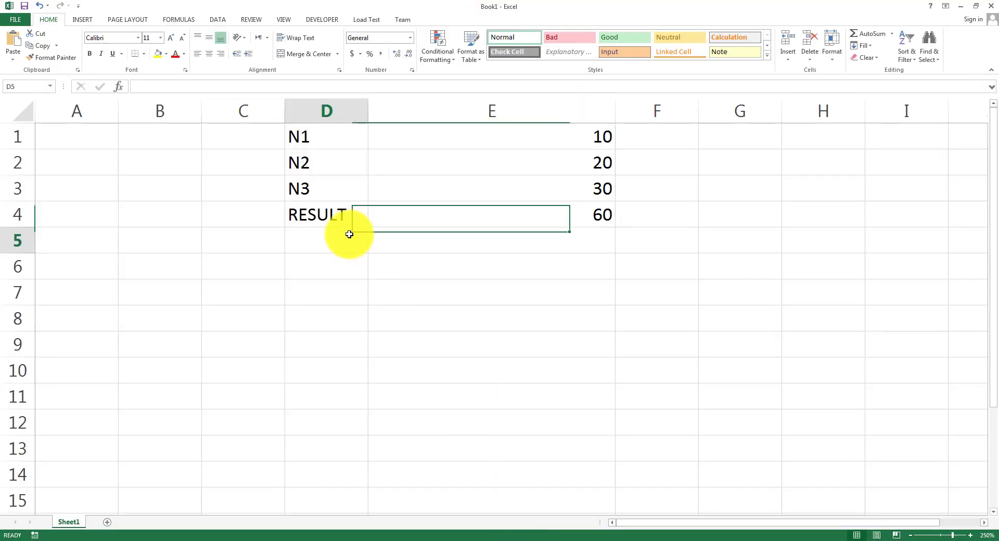
# Label D8, D9 and D10 as OBT, TOT and %AGE.
pyautogui.moveTo(326, 141); pyautogui.dragTo(511, 234)
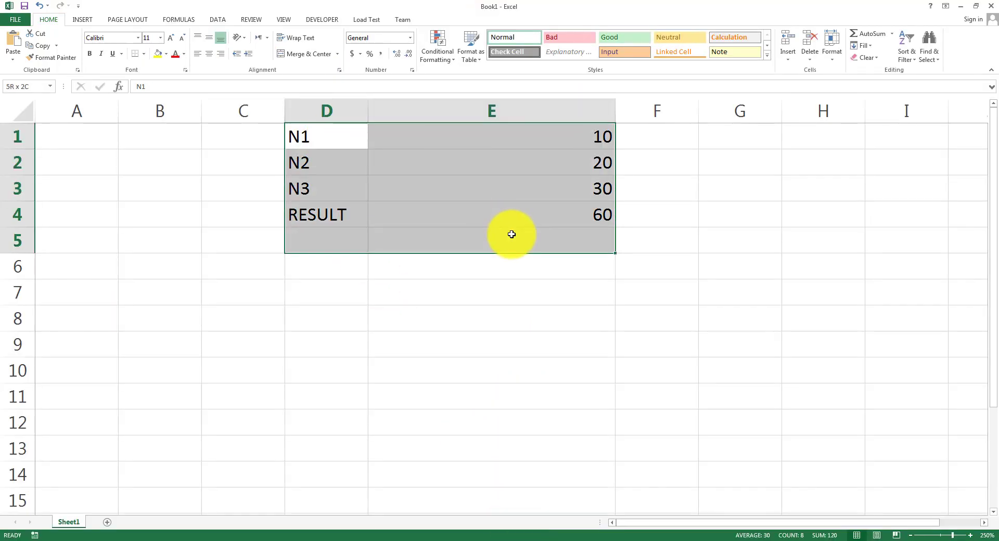
pyautogui.click(315, 320)
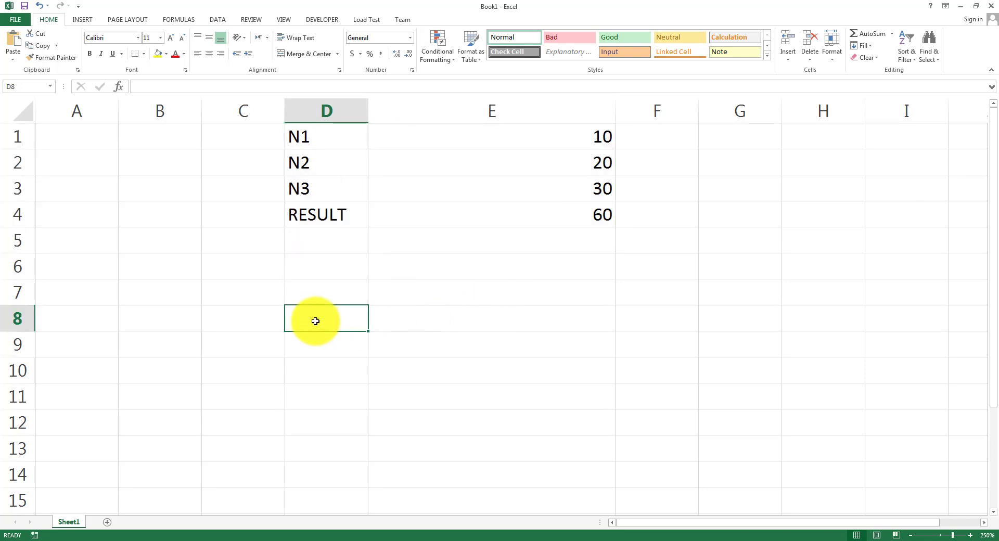
pyautogui.write('OBT')
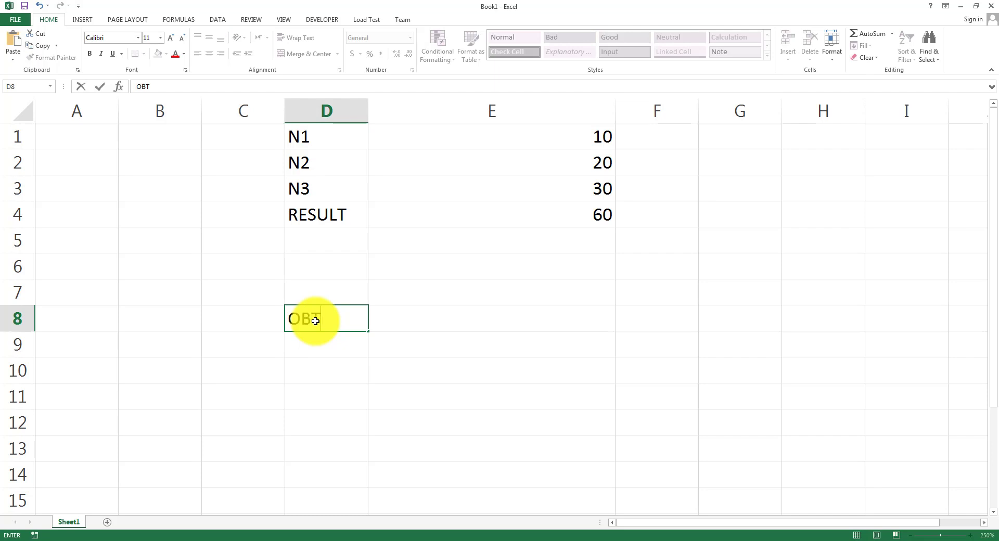
pyautogui.press('Return')
pyautogui.write('TOT')
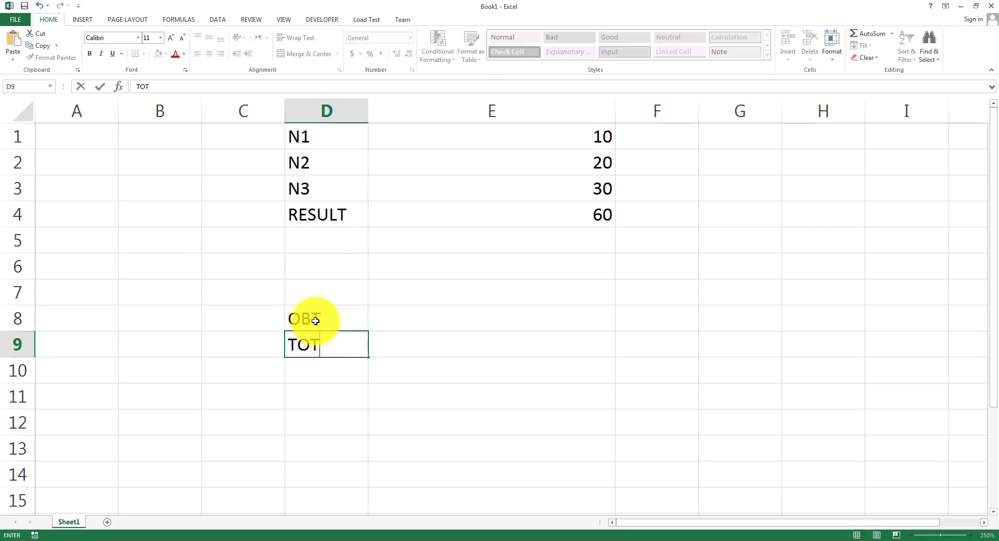
pyautogui.press('Return')
pyautogui.write('%AGE')
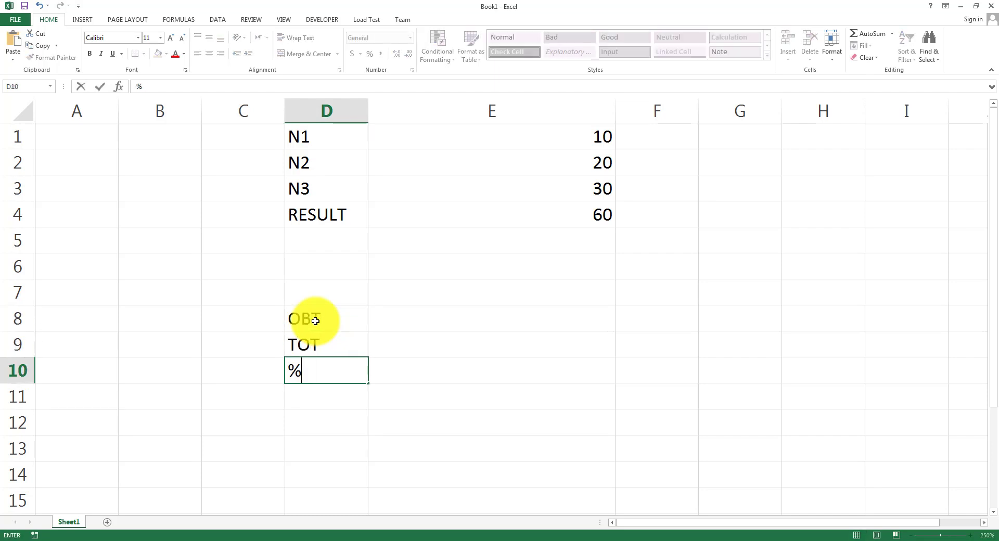
pyautogui.press('Tab')
# Enter 68 obtained marks in E8 and 100 total marks in E9.
pyautogui.press('Up')
pyautogui.press('Up')
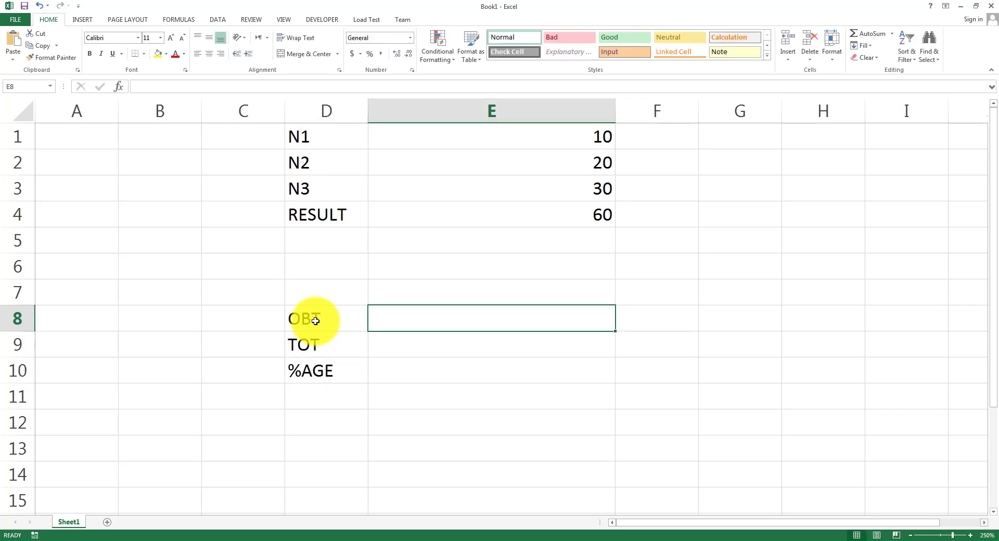
pyautogui.write('6')
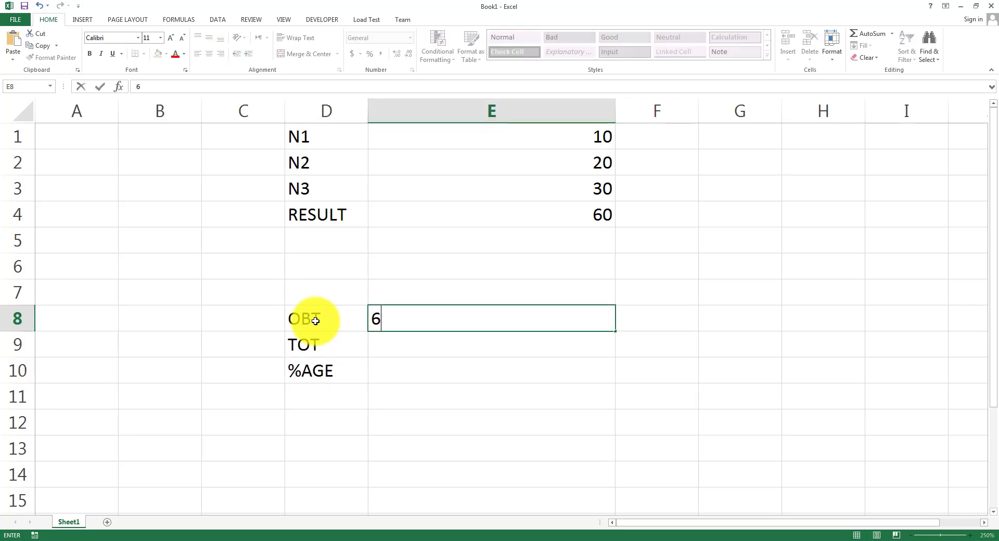
pyautogui.write('8')
pyautogui.press('Return')
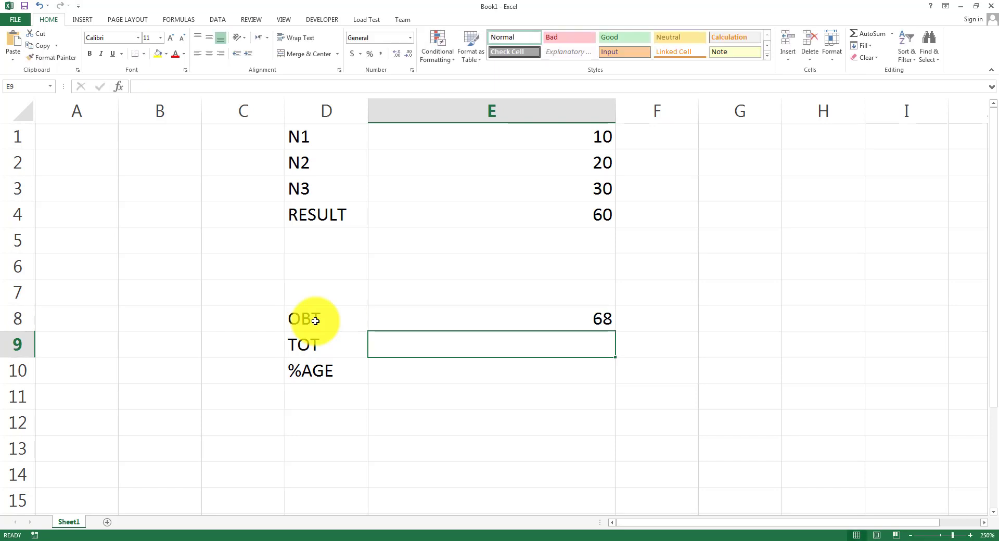
pyautogui.write('100')
pyautogui.press('Return')
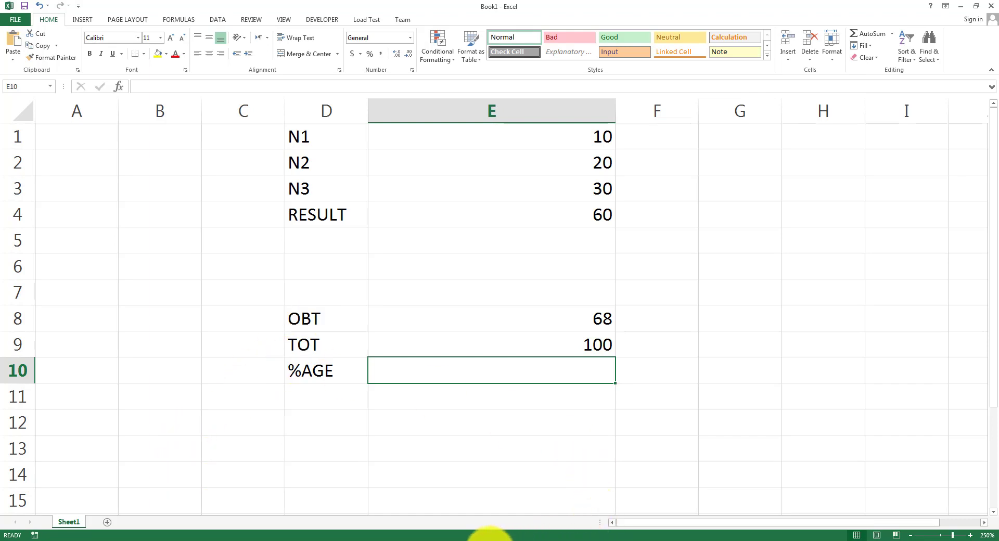
# In Paint, draw a red fraction bar with OBT written above it.
pyautogui.click(490, 540)
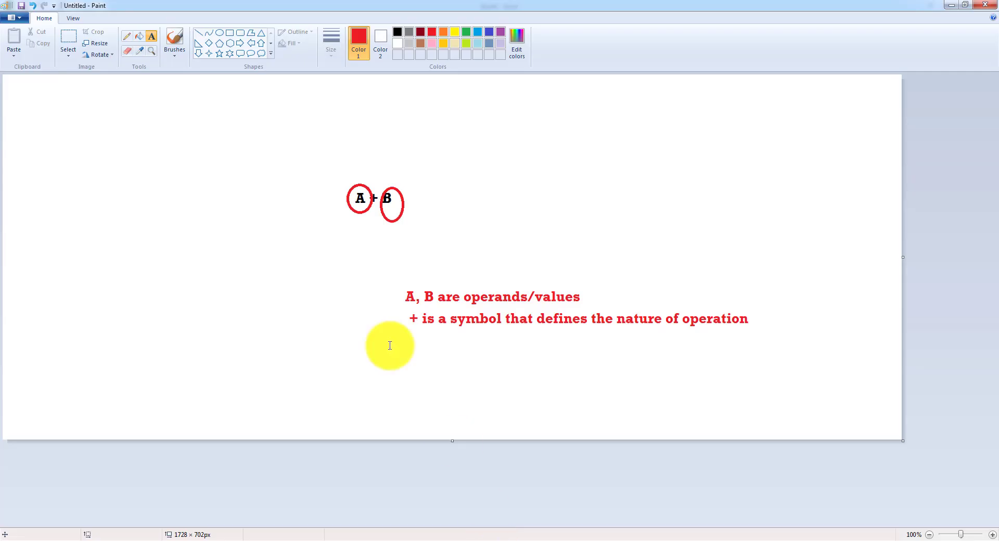
pyautogui.click(198, 33)
pyautogui.moveTo(125, 128); pyautogui.dragTo(205, 127)
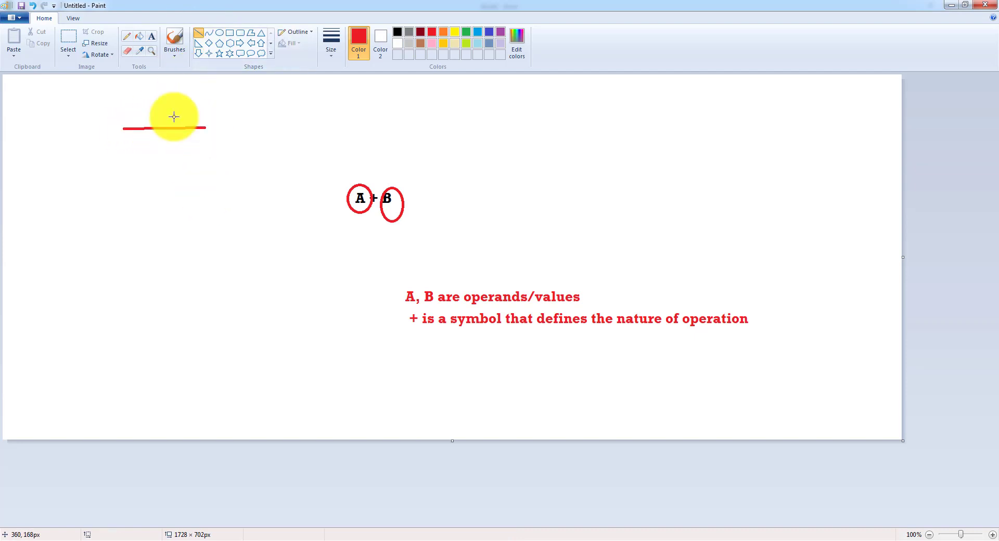
pyautogui.click(152, 38)
pyautogui.click(145, 117)
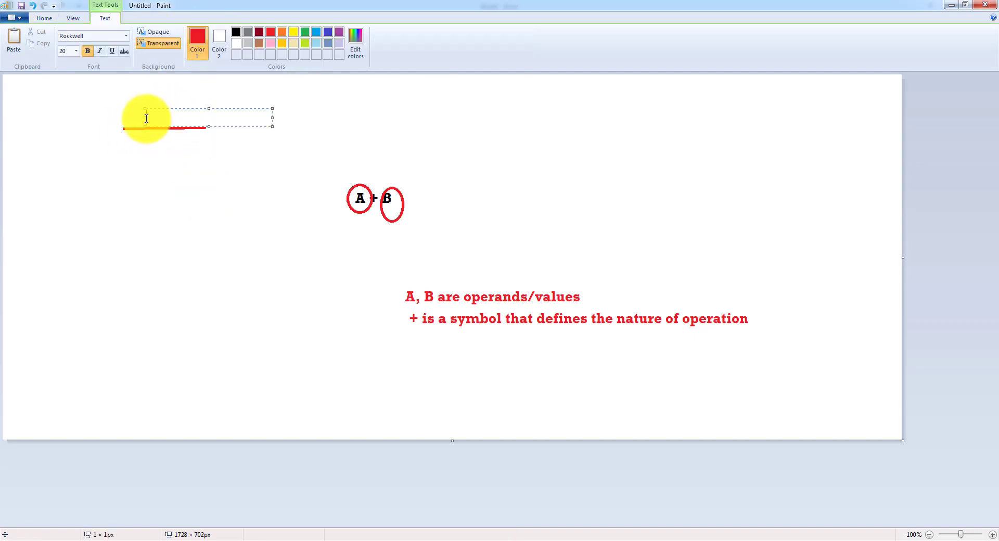
pyautogui.write('bbt')
pyautogui.press('BackSpace')
pyautogui.press('BackSpace')
pyautogui.write('OBT')
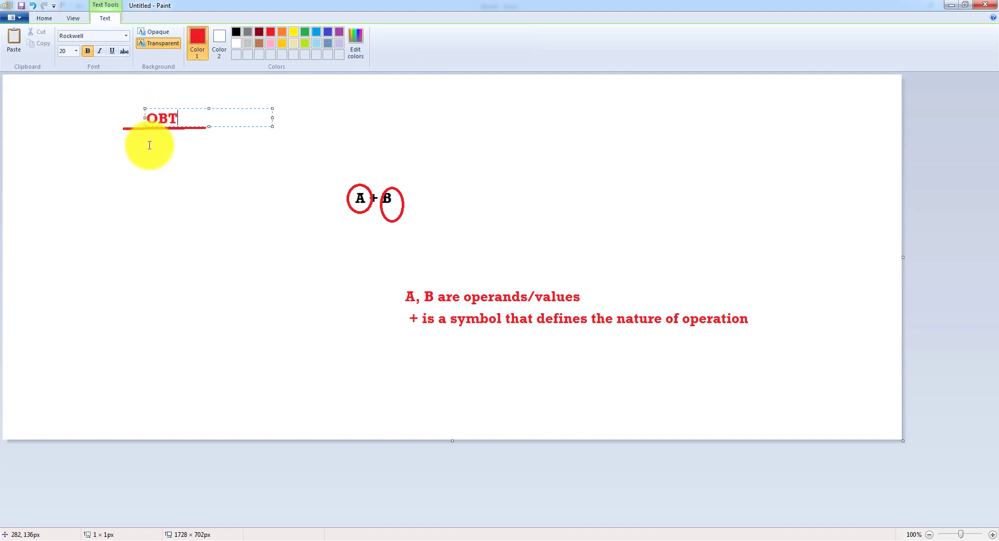
pyautogui.click(149, 141)
# Write TOT below the fraction bar and X 100 to its right.
pyautogui.click(150, 140)
pyautogui.write('TOT')
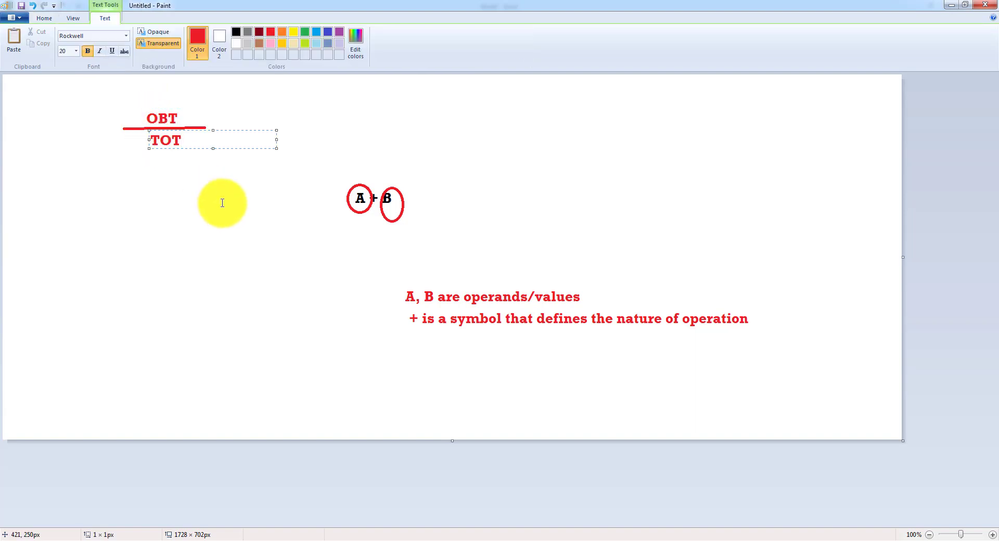
pyautogui.click(212, 127)
pyautogui.click(215, 125)
pyautogui.write('X')
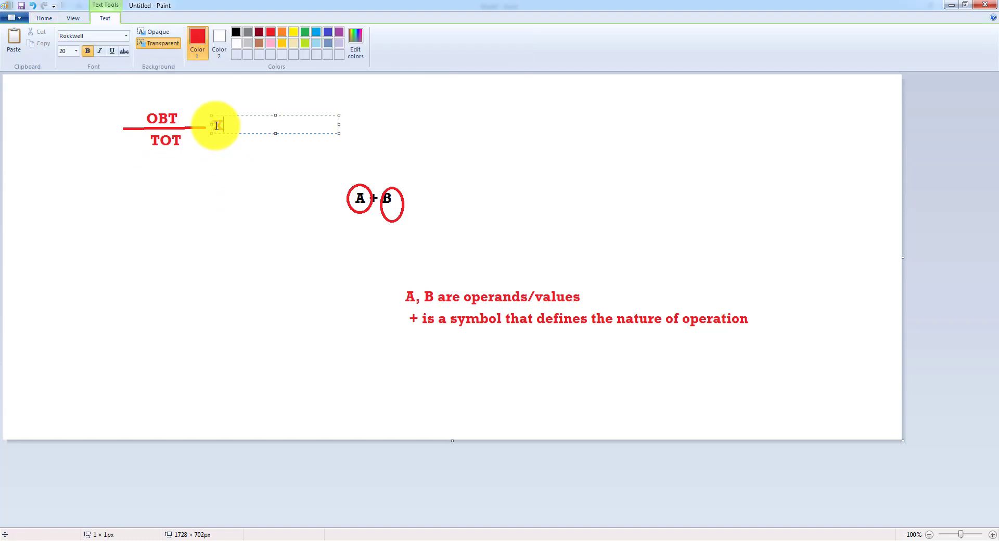
pyautogui.write(' 100')
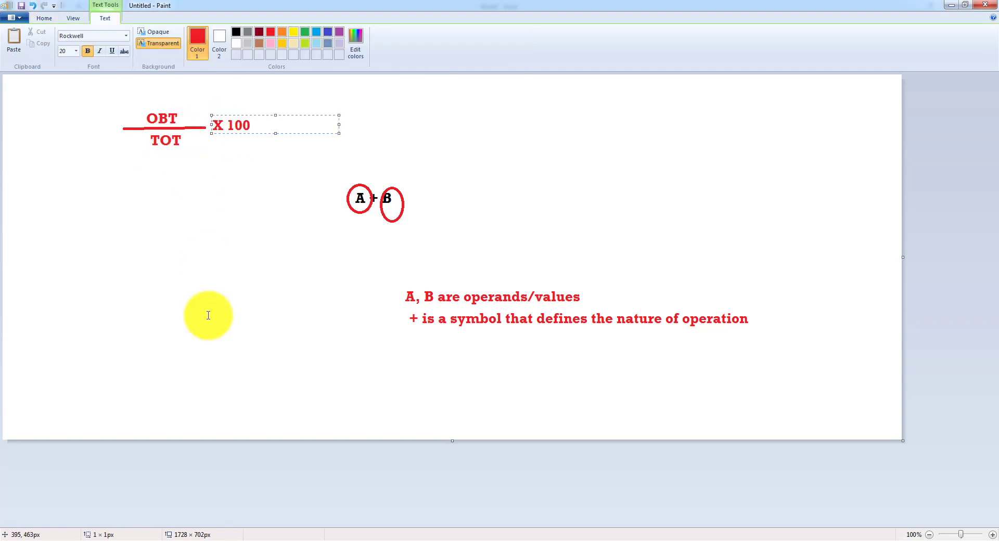
pyautogui.click(209, 314)
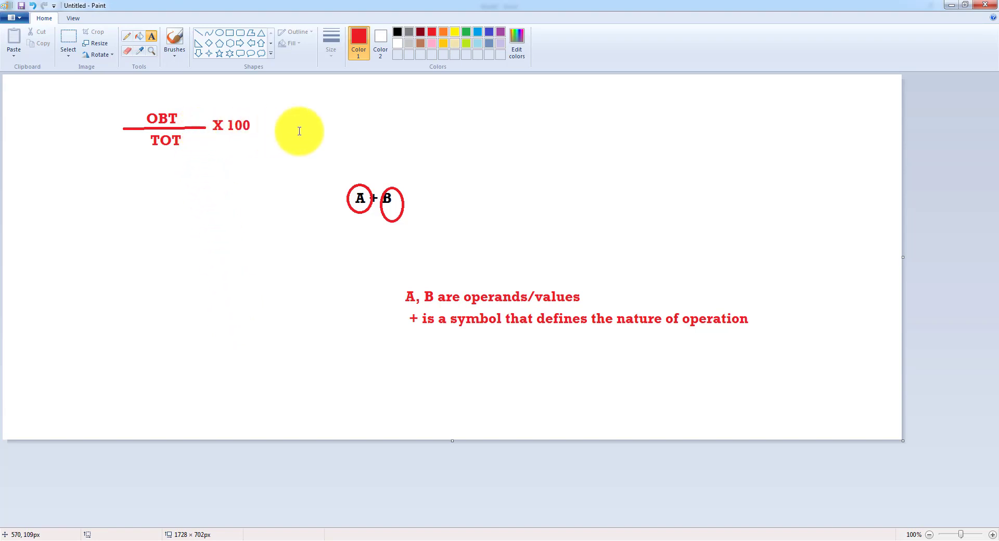
# Note '/ DIVIDE' and '* MULTIPLY' on the canvas, then select E10 back in Excel.
pyautogui.click(445, 117)
pyautogui.write('/')
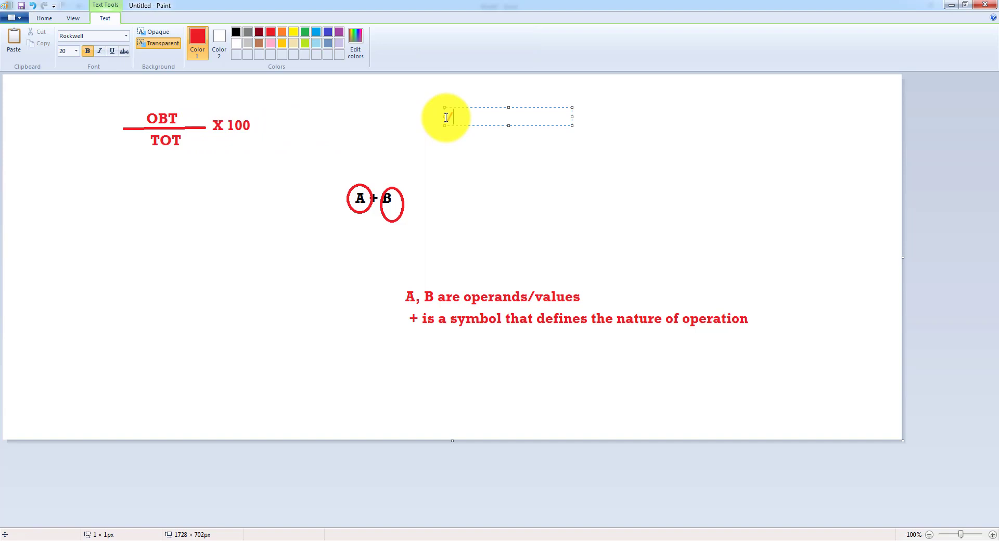
pyautogui.write(' DIVIDE')
pyautogui.press('Return')
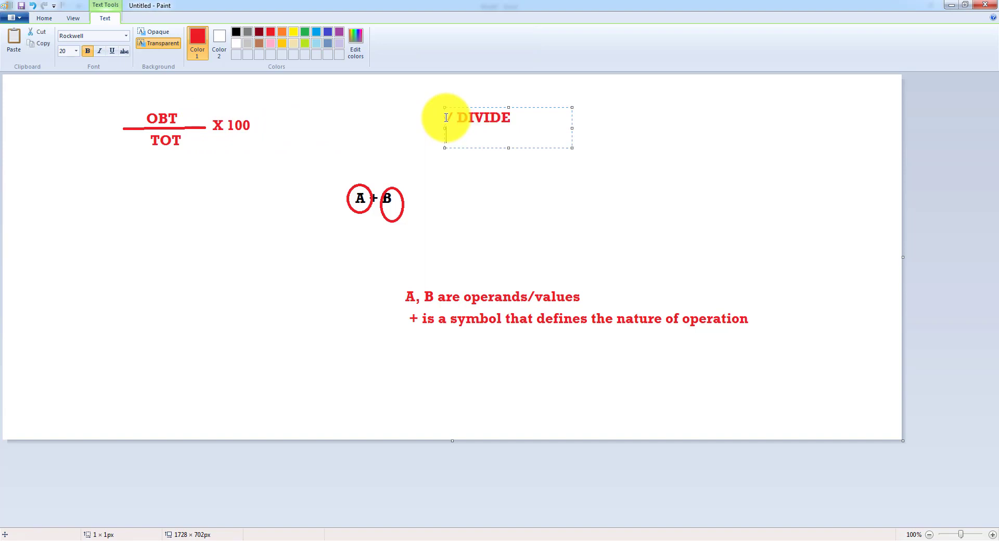
pyautogui.write('* MULTIPLY')
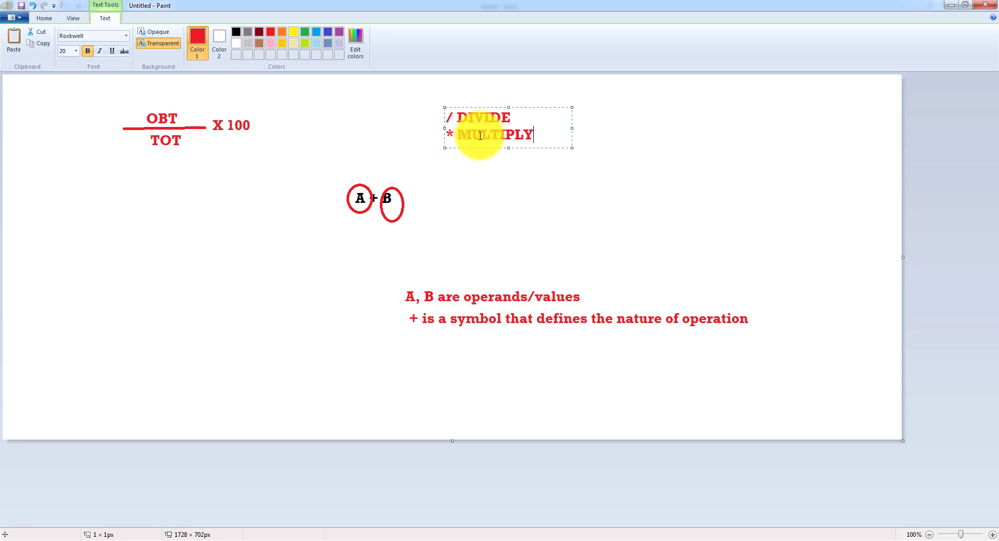
pyautogui.click(530, 540)
pyautogui.click(504, 382)
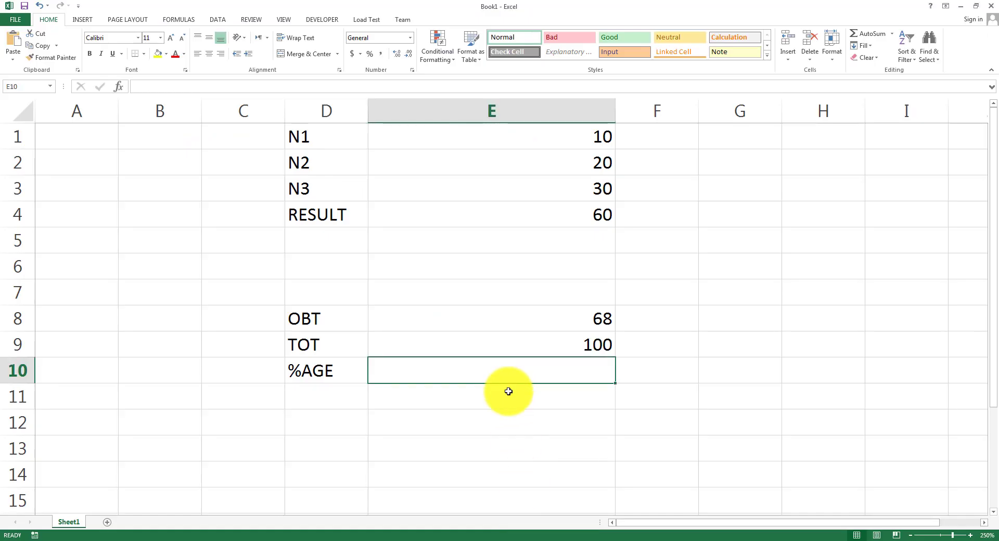
# Enter the formula =E8/E9*100 in E10 to compute the %AGE.
pyautogui.press('Up')
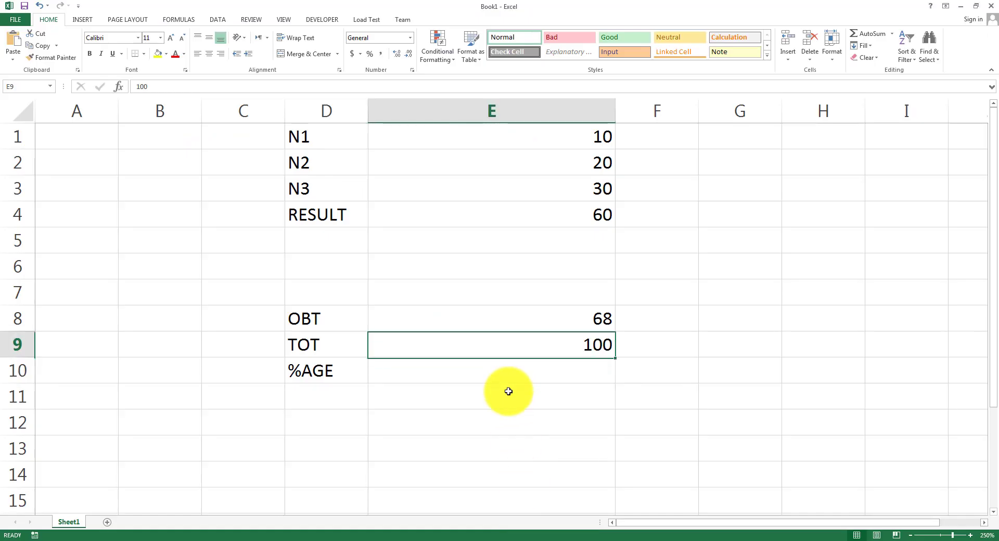
pyautogui.press('Down')
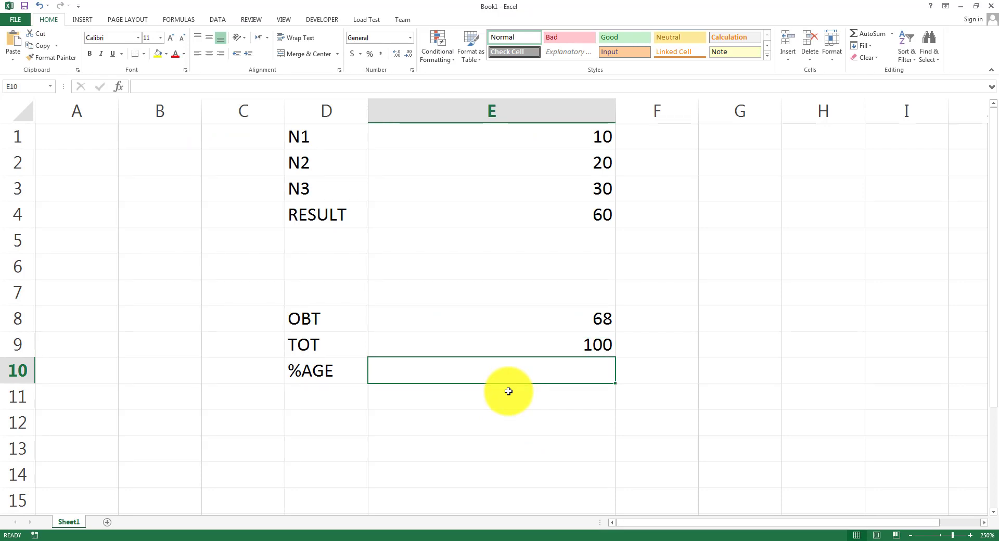
pyautogui.write('=')
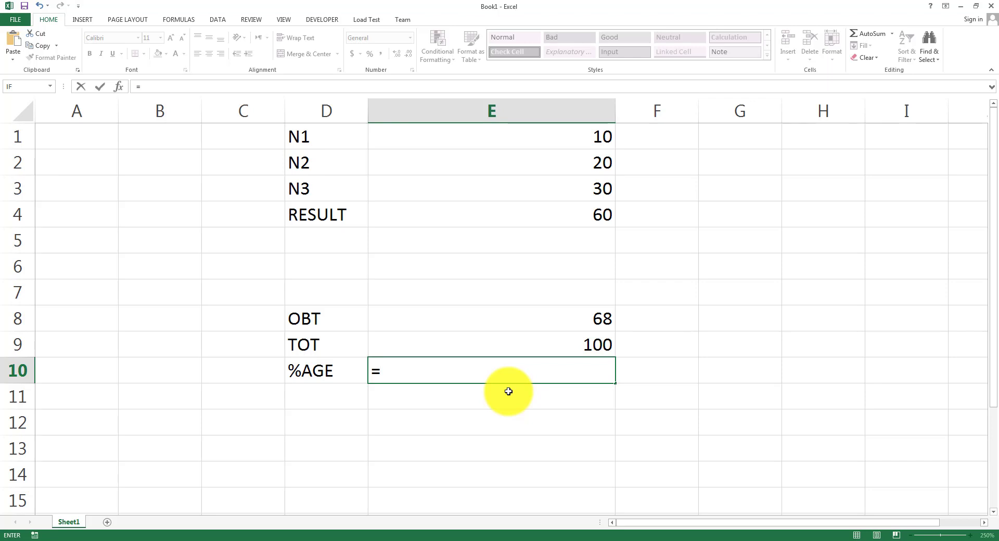
pyautogui.write('E8')
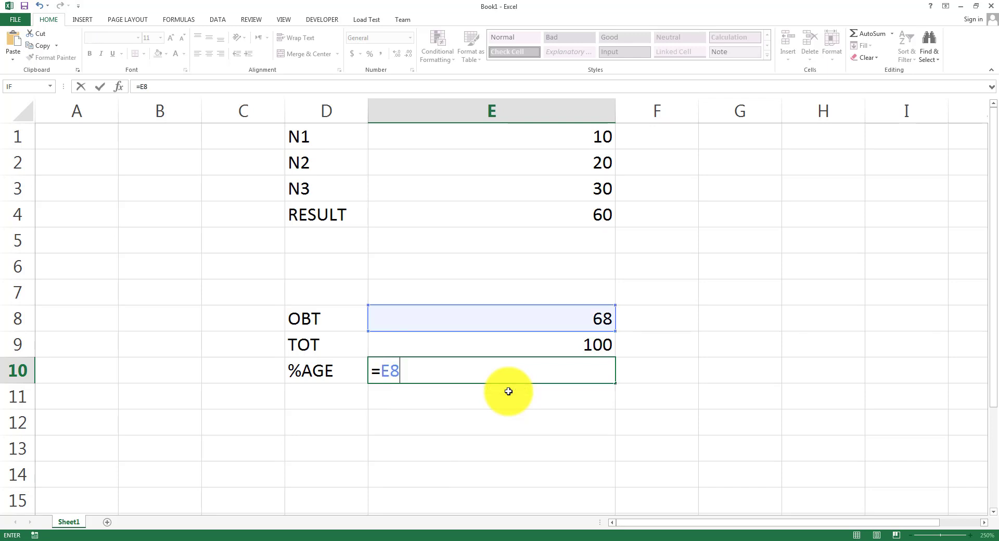
pyautogui.write('/E')
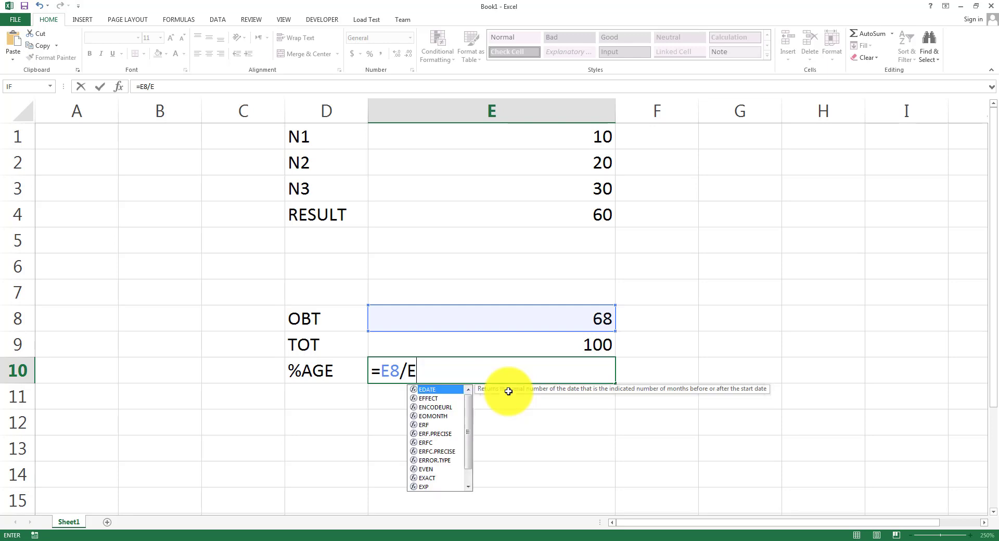
pyautogui.write('9*100')
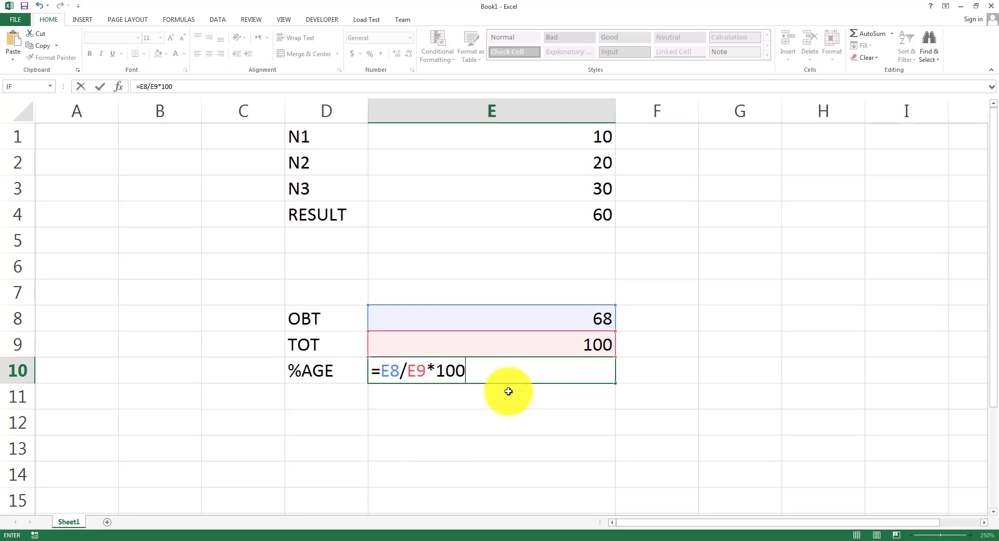
pyautogui.press('Return')
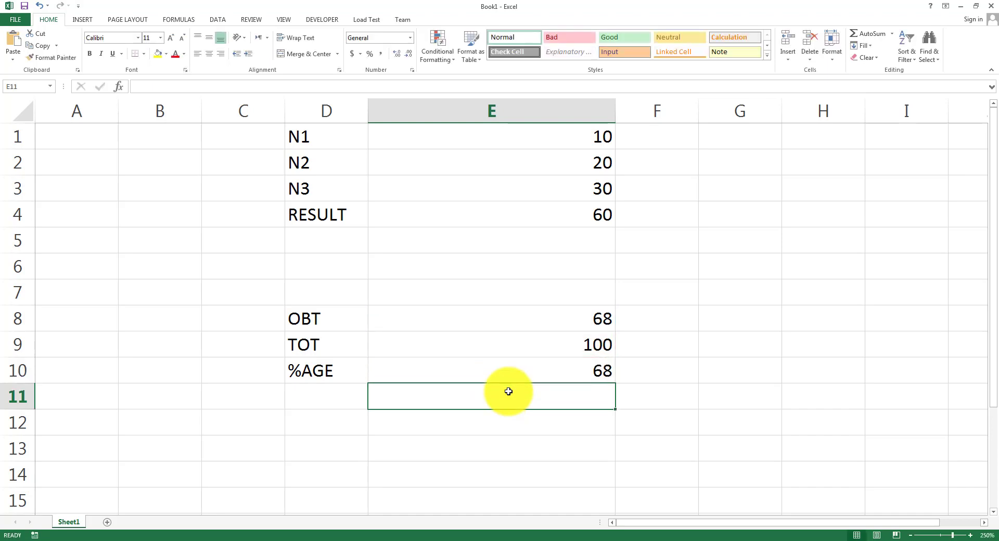
# Review the 'Finding out table of a number' slide in PowerPoint, then add a new blank sheet.
pyautogui.hotkey('alt', 'Tab')
pyautogui.moveTo(277, 263); pyautogui.dragTo(549, 253)
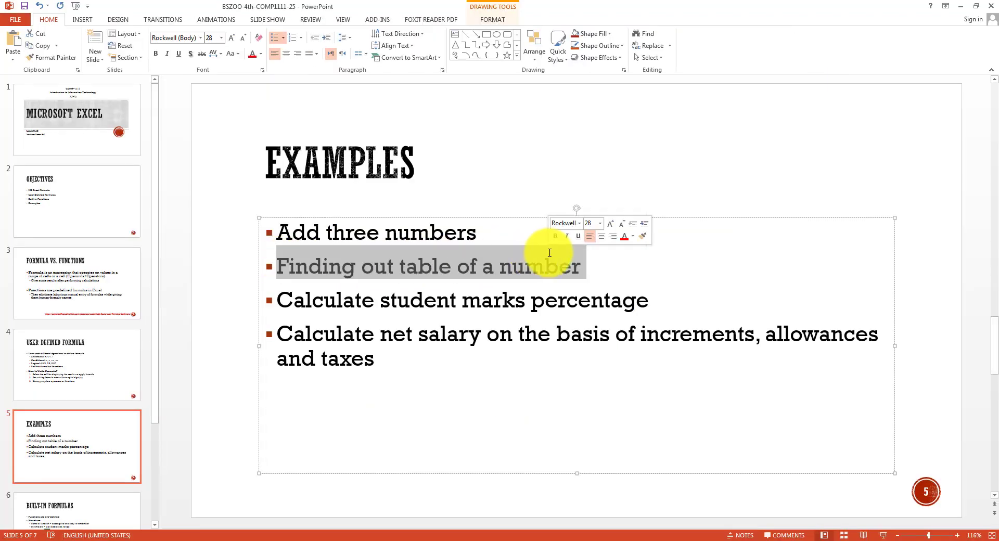
pyautogui.click(537, 540)
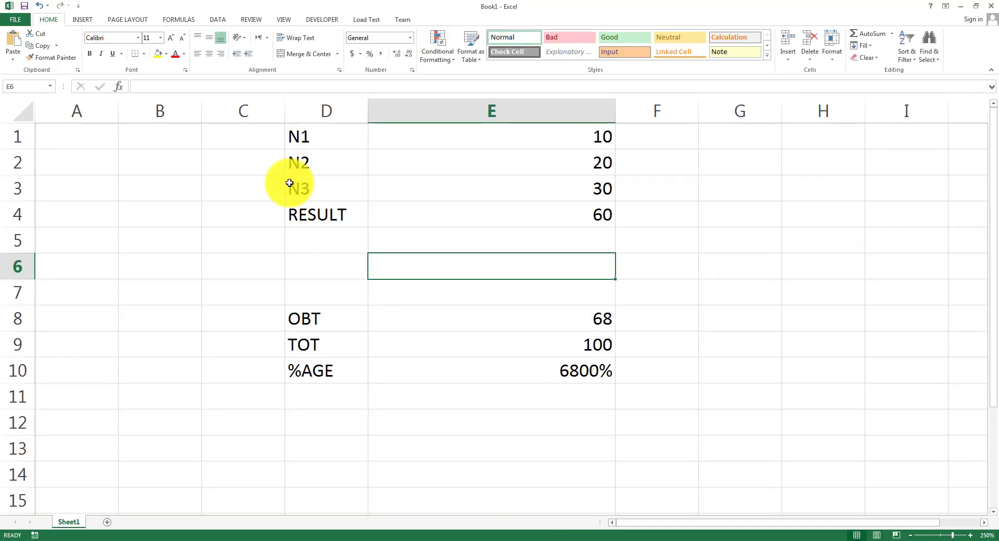
pyautogui.click(107, 521)
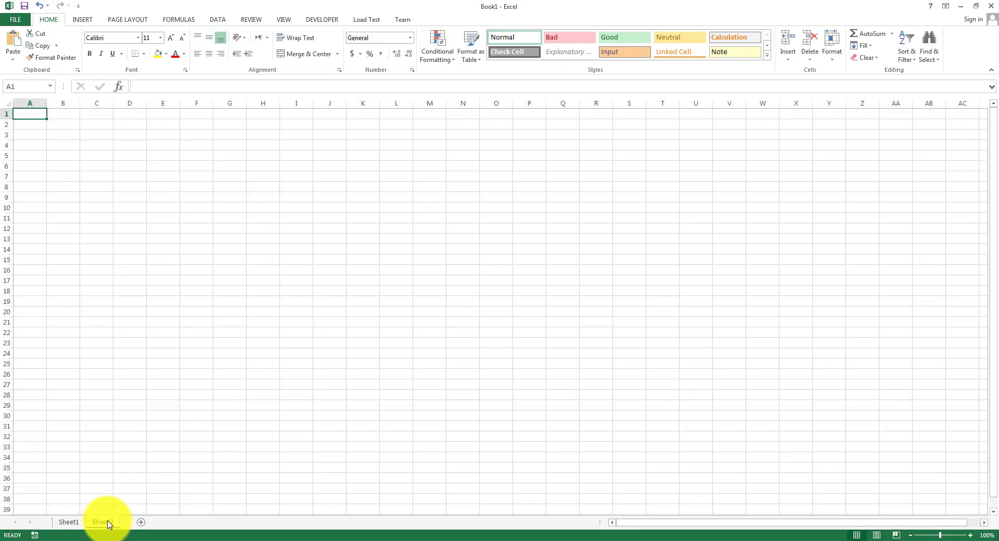
# Enter the label NO. in B2 and the number 2 in C2.
pyautogui.scroll(11, 135, 251)
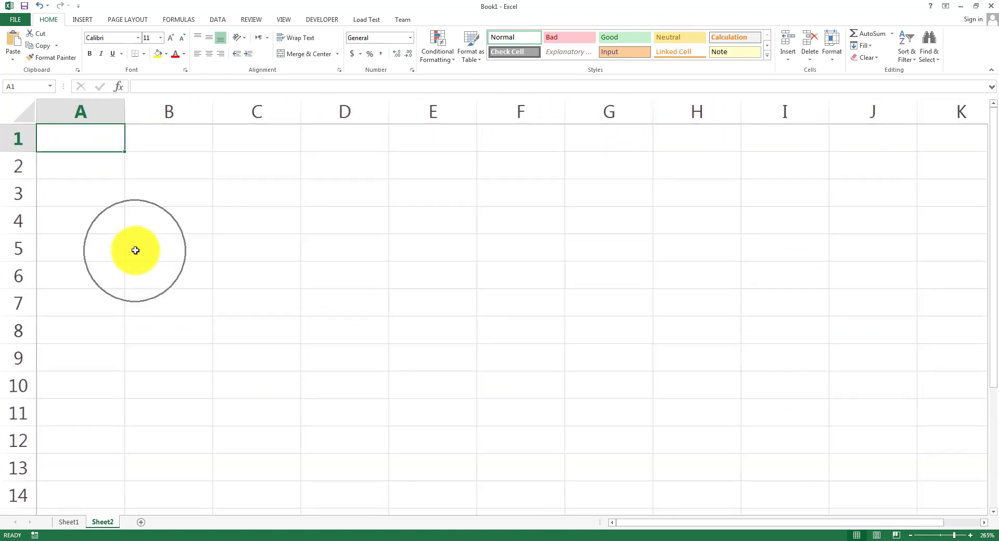
pyautogui.click(171, 176)
pyautogui.write('NO')
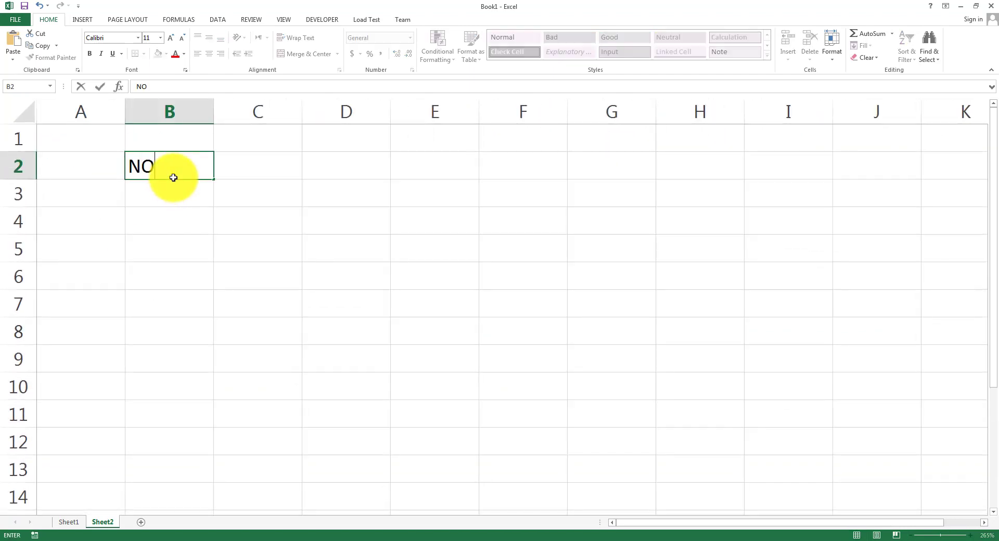
pyautogui.write('.')
pyautogui.press('Tab')
pyautogui.write('2')
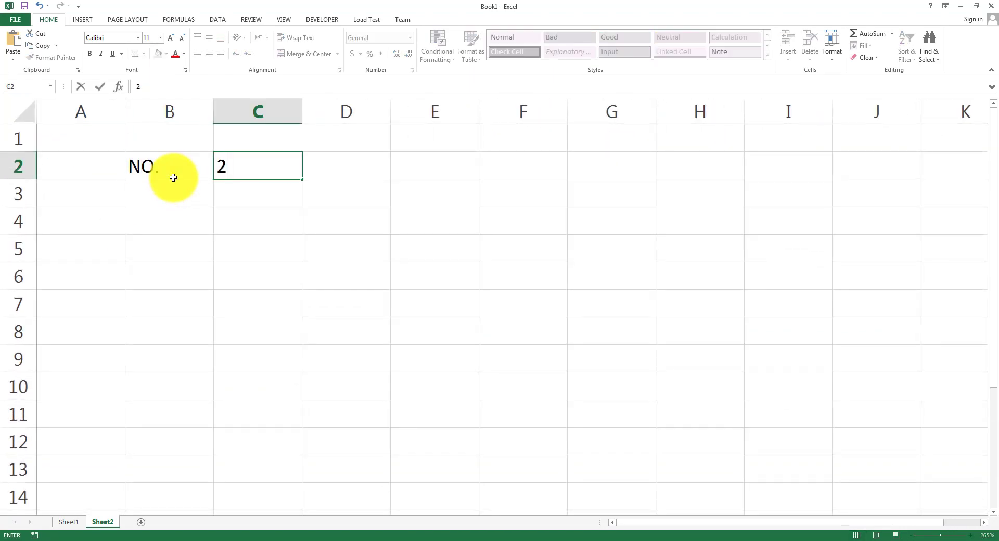
pyautogui.press('Return')
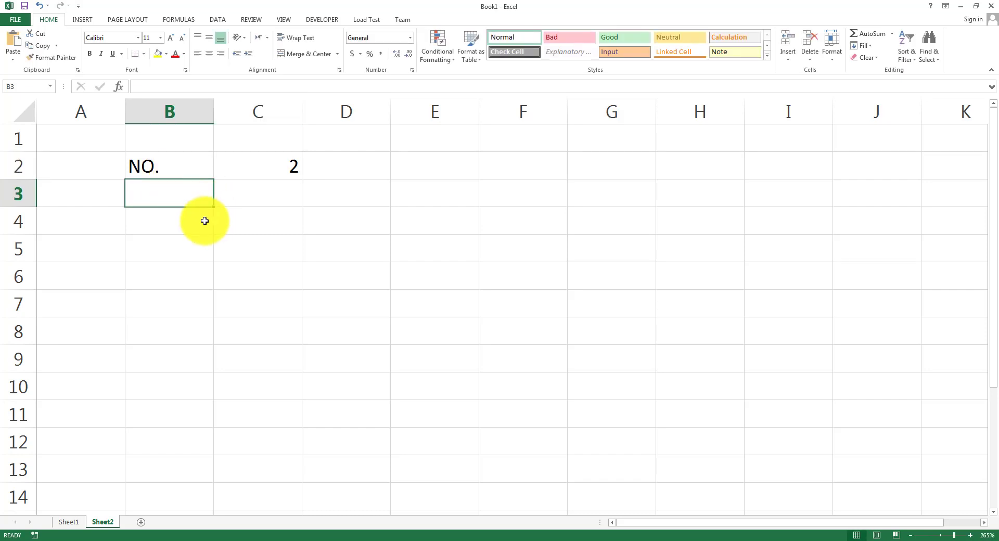
# Merge B4:E4 into a centred title reading TABLE OF 2.
pyautogui.moveTo(205, 221); pyautogui.dragTo(265, 226)
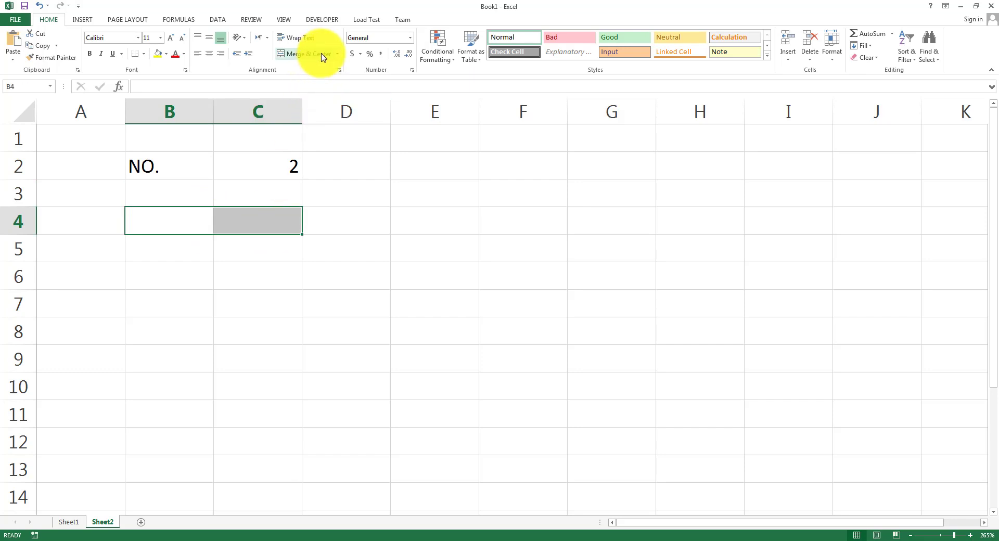
pyautogui.moveTo(190, 216); pyautogui.dragTo(412, 213)
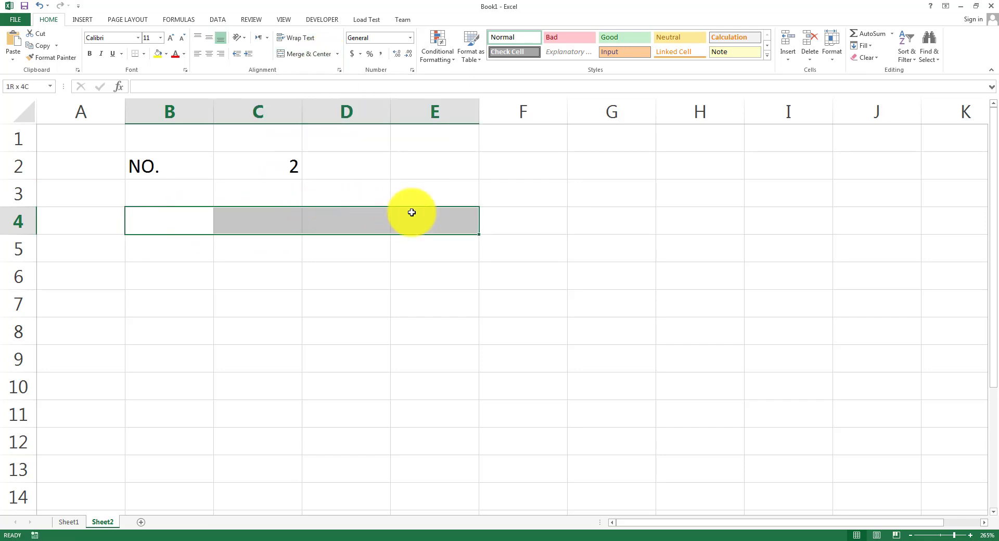
pyautogui.click(306, 58)
pyautogui.write('TABLE')
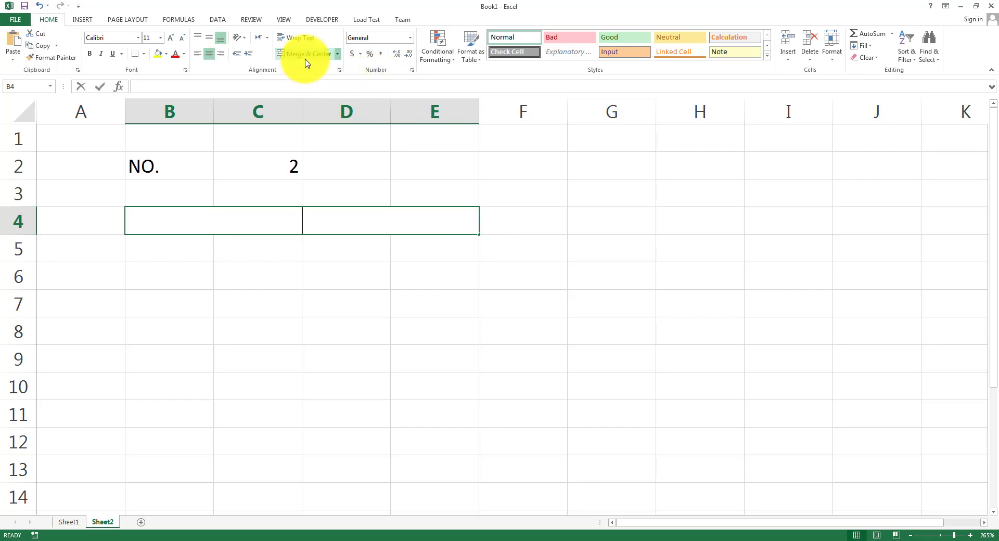
pyautogui.write(' OF 2')
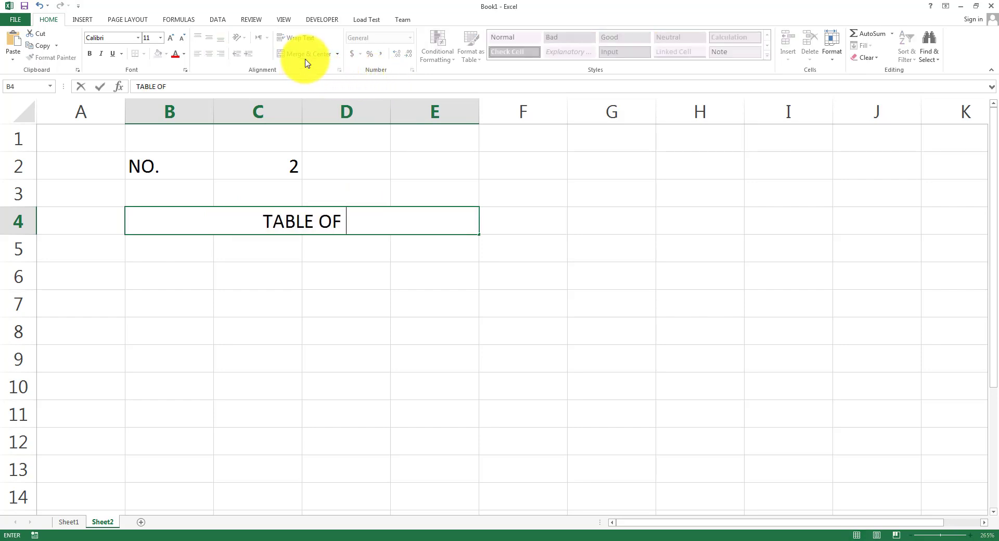
pyautogui.press('Return')
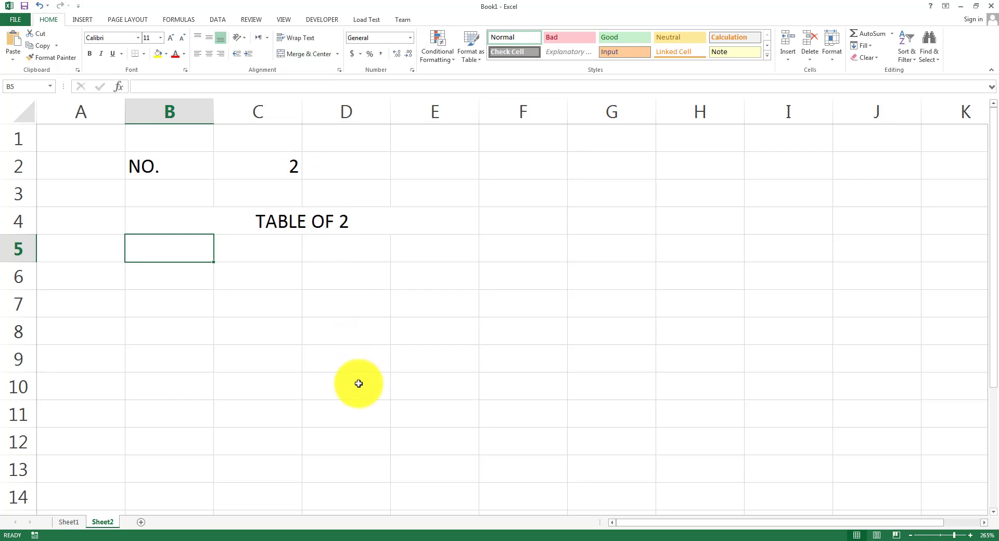
pyautogui.press('capslock')
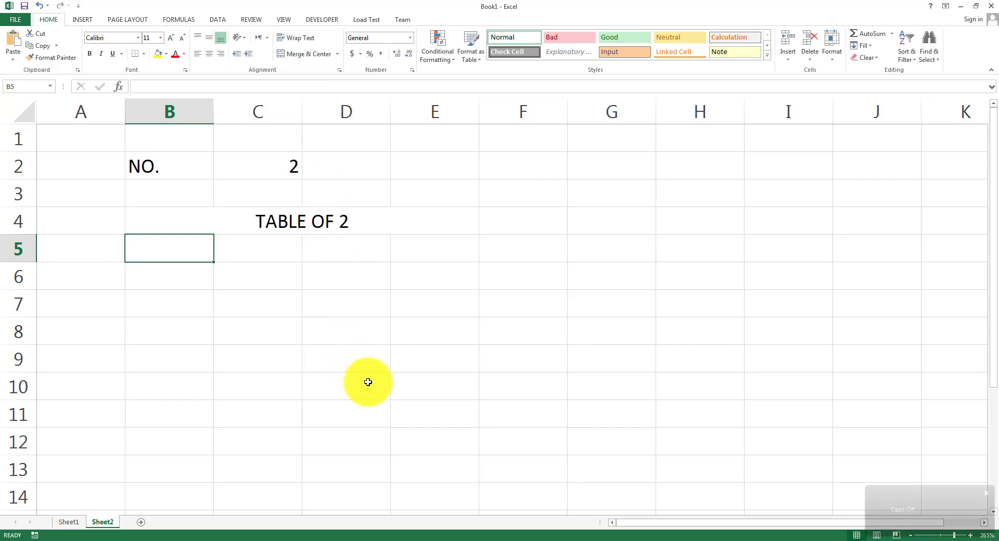
pyautogui.click(262, 251)
# Fill C5:C14 with x and B5:B14 with 2, centring both columns.
pyautogui.write('x')
pyautogui.press('Return')
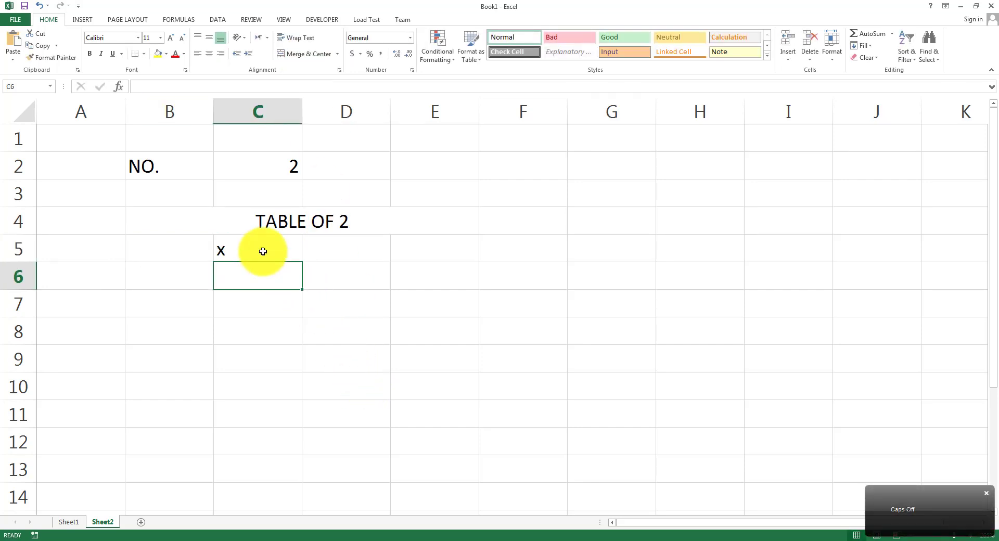
pyautogui.click(263, 251)
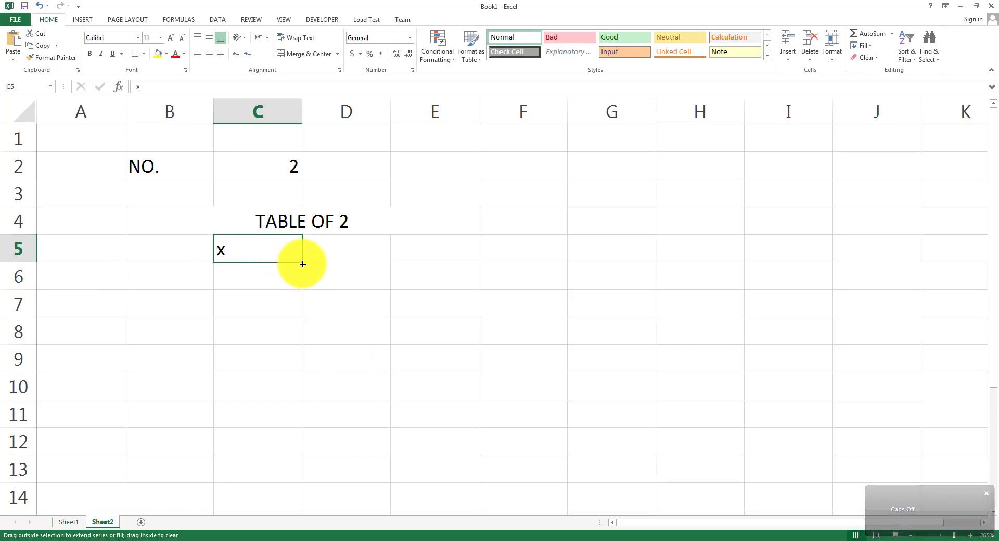
pyautogui.moveTo(303, 264); pyautogui.dragTo(305, 505)
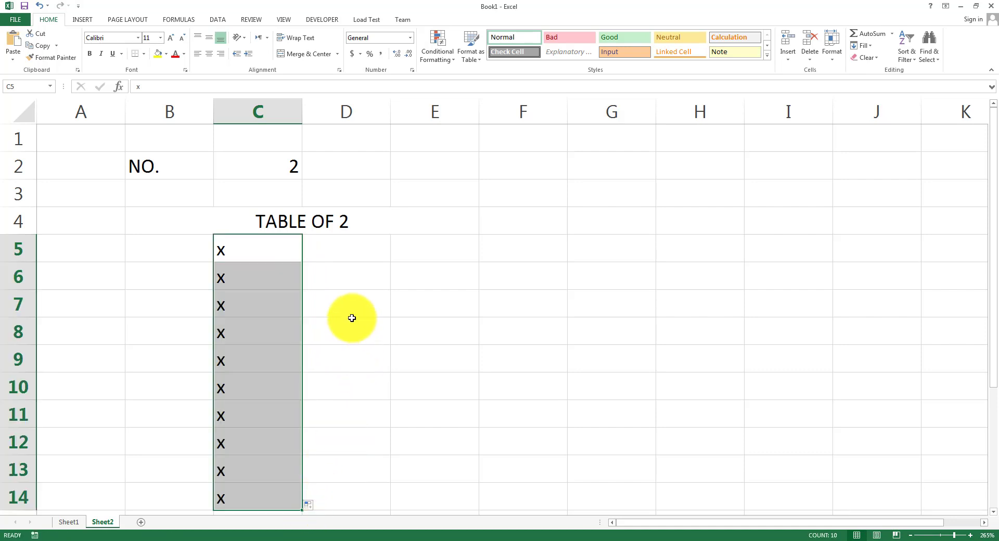
pyautogui.click(176, 252)
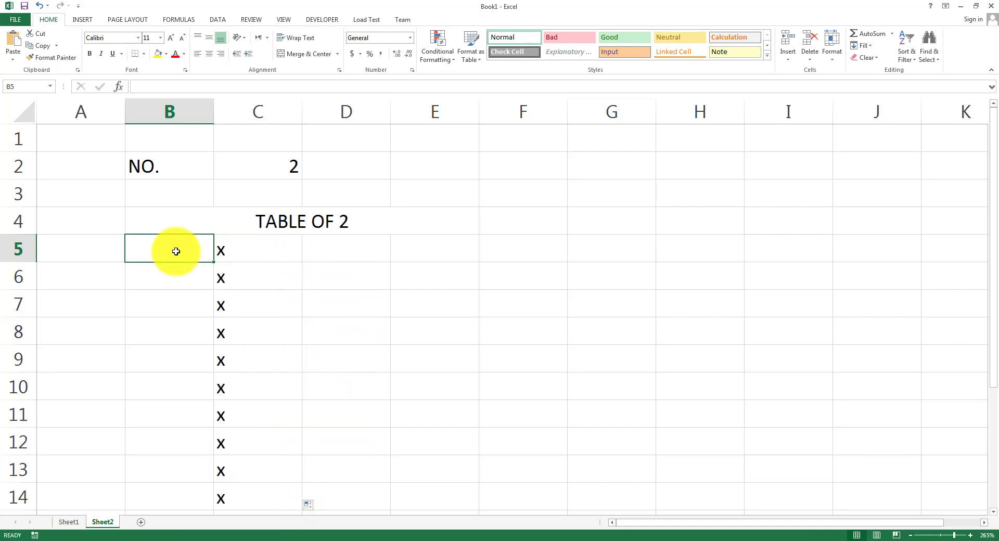
pyautogui.write('2')
pyautogui.press('Return')
pyautogui.click(208, 260)
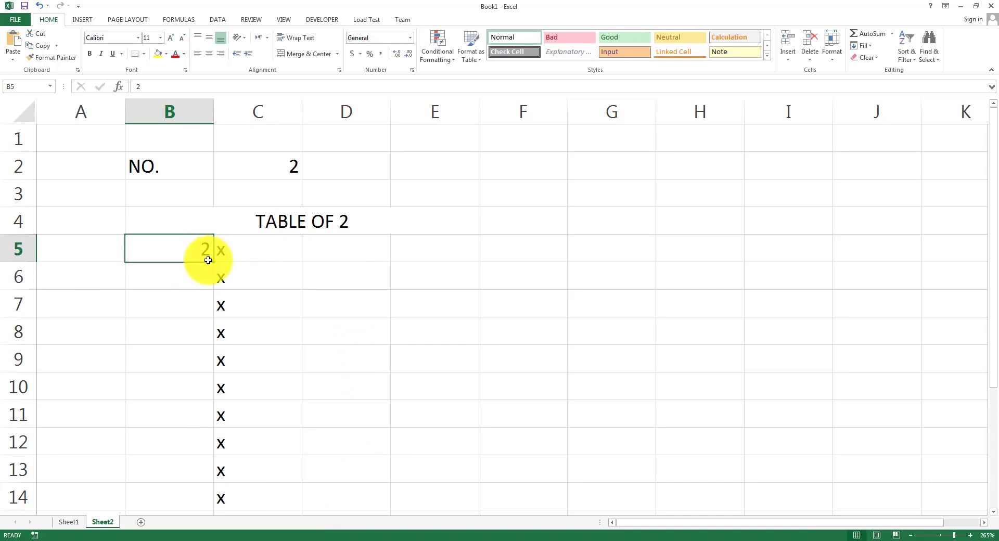
pyautogui.moveTo(214, 261); pyautogui.dragTo(229, 491)
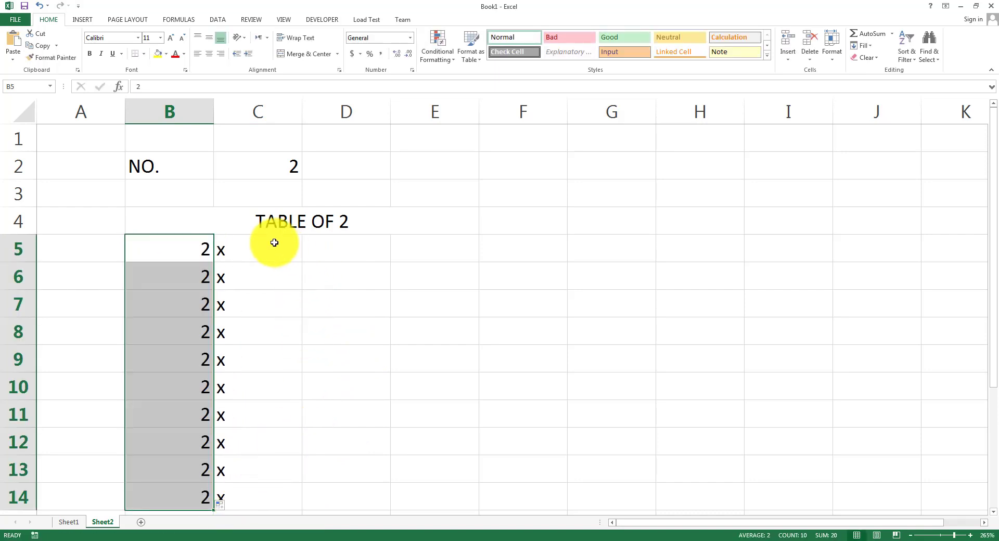
pyautogui.moveTo(196, 247); pyautogui.dragTo(286, 484)
pyautogui.click(209, 53)
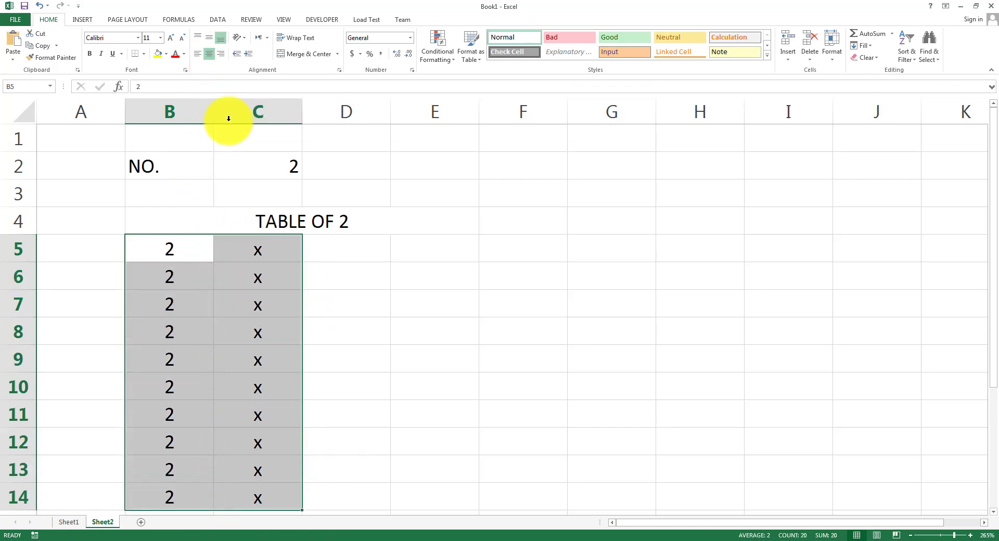
# Fill D5:D14 with the series 1 through 10 starting from 1 in D5.
pyautogui.click(324, 258)
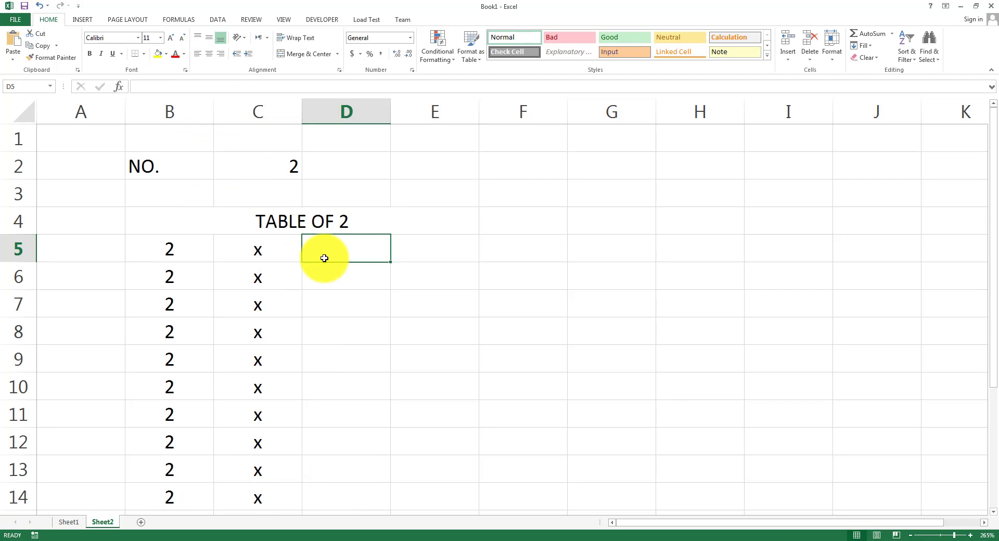
pyautogui.write('1')
pyautogui.press('Return')
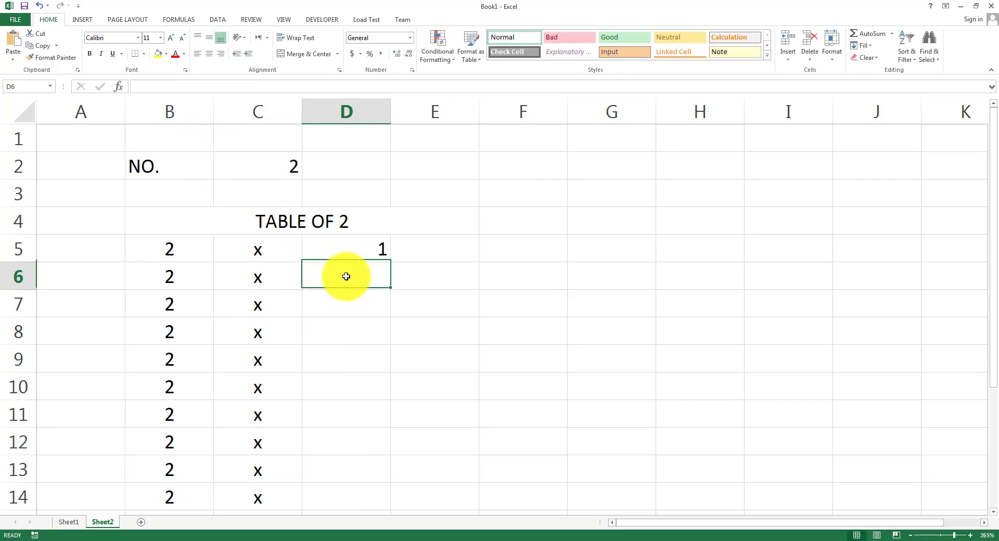
pyautogui.click(357, 256)
pyautogui.click(393, 264)
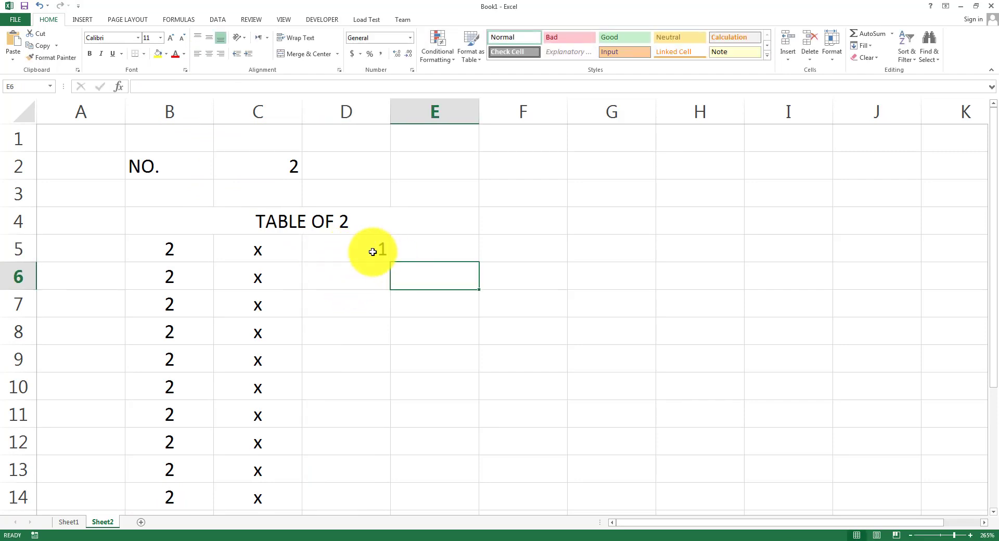
pyautogui.click(373, 252)
pyautogui.moveTo(392, 261); pyautogui.dragTo(390, 497)
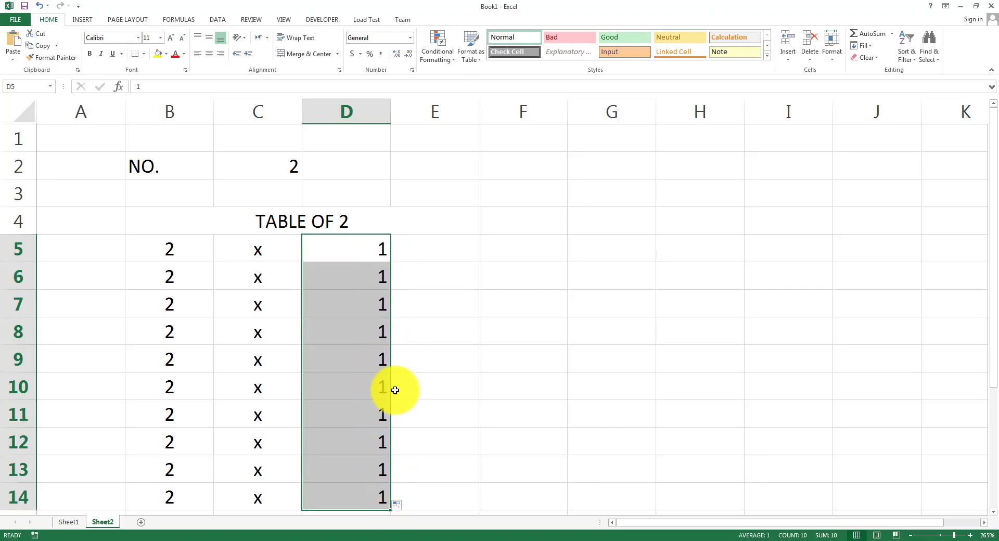
pyautogui.click(400, 510)
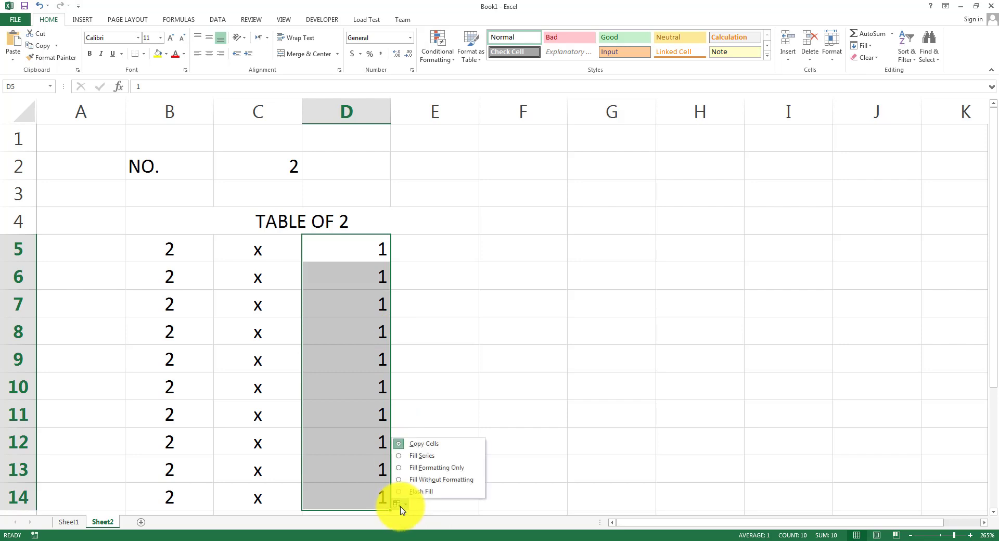
pyautogui.click(415, 454)
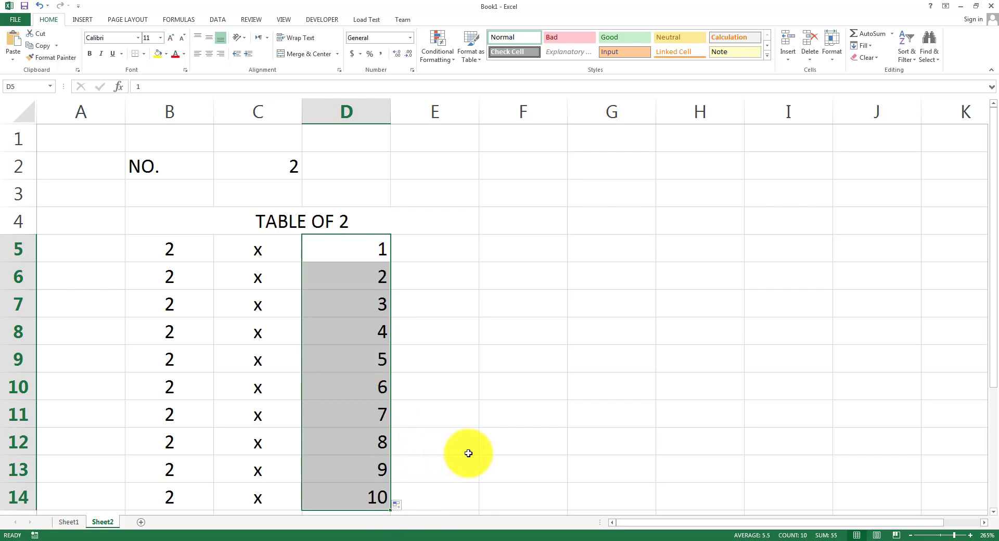
pyautogui.click(463, 454)
# Fill E5:E14 with centred equals signs.
pyautogui.click(446, 252)
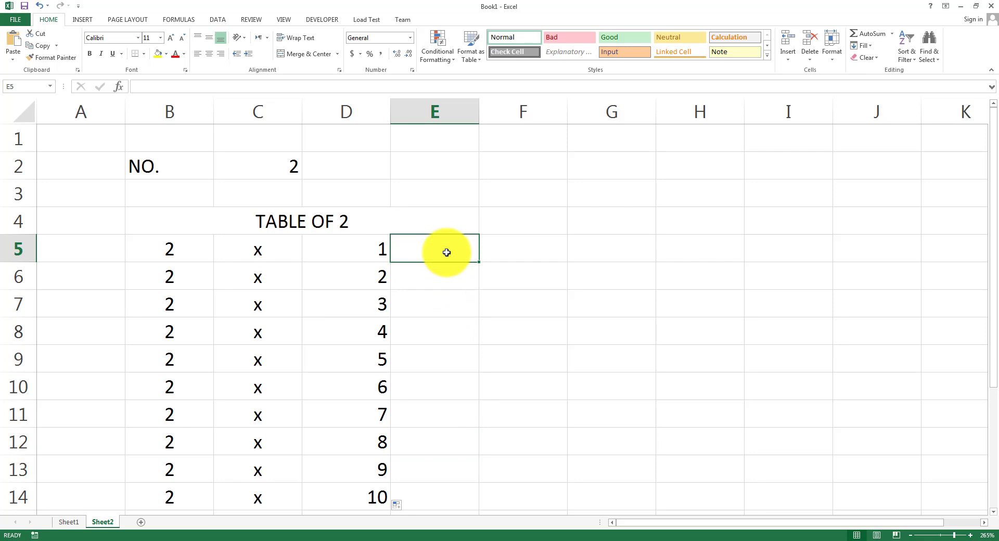
pyautogui.write('=4')
pyautogui.press('BackSpace')
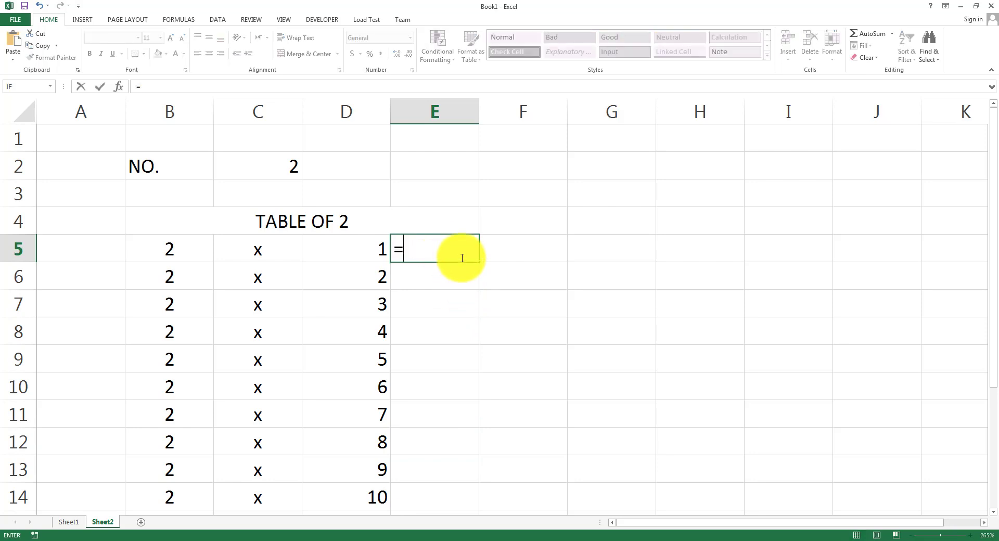
pyautogui.press('Return')
pyautogui.click(461, 255)
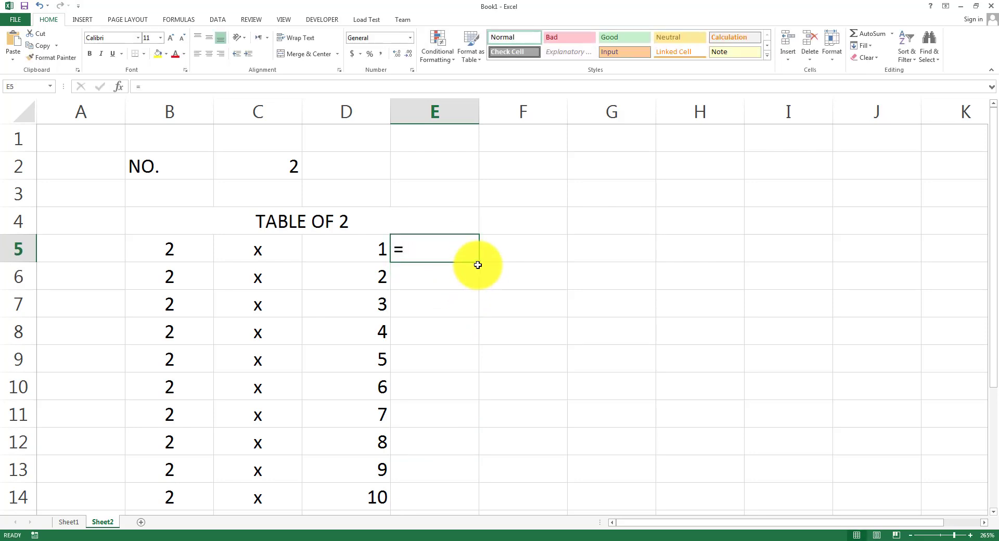
pyautogui.moveTo(478, 262); pyautogui.dragTo(478, 509)
pyautogui.click(208, 54)
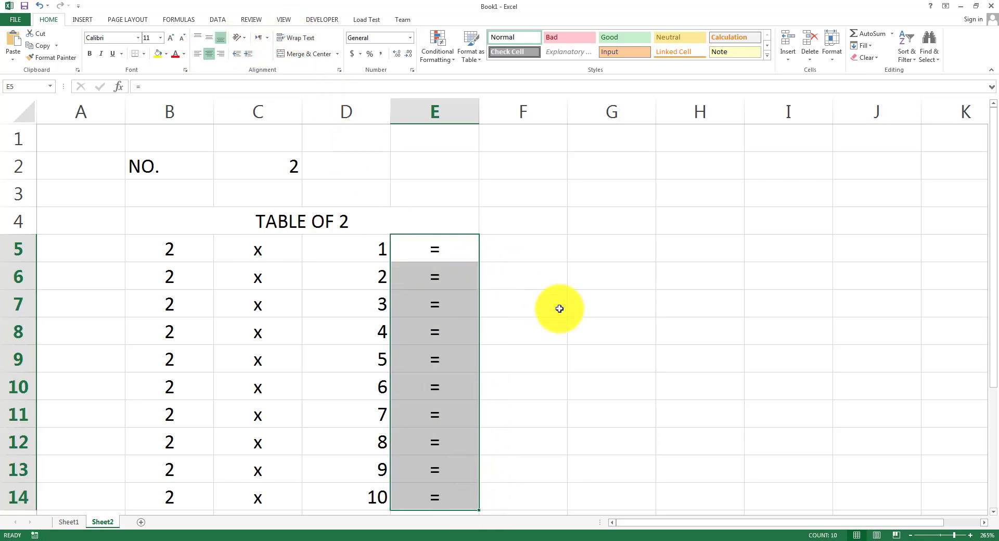
# Add a FORMULA heading in F4 and review the B and D values.
pyautogui.click(528, 252)
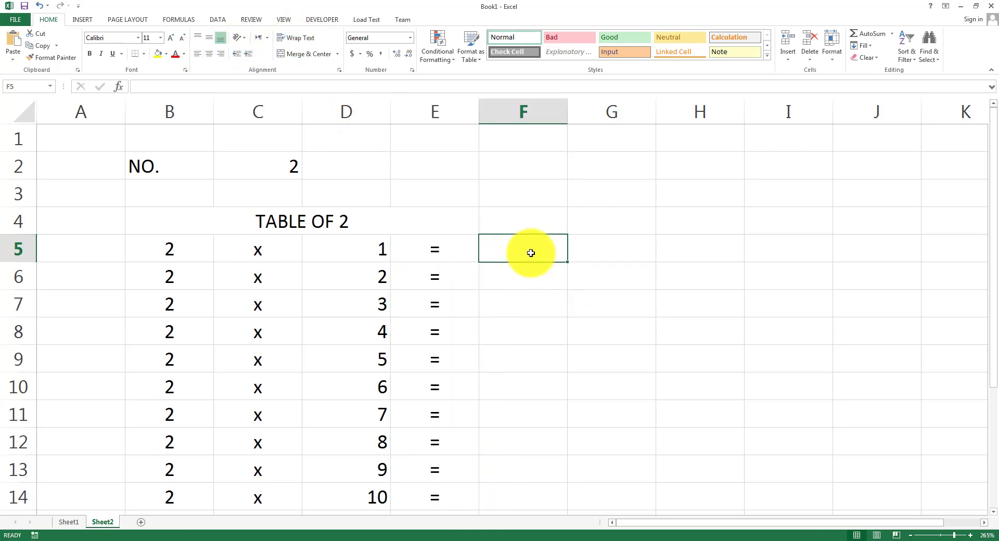
pyautogui.press('Up')
pyautogui.write('FORMULA')
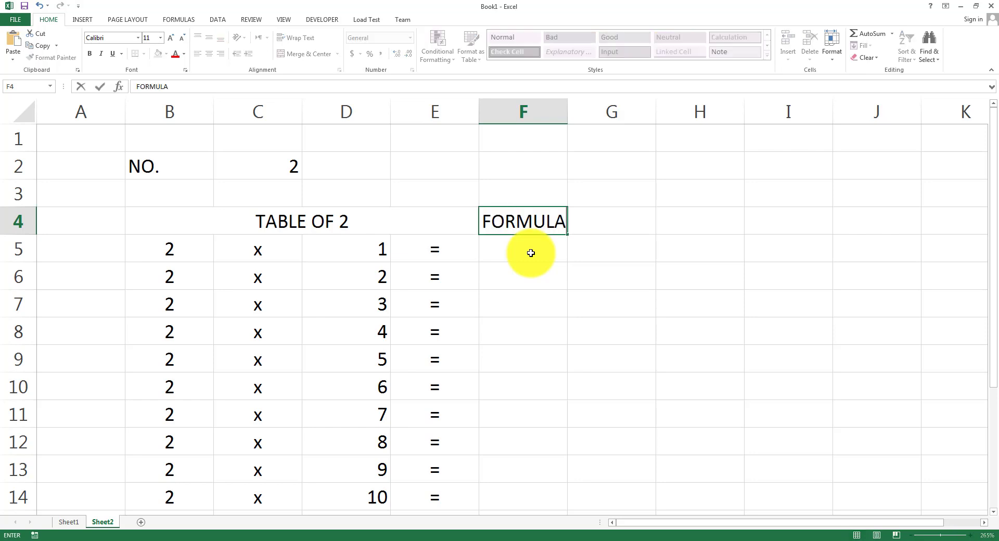
pyautogui.press('Return')
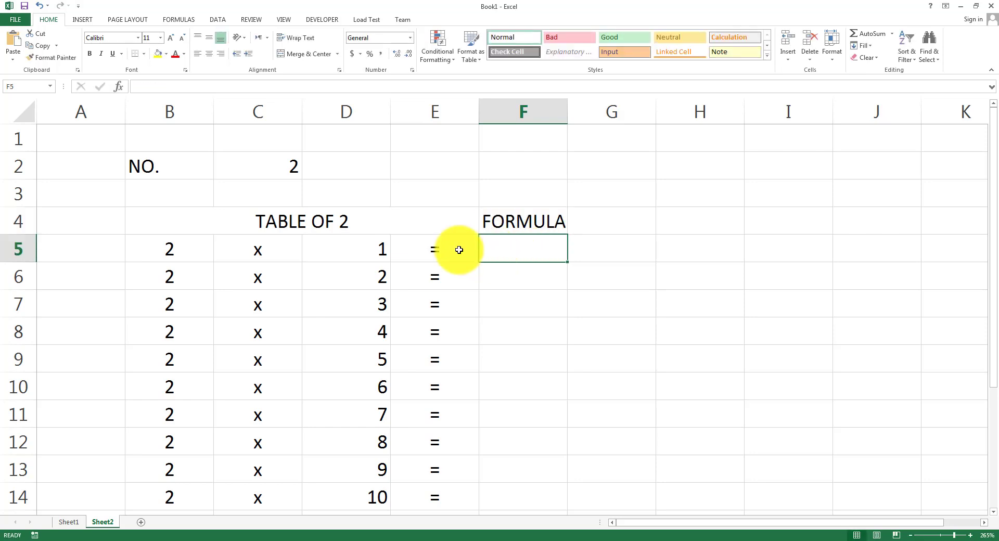
pyautogui.click(204, 245)
pyautogui.click(352, 247)
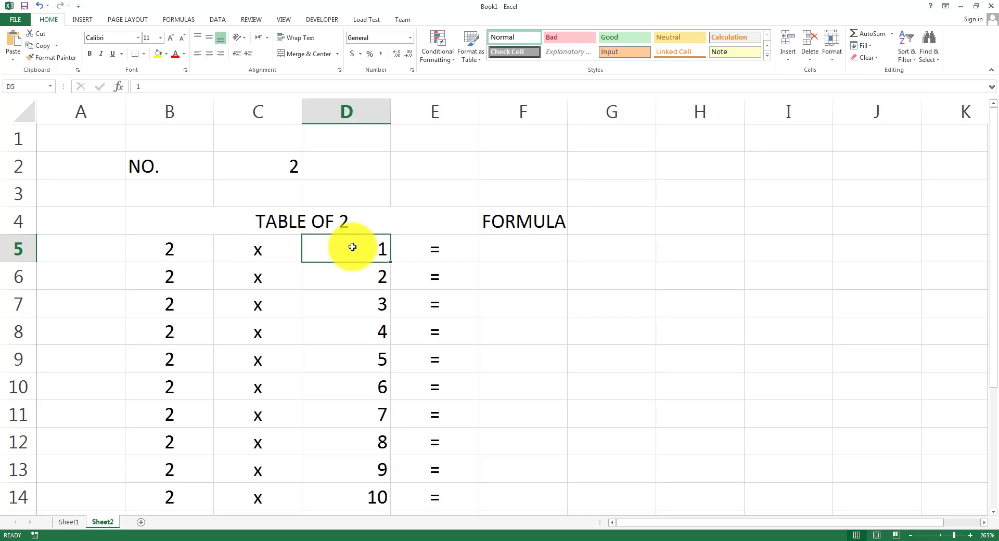
pyautogui.click(194, 274)
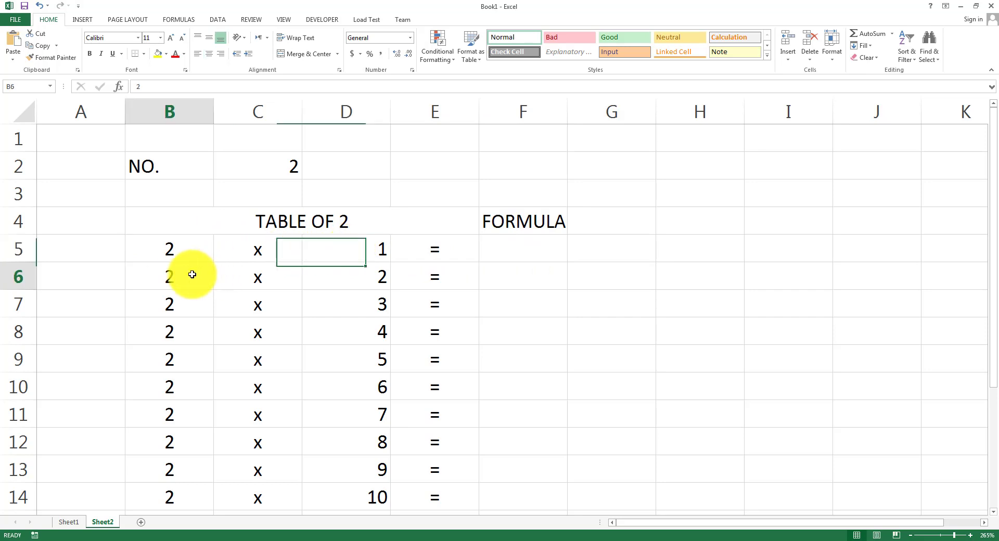
pyautogui.click(378, 266)
# Enter =B5*D5 in F5 and =B6*D6 in F6, giving 2 and 4.
pyautogui.click(499, 253)
pyautogui.write('=')
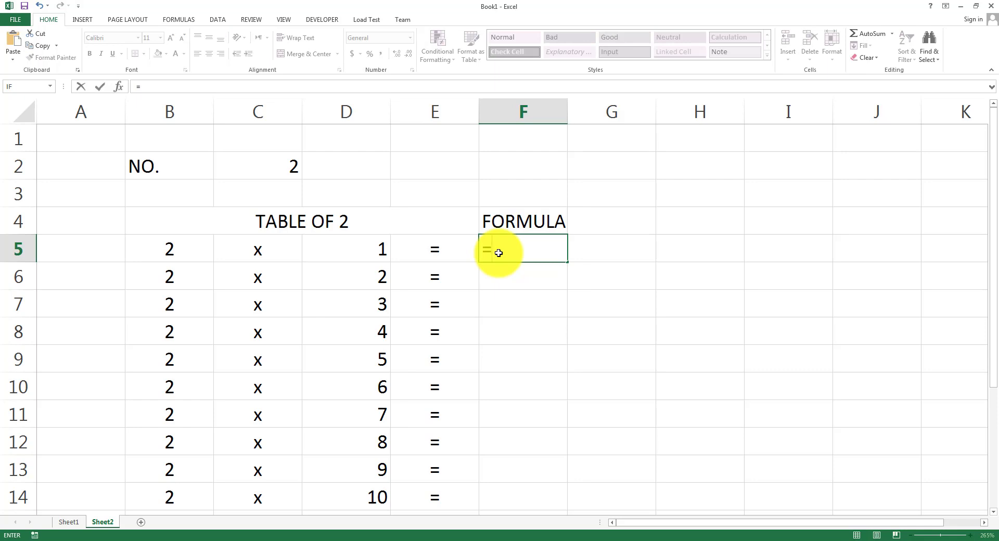
pyautogui.write('B')
pyautogui.press('capslock')
pyautogui.write('5')
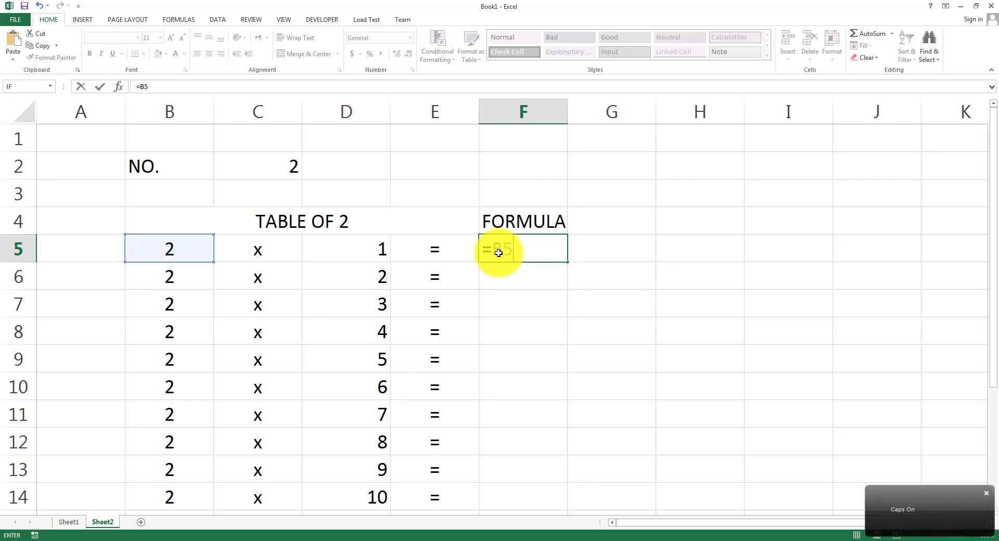
pyautogui.write('*D5')
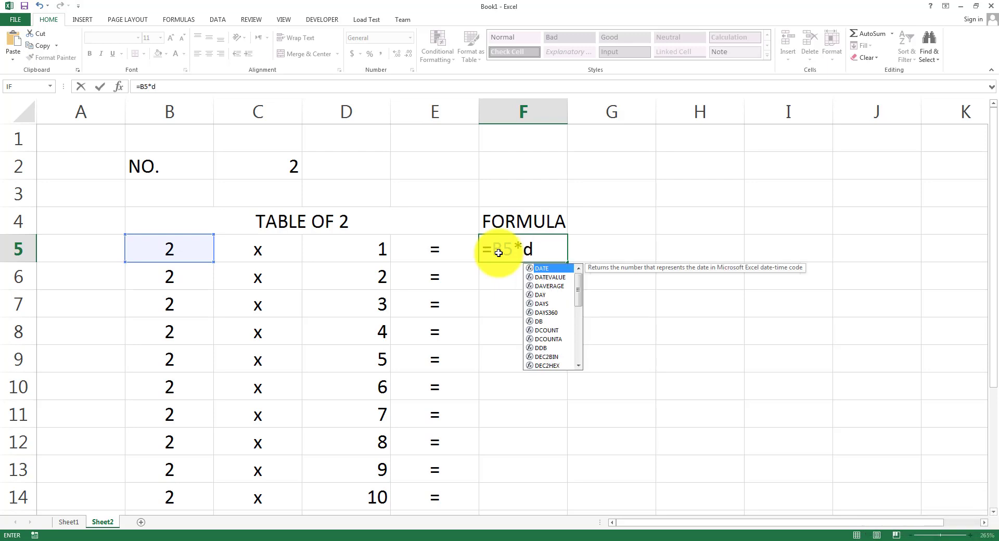
pyautogui.press('Return')
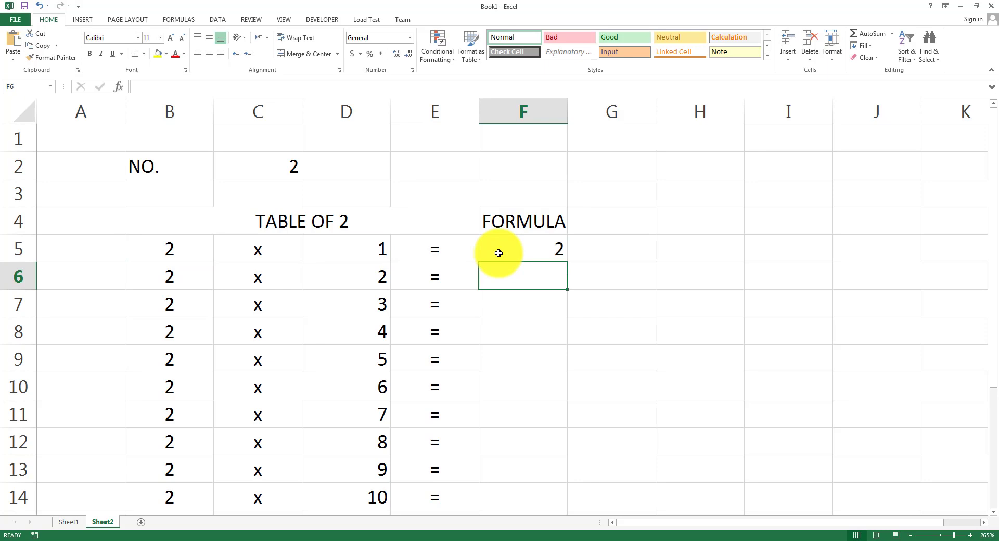
pyautogui.write('=')
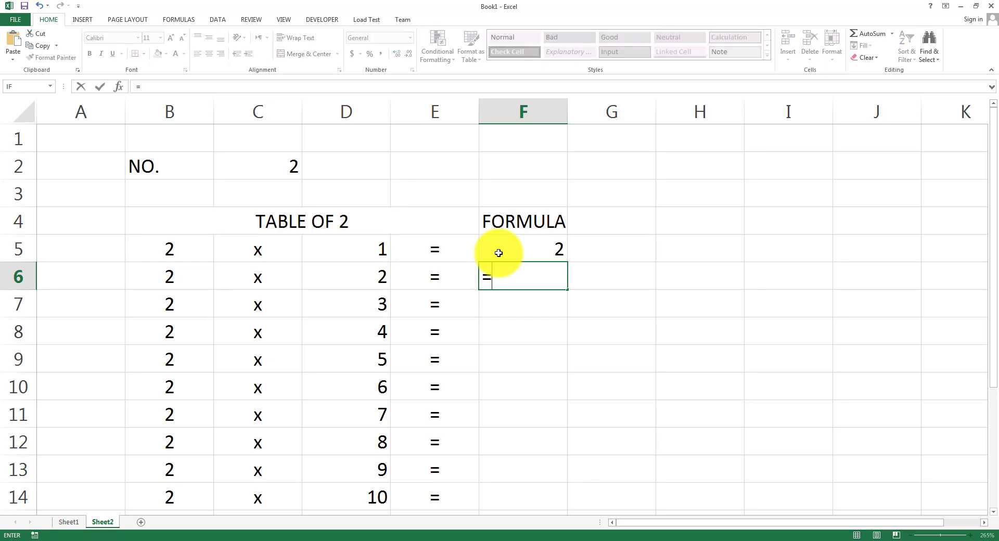
pyautogui.write('B6')
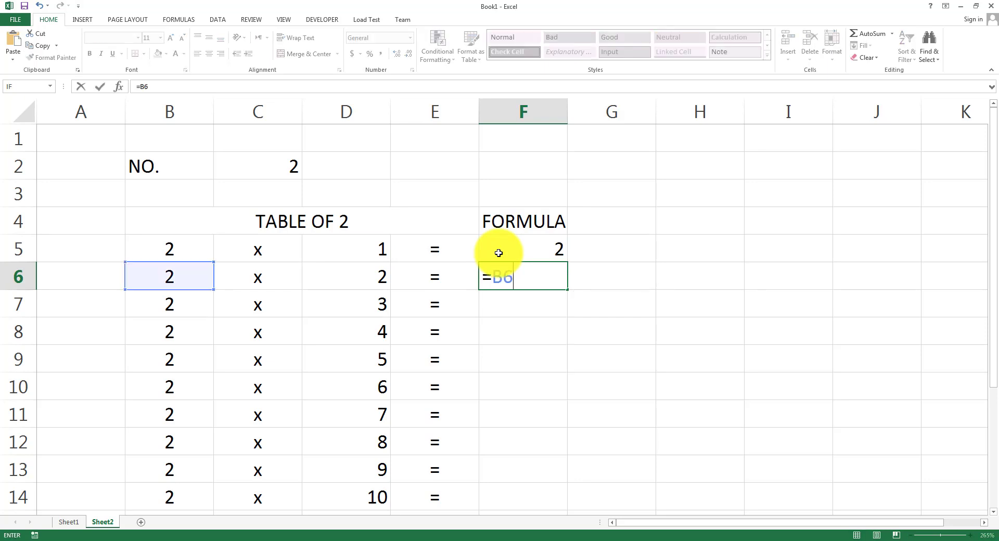
pyautogui.write('*D')
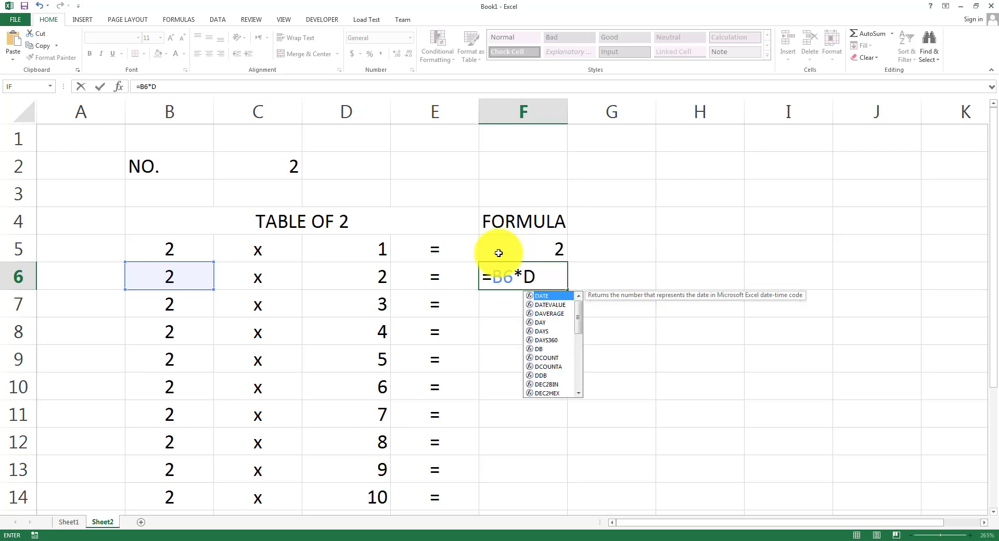
pyautogui.write('6')
pyautogui.press('Return')
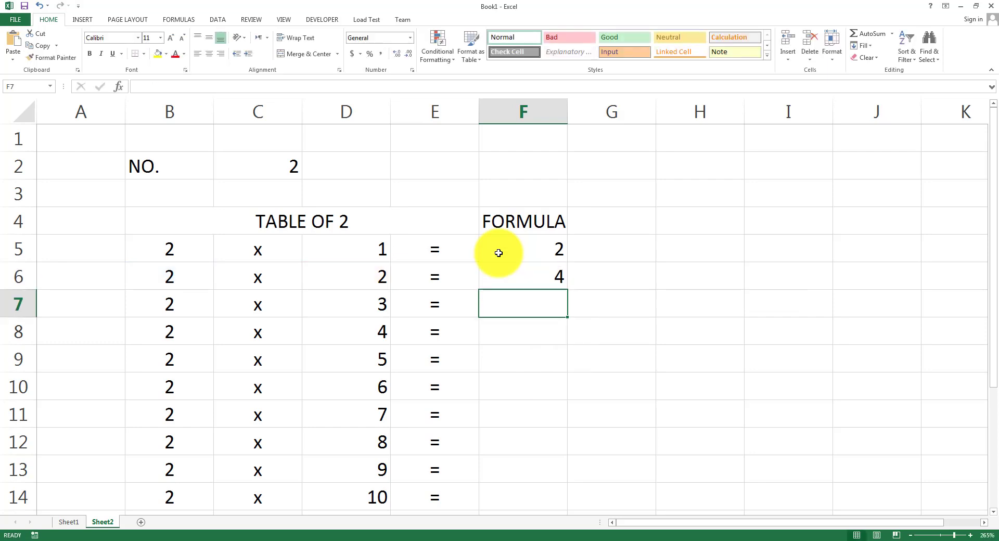
pyautogui.scroll(-2, 502, 286)
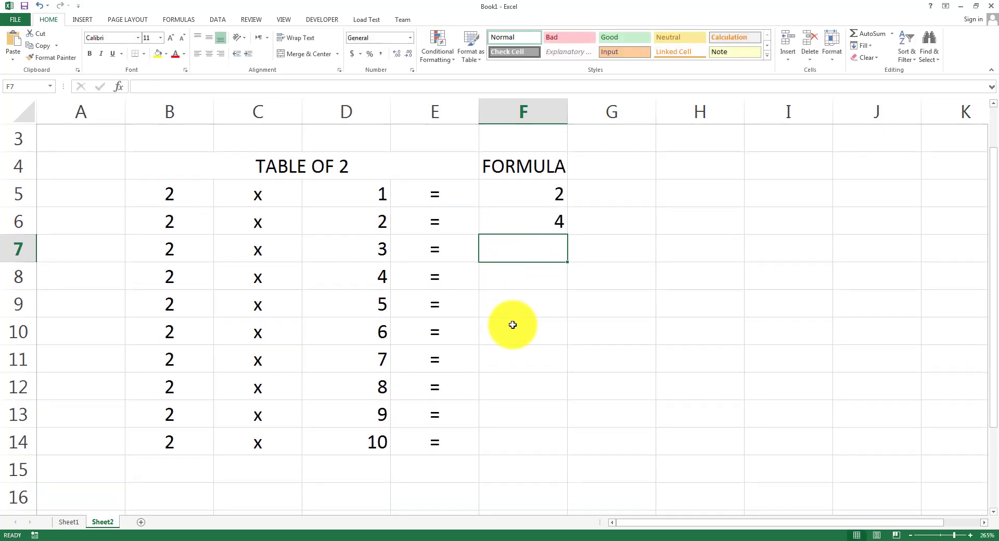
pyautogui.click(524, 221)
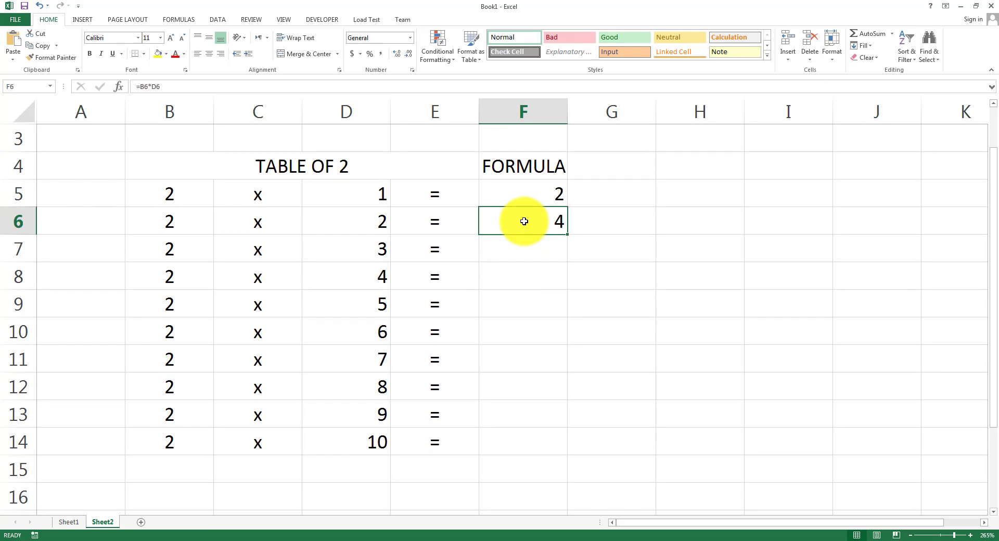
pyautogui.click(533, 248)
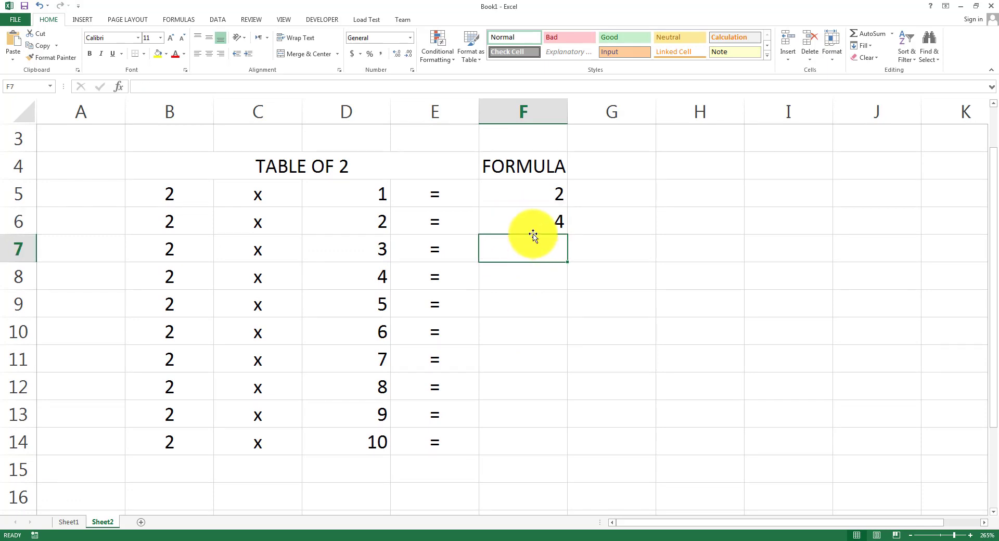
pyautogui.click(541, 217)
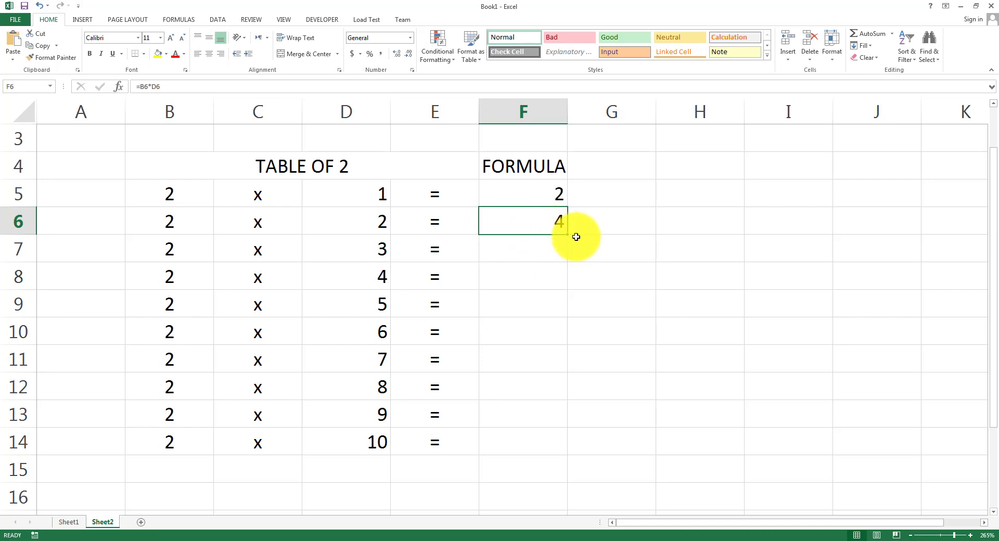
# Fill the F6 formula down to F14 and spot-check rows 7 and 8.
pyautogui.moveTo(567, 234); pyautogui.dragTo(562, 446)
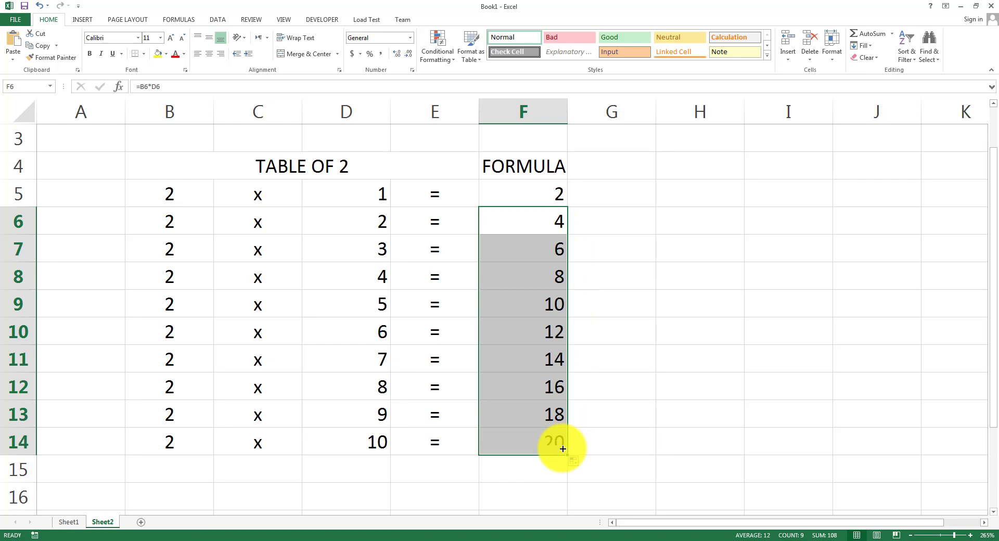
pyautogui.click(635, 223)
pyautogui.click(524, 248)
pyautogui.click(151, 250)
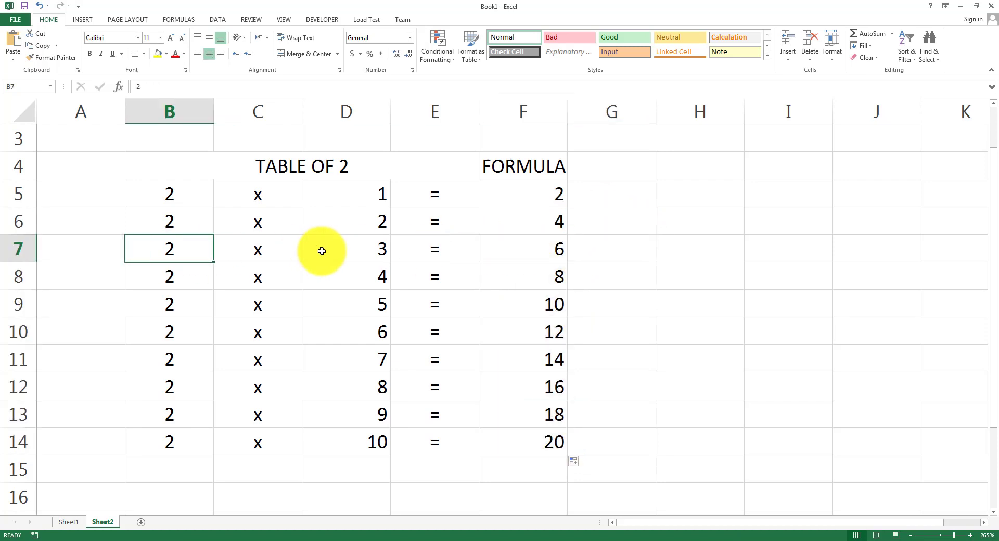
pyautogui.click(323, 250)
pyautogui.click(540, 275)
pyautogui.click(353, 275)
pyautogui.click(275, 277)
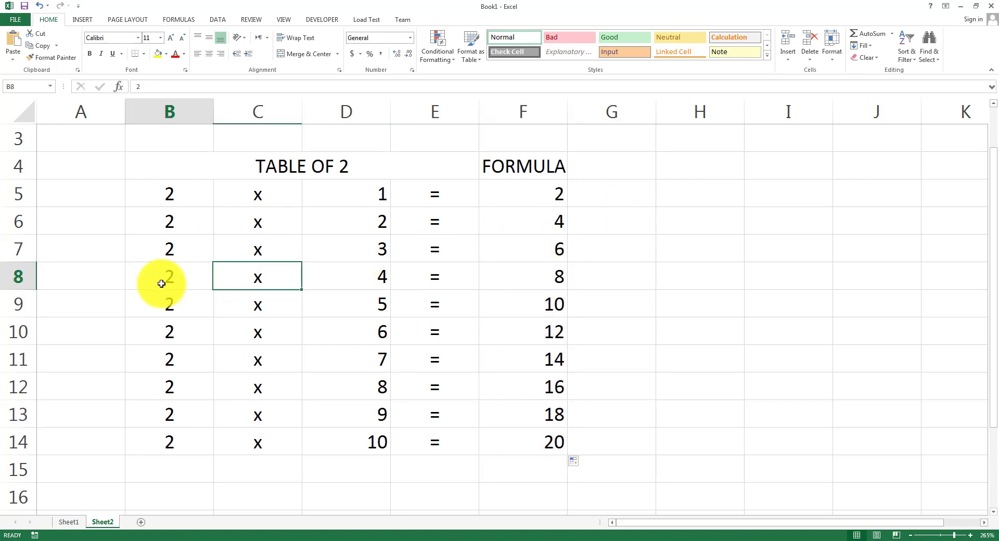
pyautogui.click(161, 283)
pyautogui.click(498, 279)
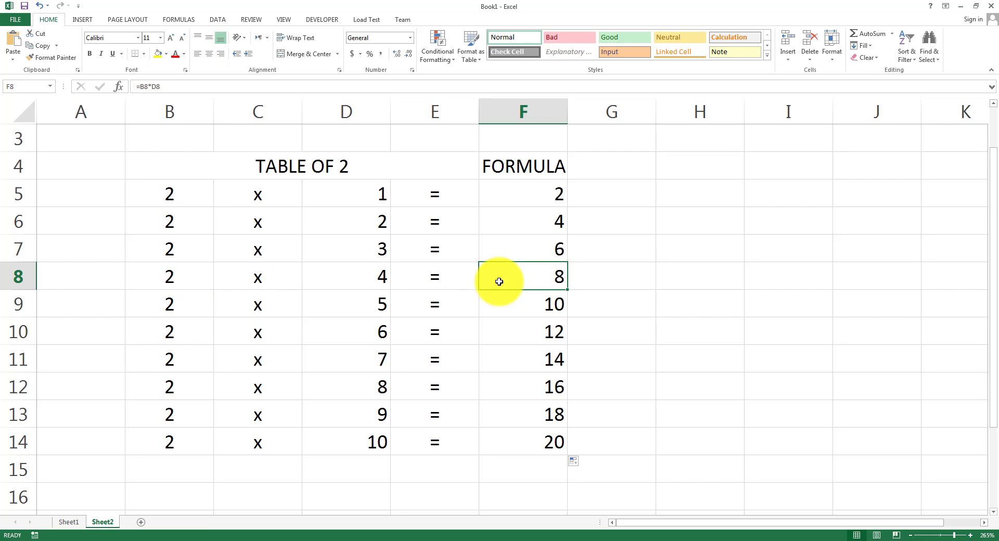
# Step through F5 to F10 to verify each multiplication formula.
pyautogui.press('Up')
pyautogui.press('Up')
pyautogui.press('Up')
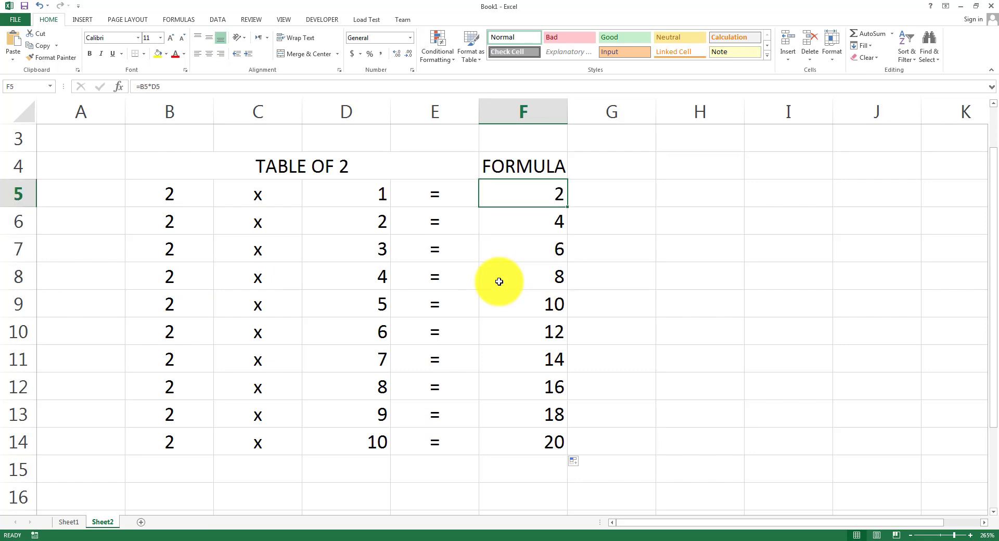
pyautogui.press('Down')
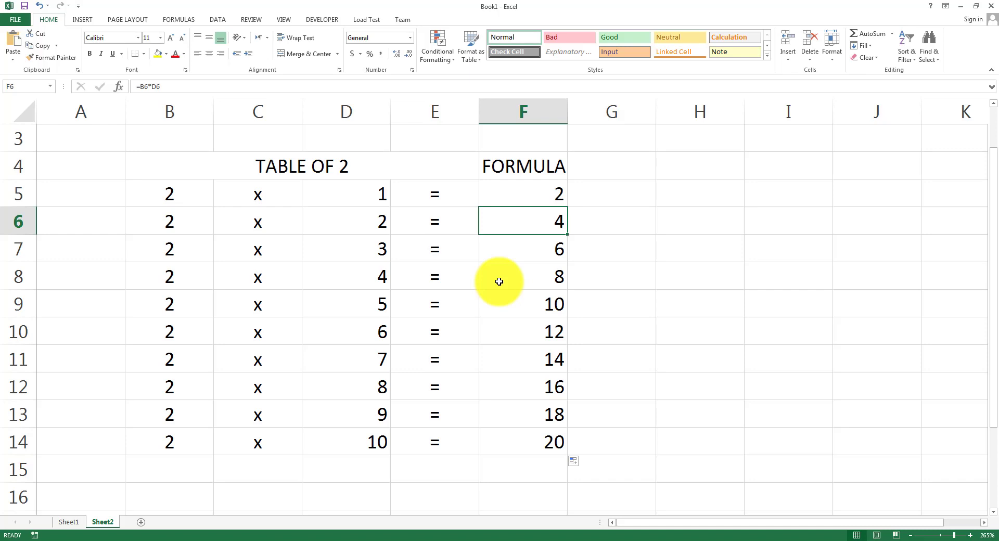
pyautogui.press('Down')
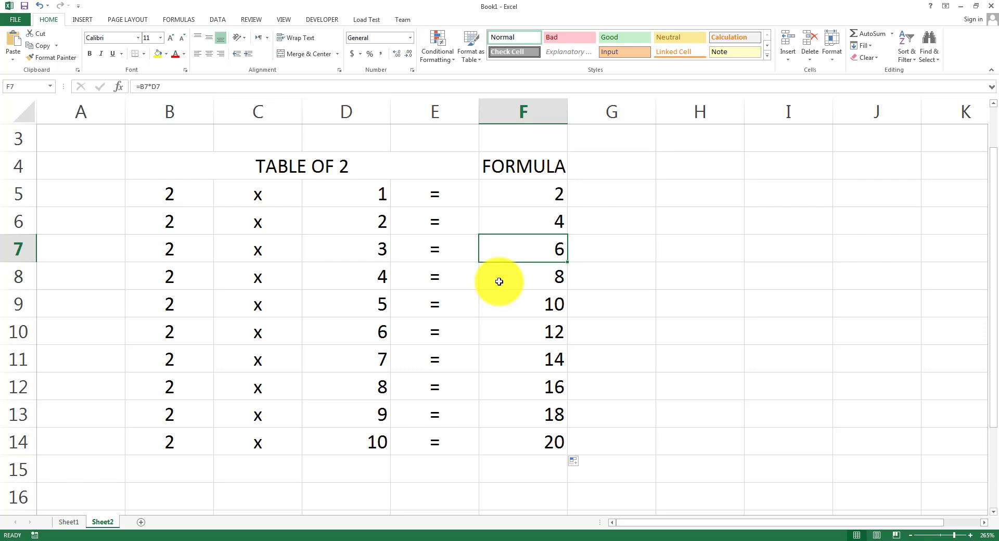
pyautogui.press('Down')
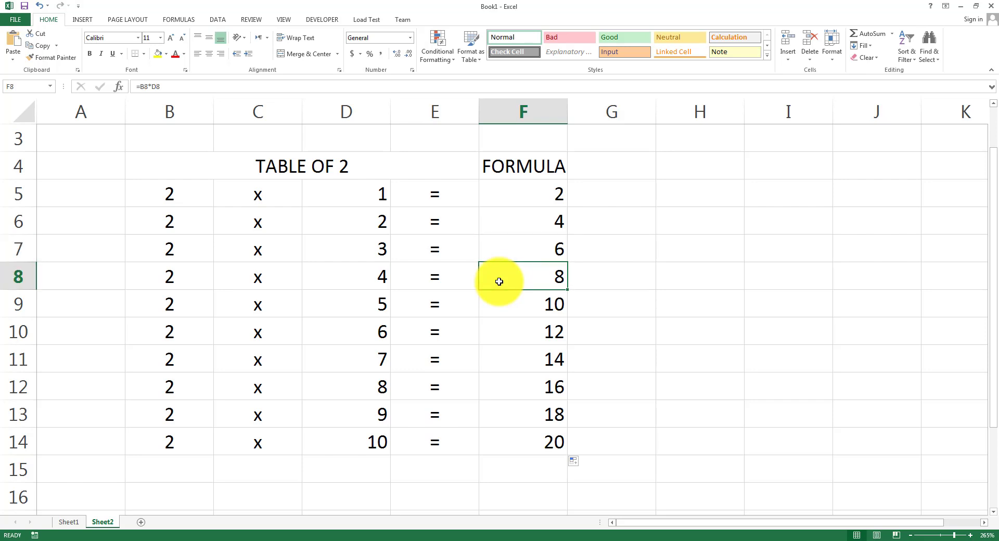
pyautogui.press('Down')
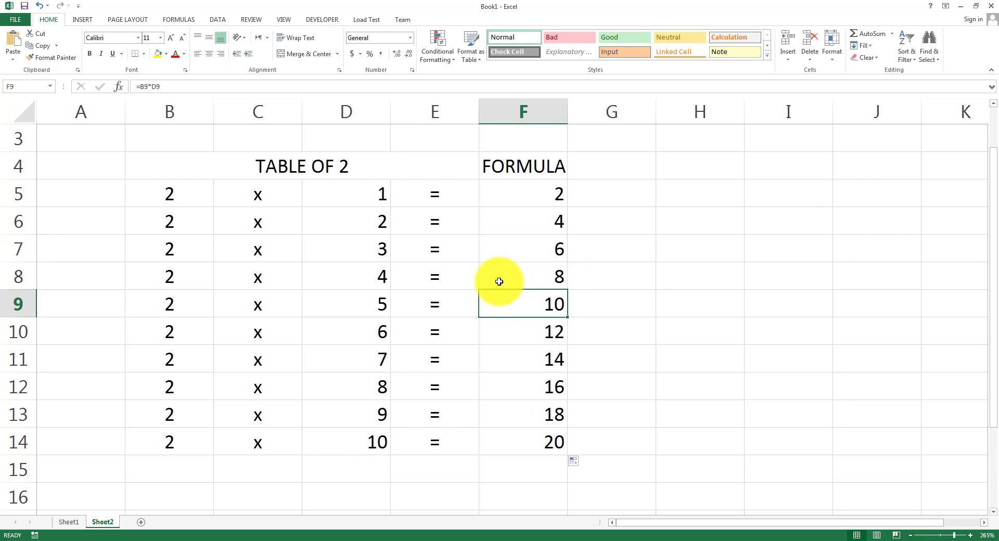
pyautogui.press('Down')
pyautogui.press('Down')
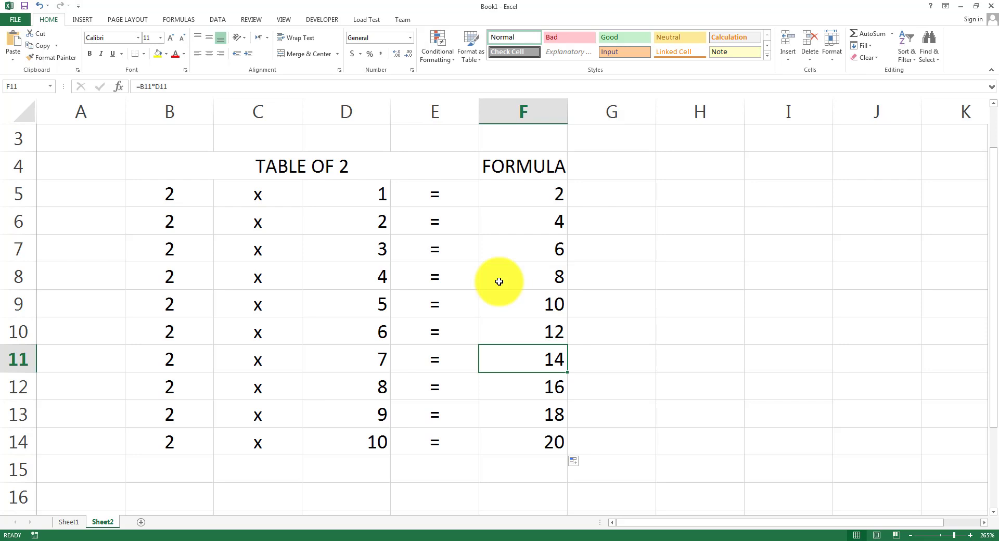
pyautogui.scroll(1, 499, 282)
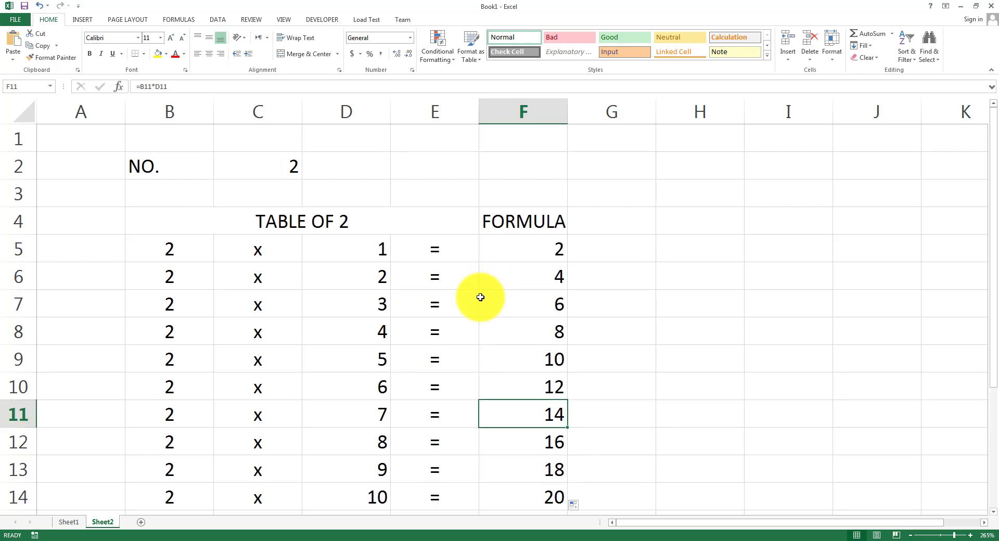
# Enter 5 in C2, then correct it to 4.
pyautogui.click(237, 173)
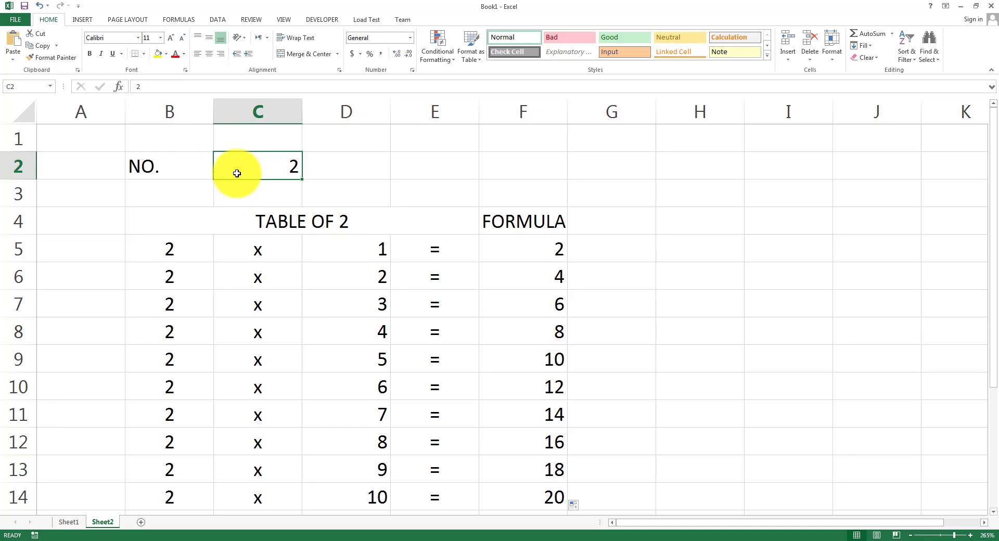
pyautogui.click(181, 248)
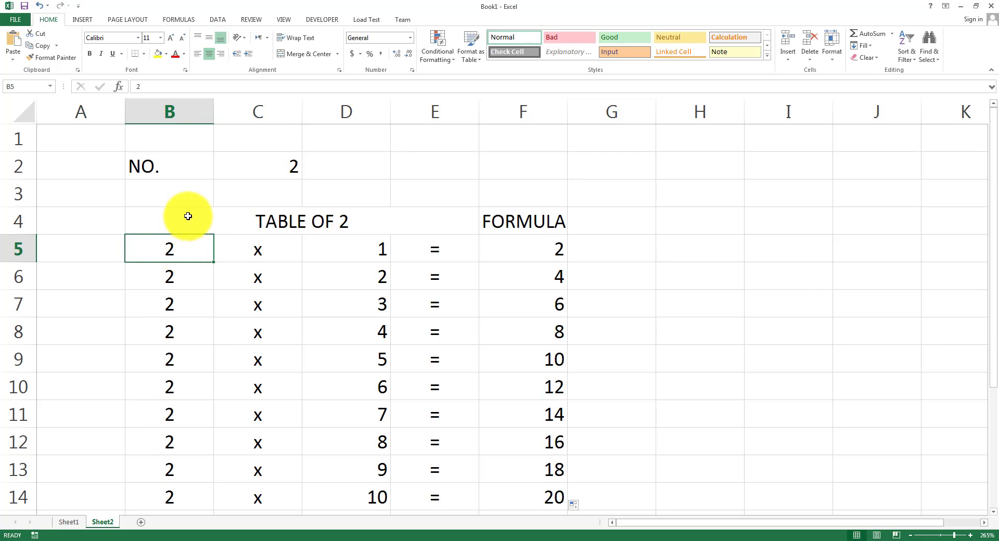
pyautogui.click(250, 164)
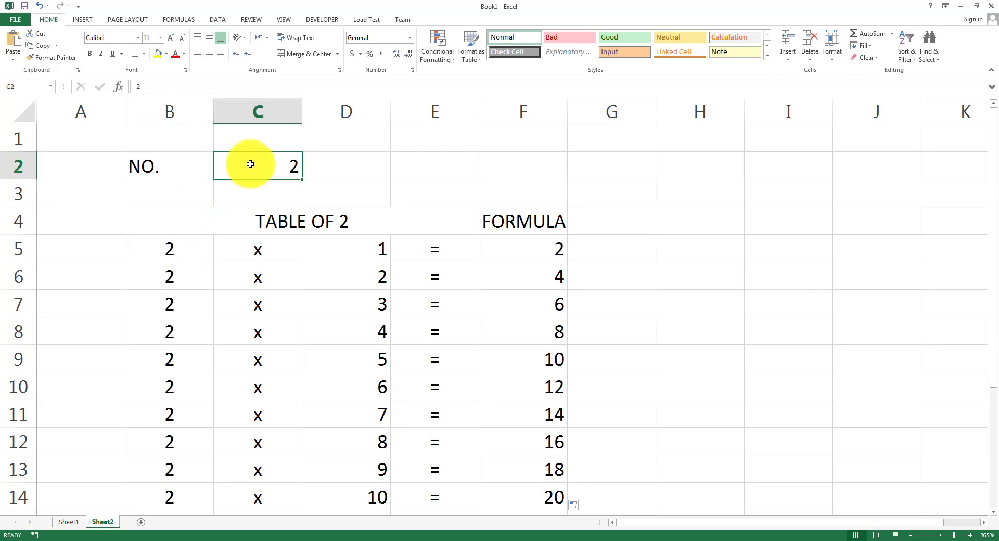
pyautogui.write('5')
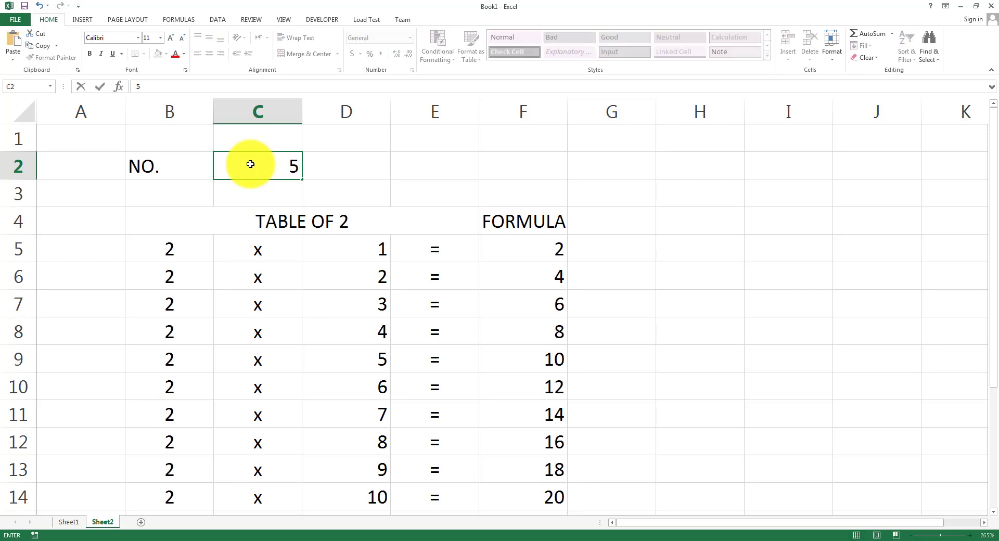
pyautogui.press('Return')
pyautogui.click(251, 164)
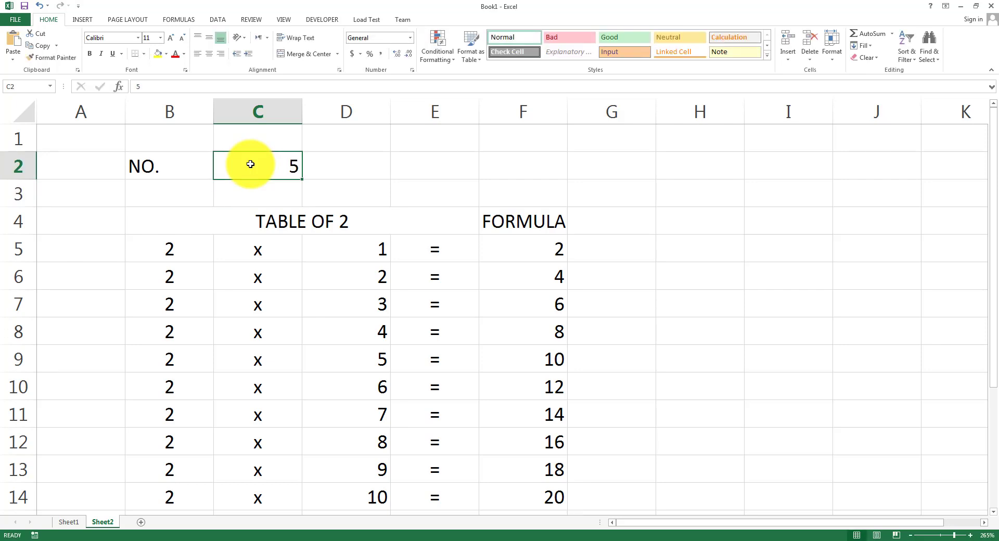
pyautogui.write('4')
pyautogui.press('Return')
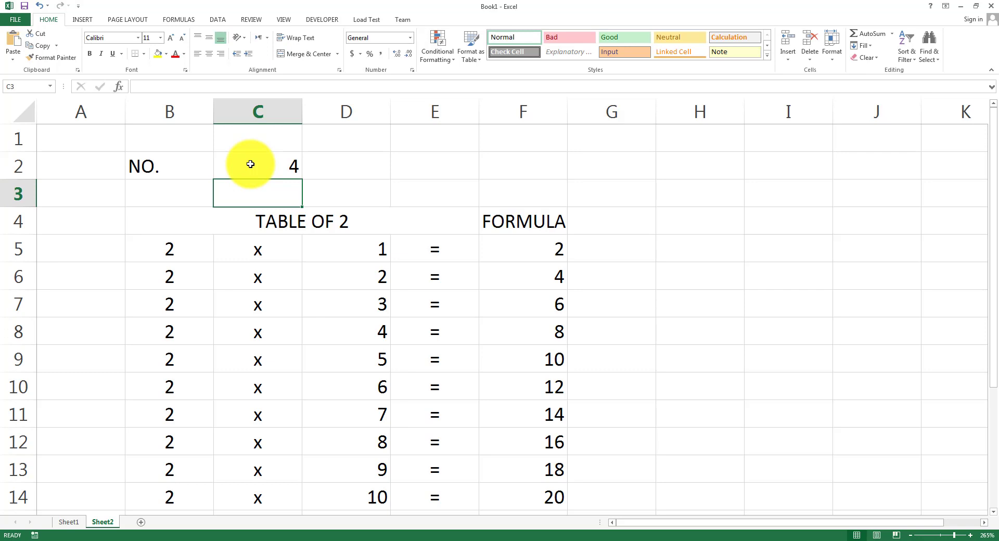
pyautogui.click(251, 164)
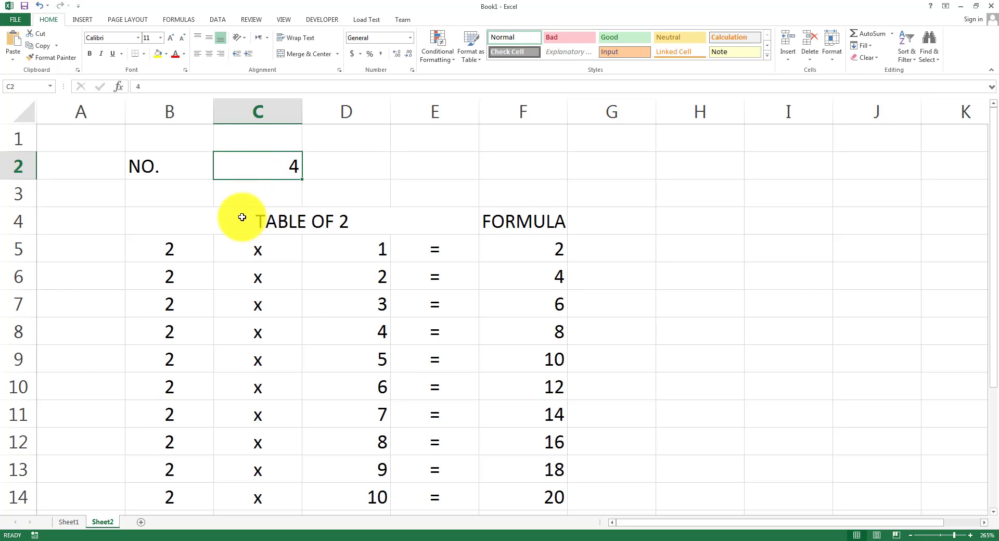
pyautogui.click(172, 253)
# Clear the 2s from B5:B14 and enter =C2 in B5.
pyautogui.moveTo(172, 253); pyautogui.dragTo(179, 392)
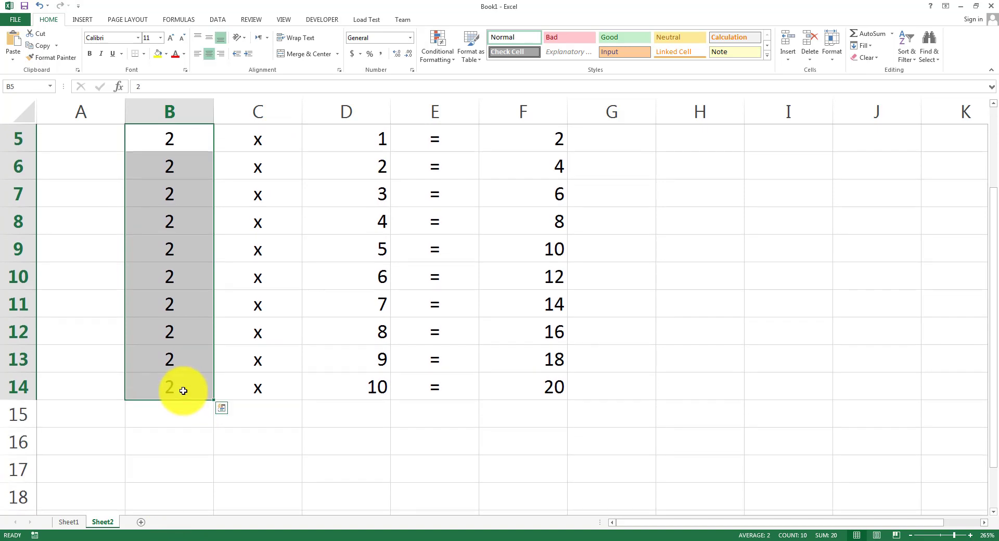
pyautogui.press('Delete')
pyautogui.scroll(2, 187, 304)
pyautogui.click(183, 260)
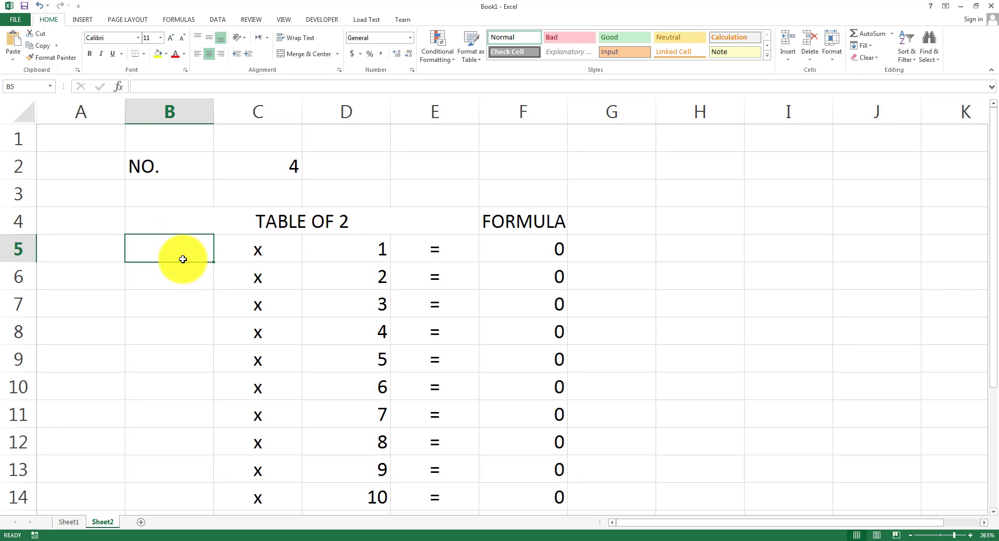
pyautogui.write('=')
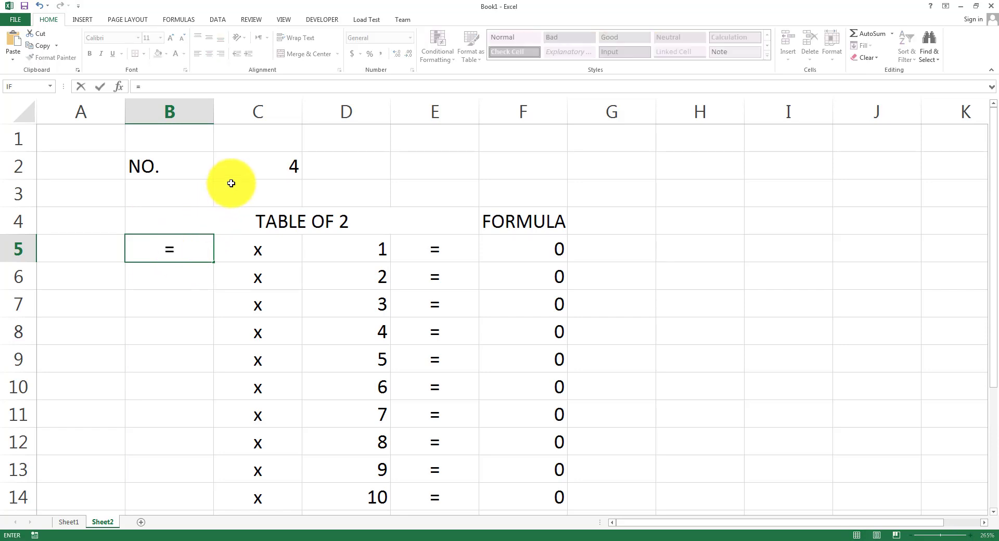
pyautogui.press('capslock')
pyautogui.write('C2')
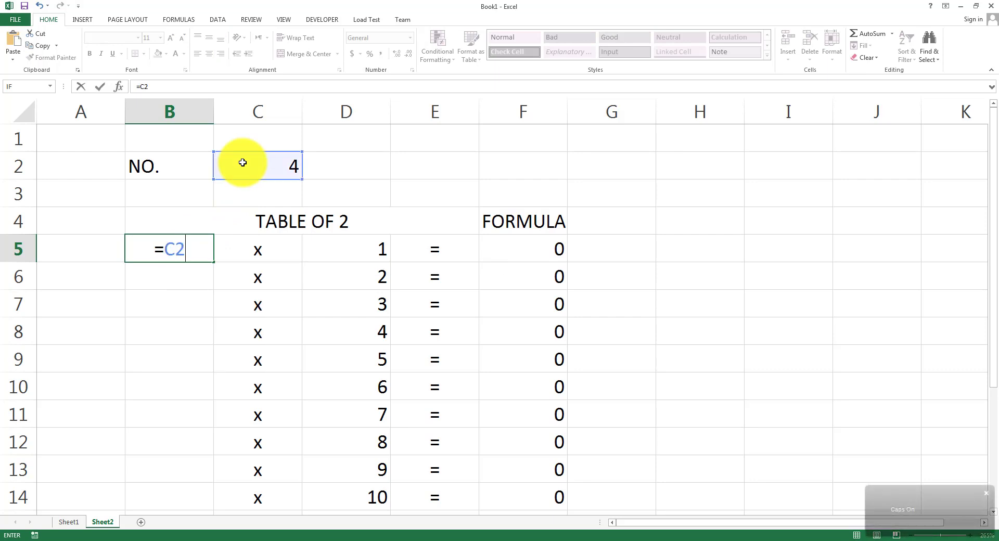
pyautogui.press('Return')
pyautogui.click(179, 256)
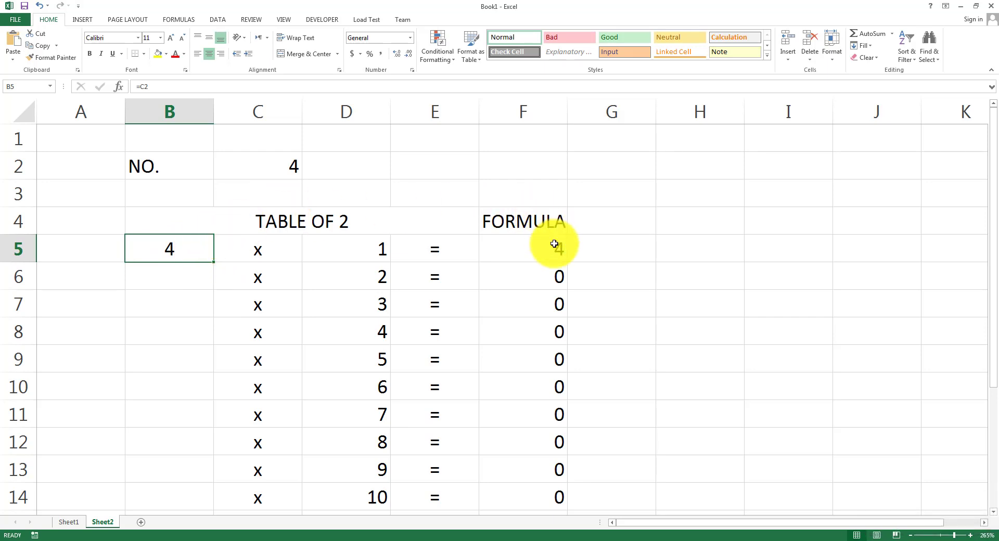
pyautogui.moveTo(214, 262); pyautogui.dragTo(211, 508)
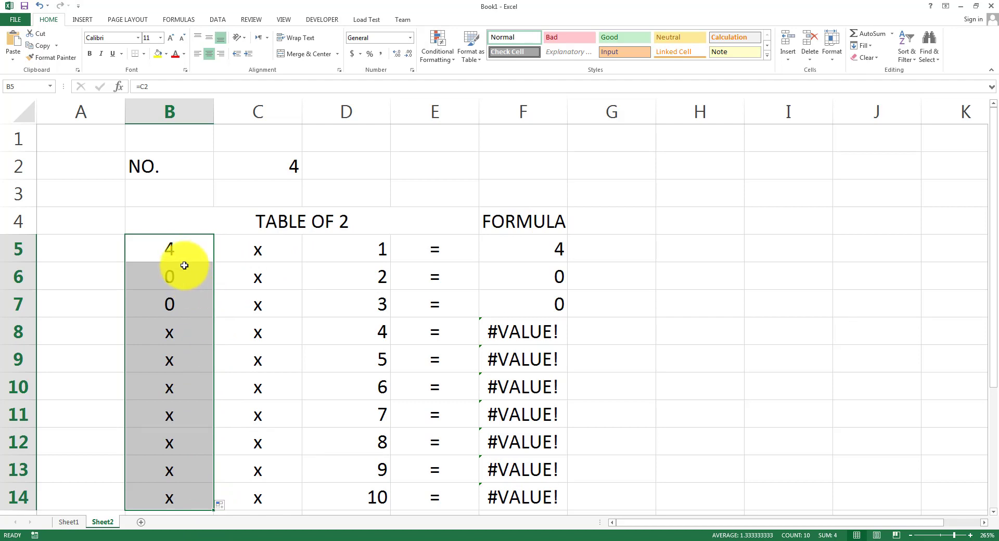
pyautogui.click(184, 267)
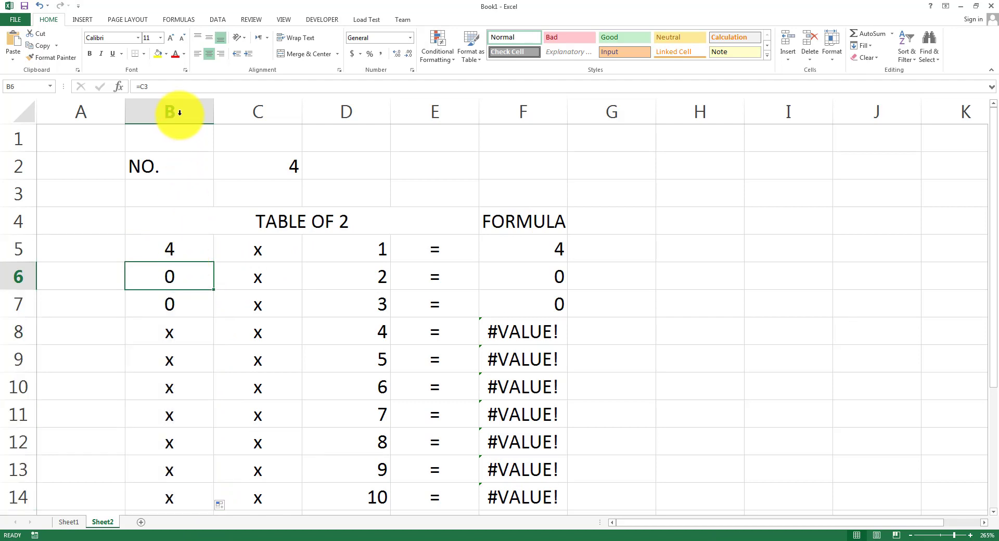
pyautogui.click(261, 169)
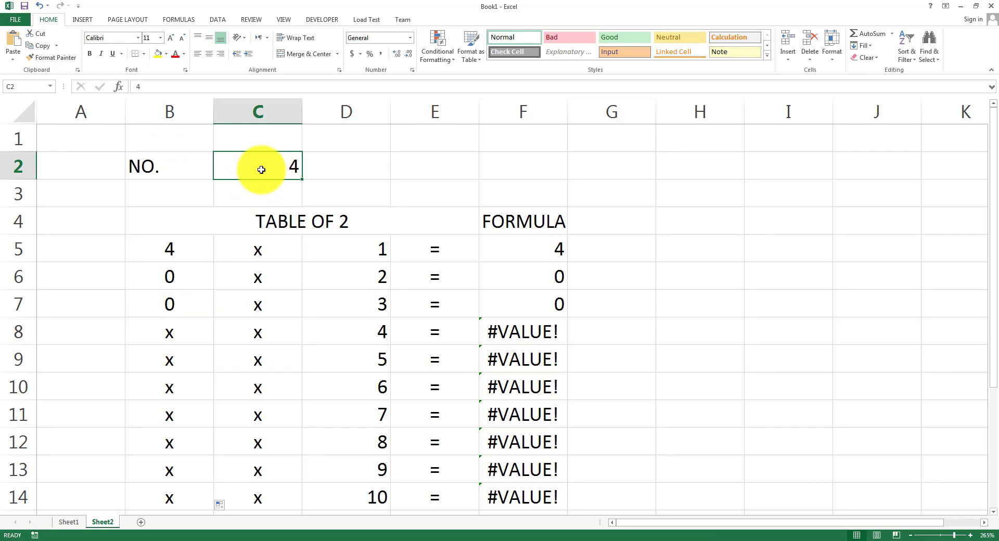
pyautogui.click(270, 190)
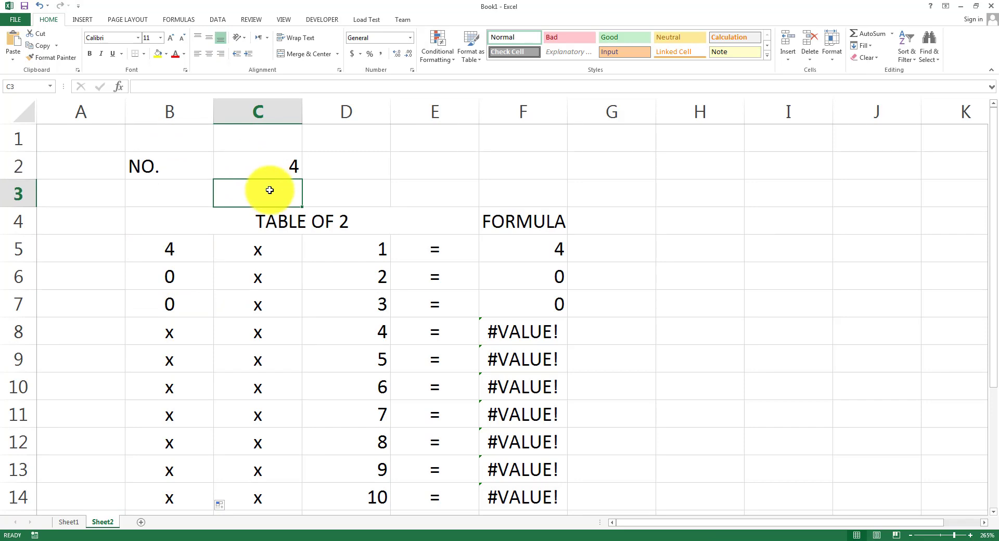
pyautogui.click(267, 217)
pyautogui.click(269, 238)
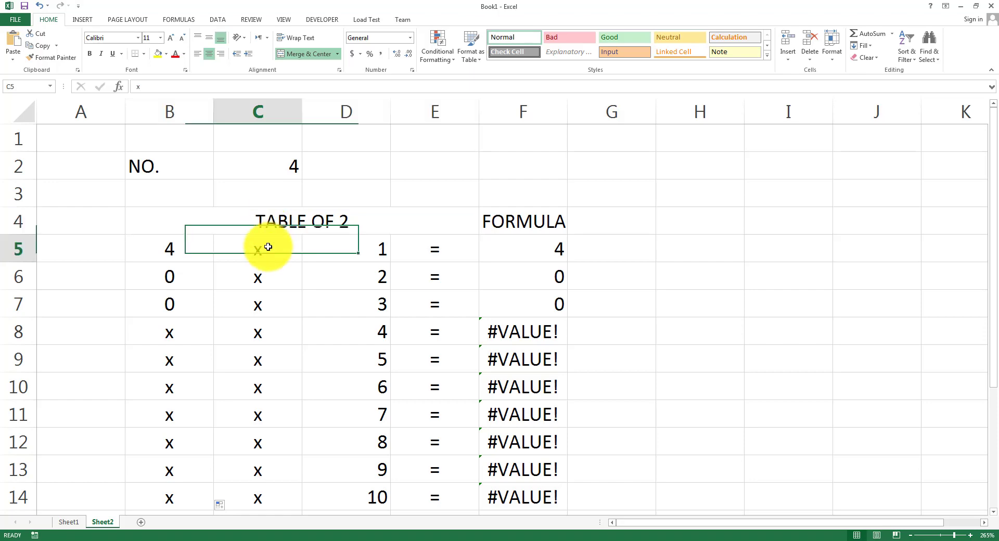
pyautogui.click(265, 276)
pyautogui.scroll(-1, 268, 279)
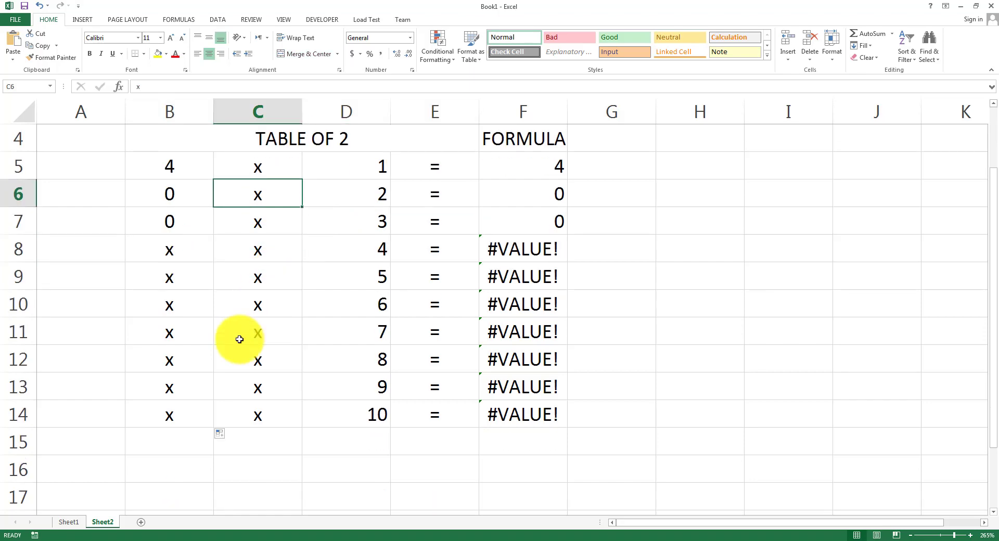
pyautogui.scroll(1, 263, 128)
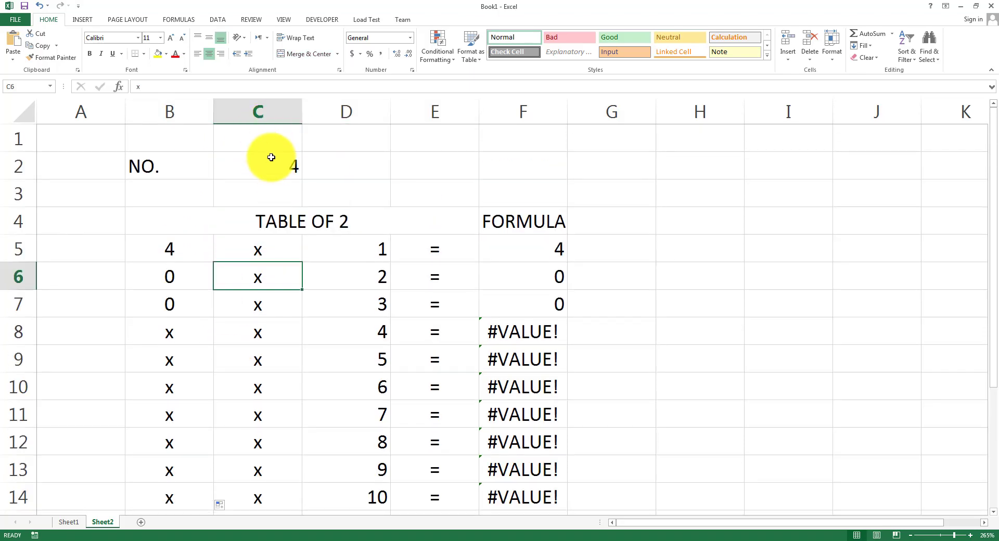
pyautogui.moveTo(188, 278); pyautogui.dragTo(192, 493)
pyautogui.press('Delete')
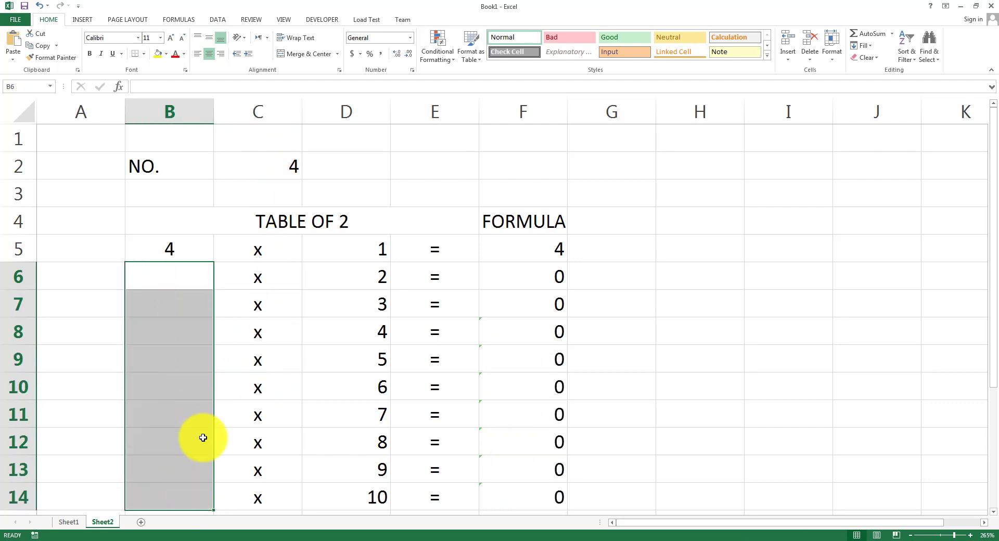
pyautogui.click(183, 246)
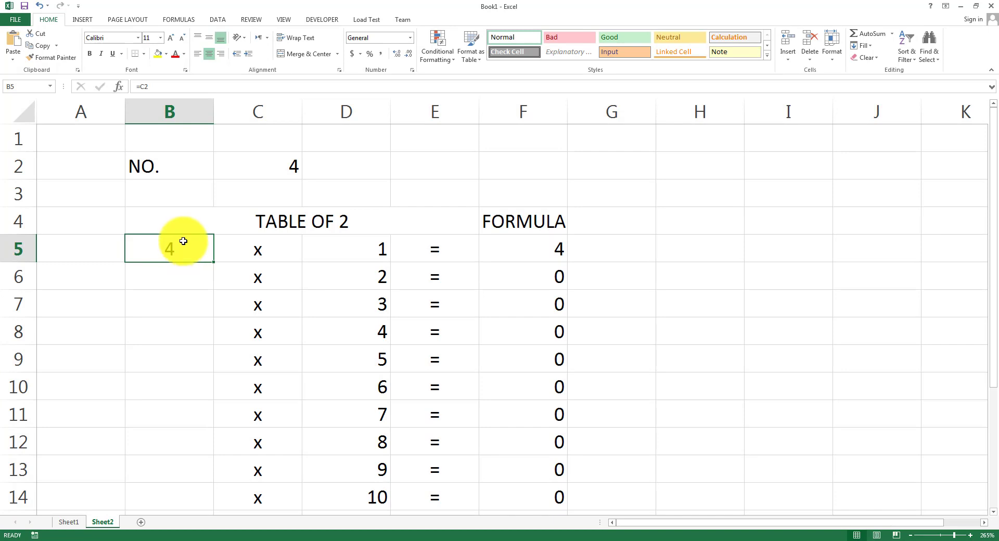
pyautogui.click(143, 87)
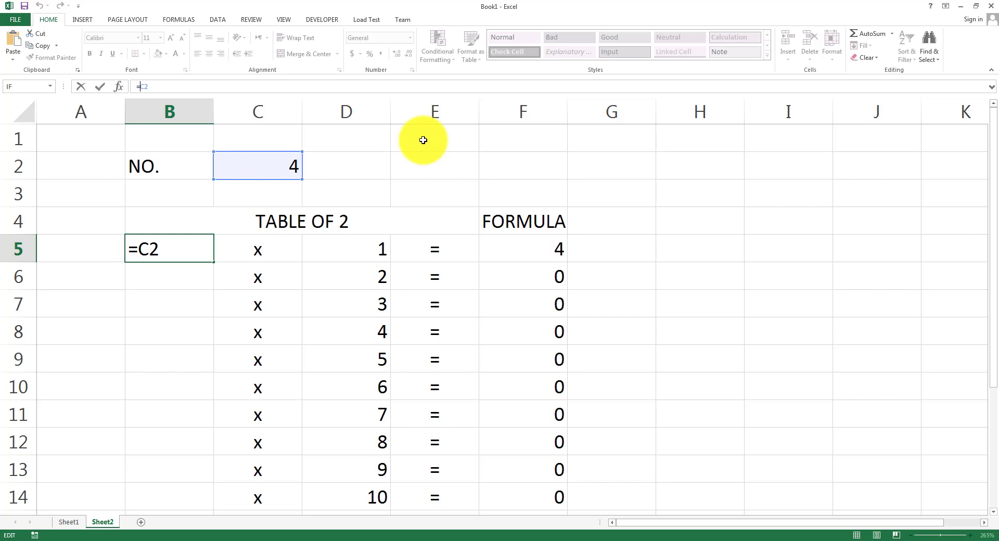
# Make B5's reference absolute as =$C$2 and fill it down to B14.
pyautogui.write('$C')
pyautogui.write('$')
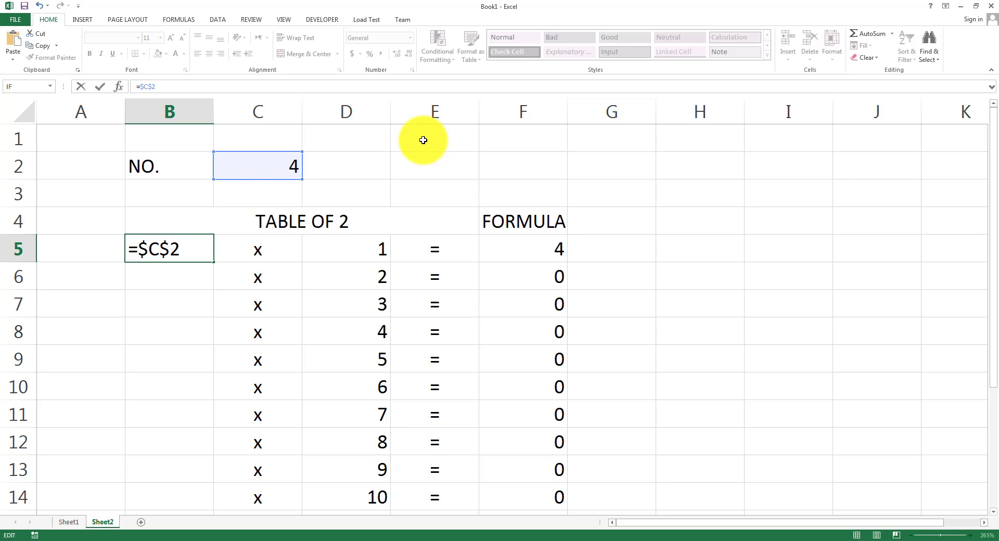
pyautogui.press('Return')
pyautogui.press('Up')
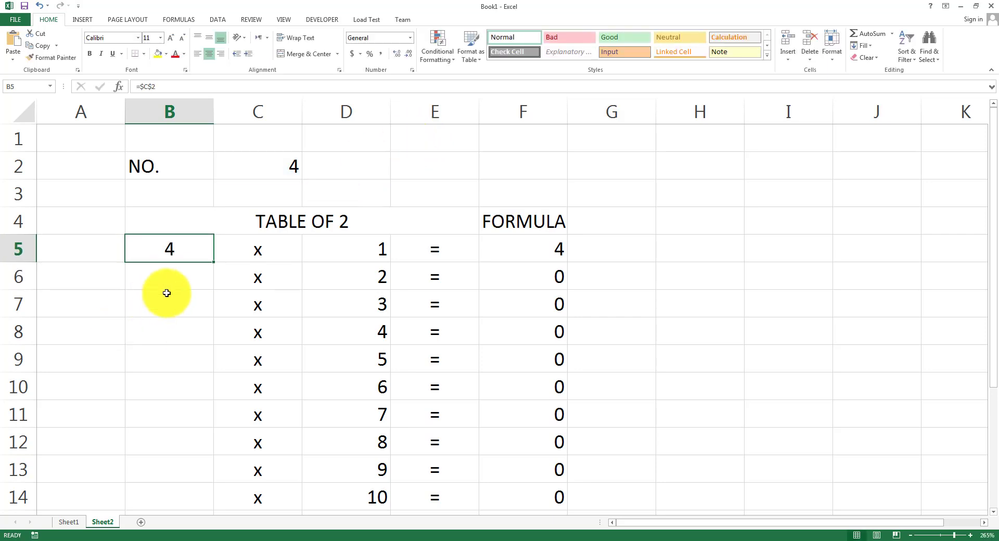
pyautogui.moveTo(215, 262); pyautogui.dragTo(223, 424)
pyautogui.scroll(1, 375, 400)
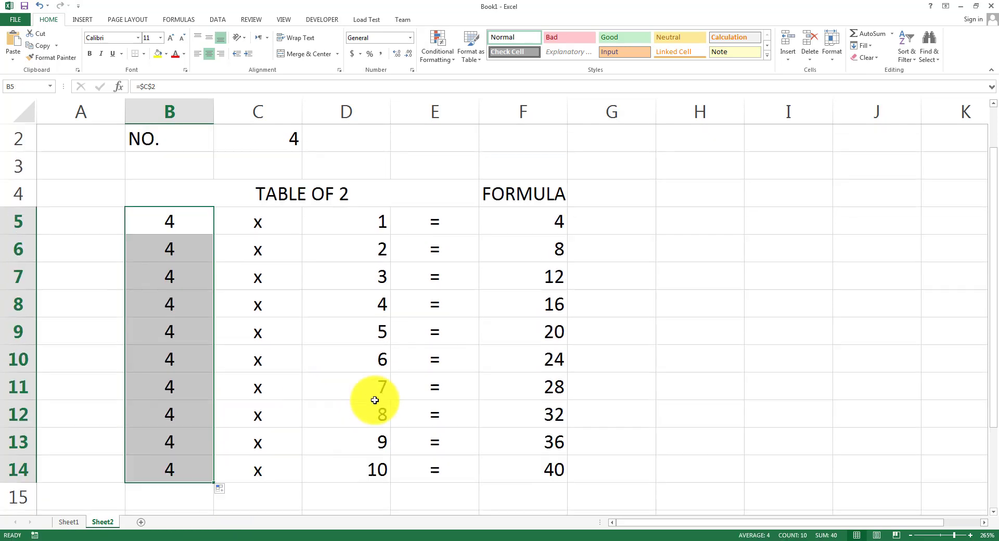
pyautogui.scroll(1, 609, 370)
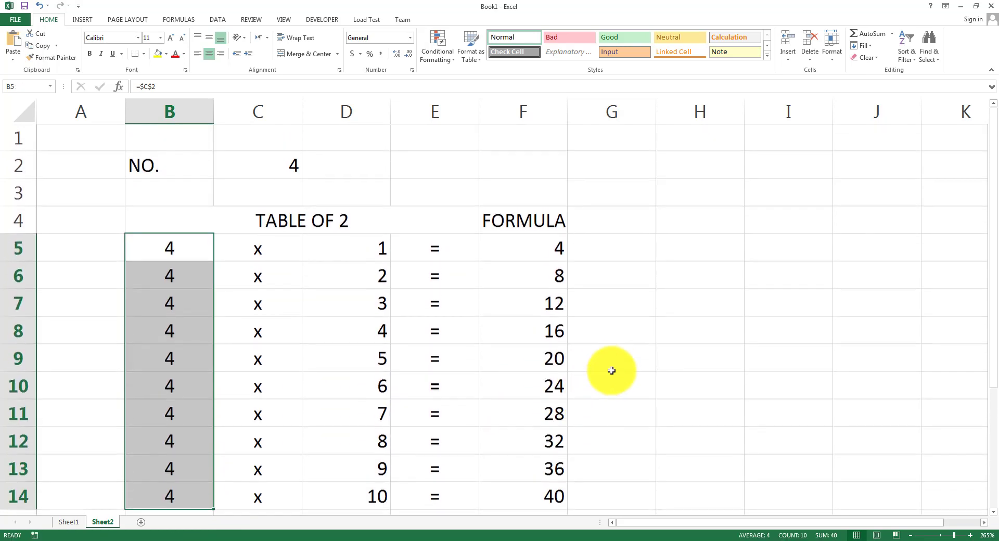
pyautogui.click(614, 360)
# Re-enter =$C$2 in B5 with Ctrl+Enter.
pyautogui.click(166, 251)
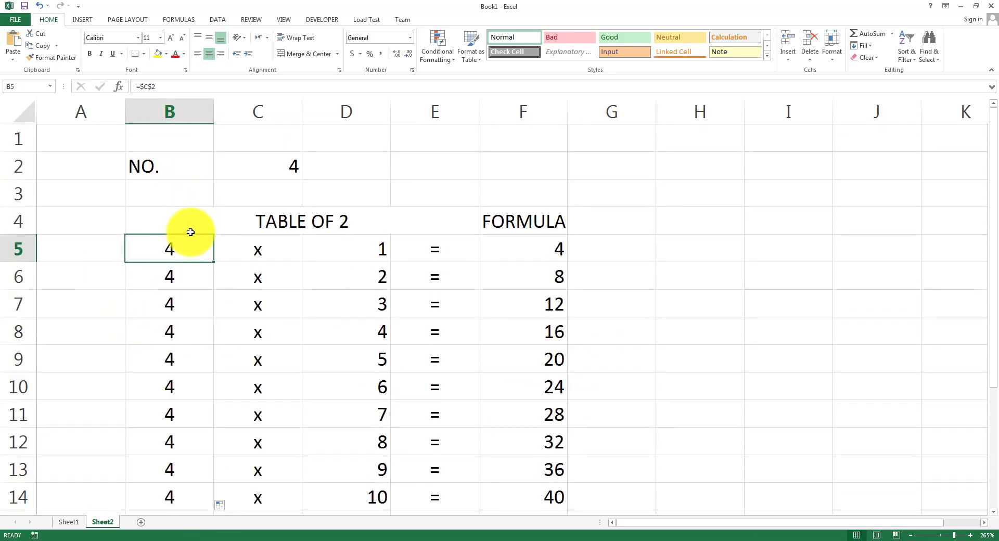
pyautogui.write('=')
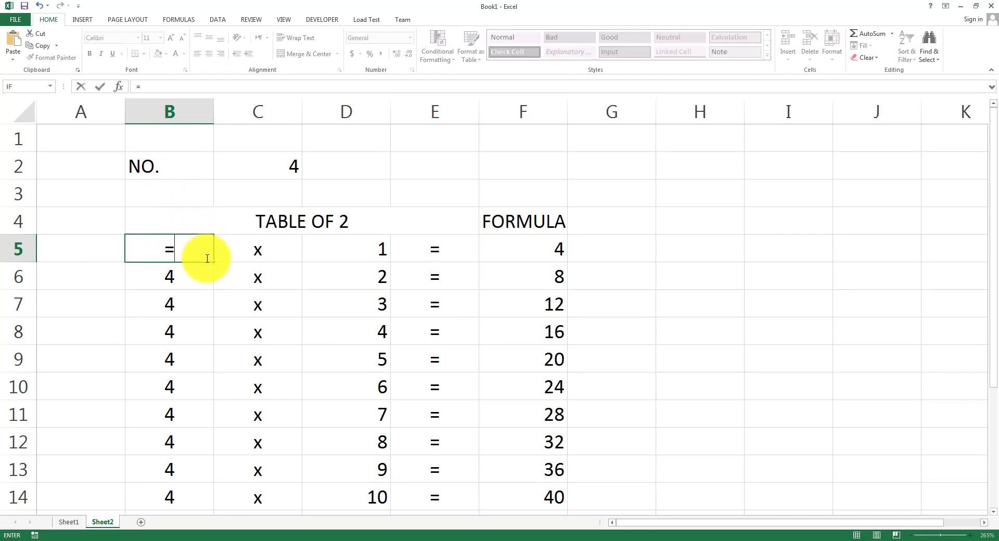
pyautogui.write('$C$2')
pyautogui.hotkey('ctrl', 'Return')
pyautogui.moveTo(167, 89); pyautogui.dragTo(141, 87)
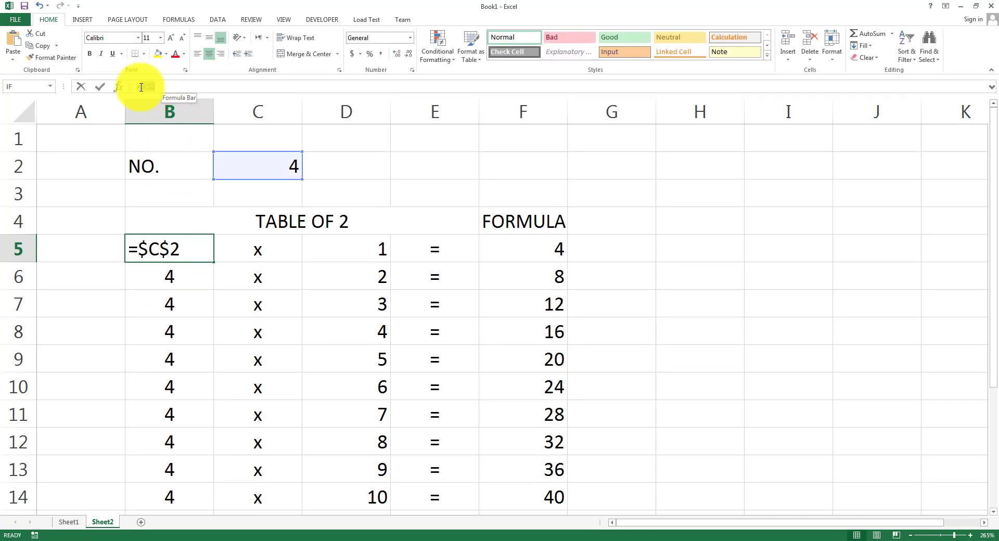
pyautogui.click(725, 170)
pyautogui.hotkey('ctrl', 'Return')
pyautogui.click(723, 243)
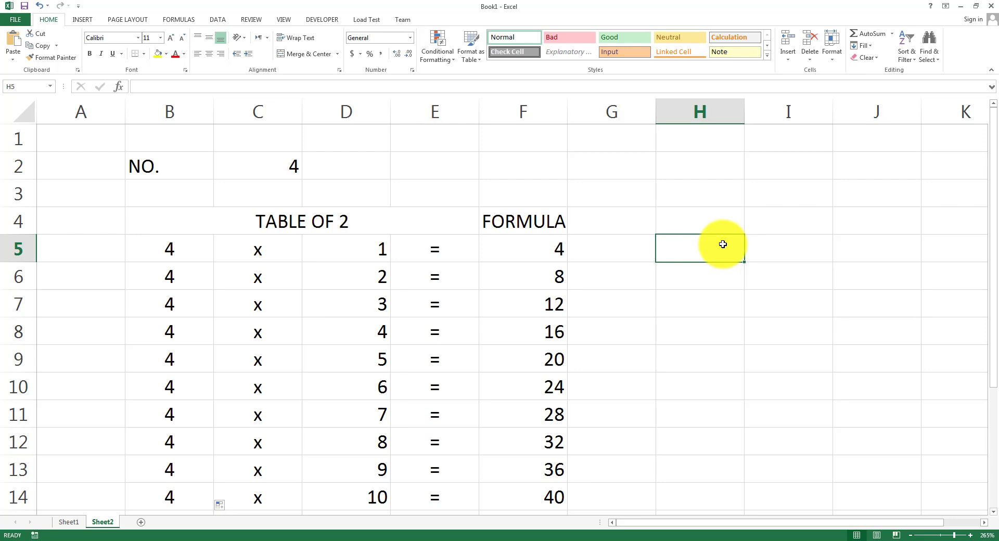
pyautogui.click(251, 158)
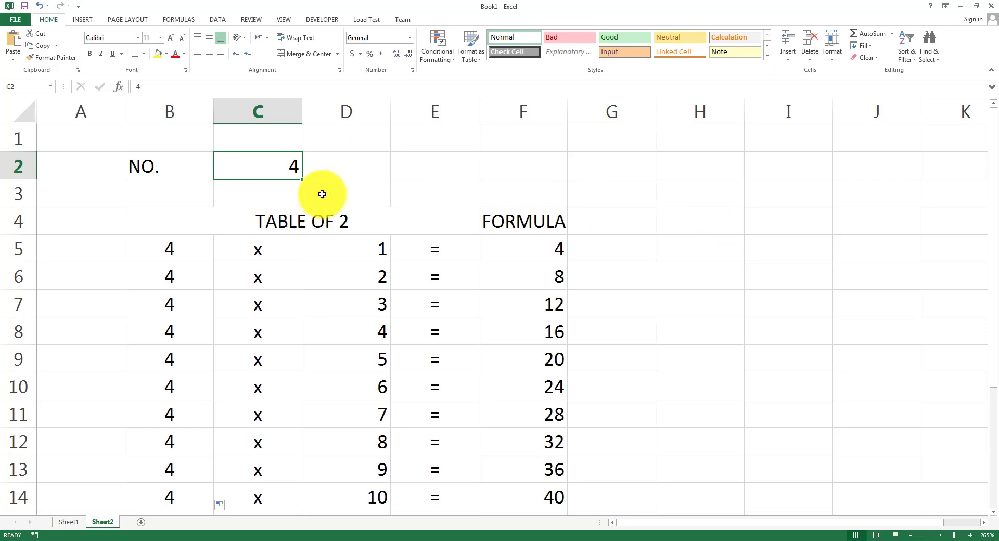
pyautogui.click(177, 246)
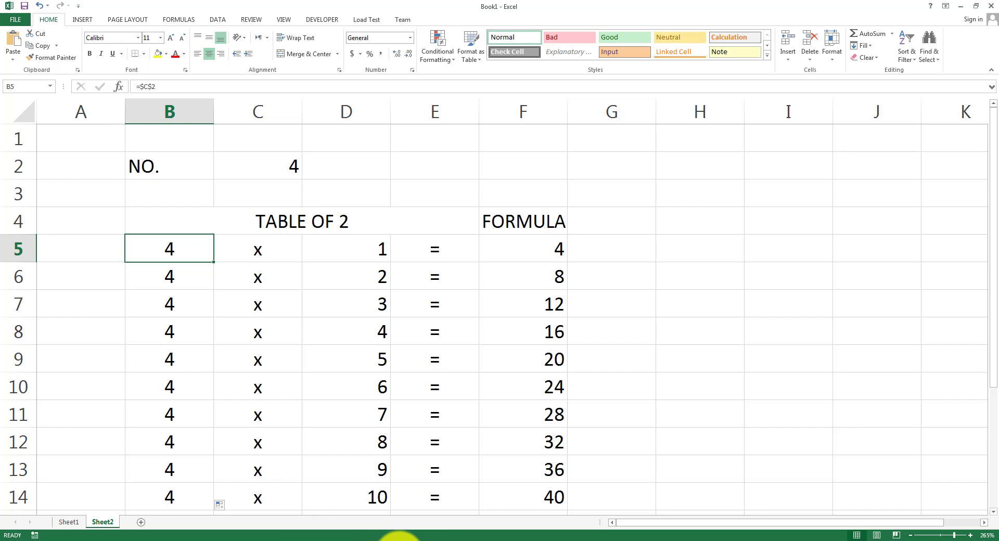
pyautogui.click(398, 538)
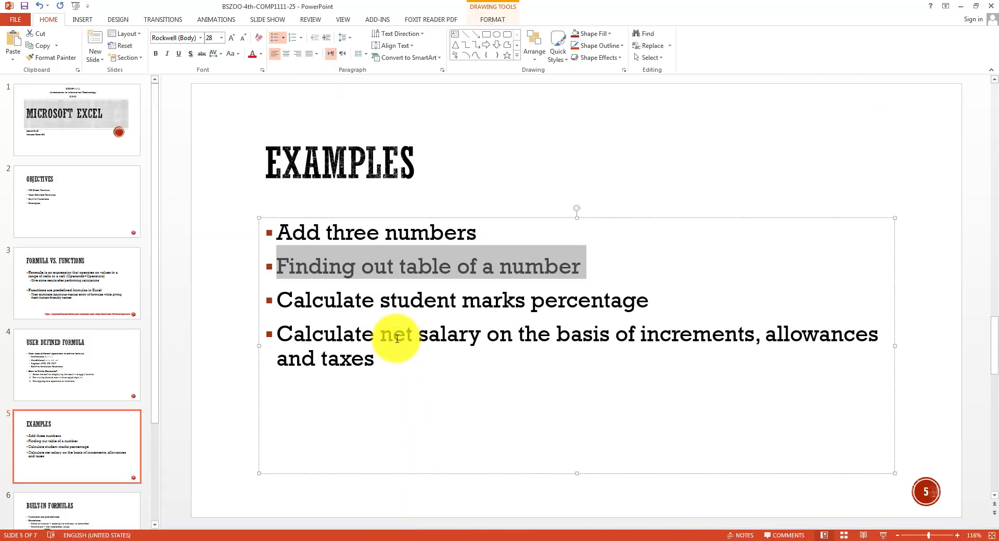
pyautogui.moveTo(276, 334); pyautogui.dragTo(417, 367)
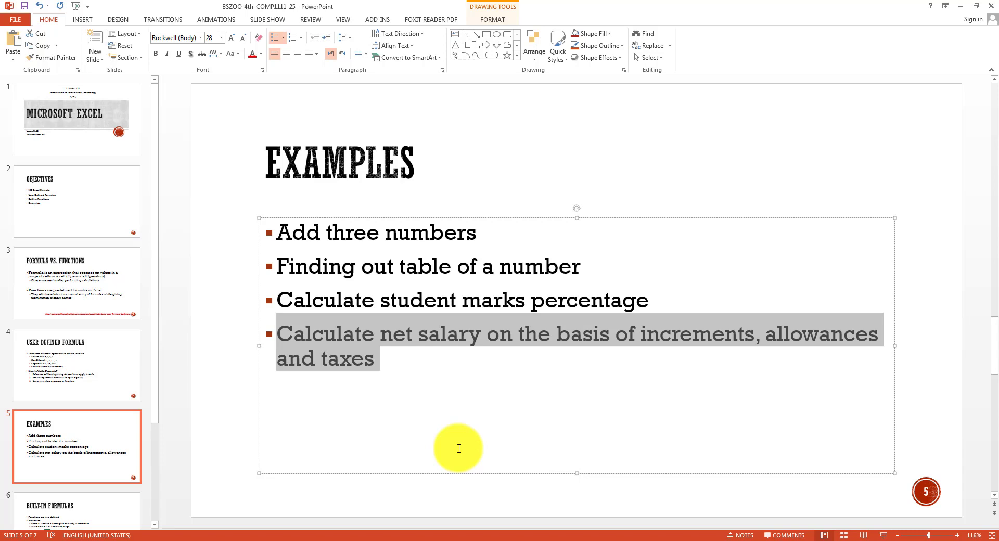
pyautogui.click(523, 538)
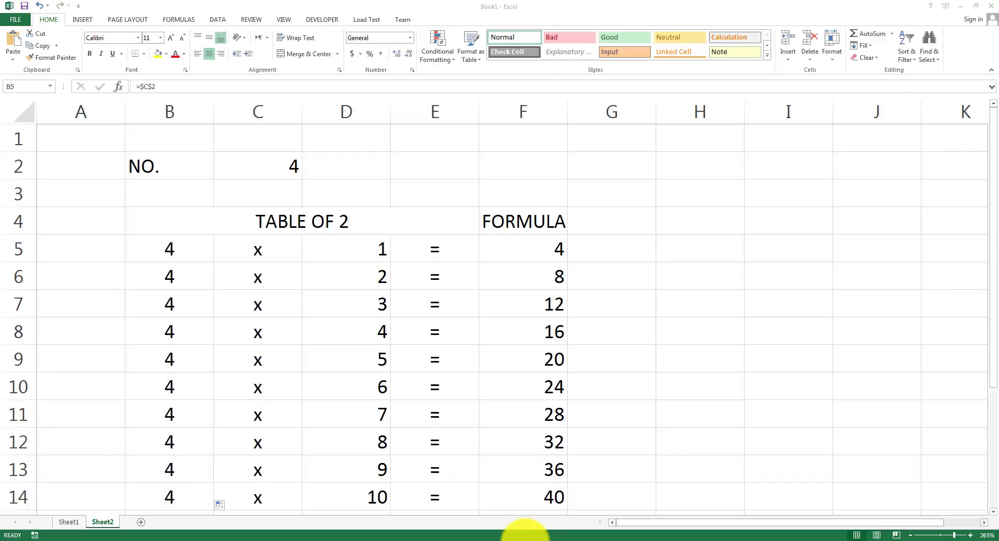
# Add a new sheet and enter the label BASIC in B2 with 50000 beside it in C2.
pyautogui.click(147, 522)
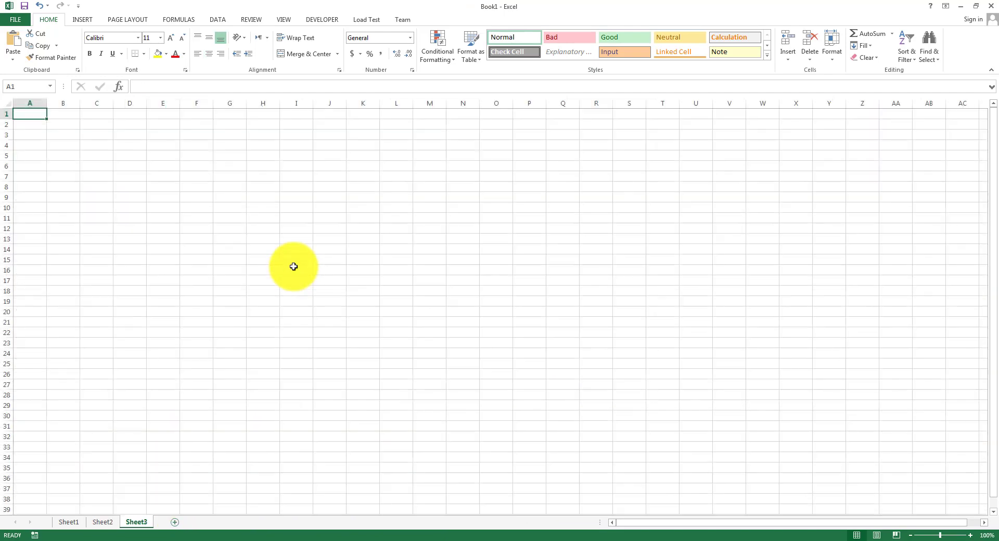
pyautogui.scroll(9, 292, 266)
pyautogui.click(165, 160)
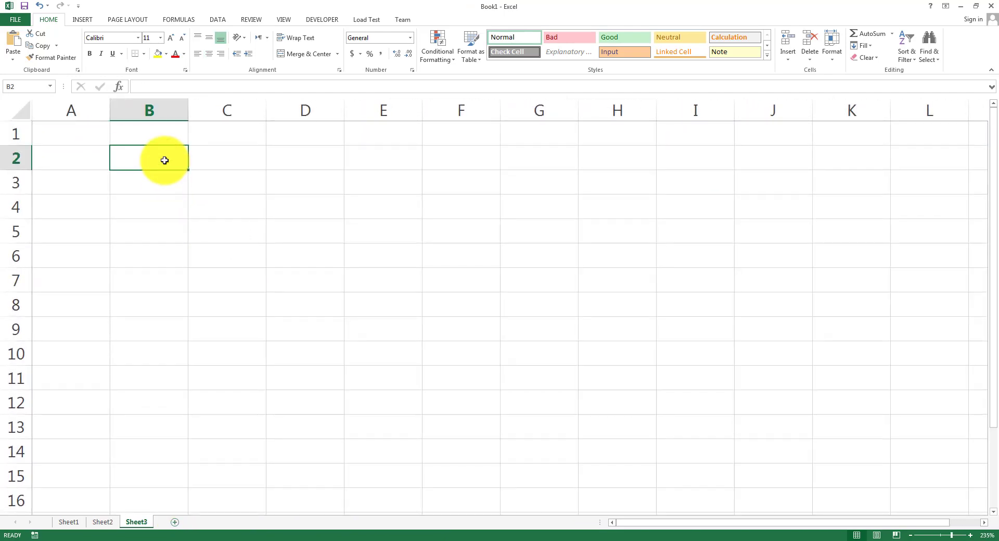
pyautogui.write('NET Sal')
pyautogui.press('BackSpace')
pyautogui.press('BackSpace')
pyautogui.press('BackSpace')
pyautogui.press('BackSpace')
pyautogui.press('BackSpace')
pyautogui.press('BackSpace')
pyautogui.press('BackSpace')
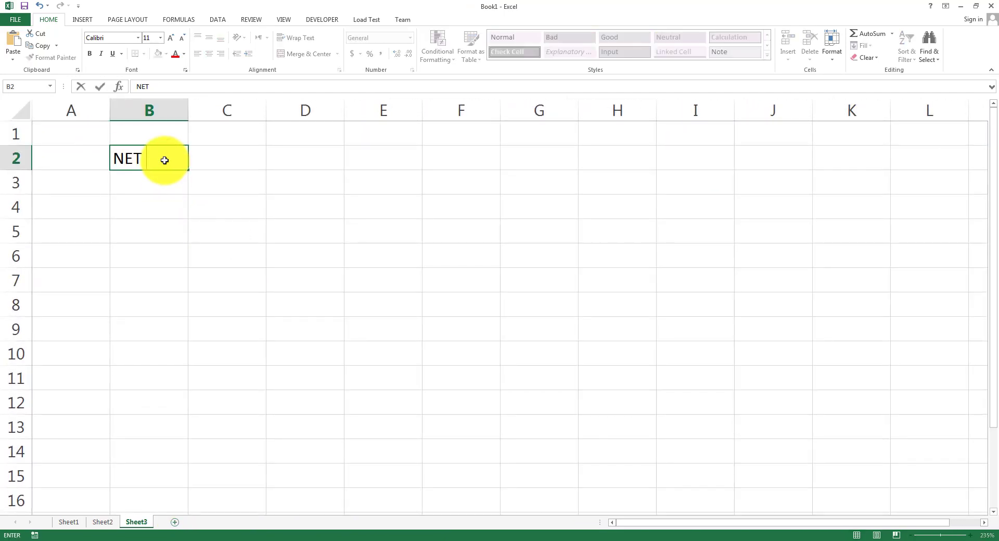
pyautogui.write('BASIC')
pyautogui.press('Tab')
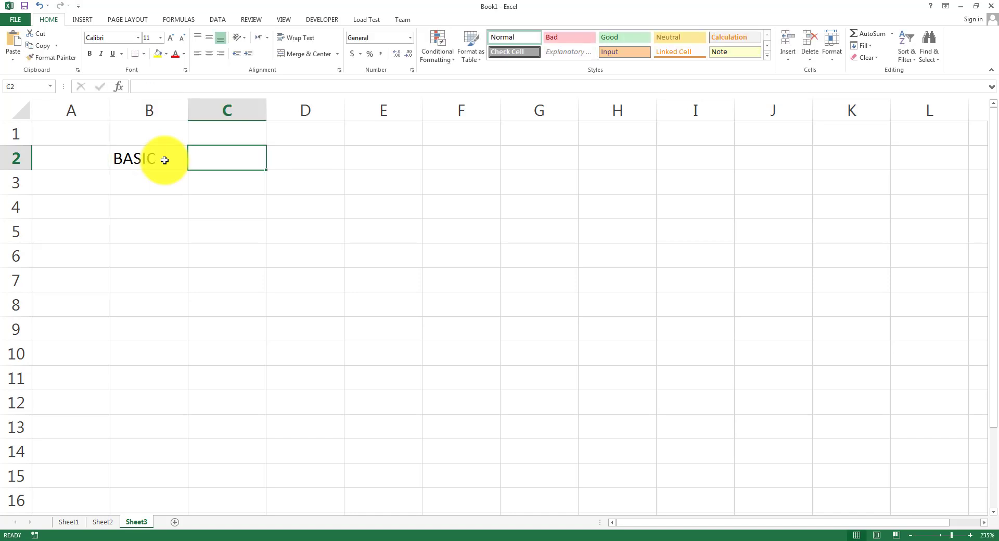
pyautogui.write('50000')
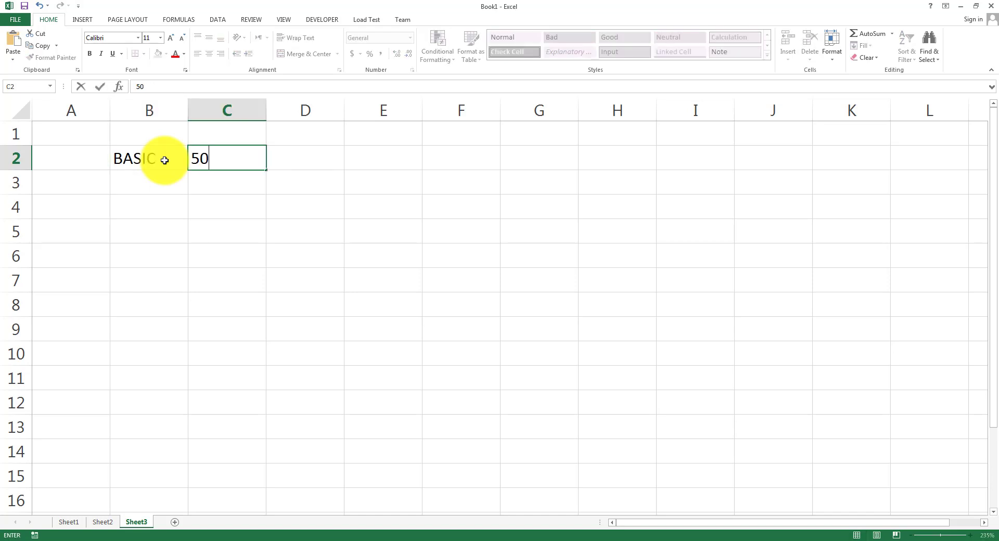
pyautogui.press('Return')
pyautogui.press('Return')
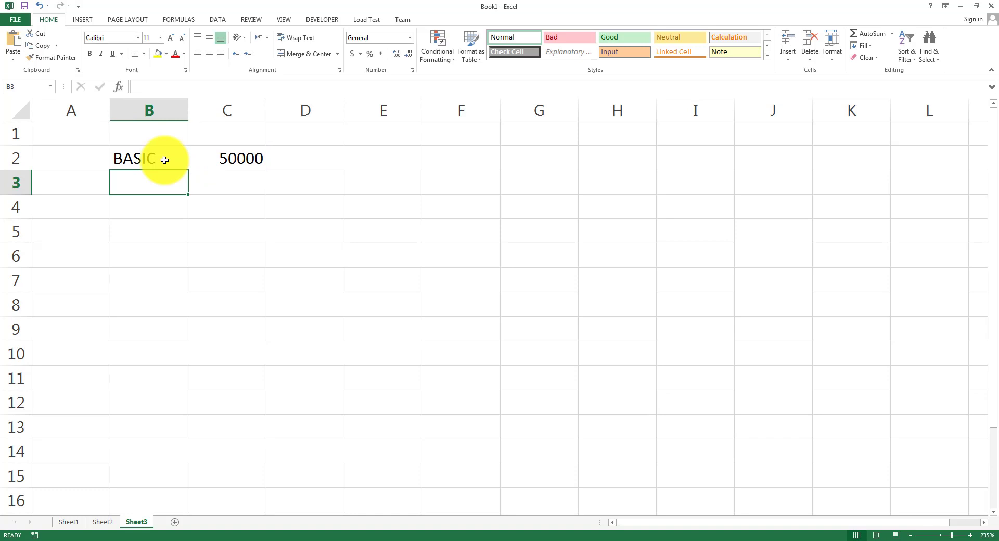
# Widen column B and enter labels 10% ALLOWANCE 1, 15% ALLOWANCE 2 and 5% ALLOWANCE 3.
pyautogui.moveTo(188, 110); pyautogui.dragTo(309, 109)
pyautogui.write('10')
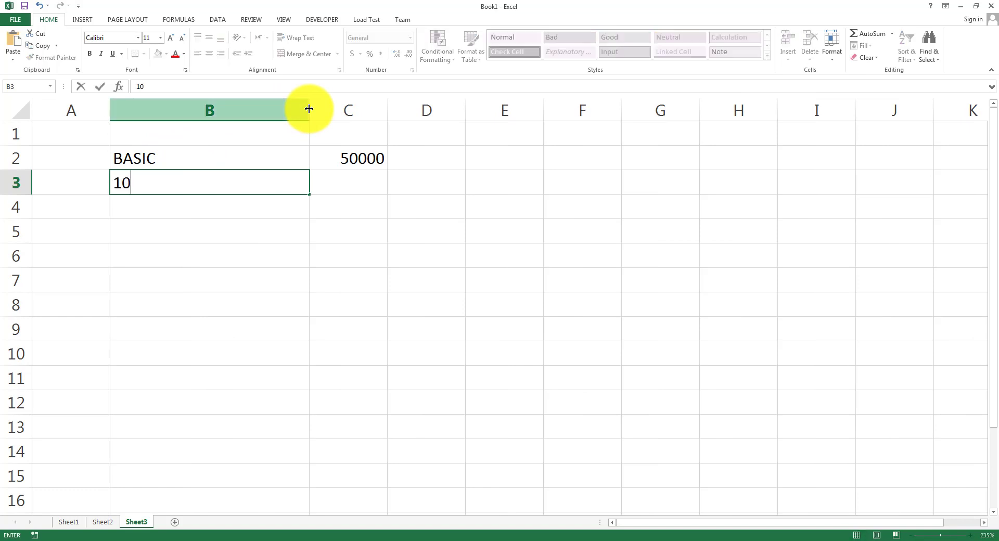
pyautogui.write('% ALLOWAN')
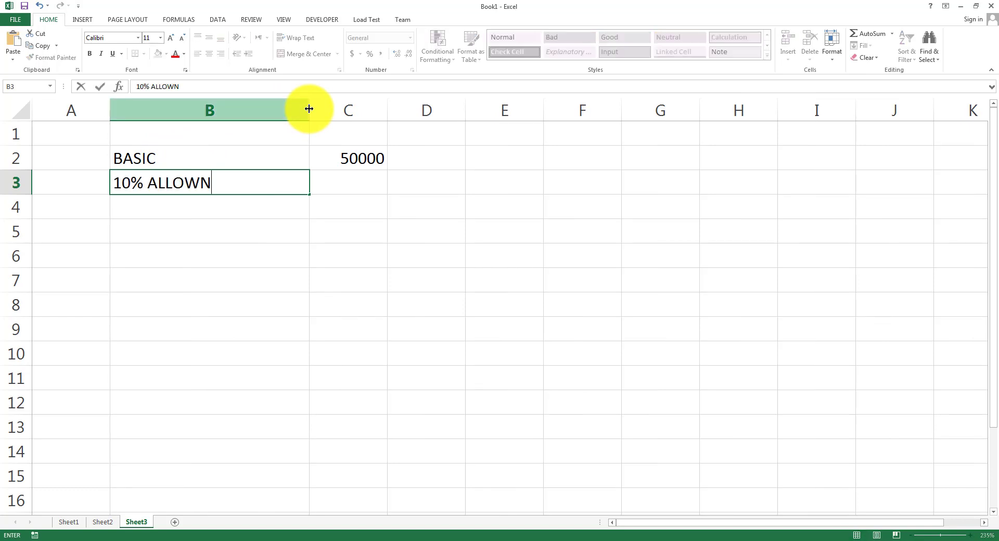
pyautogui.press('BackSpace')
pyautogui.write('ANCE 1')
pyautogui.press('Return')
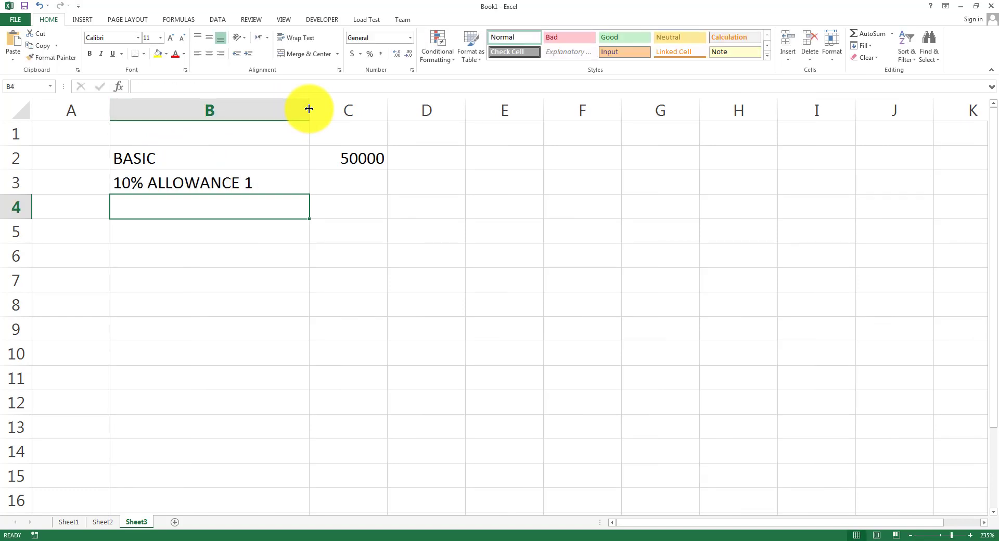
pyautogui.write('15% ALL')
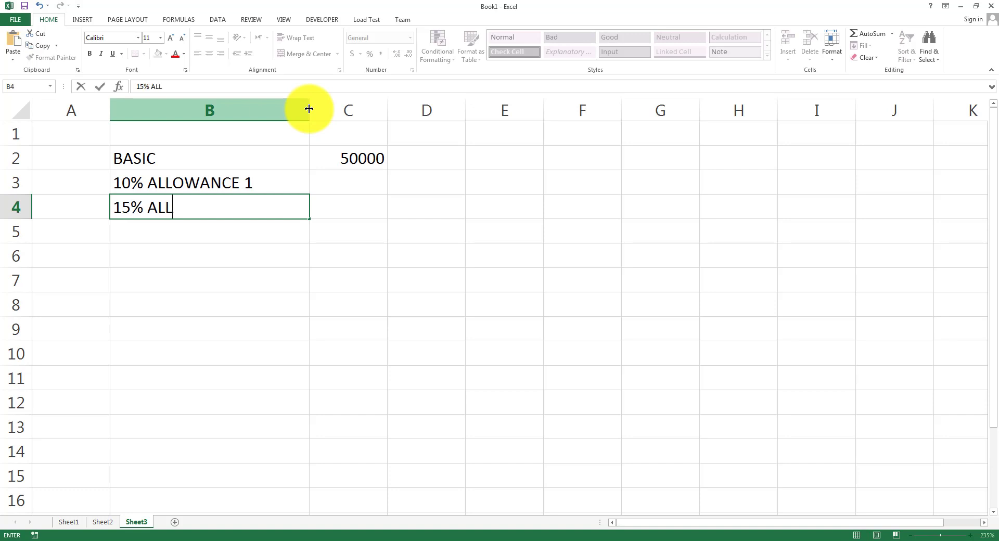
pyautogui.write('OWANCE 2')
pyautogui.press('Return')
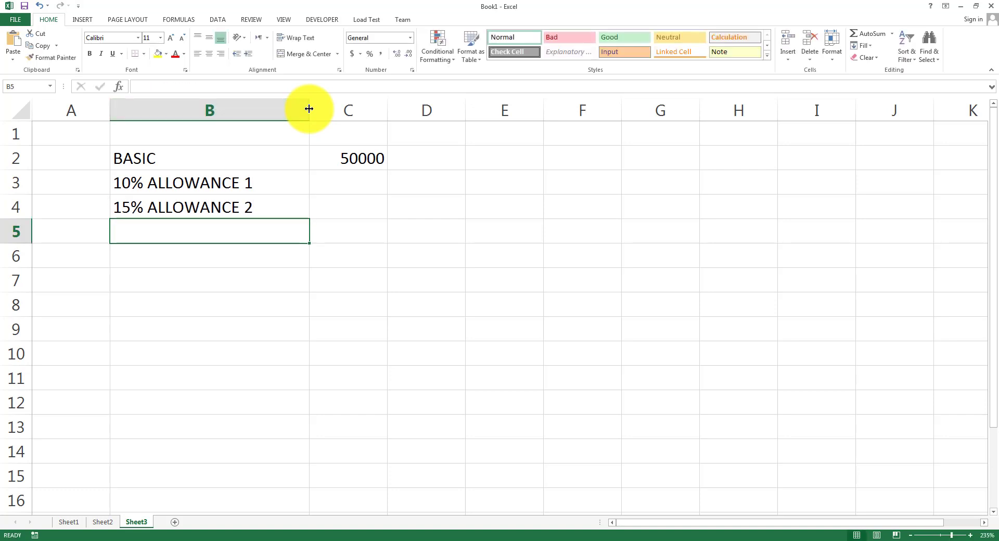
pyautogui.write('5% ALLO')
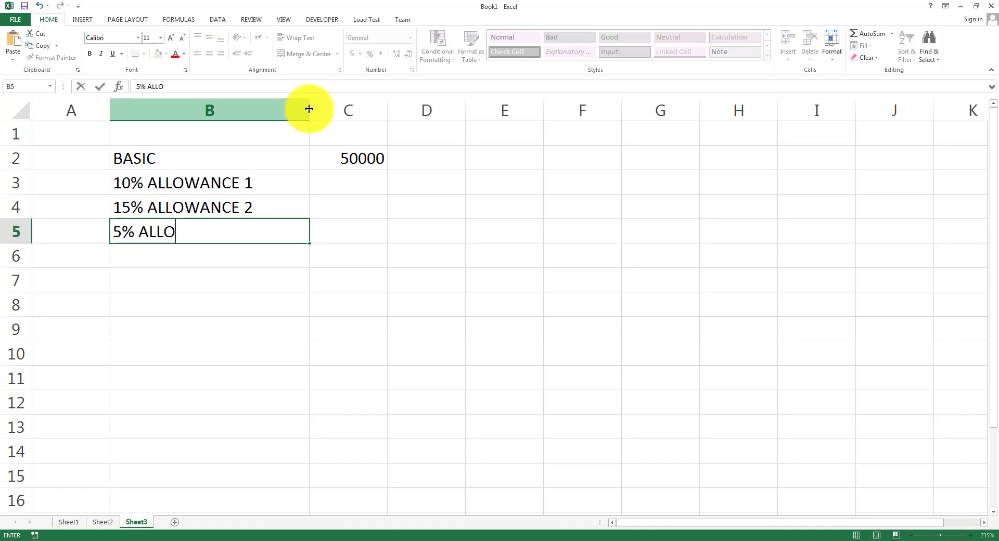
pyautogui.write('WANCE 3')
pyautogui.hotkey('ctrl', 'Return')
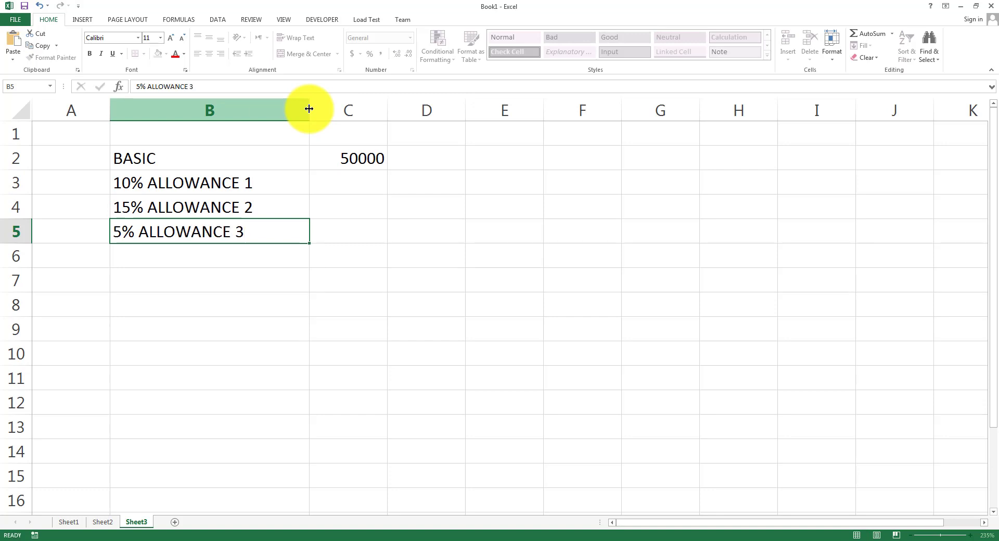
# Add the 7% TAX label below the allowances and NET SALARY in B9.
pyautogui.press('Return')
pyautogui.write('10')
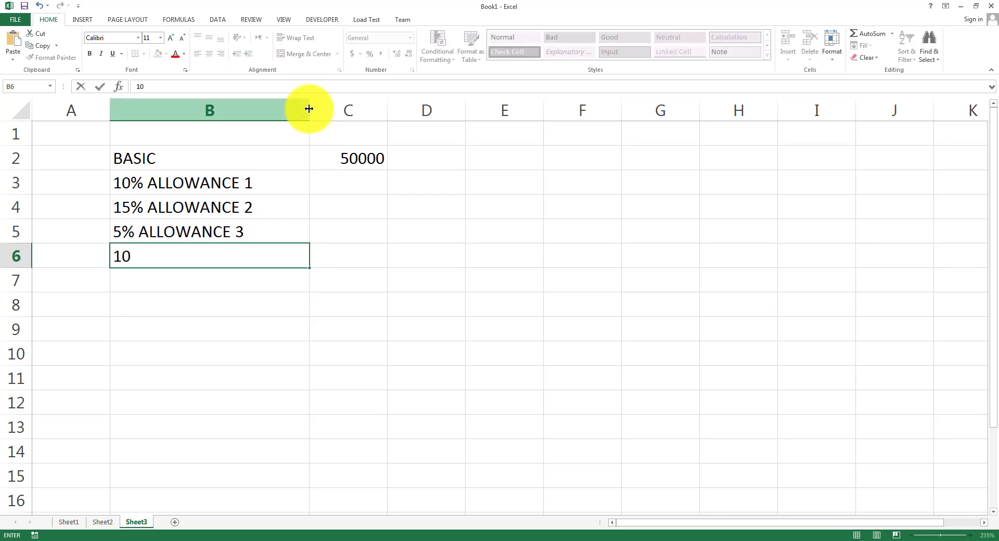
pyautogui.press('BackSpace')
pyautogui.press('BackSpace')
pyautogui.write('7% TAX')
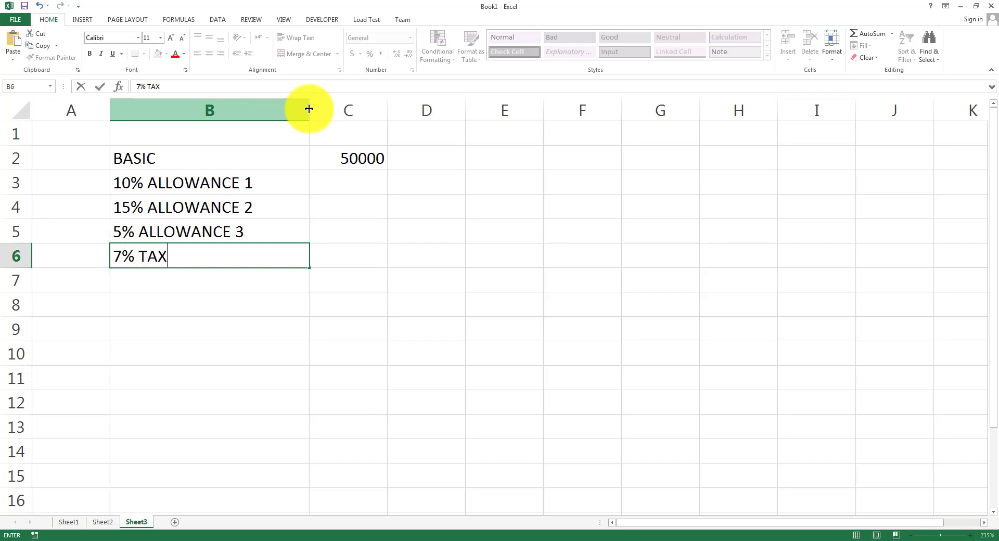
pyautogui.hotkey('ctrl', 'Return')
pyautogui.press('Down')
pyautogui.press('Down')
pyautogui.press('Down')
pyautogui.write('M')
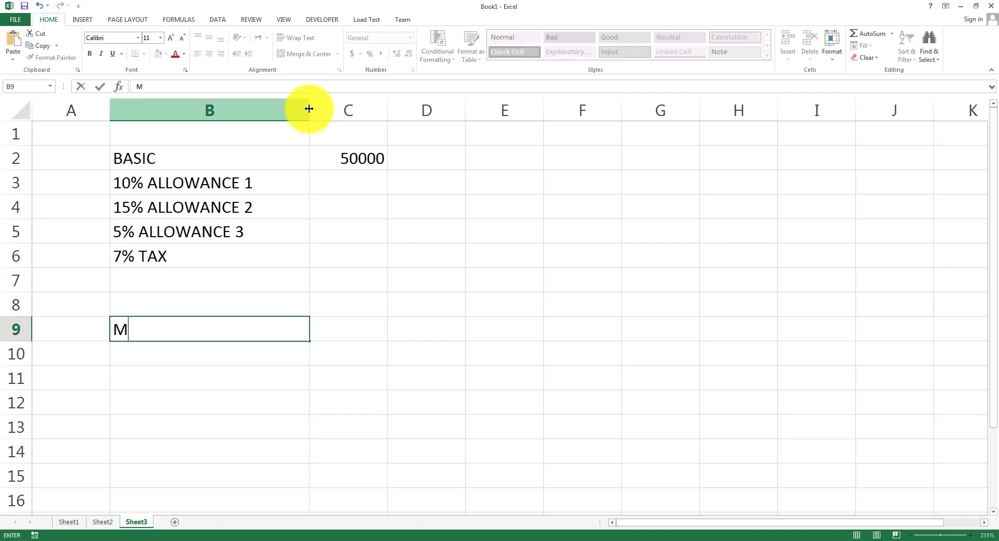
pyautogui.press('BackSpace')
pyautogui.write('NET SALARY')
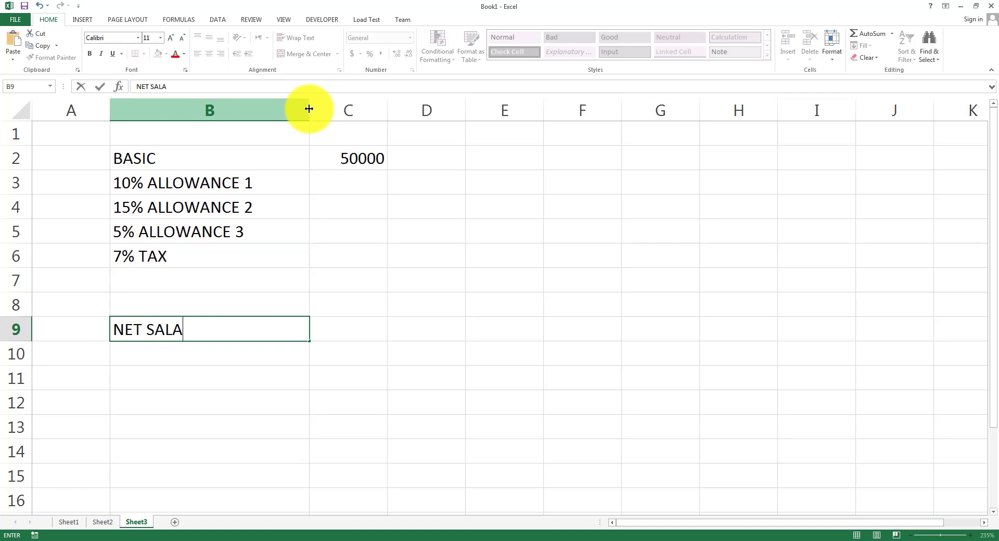
pyautogui.press('Return')
pyautogui.press('Up')
pyautogui.press('Up')
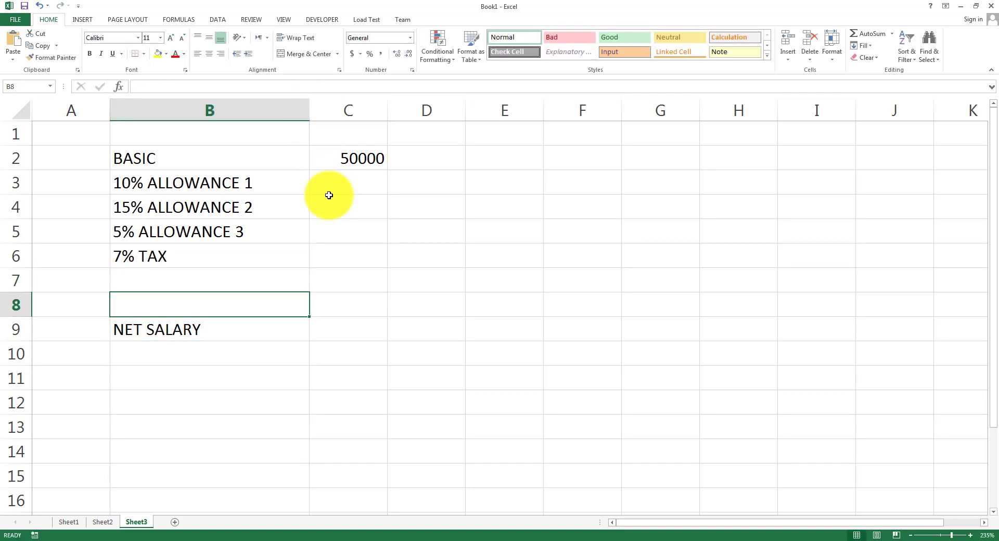
pyautogui.click(353, 163)
pyautogui.click(367, 192)
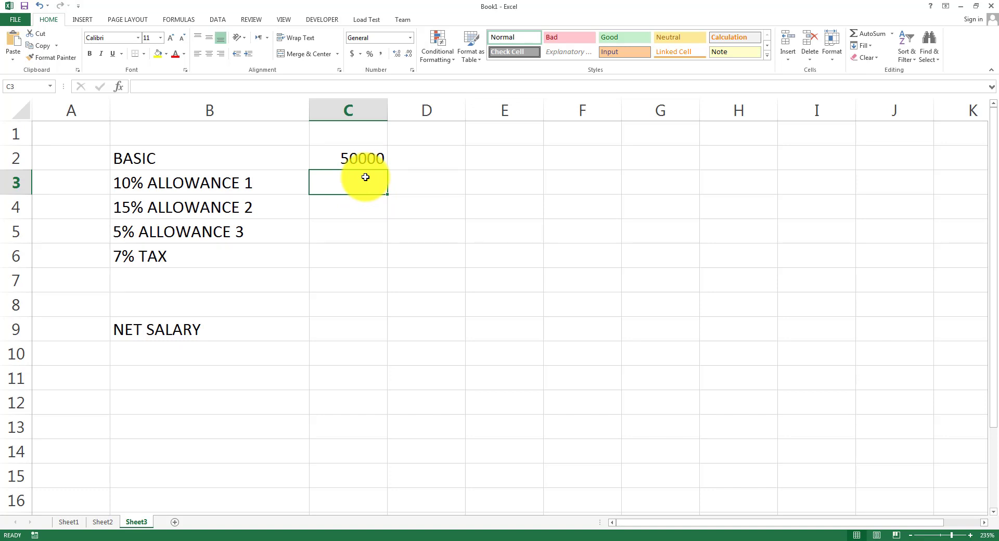
# Enter =10/100*C2 in C3 and =15/100*C2 in C4, giving 5000 and 7500.
pyautogui.write('=')
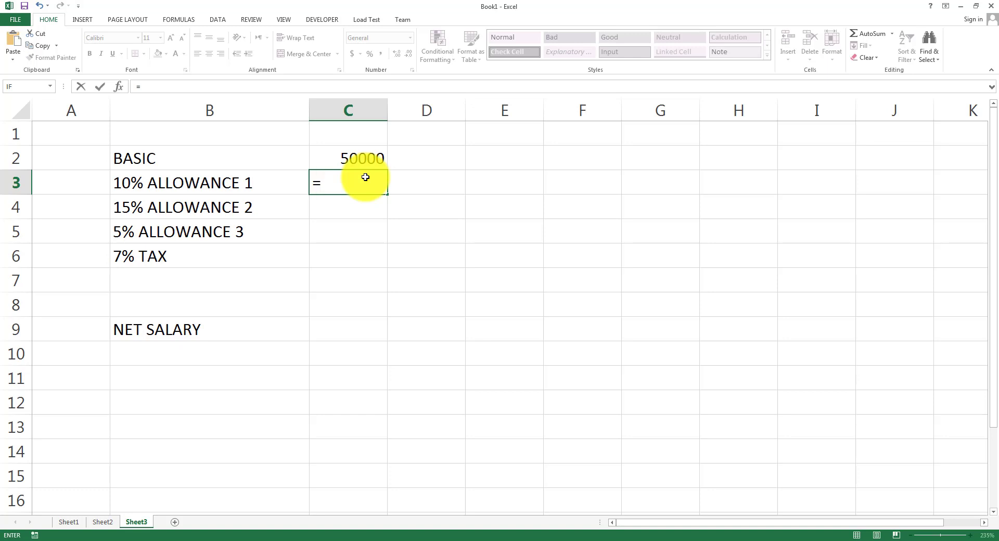
pyautogui.write('10/100*')
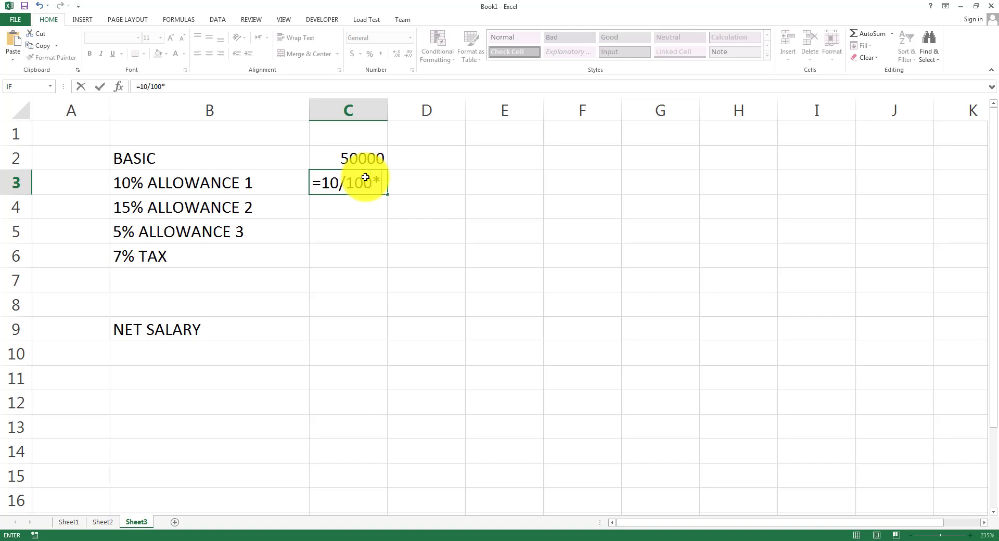
pyautogui.write('50')
pyautogui.press('BackSpace')
pyautogui.press('BackSpace')
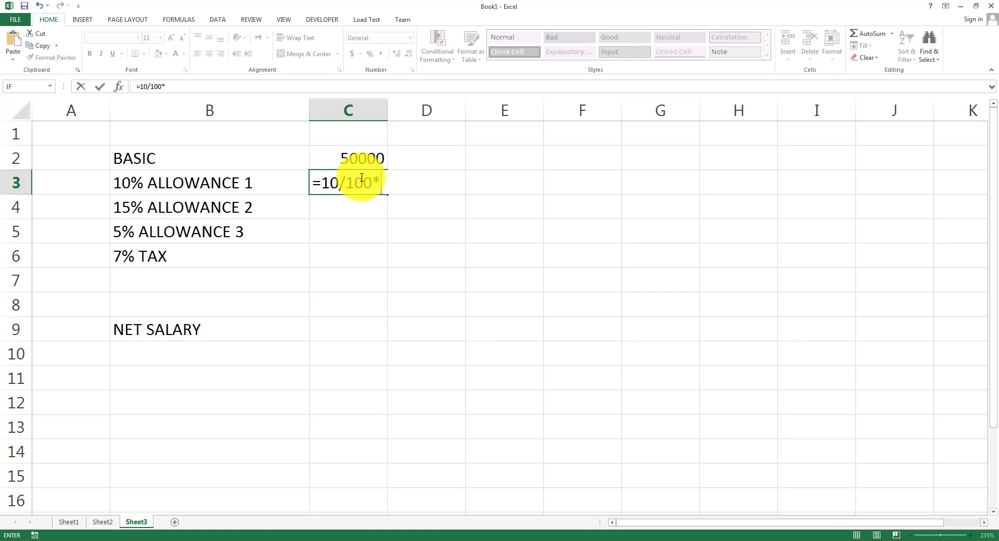
pyautogui.press('capslock')
pyautogui.write('C2')
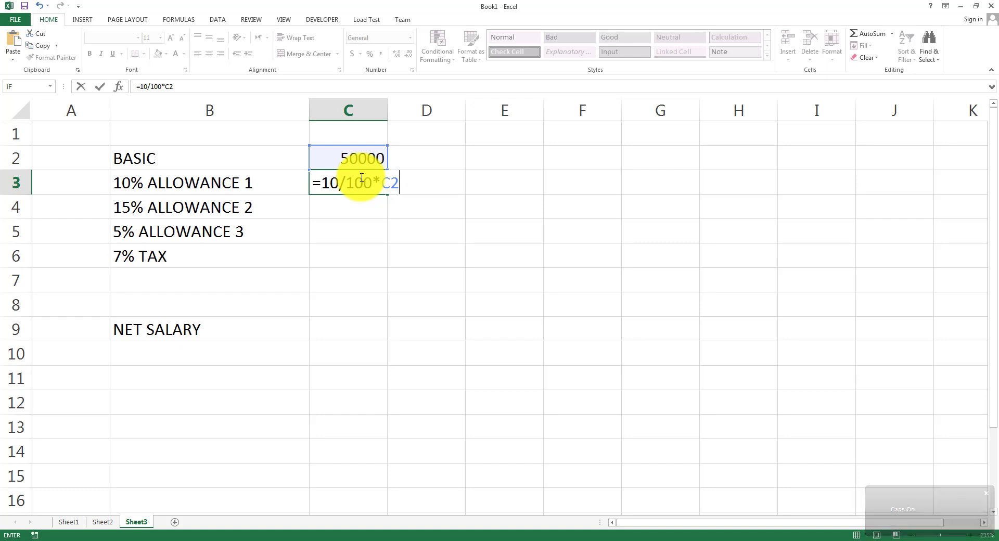
pyautogui.press('Return')
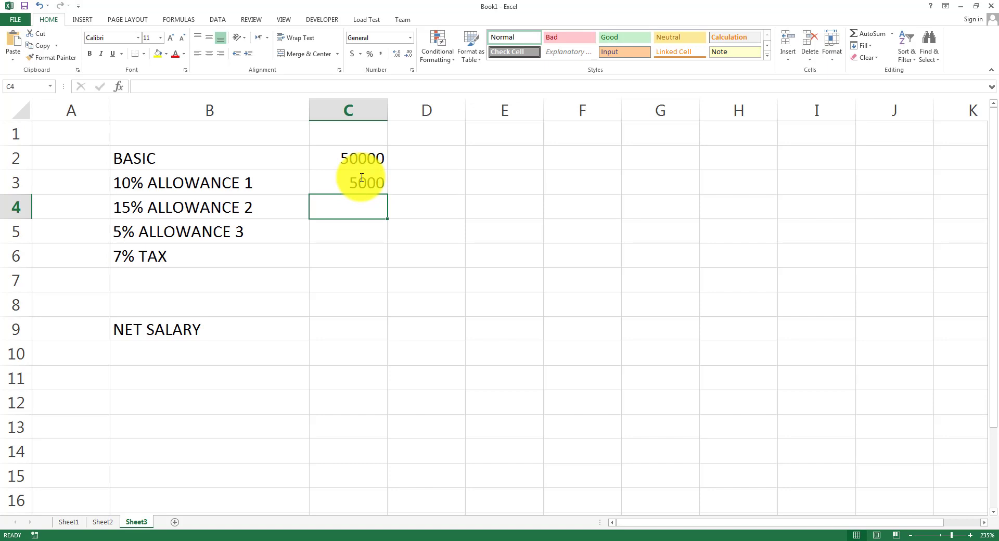
pyautogui.write('=')
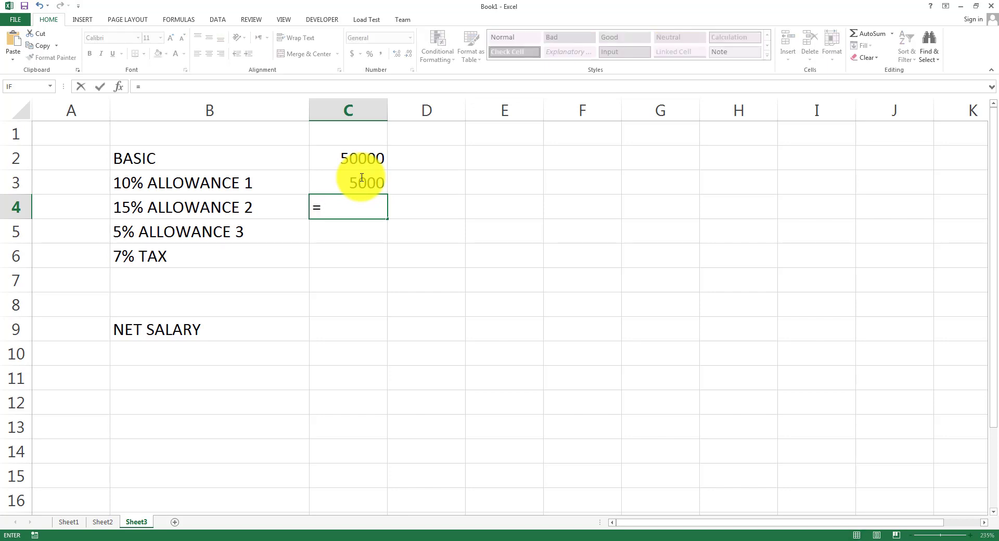
pyautogui.write('15/100*')
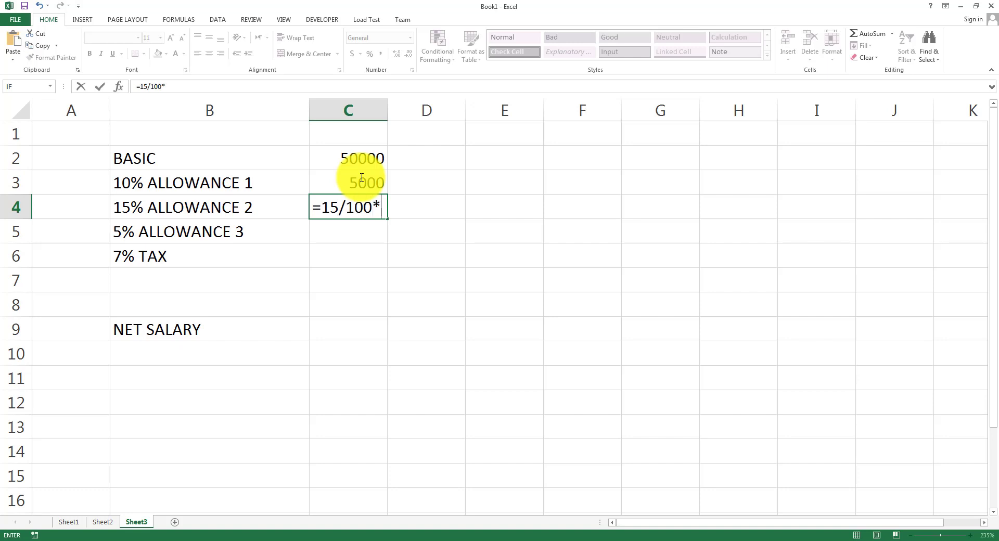
pyautogui.press('Up')
pyautogui.press('Up')
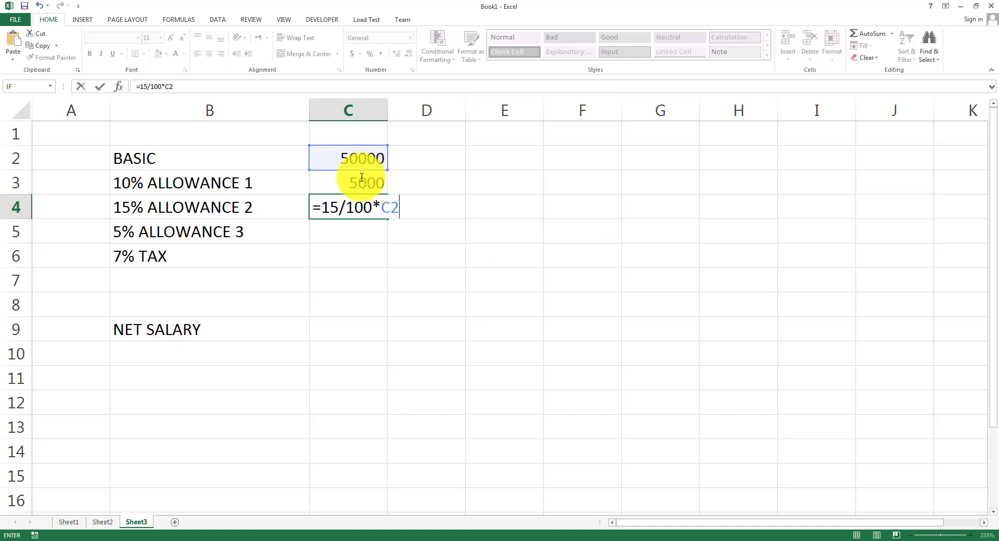
pyautogui.press('Return')
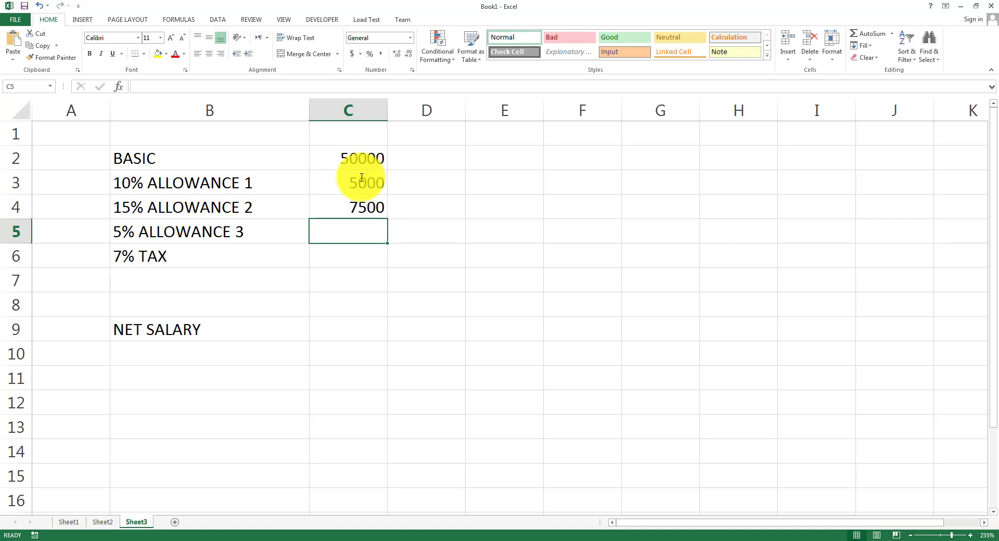
# Enter =5/100*C2 in C5 and =7/100*C2 in C6, giving 2500 and 3500.
pyautogui.write('=')
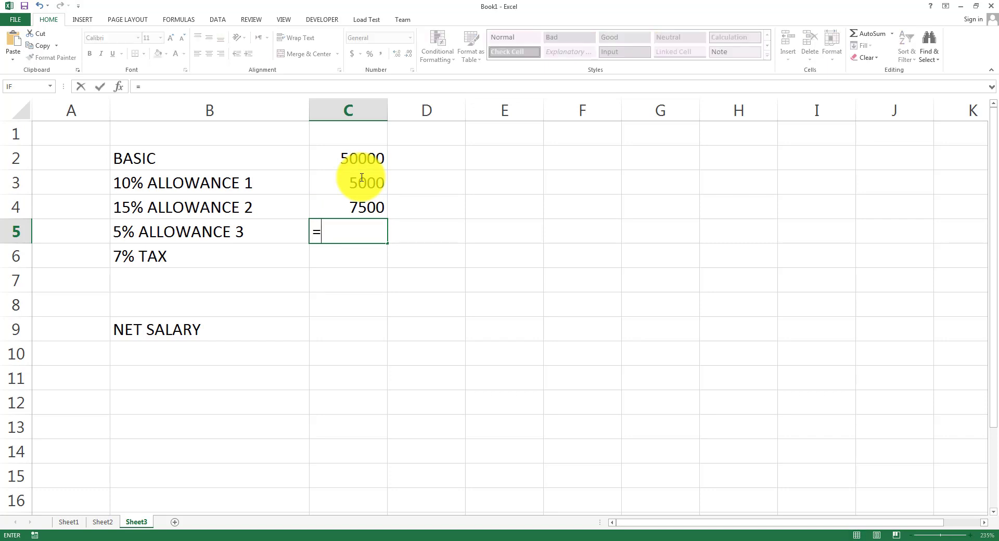
pyautogui.write('5/100*')
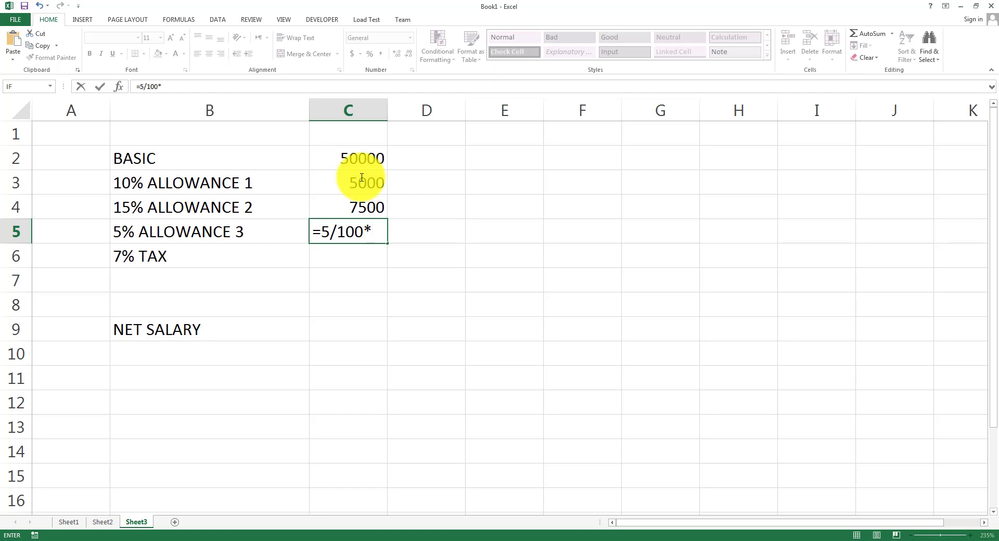
pyautogui.write('50')
pyautogui.press('BackSpace')
pyautogui.press('BackSpace')
pyautogui.write('C2')
pyautogui.press('Return')
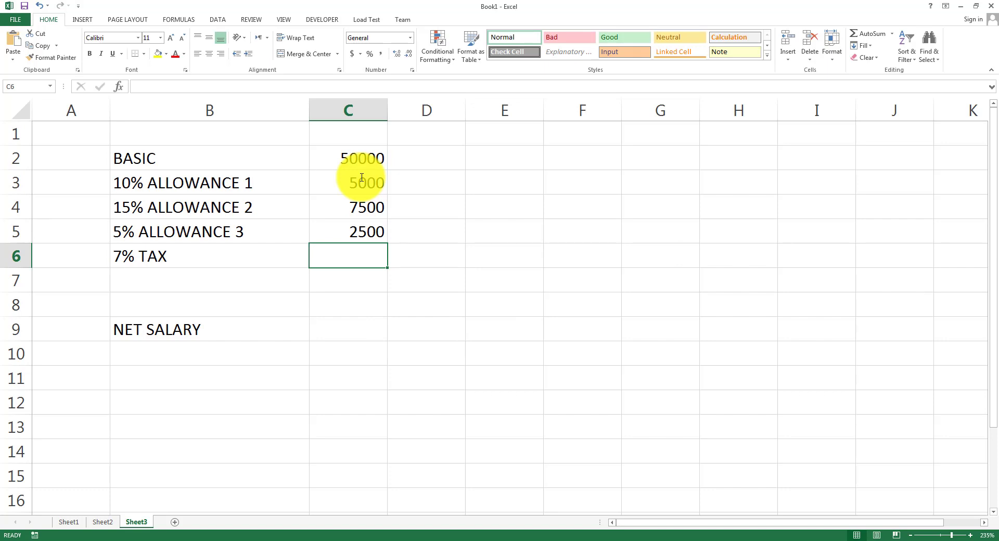
pyautogui.write('=')
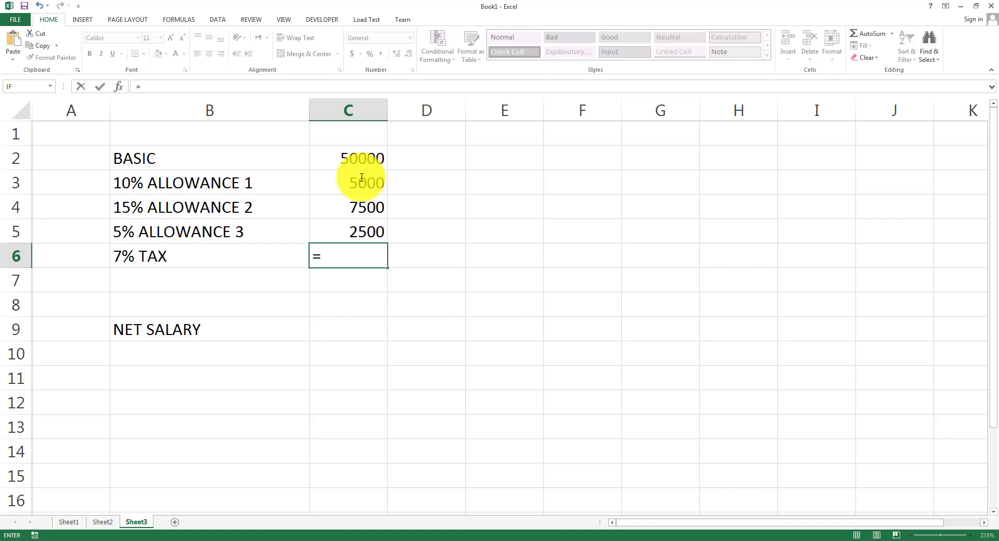
pyautogui.write('7/100*C2')
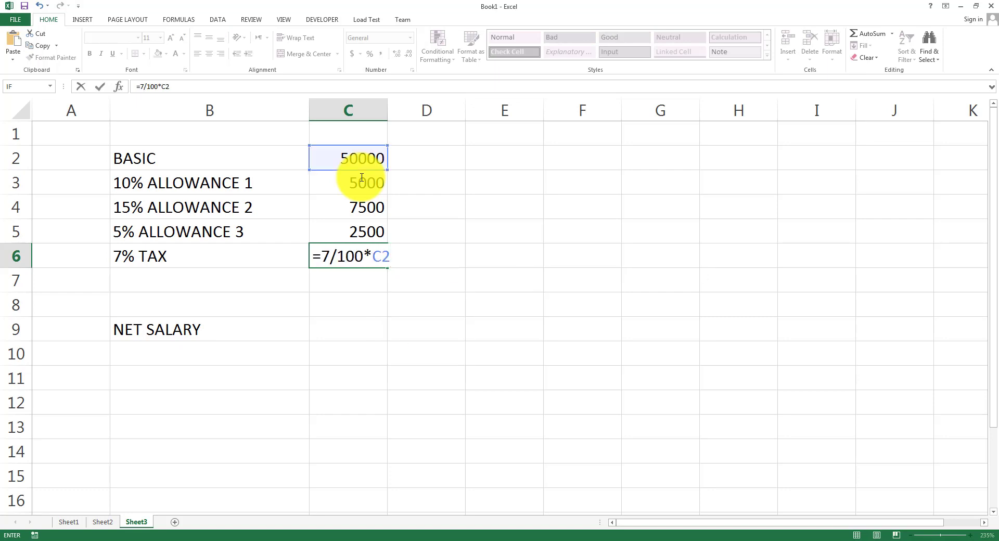
pyautogui.press('Return')
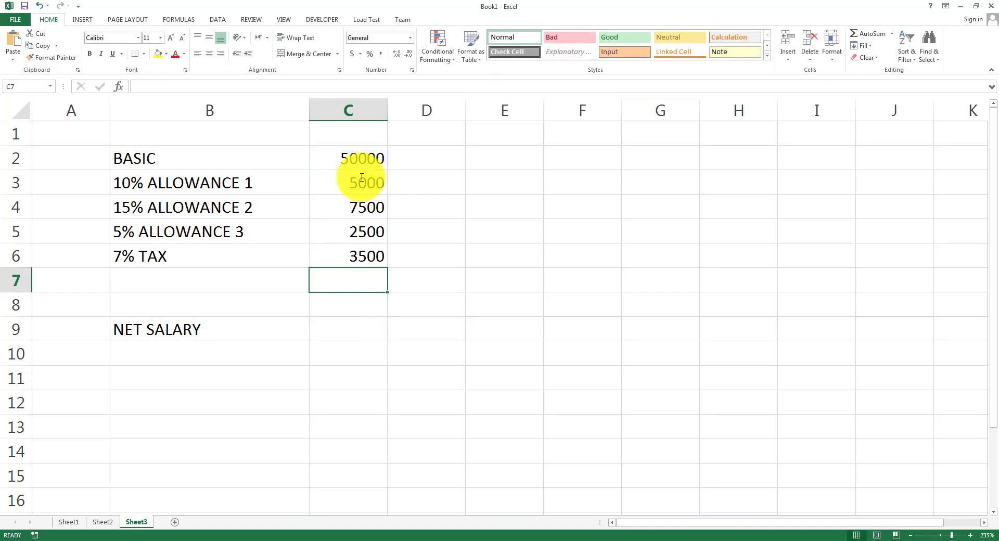
pyautogui.press('Down')
pyautogui.press('Down')
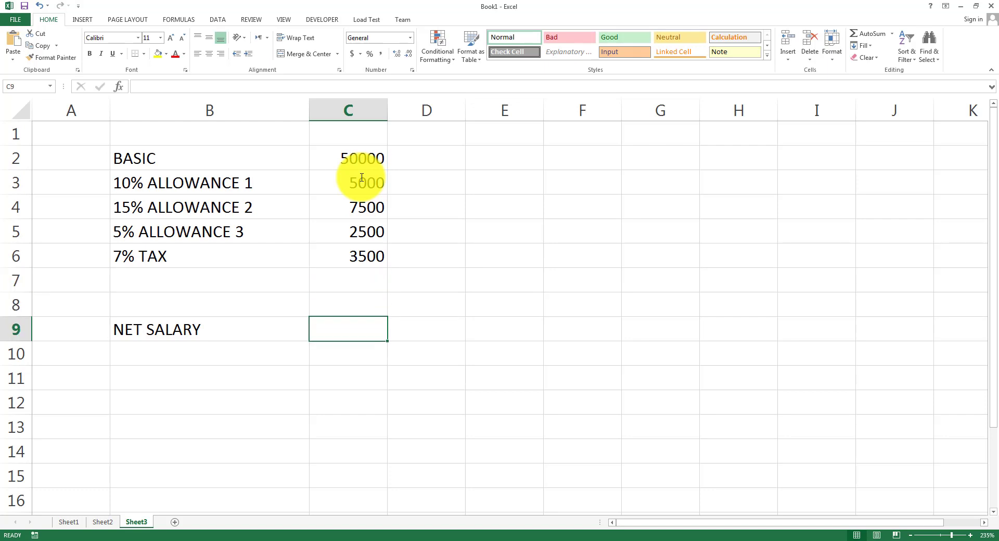
# Enter =C2+C3+C4+C5-C6 in C9 so NET SALARY shows 61500.
pyautogui.write('=')
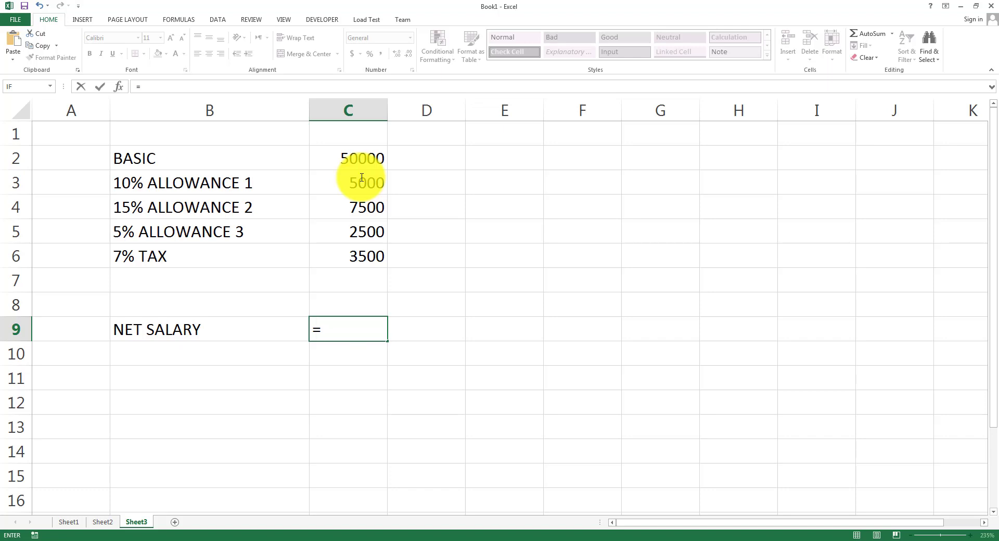
pyautogui.write('C')
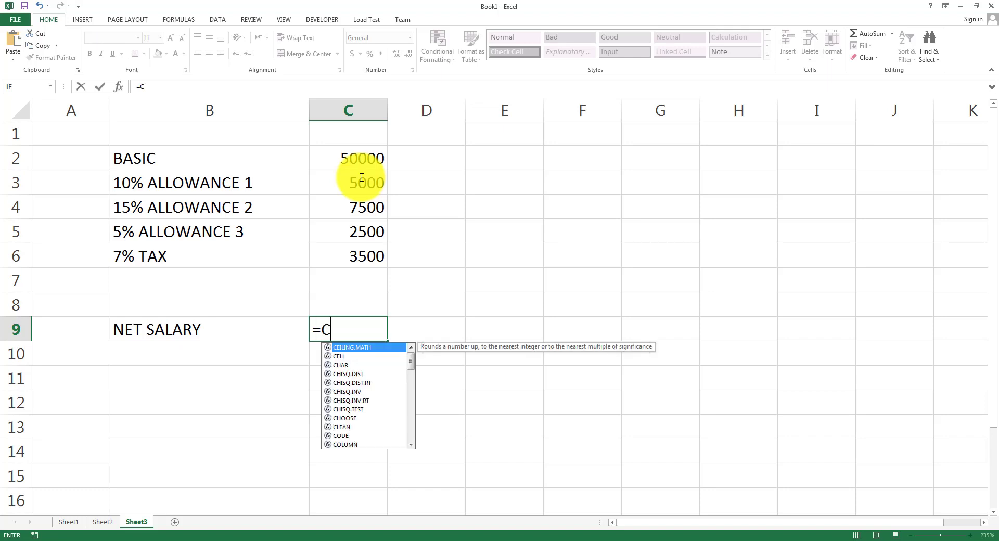
pyautogui.write('2+C')
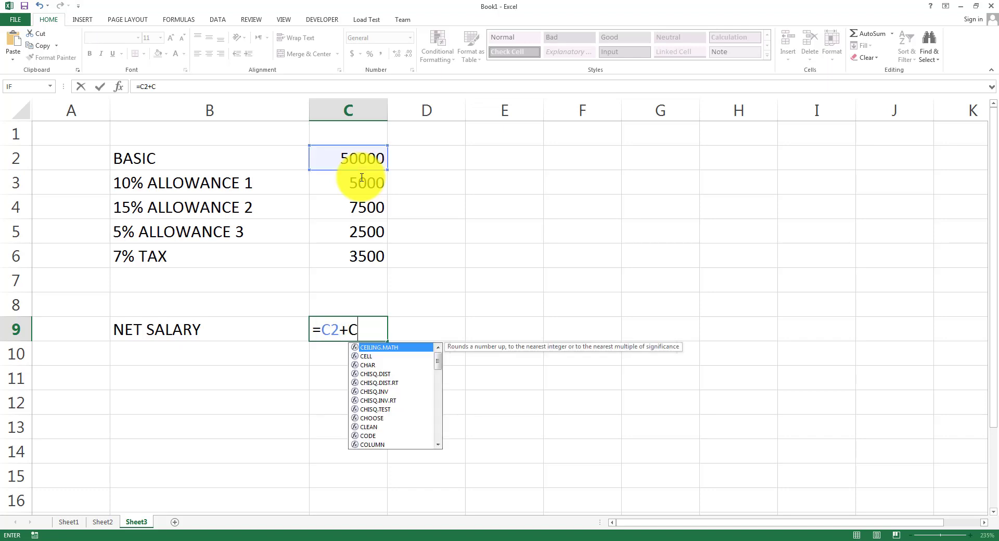
pyautogui.write('3+C4+')
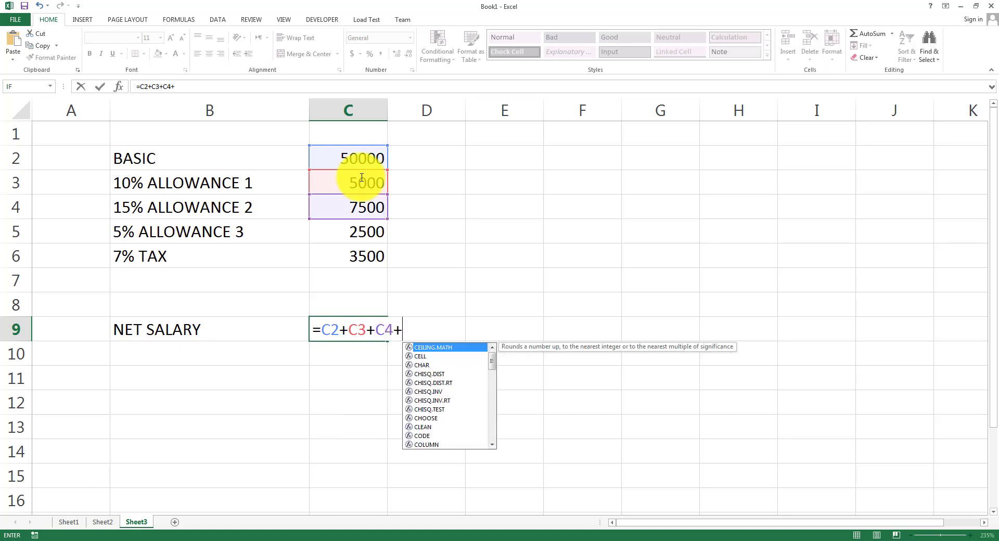
pyautogui.write('C5-C6')
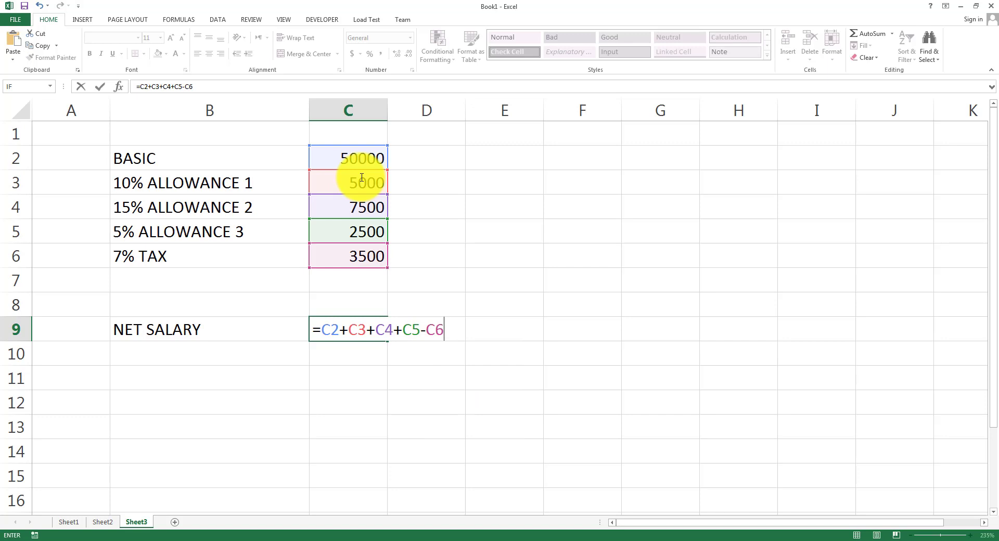
pyautogui.press('Return')
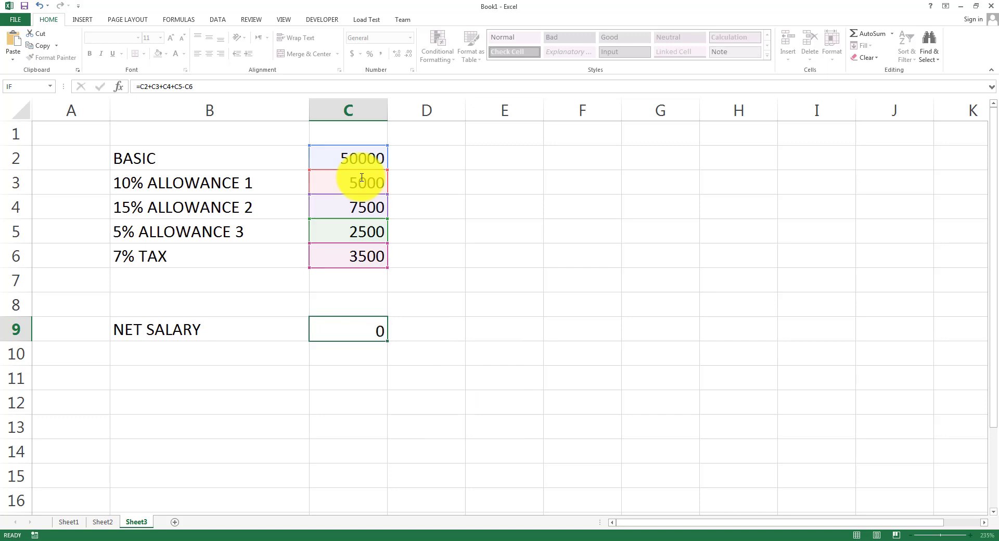
pyautogui.press('Up')
pyautogui.press('Up')
pyautogui.press('Up')
pyautogui.press('Up')
pyautogui.press('Up')
pyautogui.press('Up')
pyautogui.press('Up')
pyautogui.press('Up')
pyautogui.press('Up')
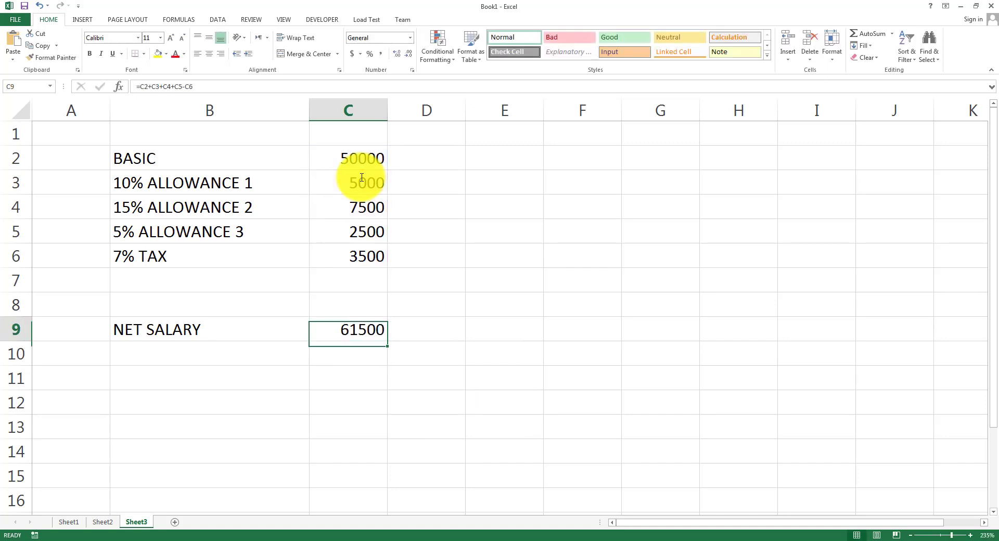
pyautogui.press('Down')
pyautogui.press('Down')
pyautogui.press('Up')
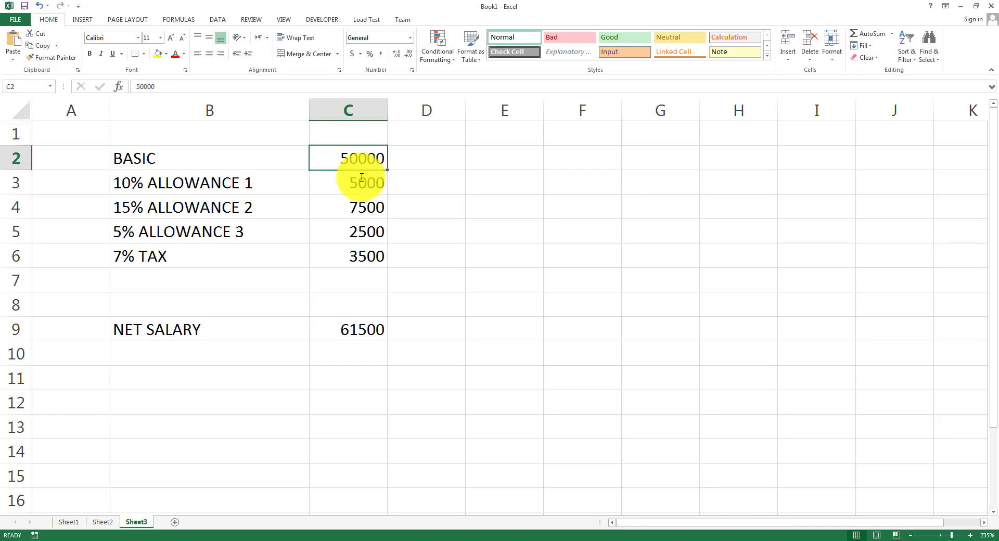
# Change BASIC in C2 to 24000, then to 95000, so NET SALARY recalculates to 116850.
pyautogui.write('24000')
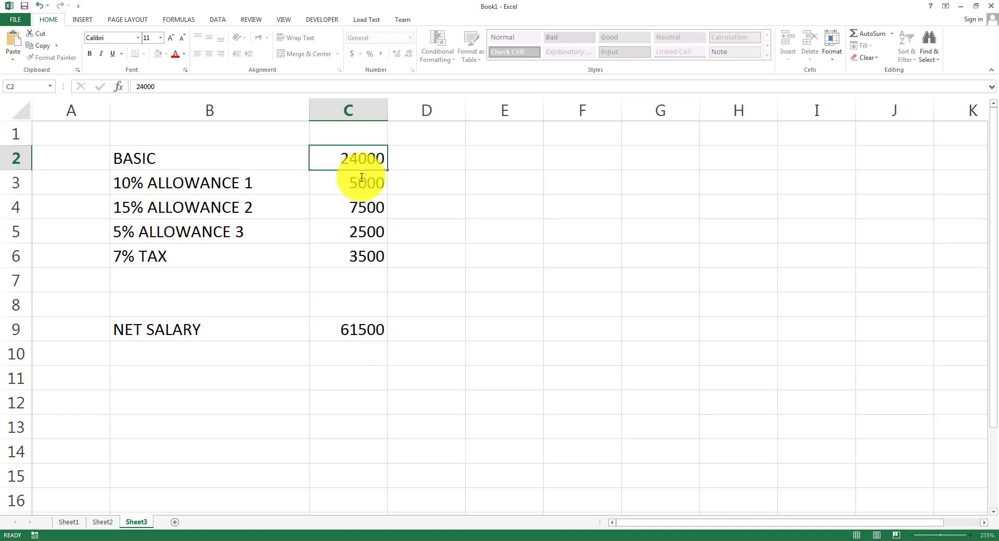
pyautogui.press('Return')
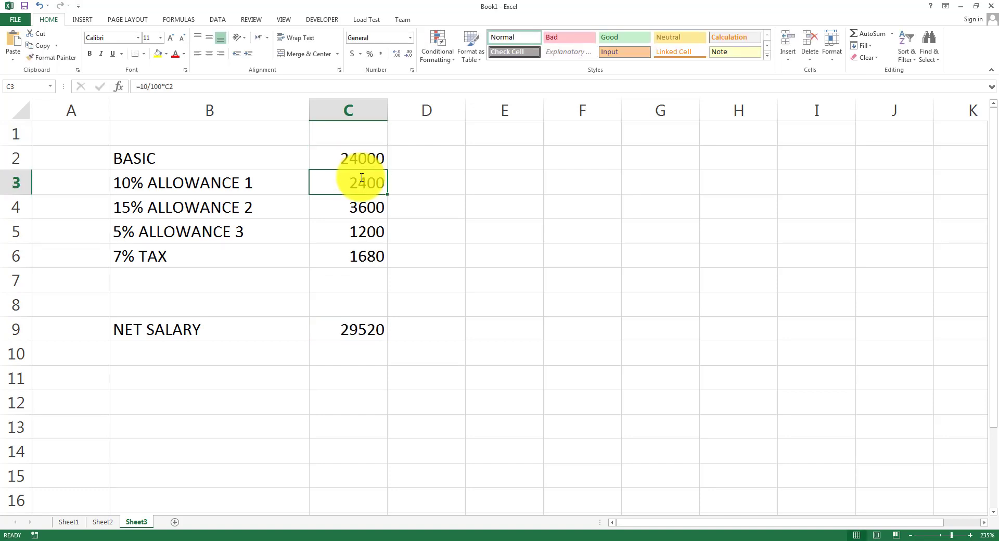
pyautogui.press('Up')
pyautogui.write('95000')
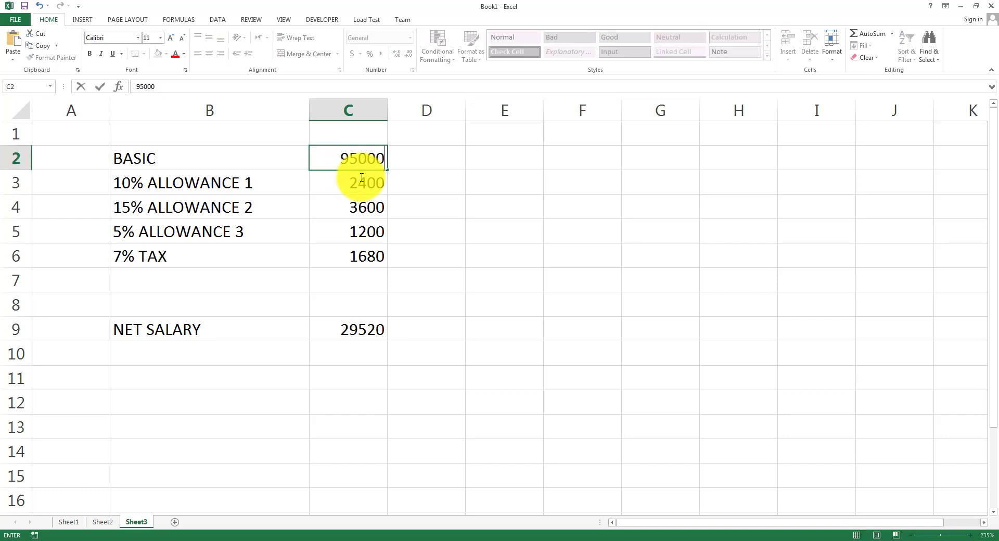
pyautogui.press('Return')
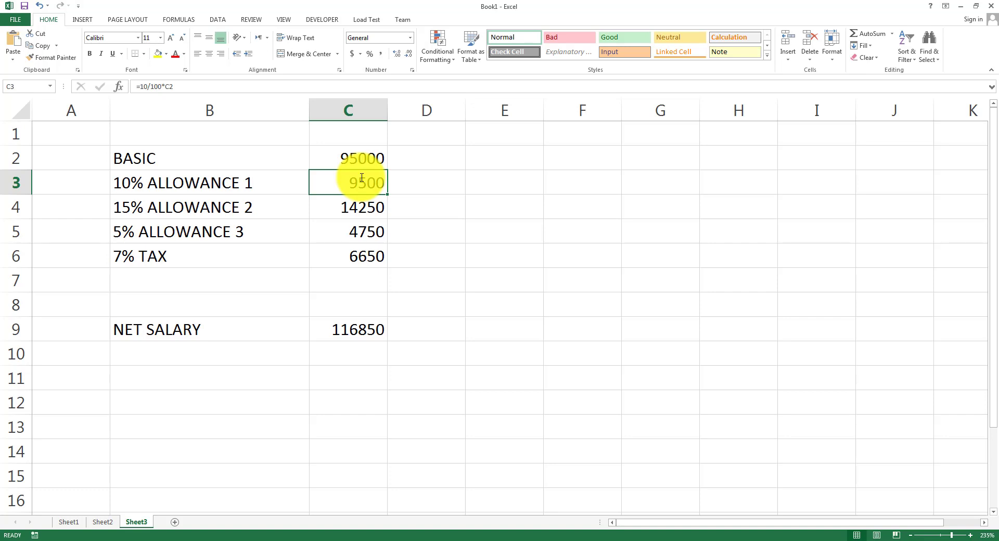
pyautogui.click(468, 540)
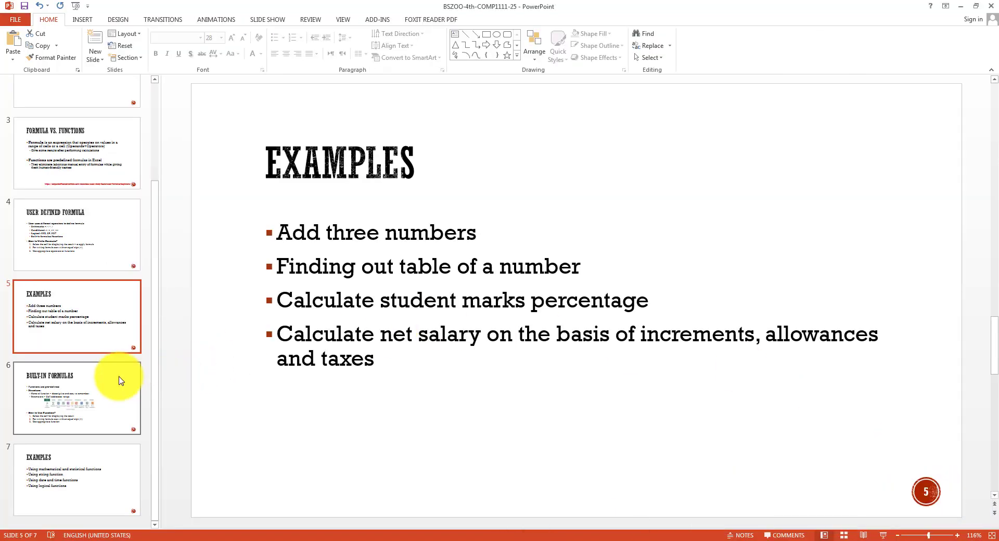
pyautogui.click(119, 381)
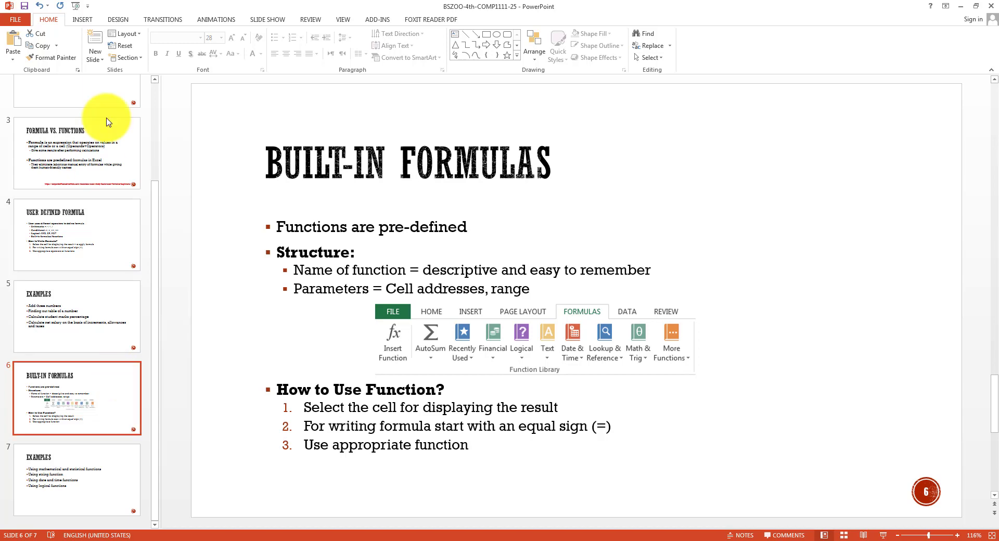
pyautogui.click(296, 230)
pyautogui.moveTo(295, 230); pyautogui.dragTo(516, 229)
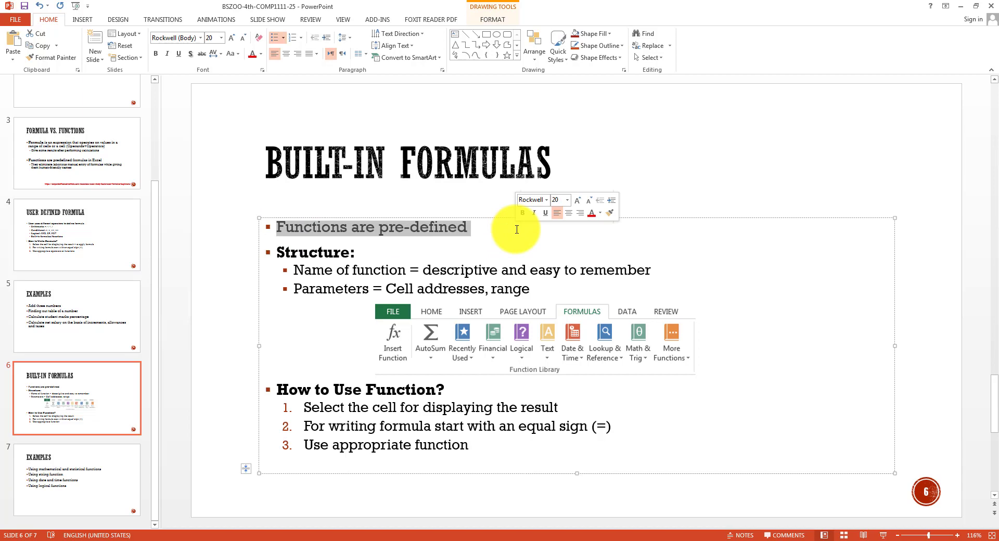
pyautogui.click(482, 332)
pyautogui.click(525, 538)
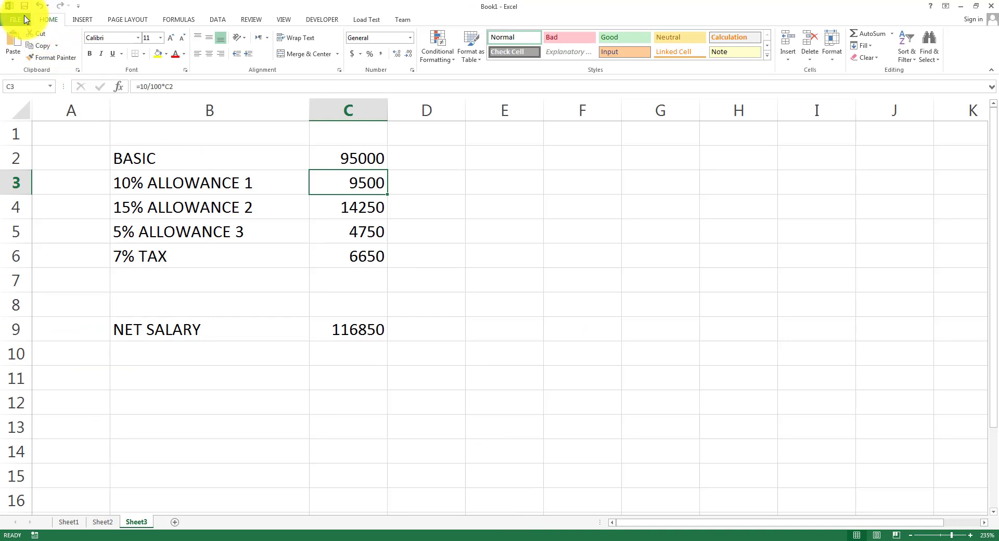
# Browse the FORMULAS function library: AutoSum, Financial, Logical, Text, Date & Time, Lookup & Reference, Math & Trig, More Functions.
pyautogui.click(186, 22)
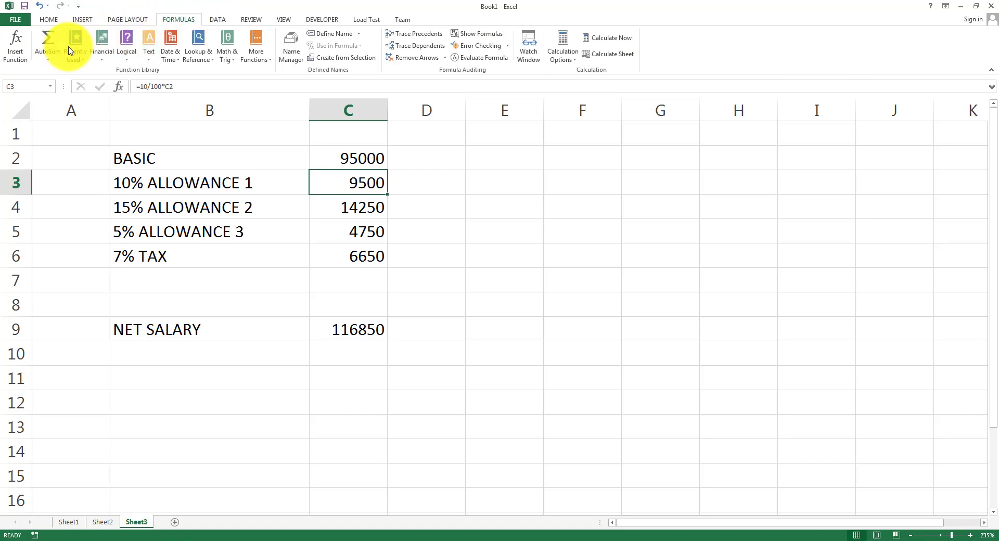
pyautogui.click(48, 62)
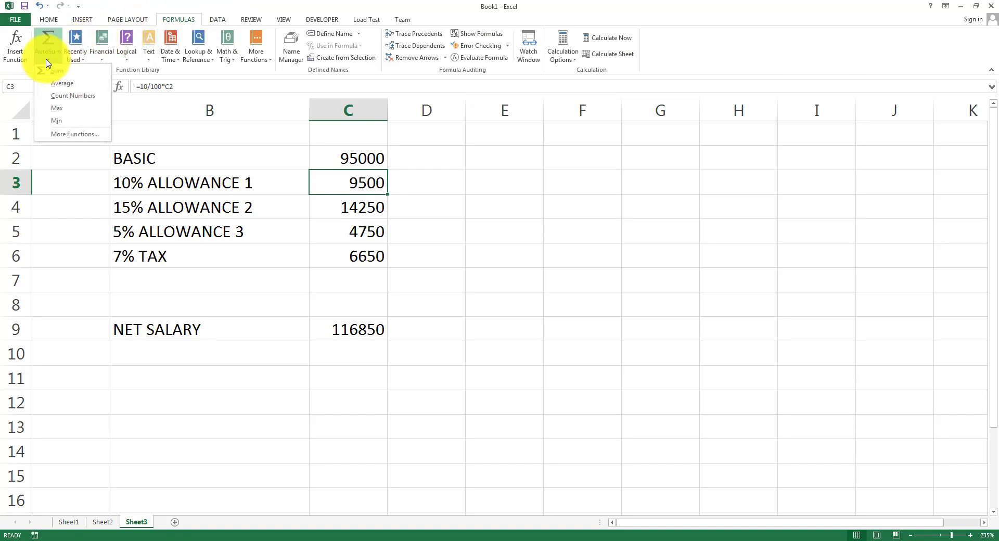
pyautogui.click(99, 62)
pyautogui.click(125, 61)
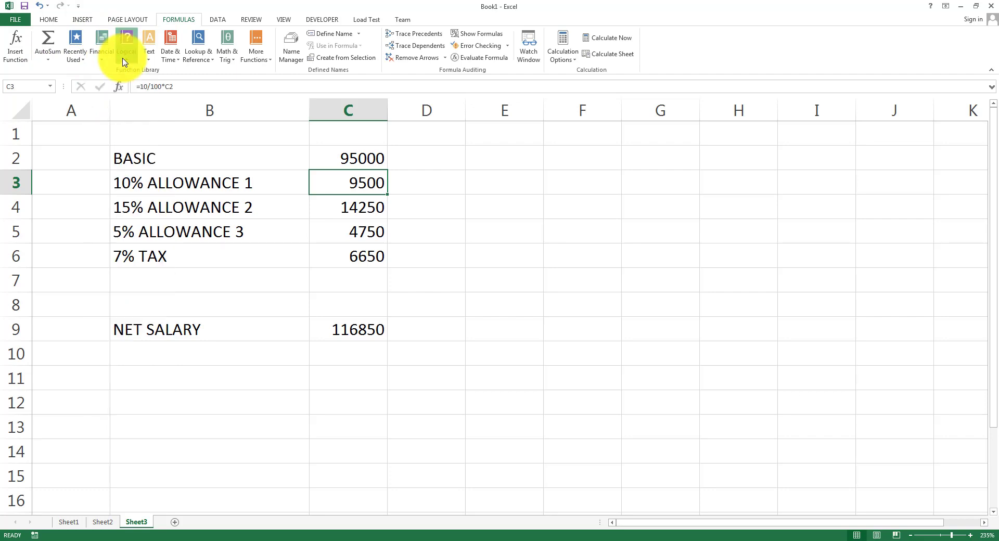
pyautogui.click(149, 61)
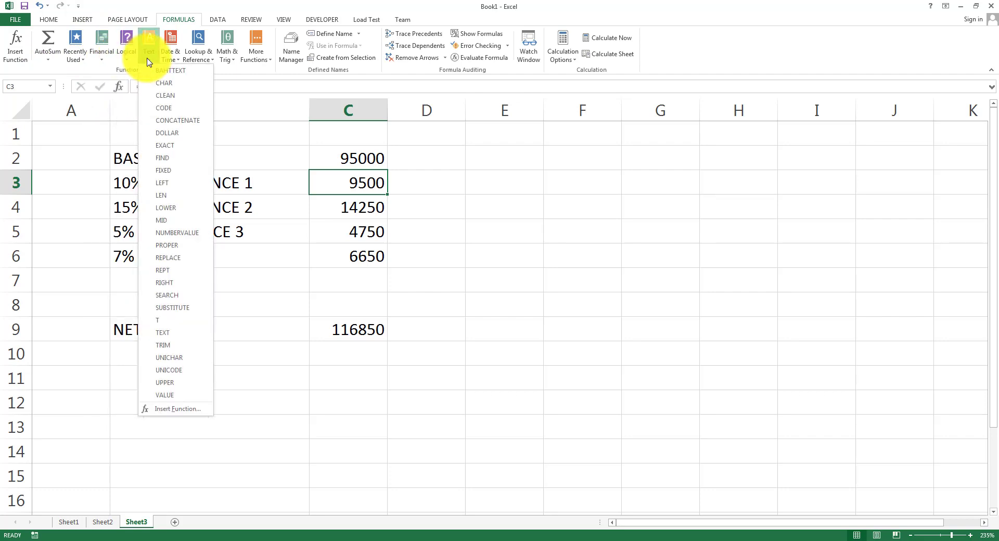
pyautogui.click(171, 59)
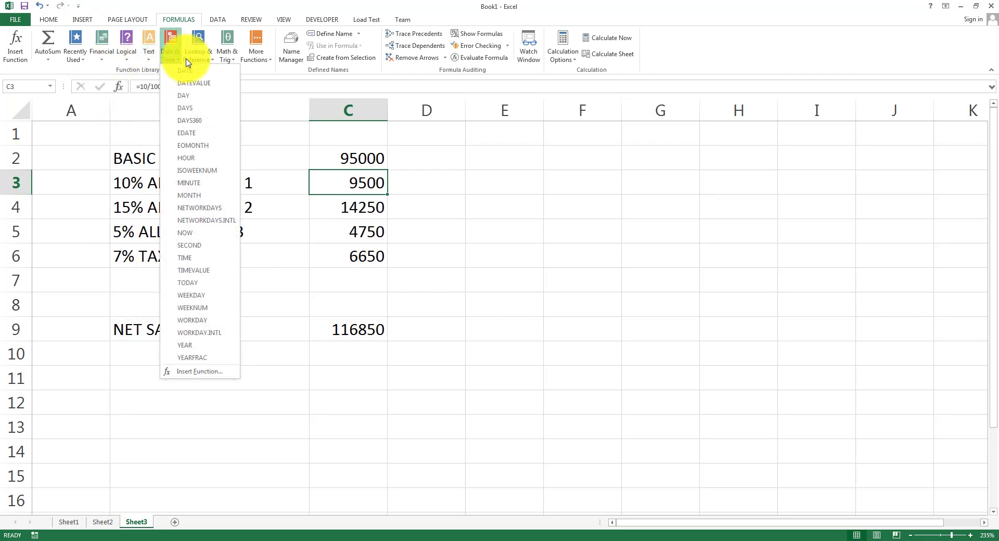
pyautogui.click(193, 61)
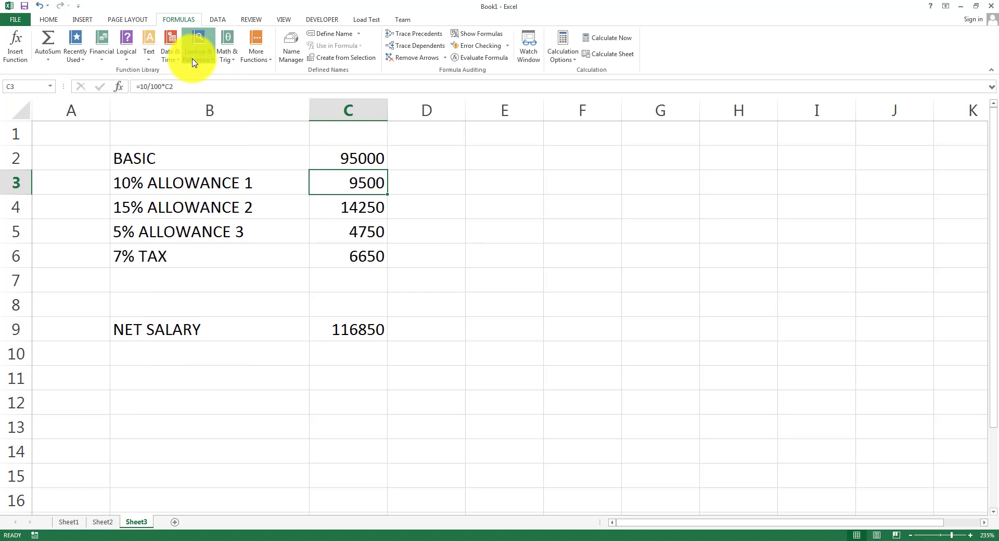
pyautogui.click(226, 60)
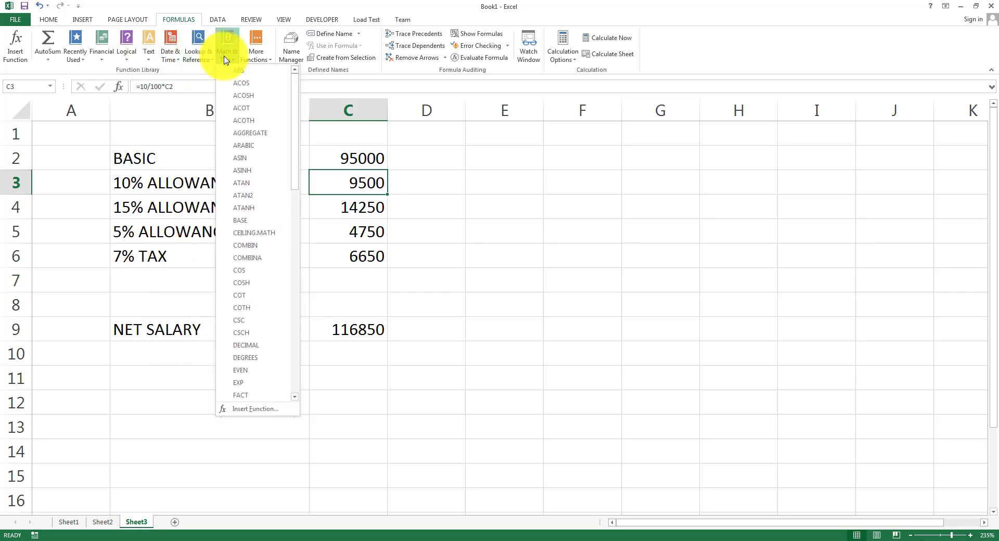
pyautogui.click(256, 56)
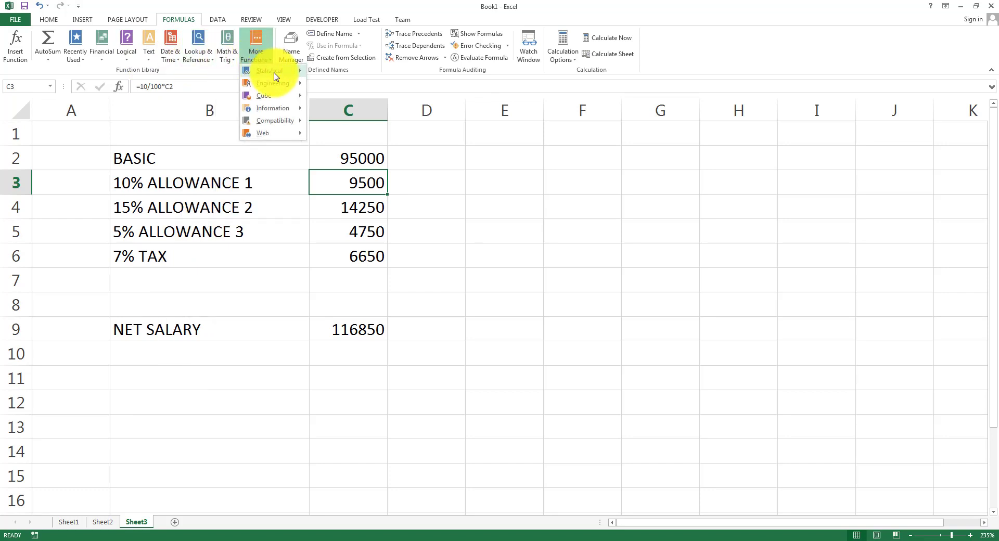
pyautogui.moveTo(275, 76)
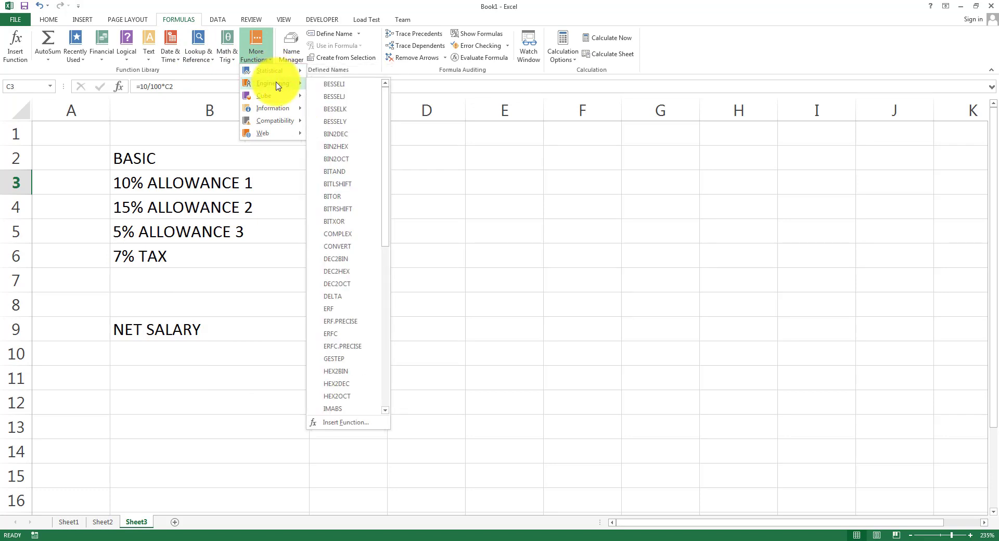
pyautogui.moveTo(280, 103)
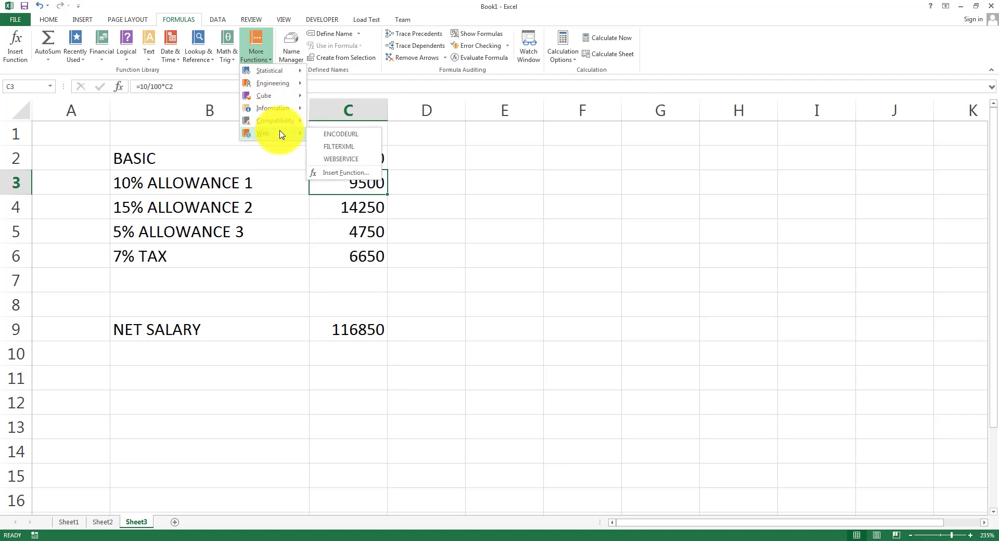
pyautogui.click(314, 4)
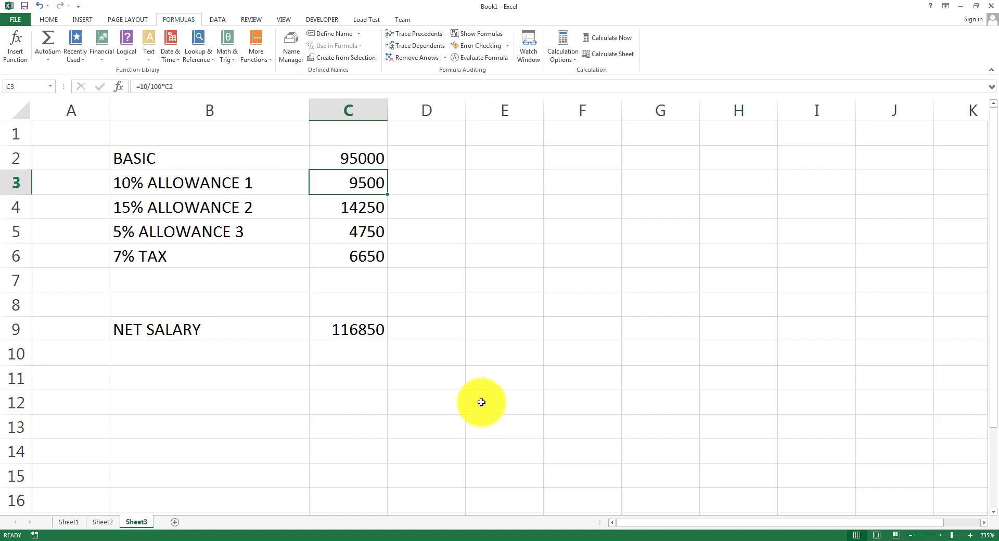
# Italicise 'Name of function' on the PowerPoint slide, then reopen Excel's More Functions menu.
pyautogui.click(400, 540)
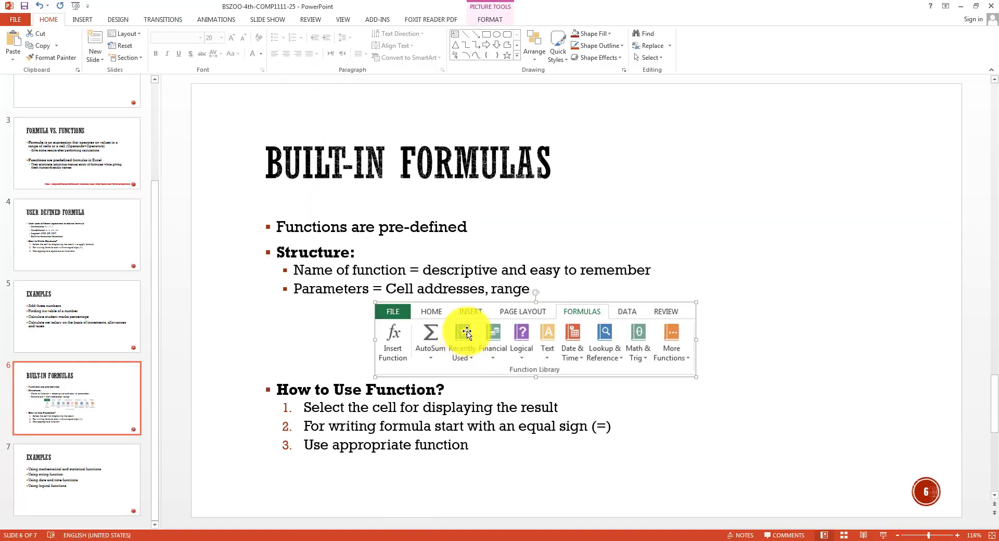
pyautogui.moveTo(271, 251); pyautogui.dragTo(361, 248)
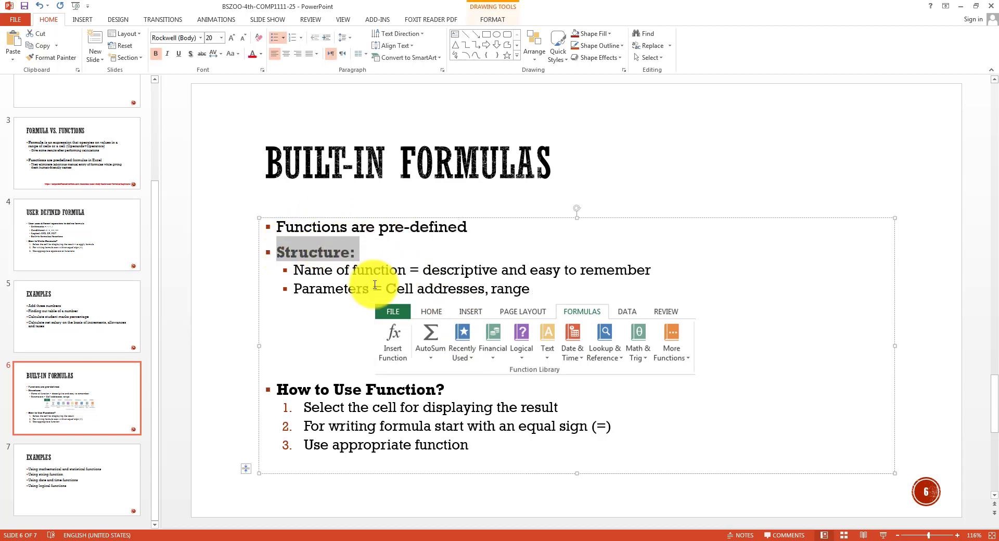
pyautogui.moveTo(292, 271); pyautogui.dragTo(401, 272)
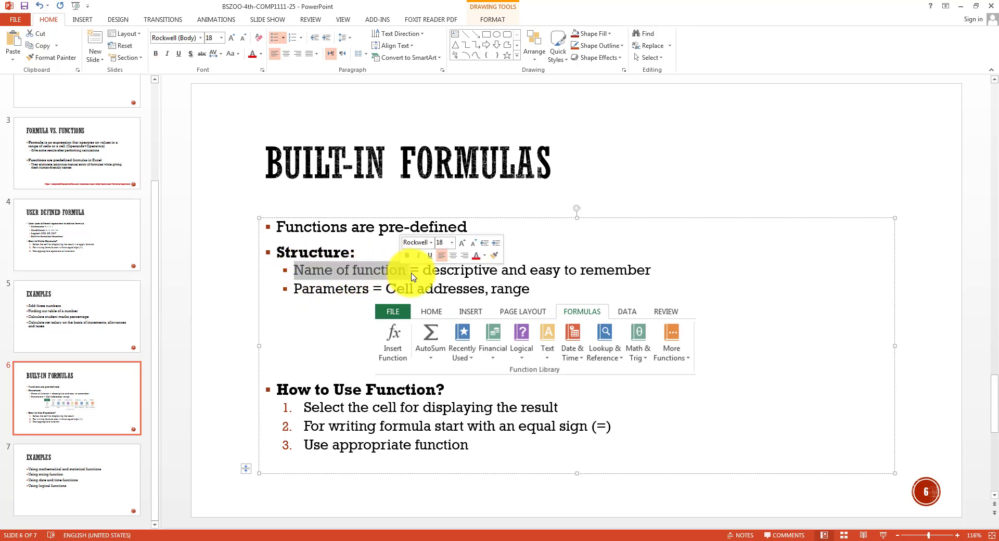
pyautogui.hotkey('ctrl', 'i')
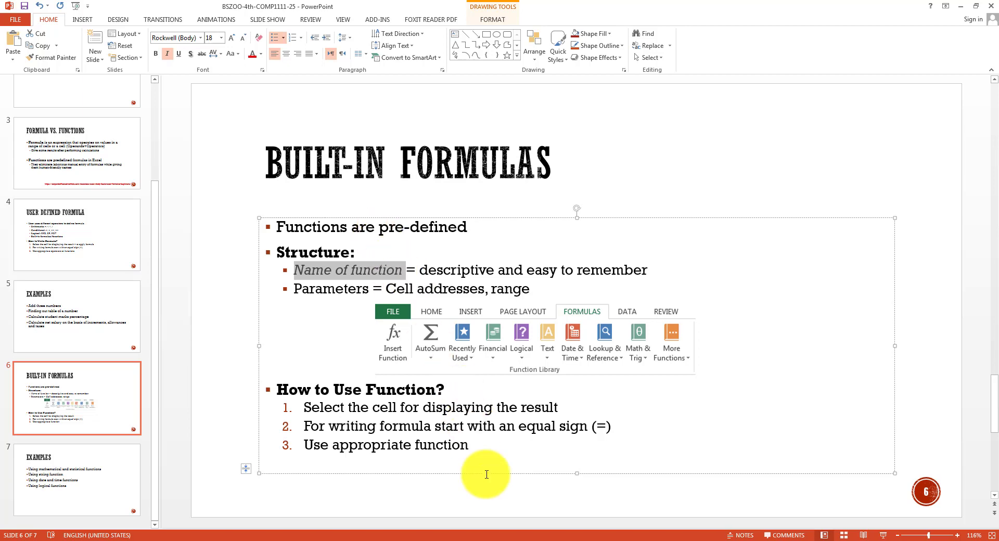
pyautogui.click(531, 540)
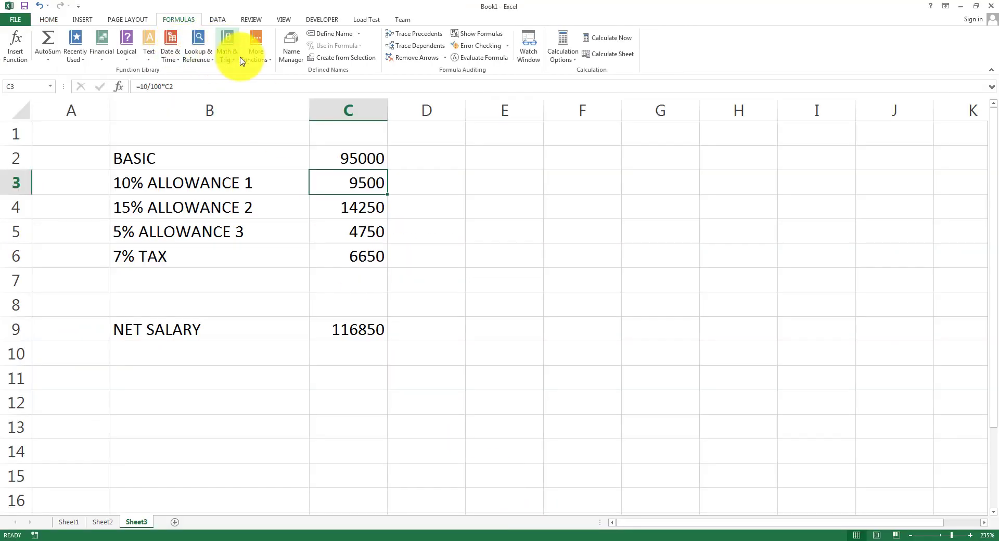
pyautogui.click(255, 57)
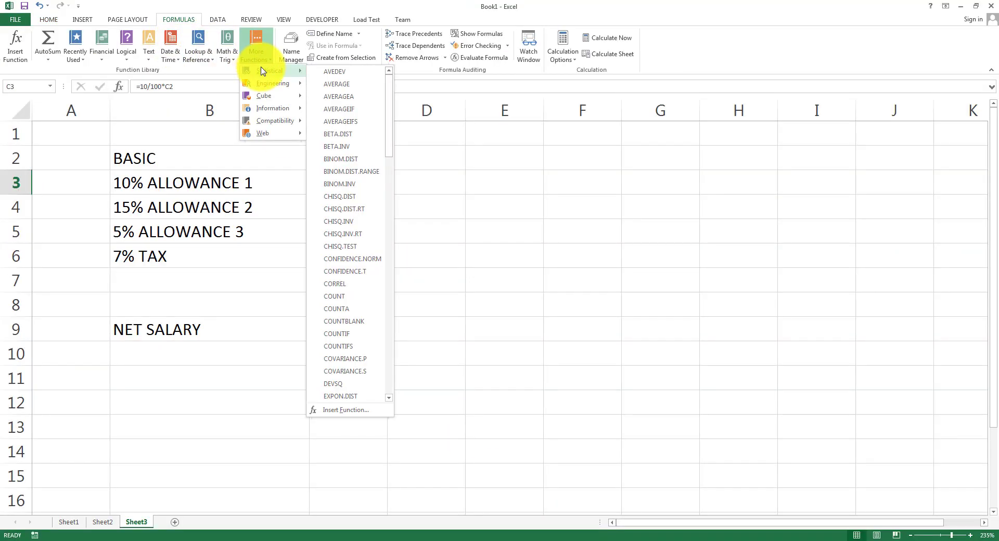
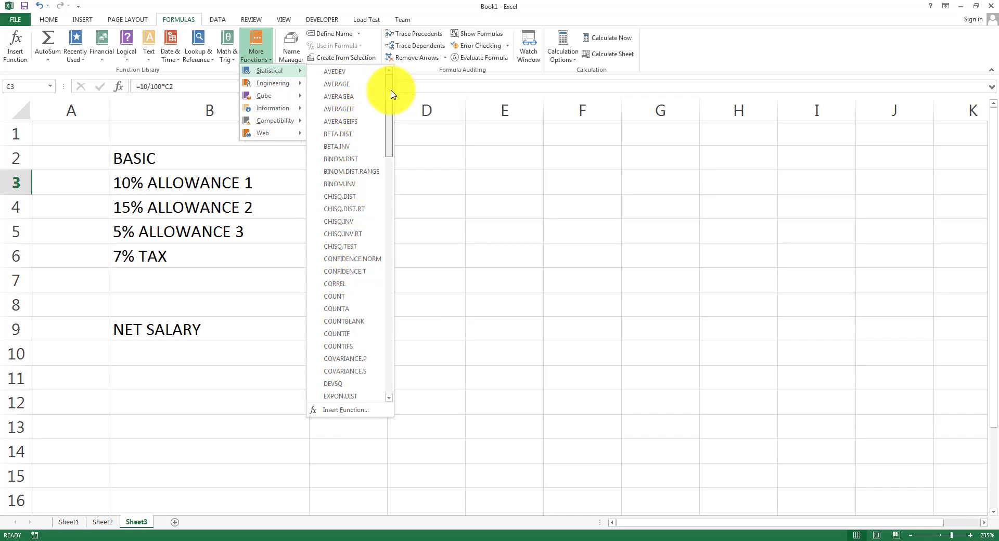
# Browse the Statistical functions list, then bring up PowerPoint's Built-in Formulas slide.
pyautogui.moveTo(391, 95); pyautogui.dragTo(388, 296)
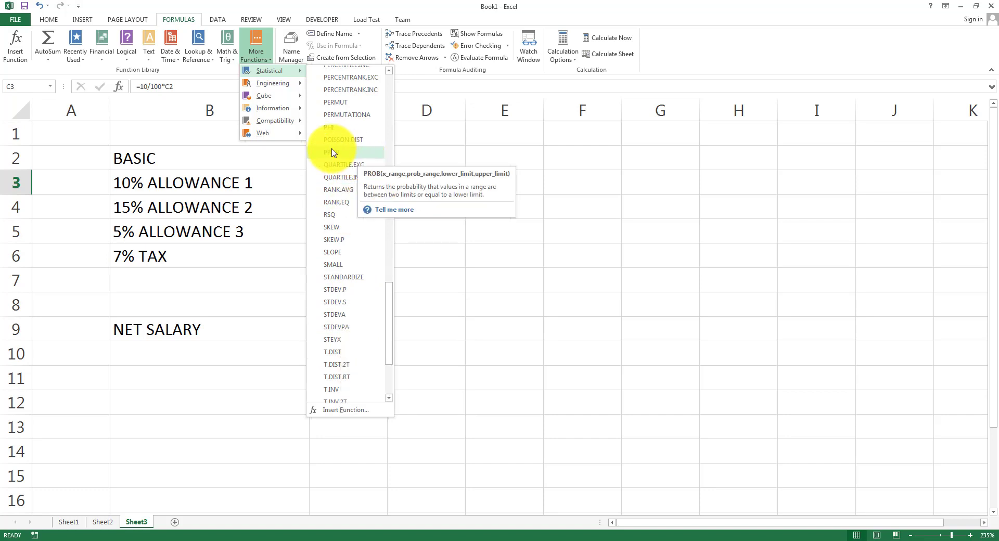
pyautogui.click(406, 540)
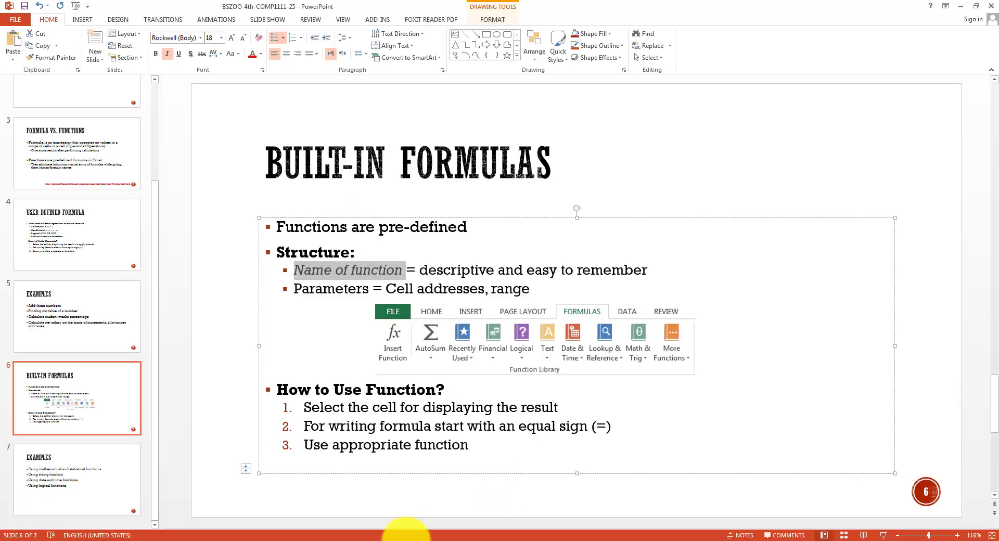
# Italicise the word 'Parameters' on the Built-in Formulas slide.
pyautogui.click(378, 275)
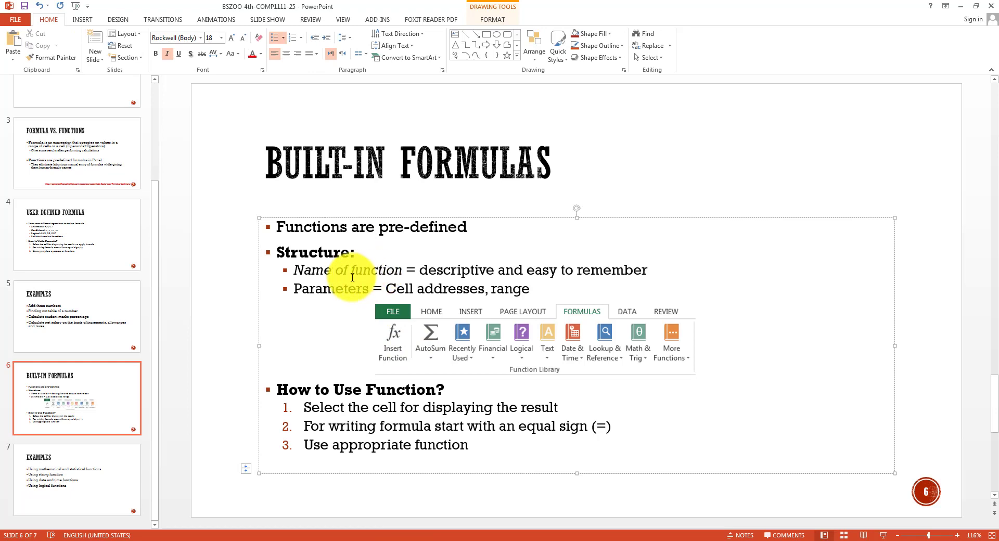
pyautogui.moveTo(302, 289); pyautogui.dragTo(365, 288)
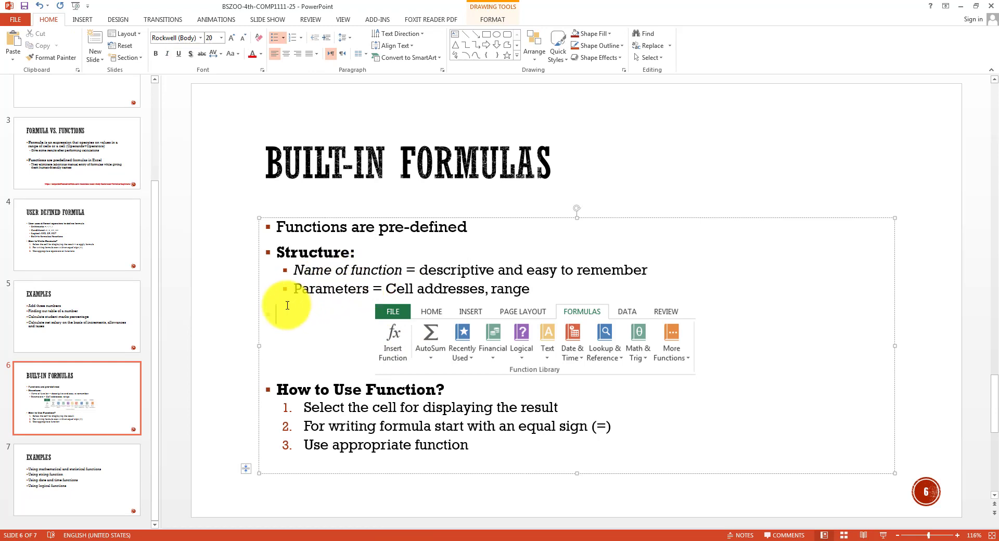
pyautogui.moveTo(285, 287); pyautogui.dragTo(370, 287)
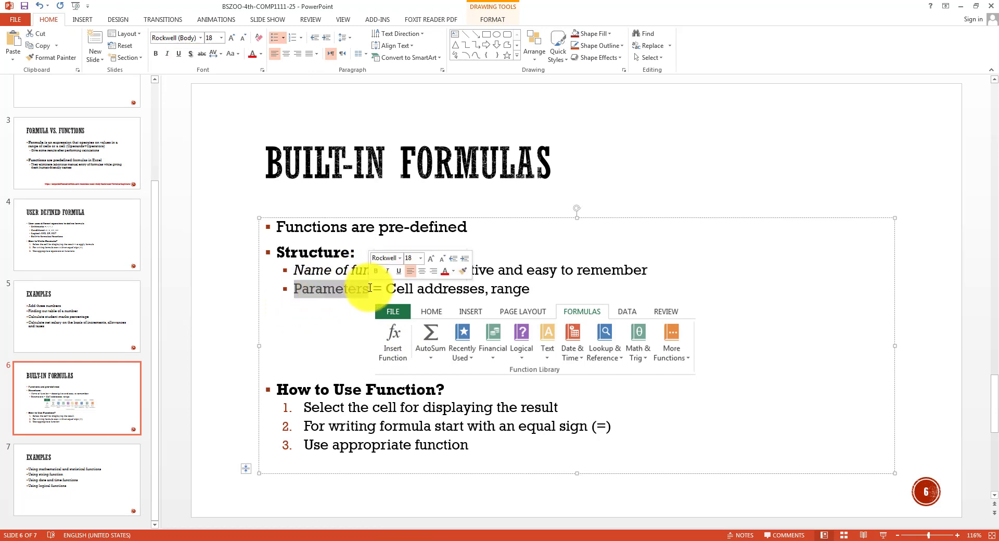
pyautogui.hotkey('ctrl', 'i')
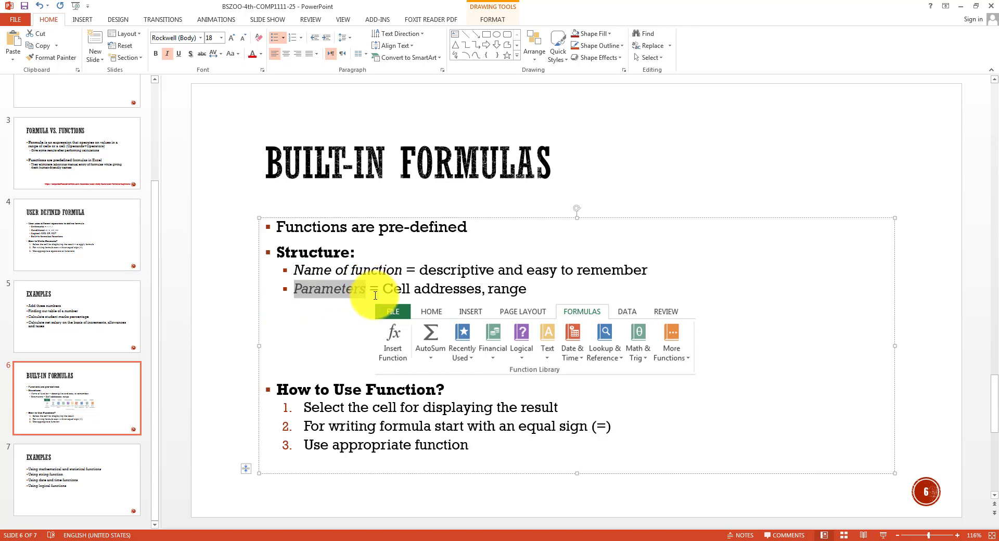
# Highlight 'Cell addresses, range' and the How to Use Function steps, then return to Excel.
pyautogui.moveTo(383, 289); pyautogui.dragTo(509, 292)
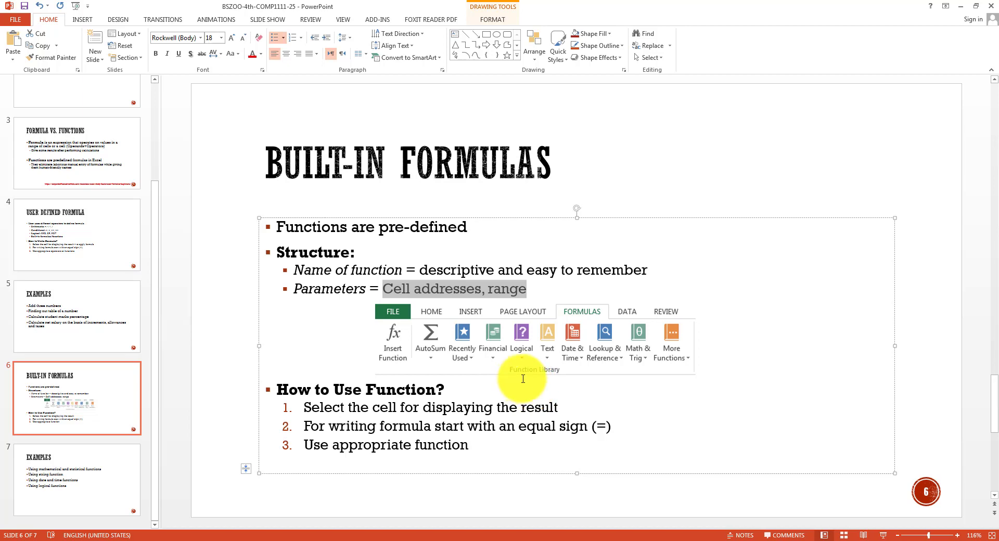
pyautogui.moveTo(281, 390); pyautogui.dragTo(456, 389)
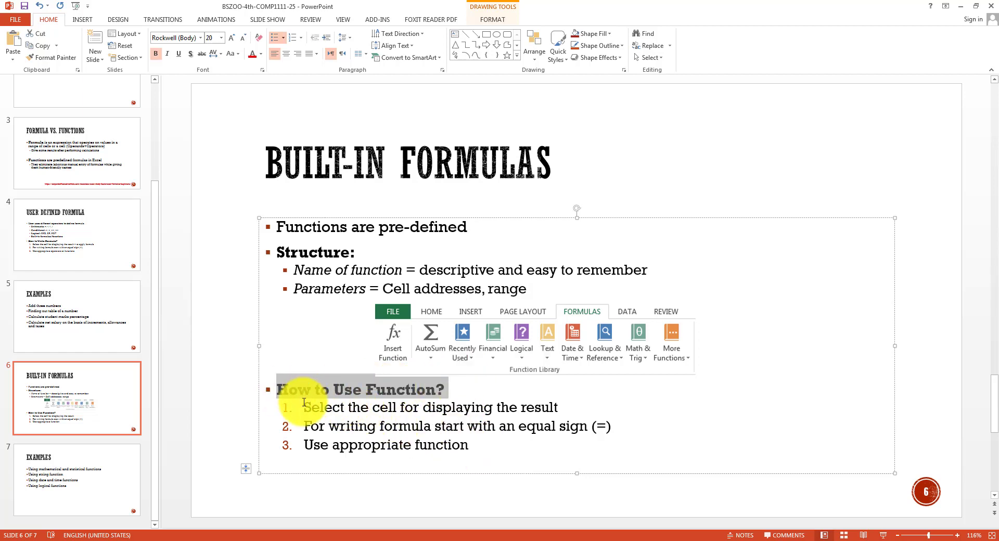
pyautogui.moveTo(301, 407); pyautogui.dragTo(576, 407)
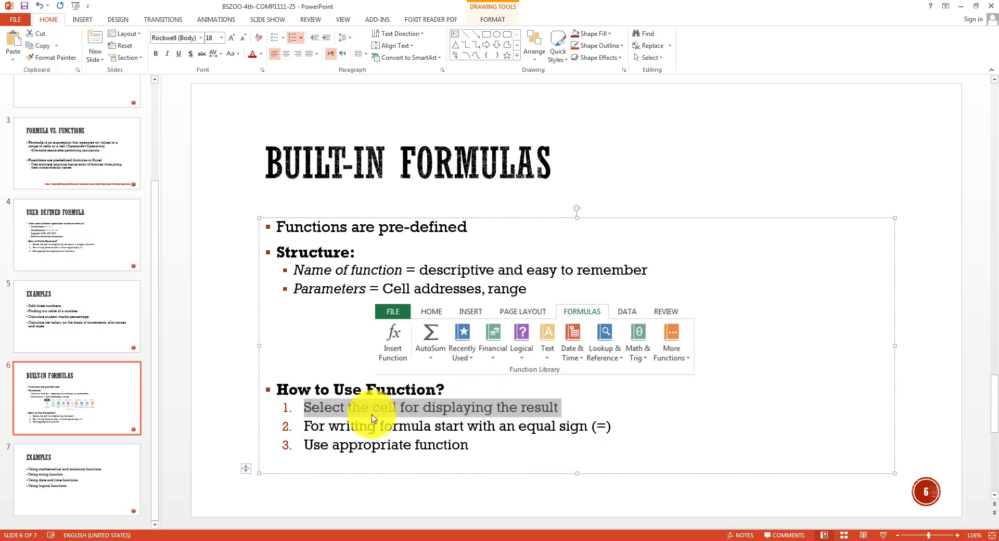
pyautogui.click(320, 427)
pyautogui.moveTo(320, 426); pyautogui.dragTo(616, 426)
pyautogui.moveTo(471, 443); pyautogui.dragTo(303, 443)
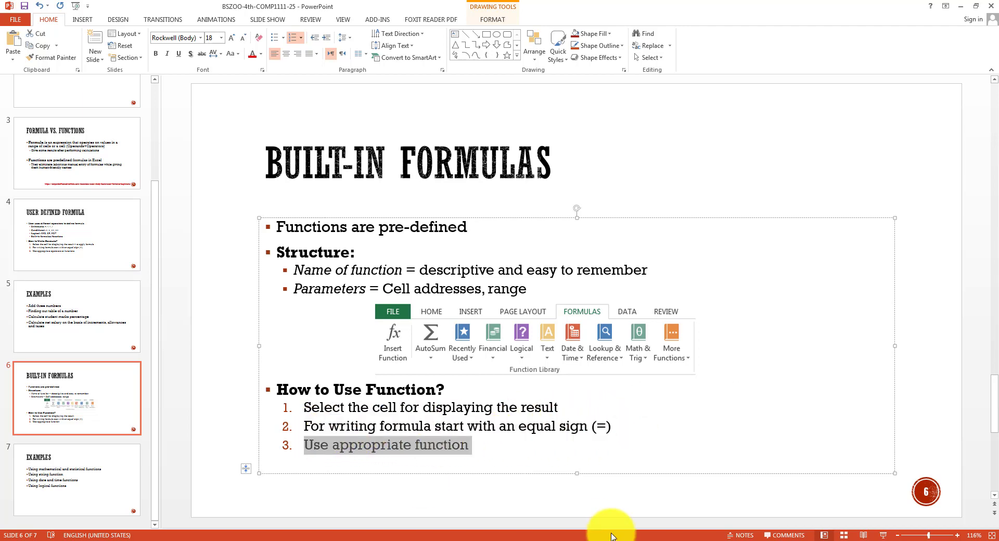
pyautogui.click(526, 535)
pyautogui.click(527, 285)
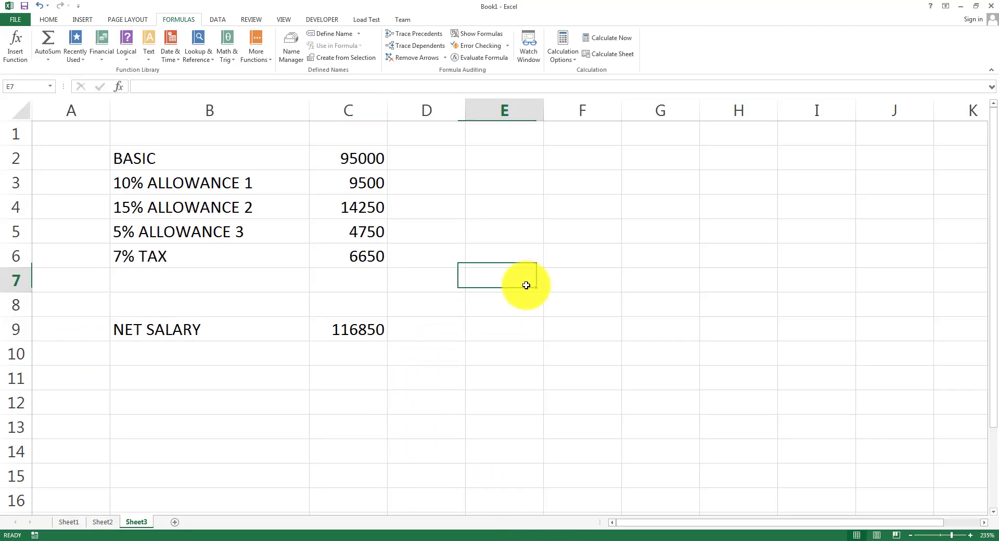
# Enter =SUM(C2,C3,C4,C5) in E4 to total BASIC and allowances as 123500.
pyautogui.moveTo(373, 158); pyautogui.dragTo(378, 229)
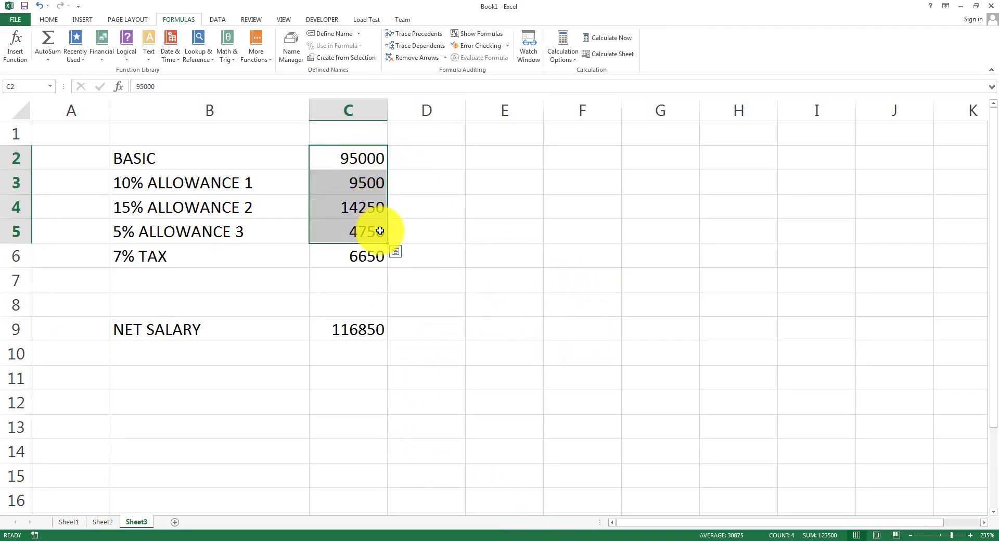
pyautogui.click(486, 212)
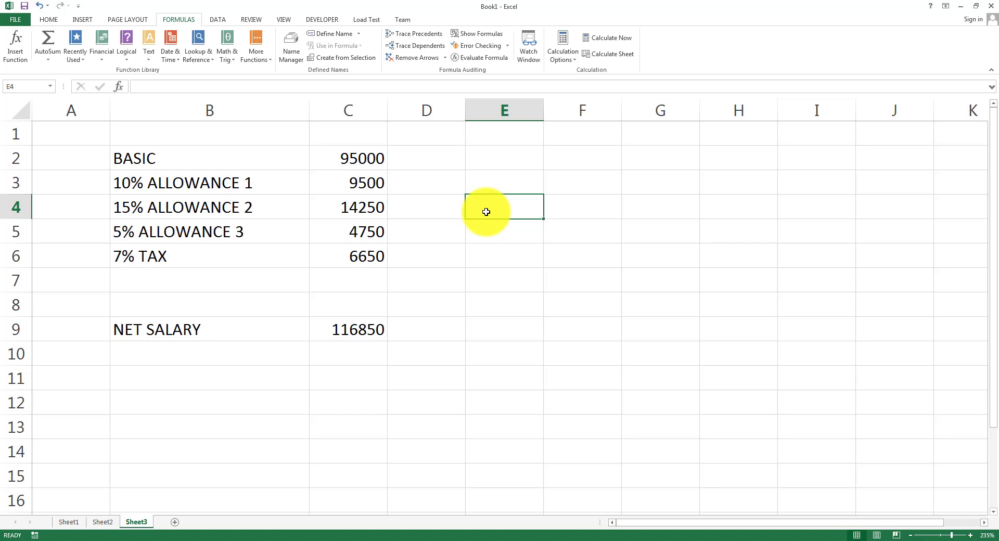
pyautogui.write('=')
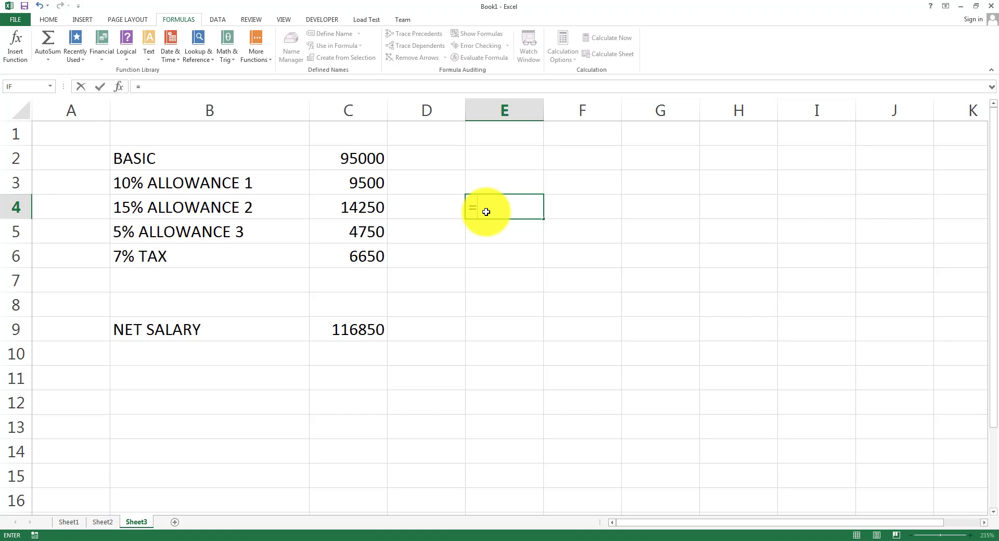
pyautogui.write('SUM')
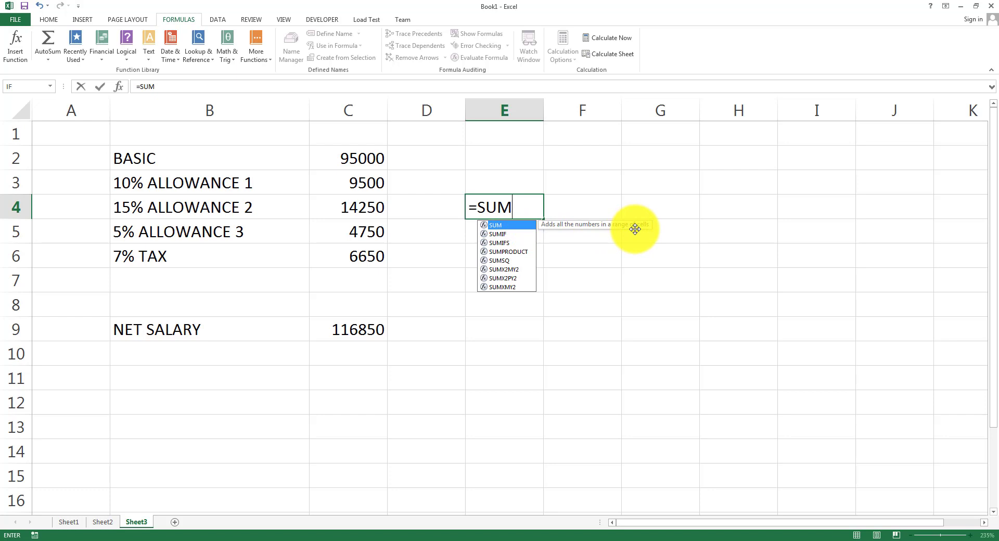
pyautogui.write('(')
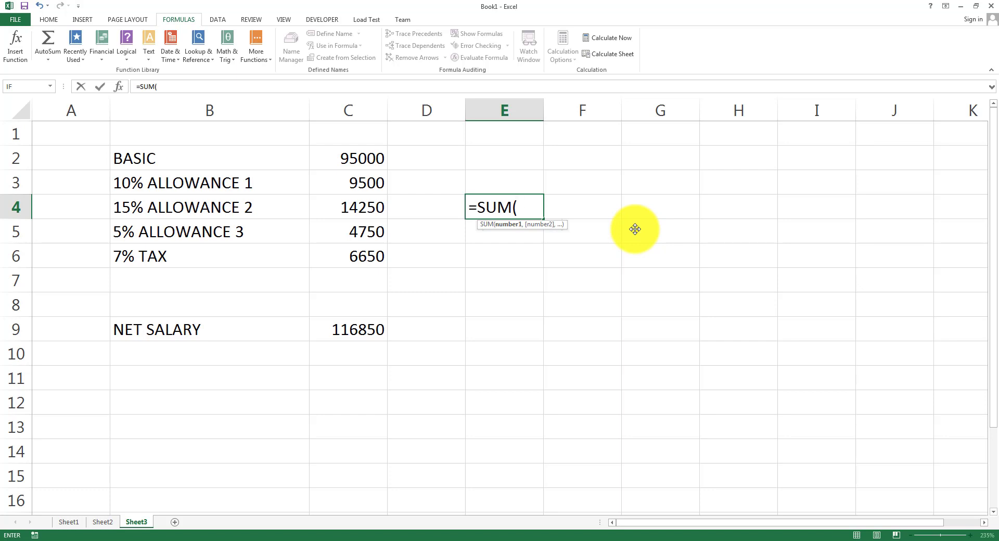
pyautogui.write('C2,C')
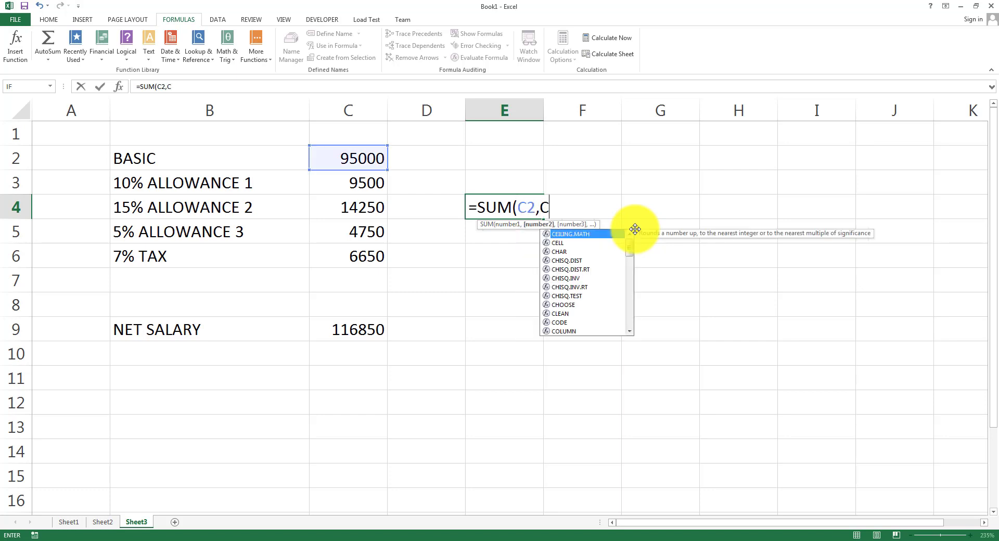
pyautogui.write('3,C4,C')
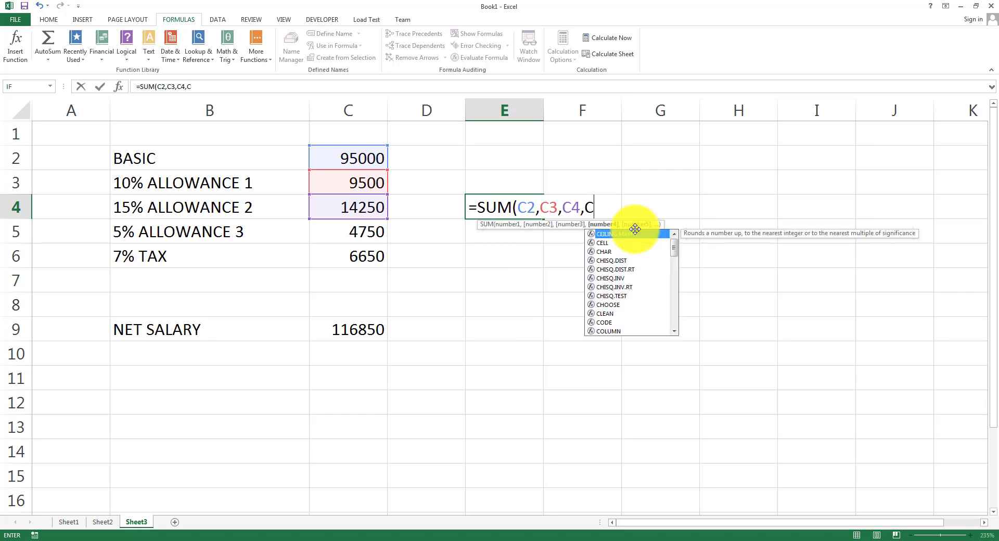
pyautogui.write('5)')
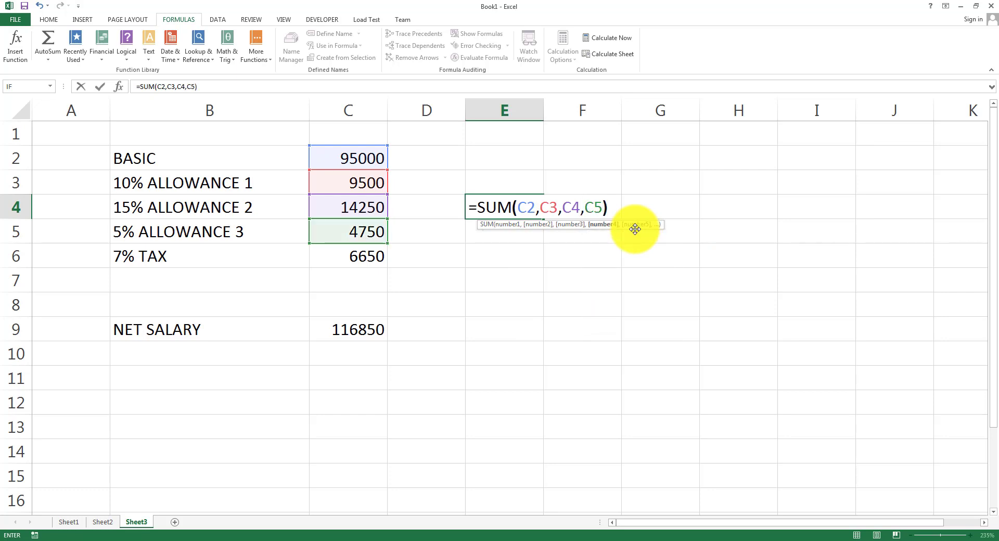
pyautogui.press('Return')
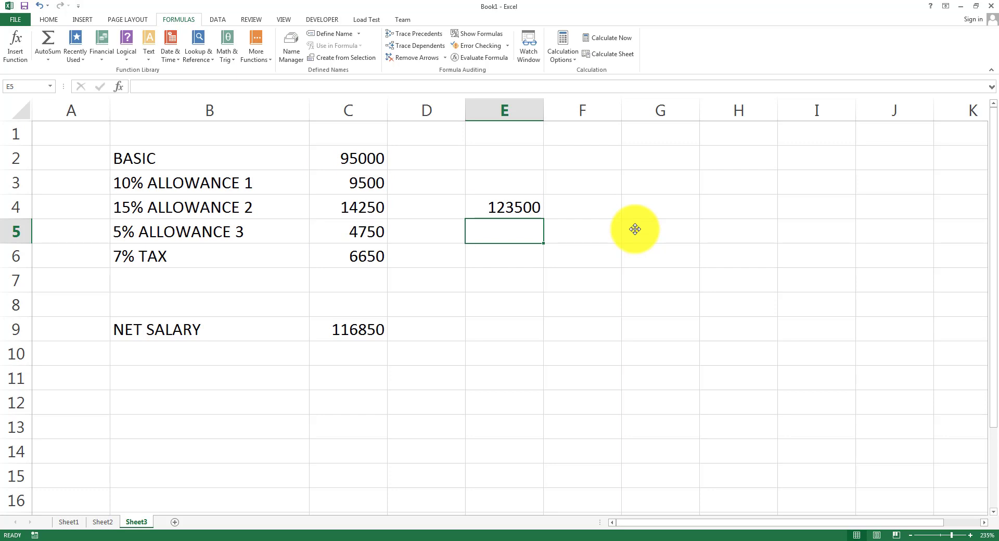
# Enter =SUM(C2:C5) in E5, also returning 123500.
pyautogui.write('=SUM')
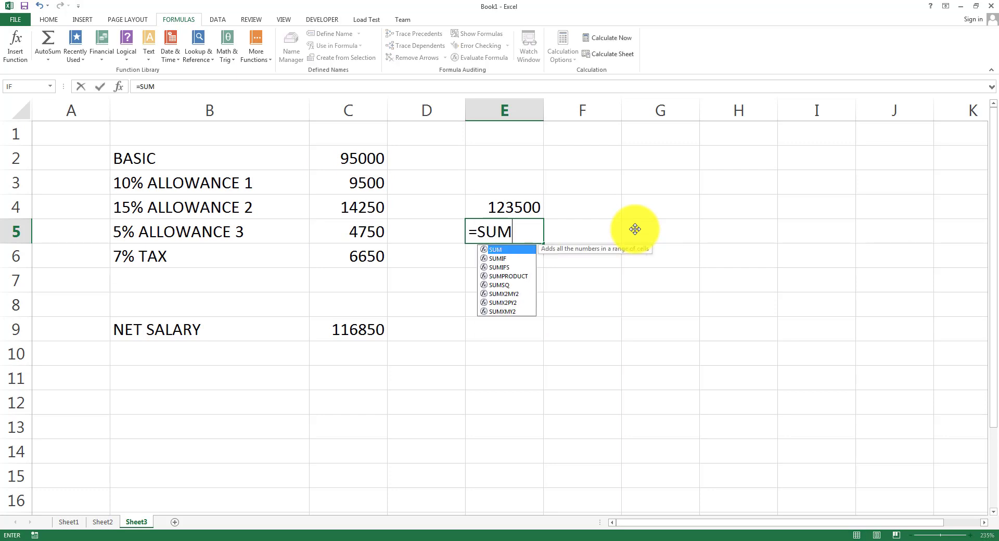
pyautogui.write('(C2')
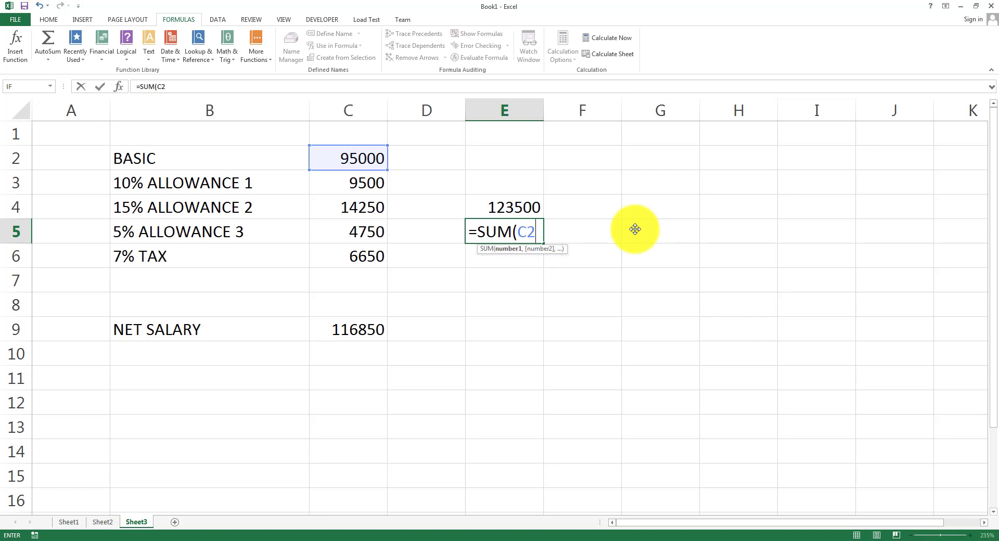
pyautogui.write(':')
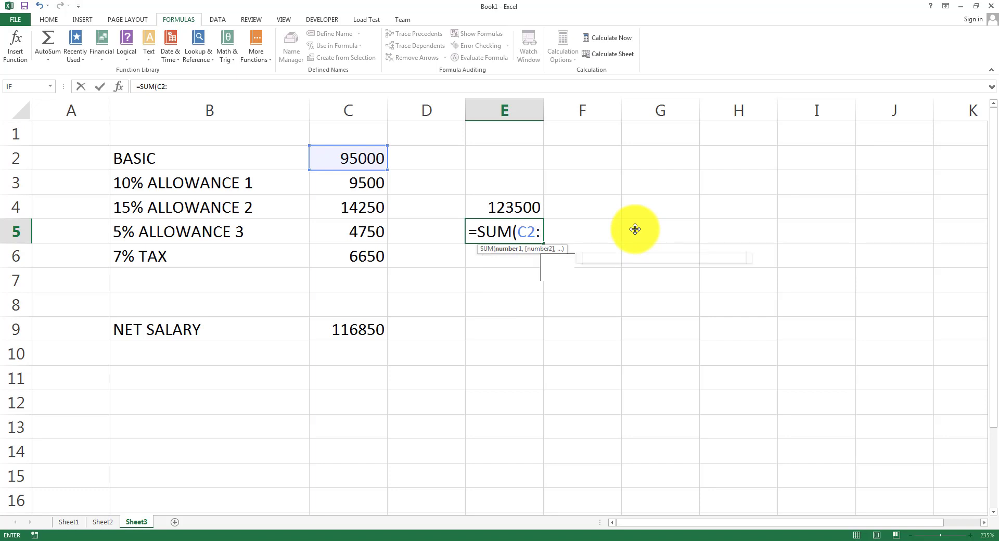
pyautogui.write('C5')
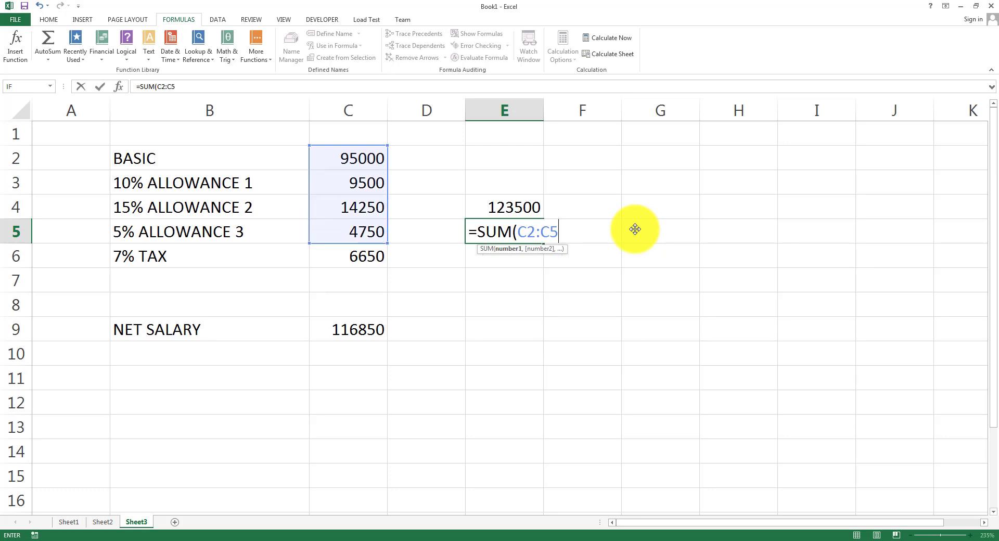
pyautogui.write(')')
pyautogui.press('Return')
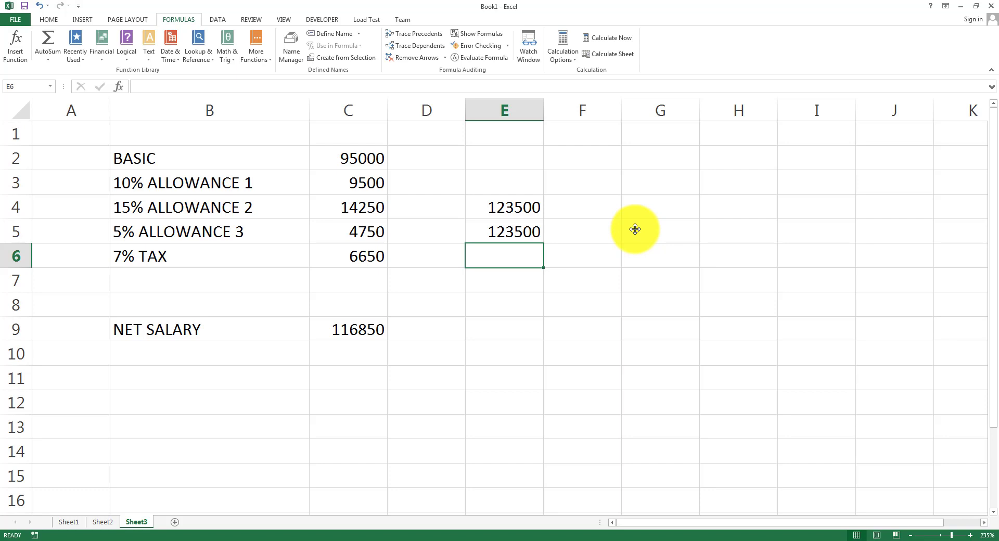
# After checking E4 and E5, enter =(C3+C4+C5)/3 in E7 to get 9500.
pyautogui.click(531, 201)
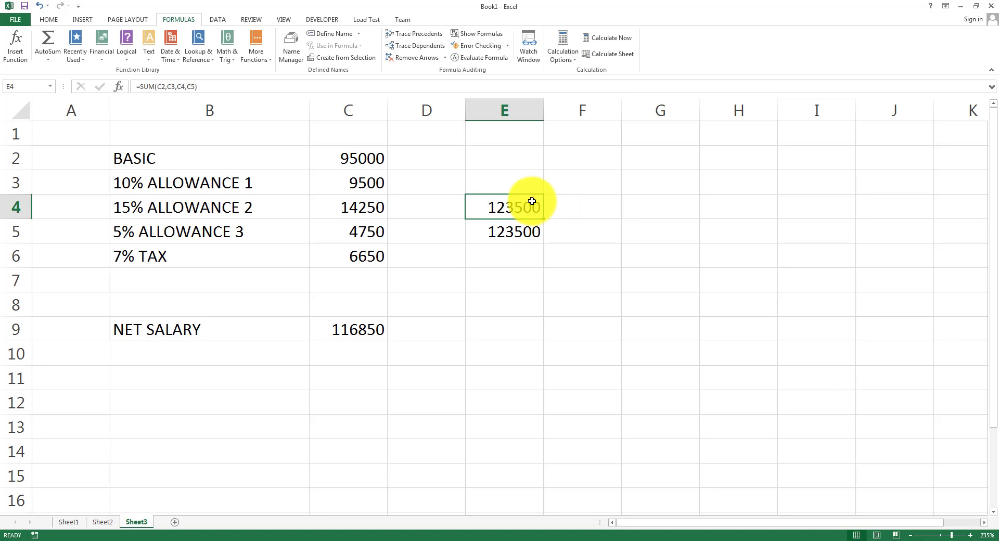
pyautogui.click(530, 237)
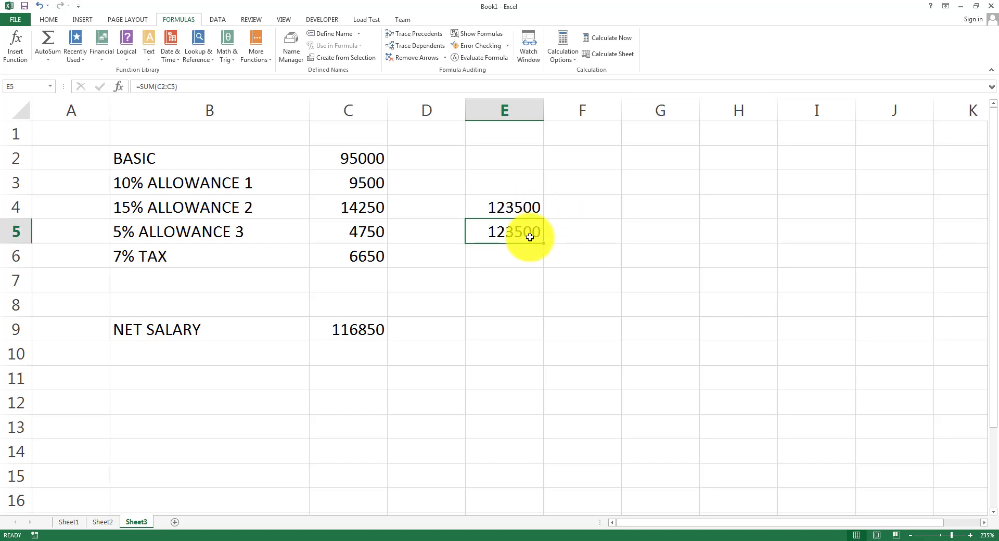
pyautogui.click(580, 152)
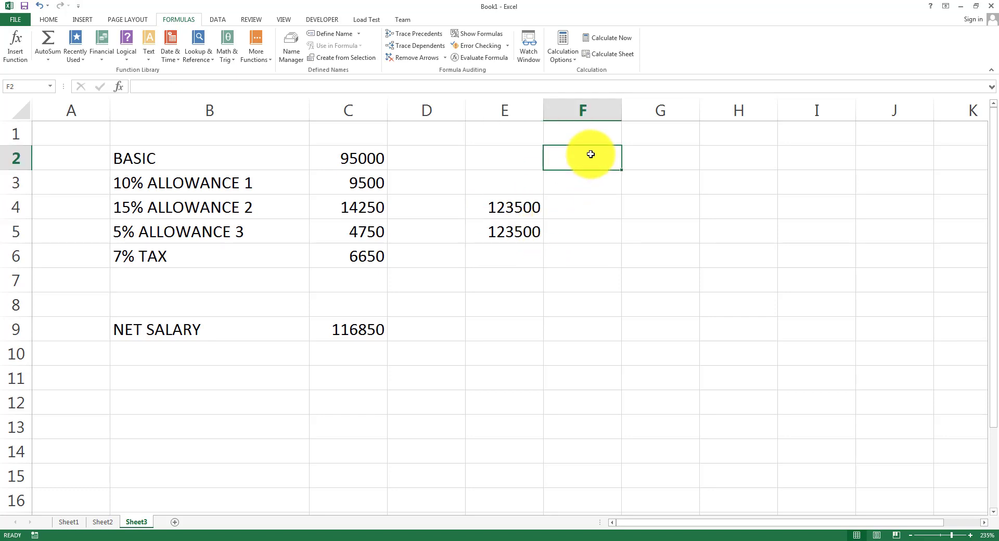
pyautogui.moveTo(350, 185); pyautogui.dragTo(358, 235)
pyautogui.click(487, 282)
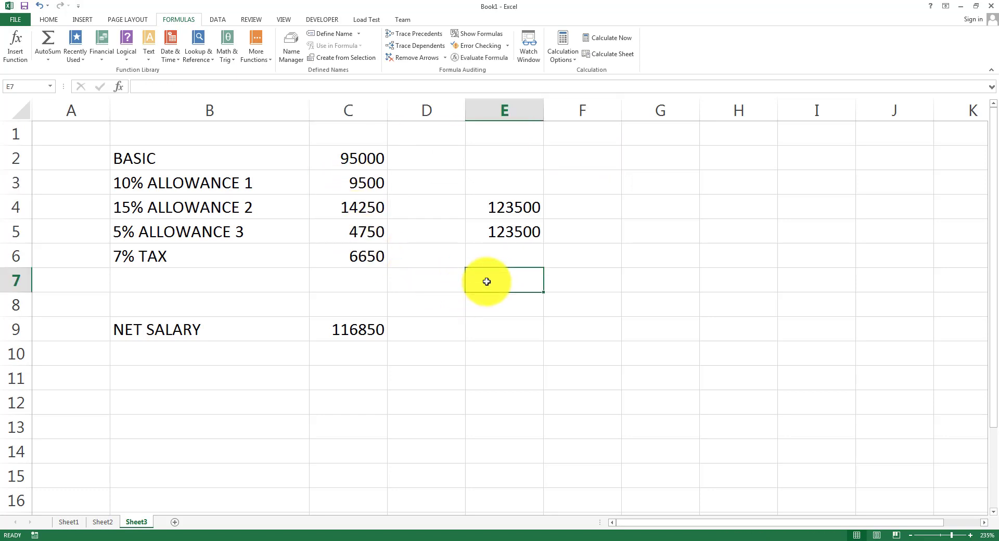
pyautogui.write('=')
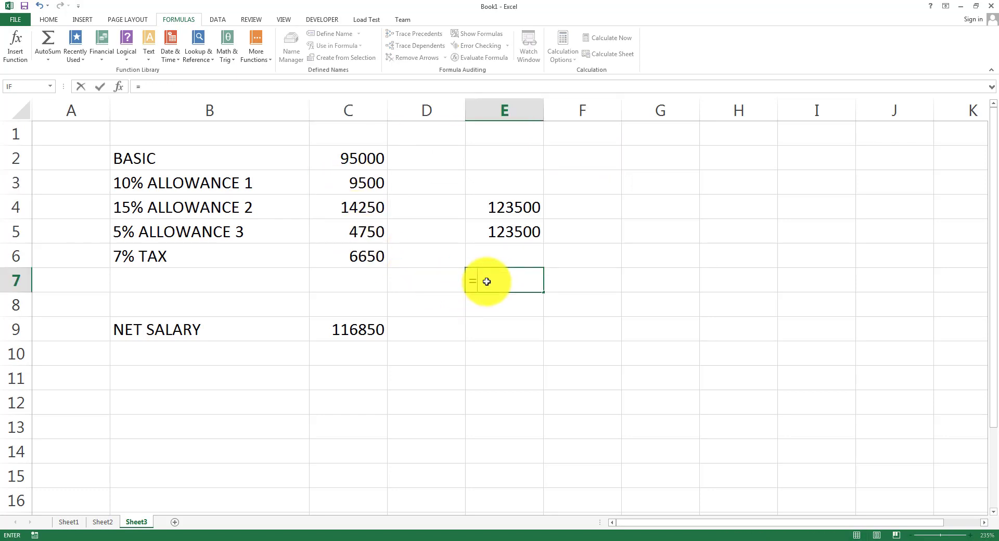
pyautogui.write('(C3+C')
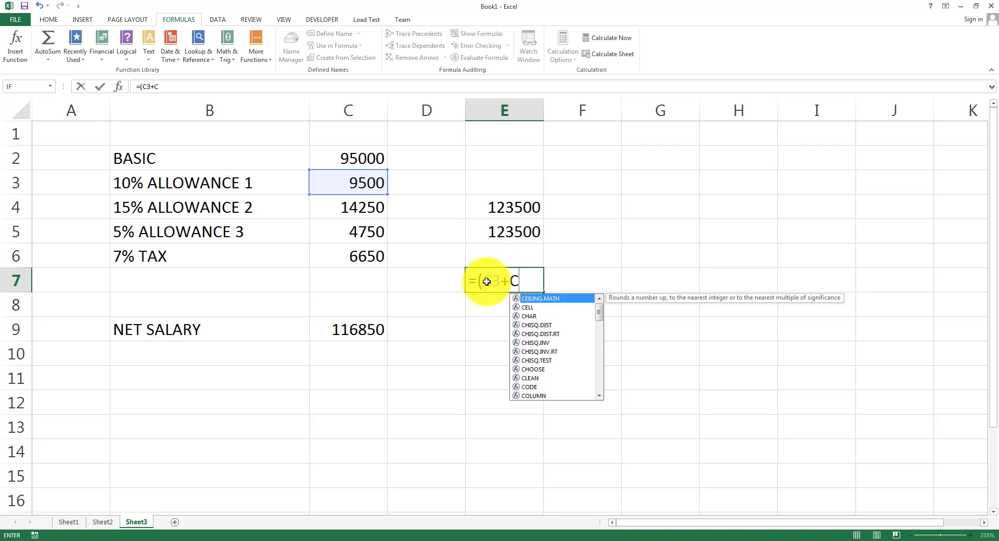
pyautogui.write('4+C5')
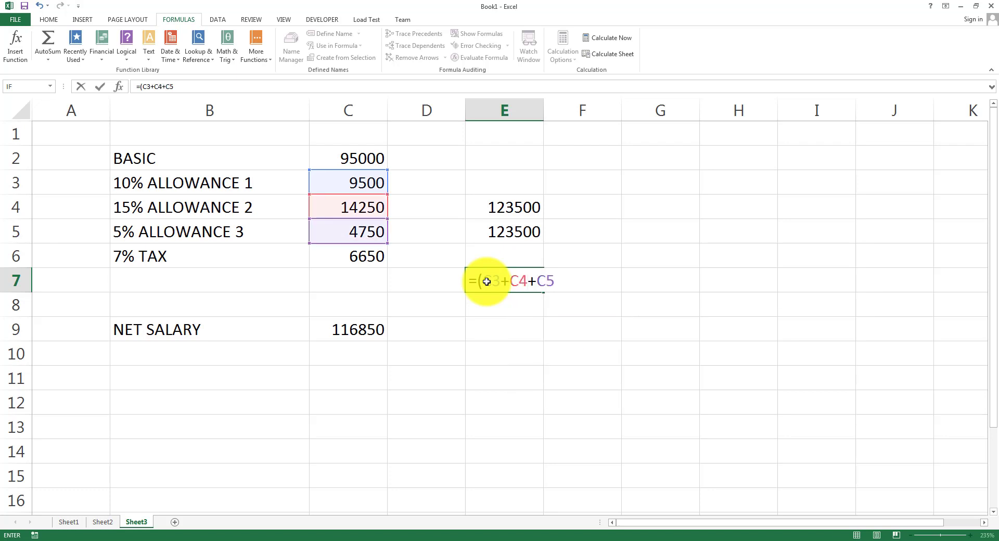
pyautogui.write(')/3')
pyautogui.press('Return')
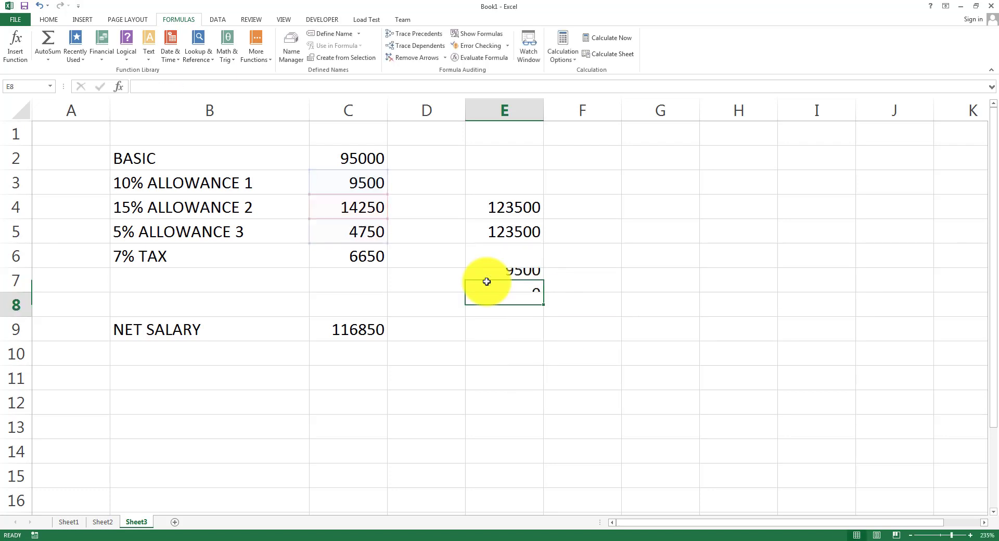
pyautogui.click(487, 282)
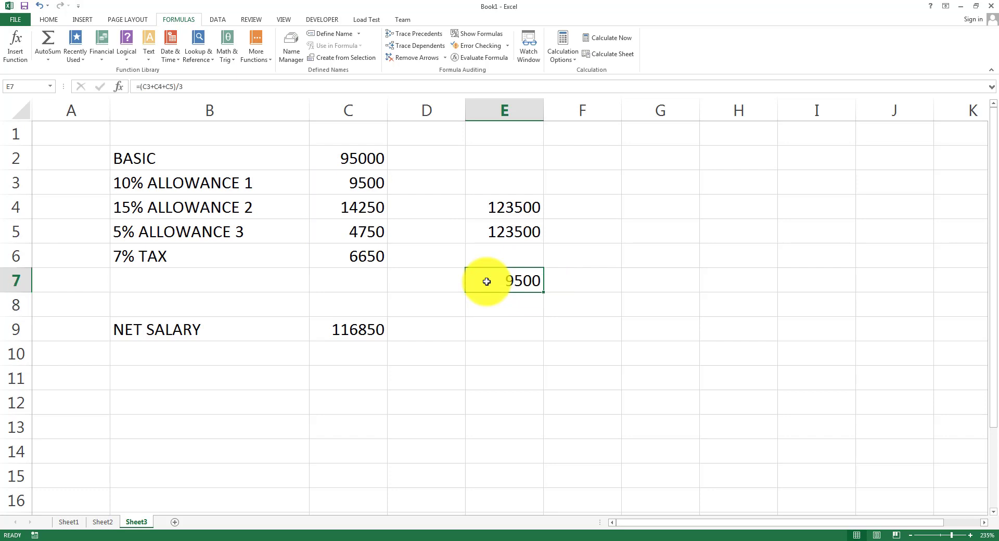
# Widen column E to about 30.71.
pyautogui.click(179, 87)
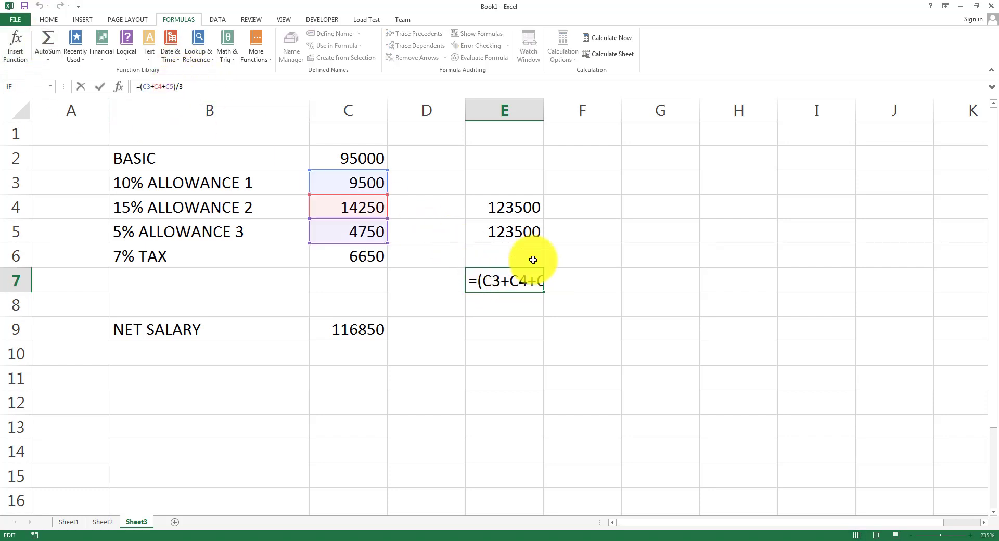
pyautogui.click(551, 110)
pyautogui.click(511, 111)
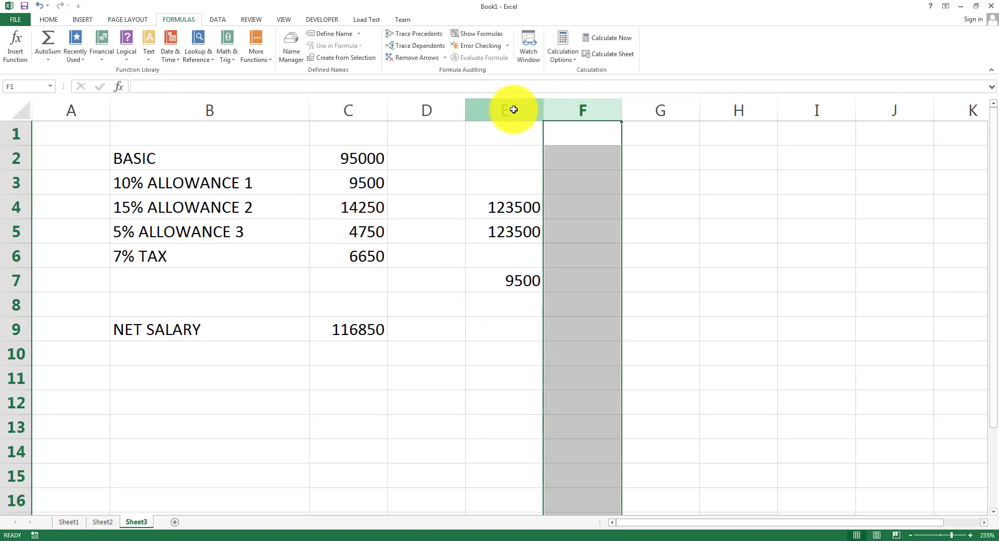
pyautogui.click(536, 291)
pyautogui.moveTo(543, 106); pyautogui.dragTo(736, 111)
# Remove the brackets from E7's formula to show that C5/3 divides first.
pyautogui.doubleClick(573, 279)
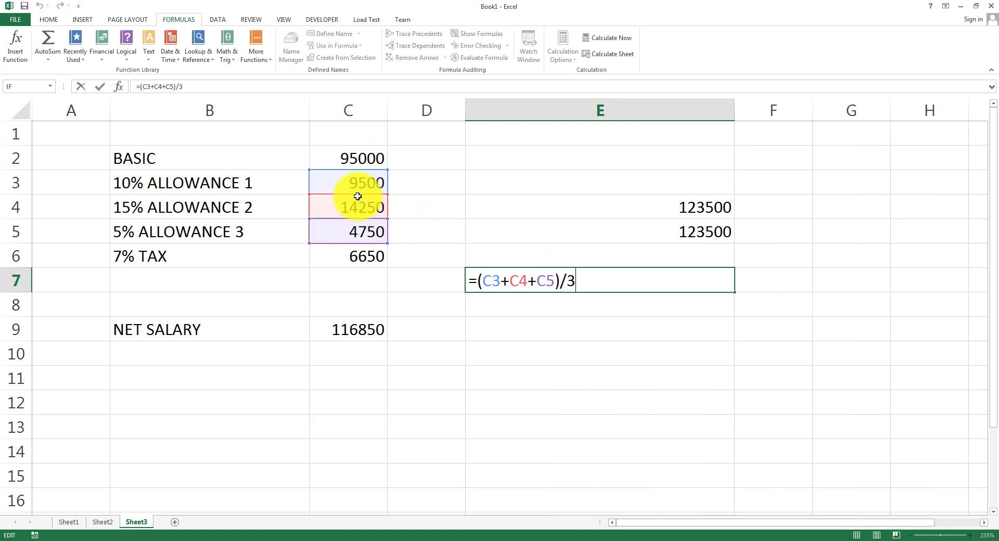
pyautogui.moveTo(555, 281); pyautogui.dragTo(484, 288)
pyautogui.click(580, 286)
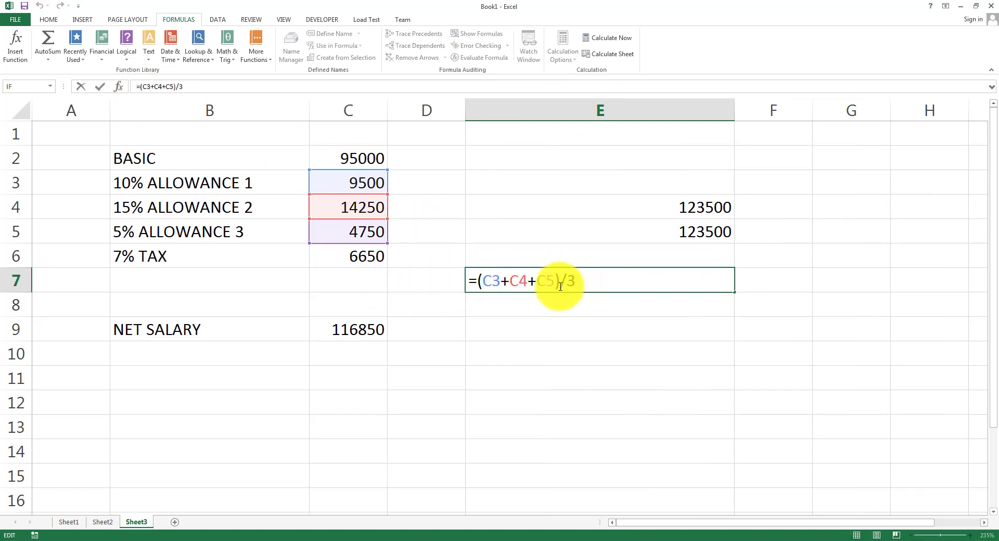
pyautogui.click(560, 286)
pyautogui.press('BackSpace')
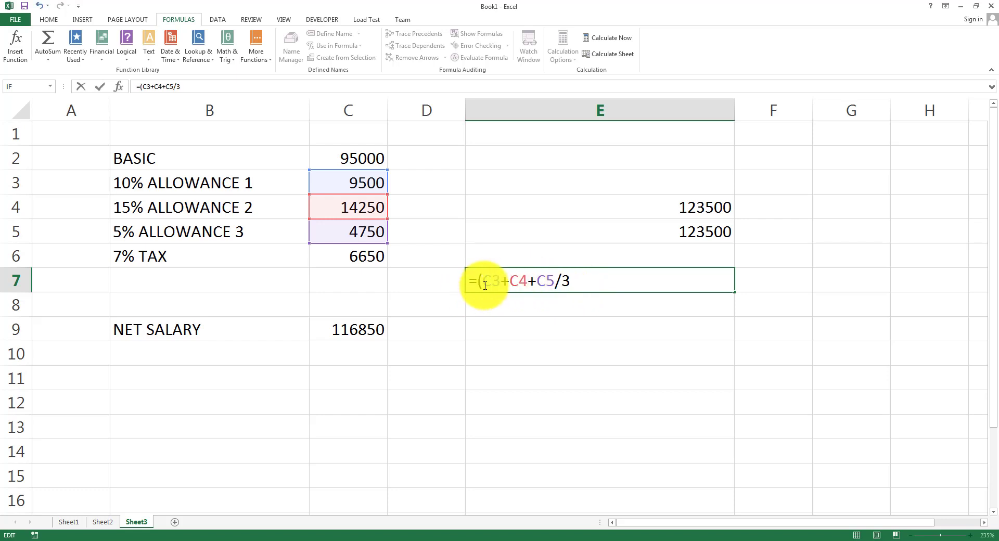
pyautogui.click(483, 286)
pyautogui.press('BackSpace')
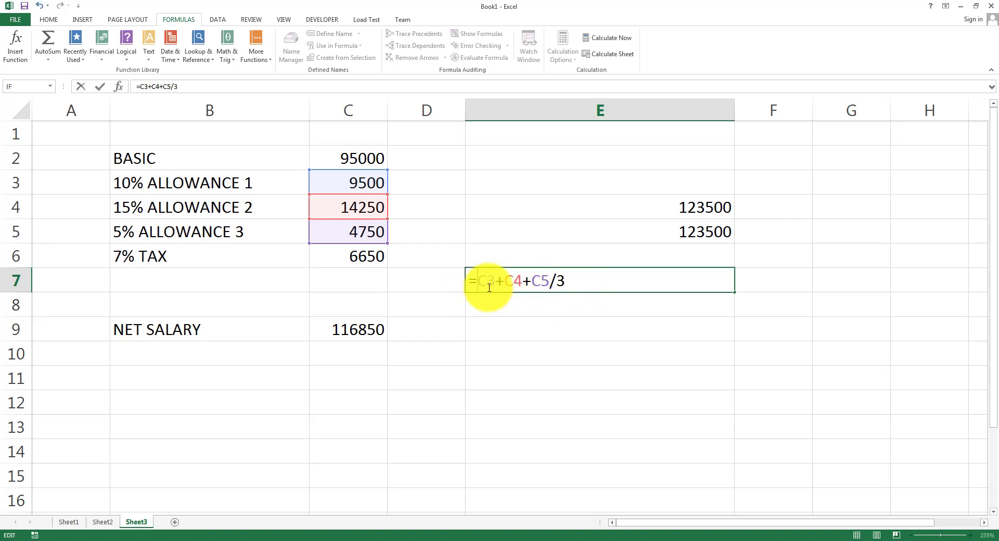
pyautogui.moveTo(534, 279); pyautogui.dragTo(570, 279)
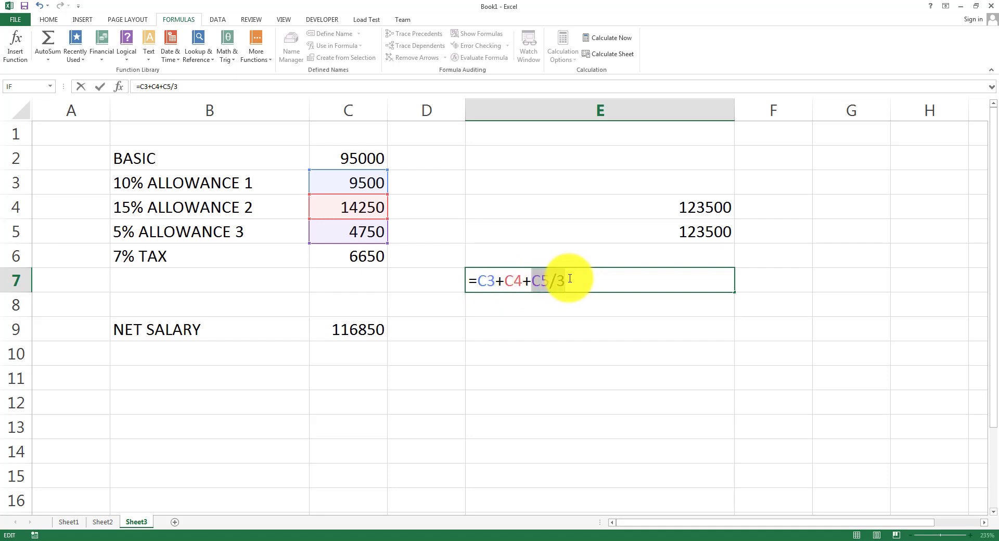
# Put the brackets back around C3+C4+C5 in E7's formula.
pyautogui.click(481, 275)
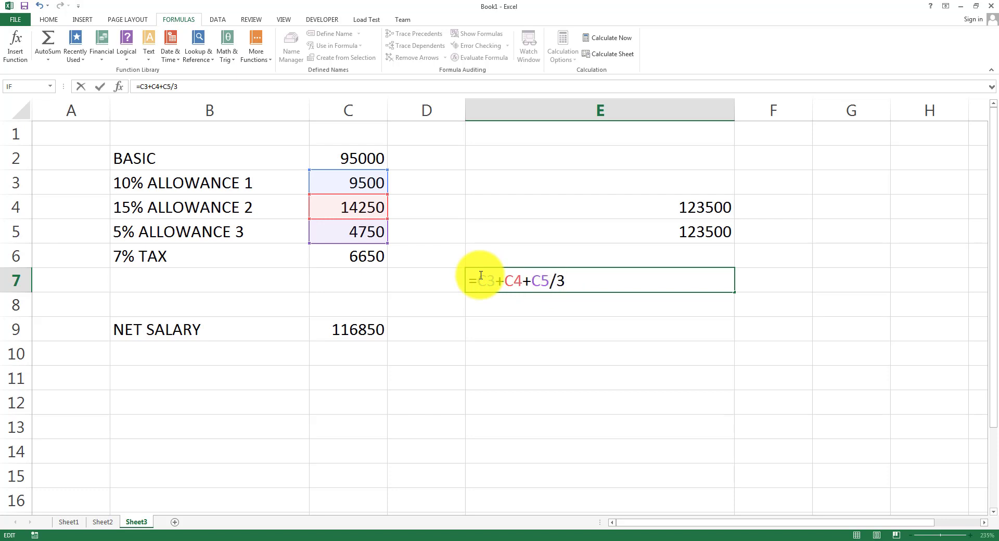
pyautogui.write('(')
pyautogui.click(552, 280)
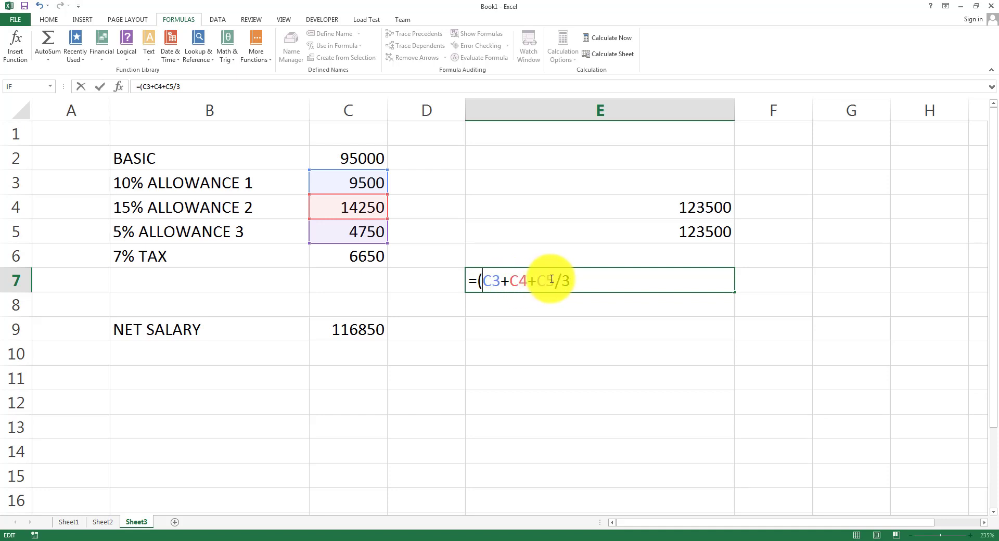
pyautogui.write(')')
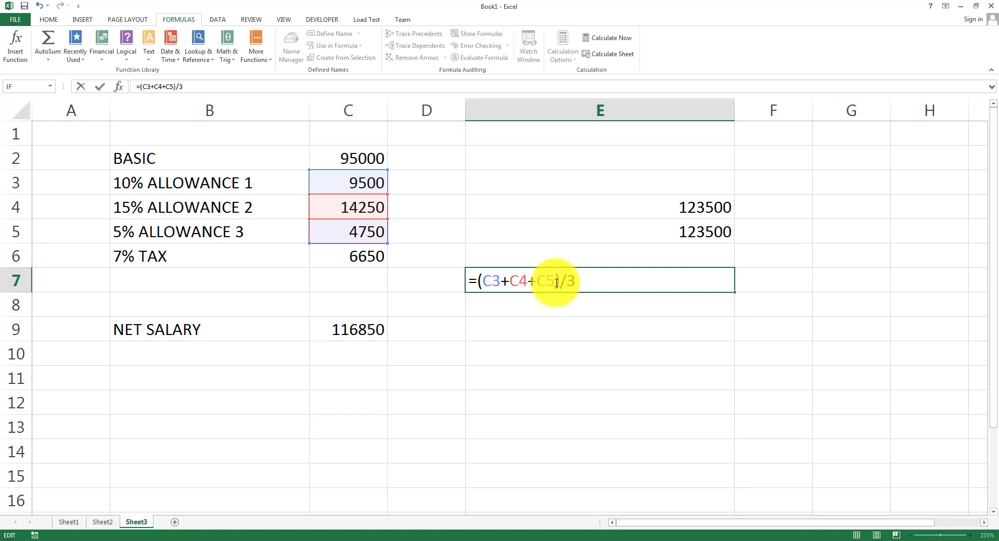
pyautogui.moveTo(560, 281); pyautogui.dragTo(480, 285)
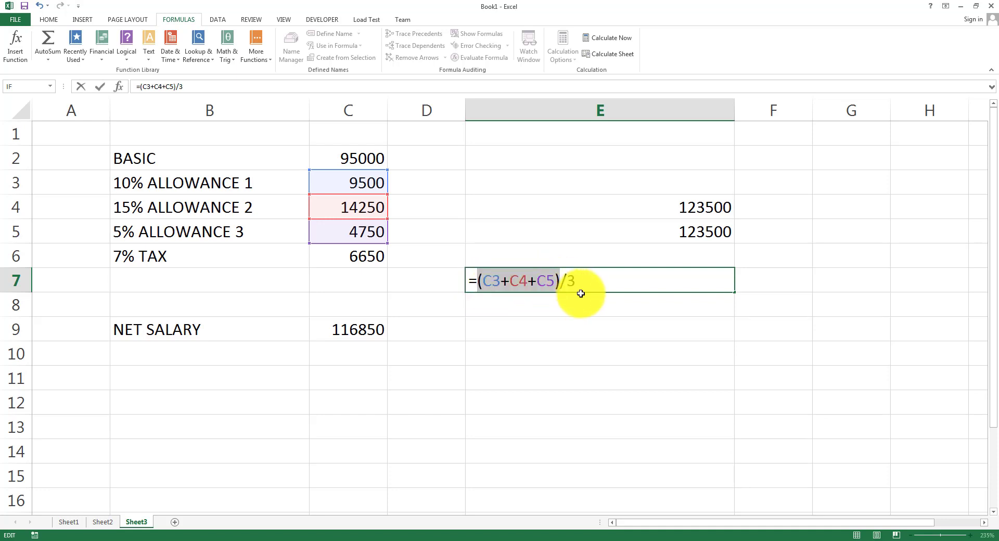
# Cancel the E7 edit, keeping 9500, and start =AVERAGE in E9.
pyautogui.click(584, 324)
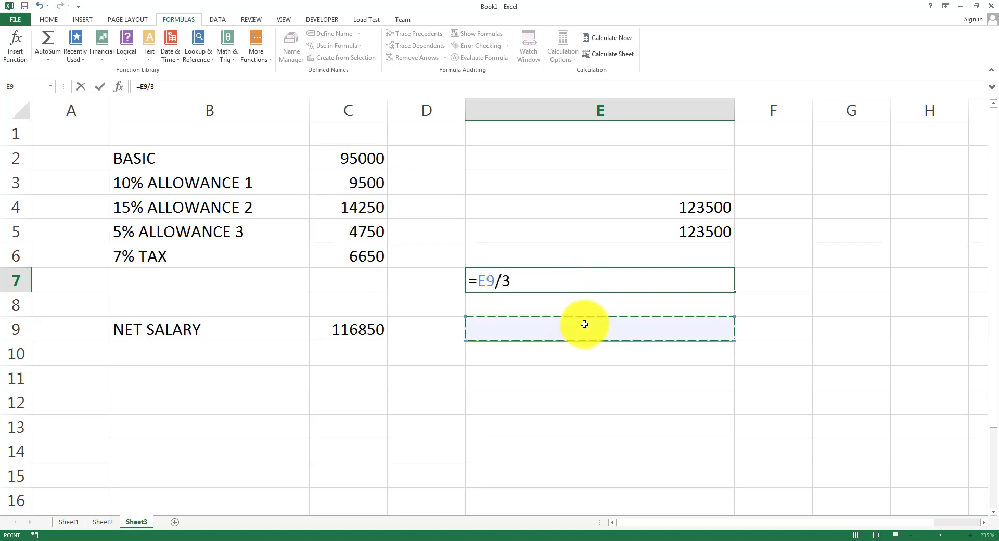
pyautogui.press('Escape')
pyautogui.click(585, 325)
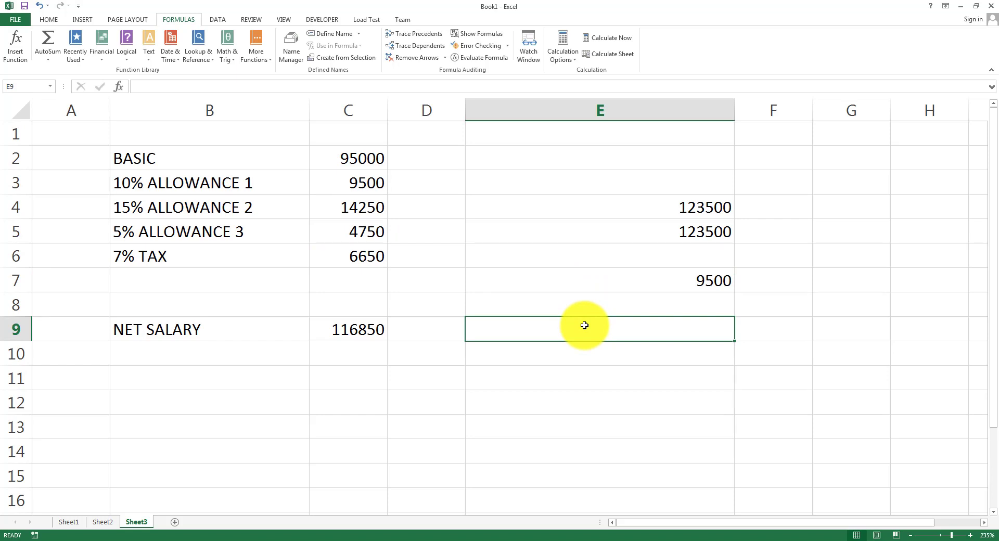
pyautogui.write('=AVERAGE')
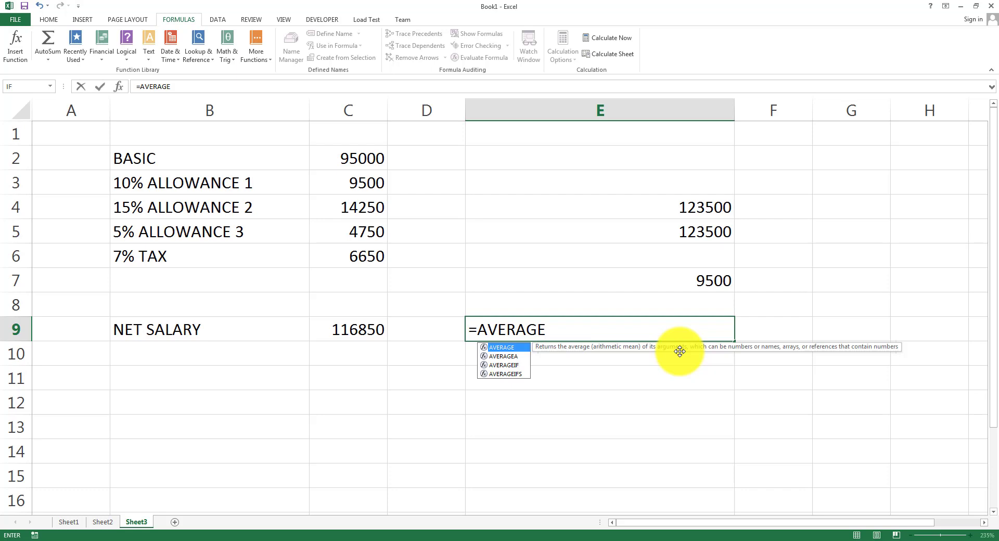
# Complete E9 as =AVERAGE(C3:C5), dropping the stray /3, to get 9500.
pyautogui.write('(')
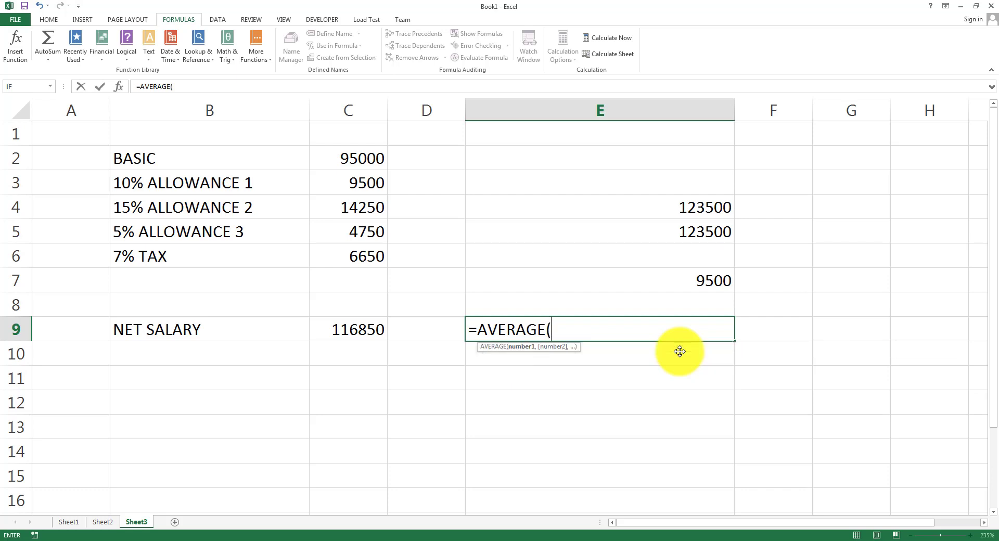
pyautogui.write('C3')
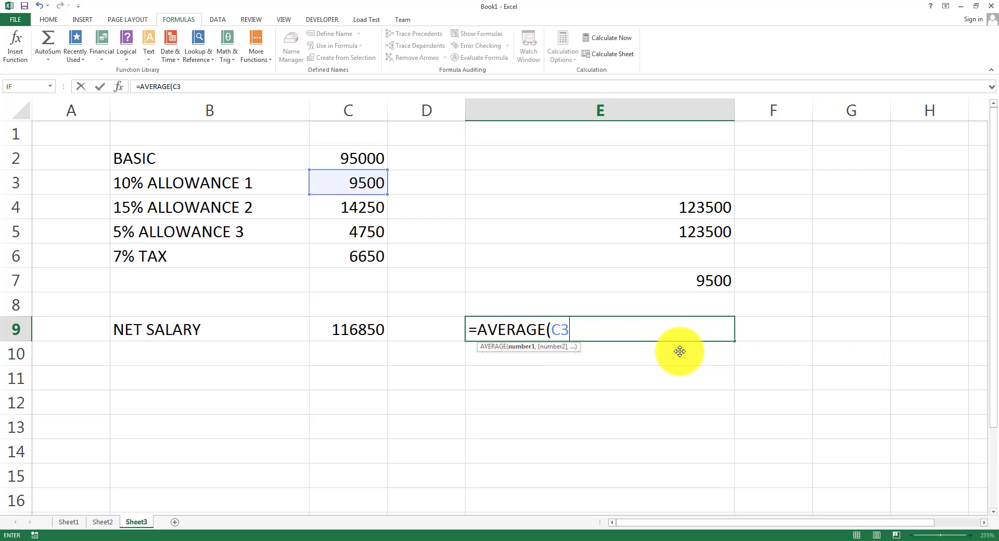
pyautogui.write(':C5)')
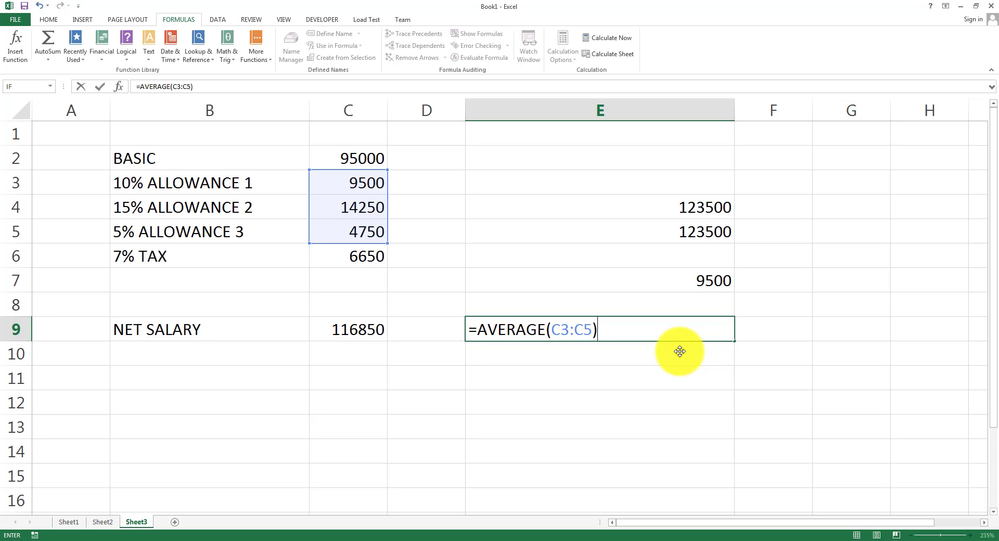
pyautogui.write('/3')
pyautogui.press('BackSpace')
pyautogui.press('BackSpace')
pyautogui.press('Return')
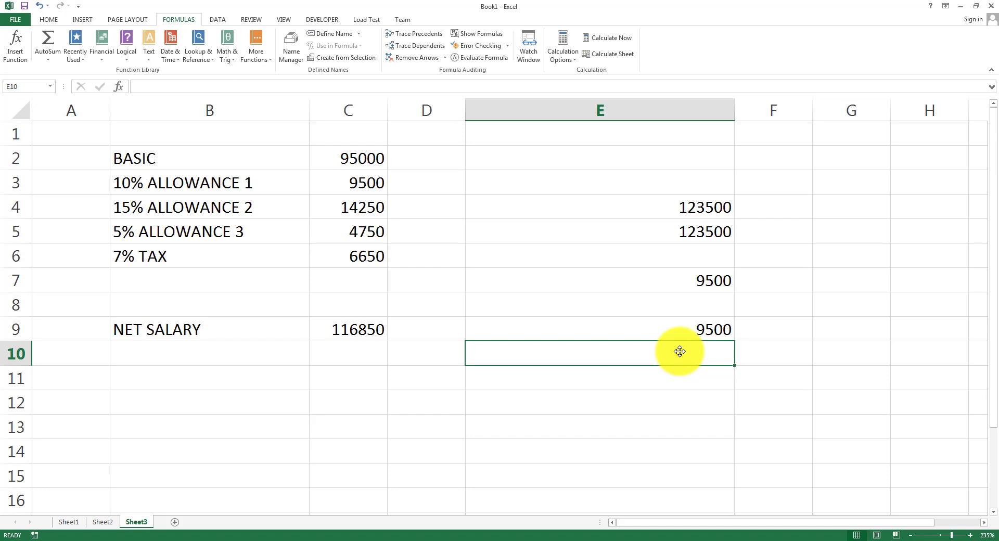
# Compare the bracketed formula in E7 with the AVERAGE formula in E9, then go to PowerPoint.
pyautogui.click(680, 279)
pyautogui.click(686, 329)
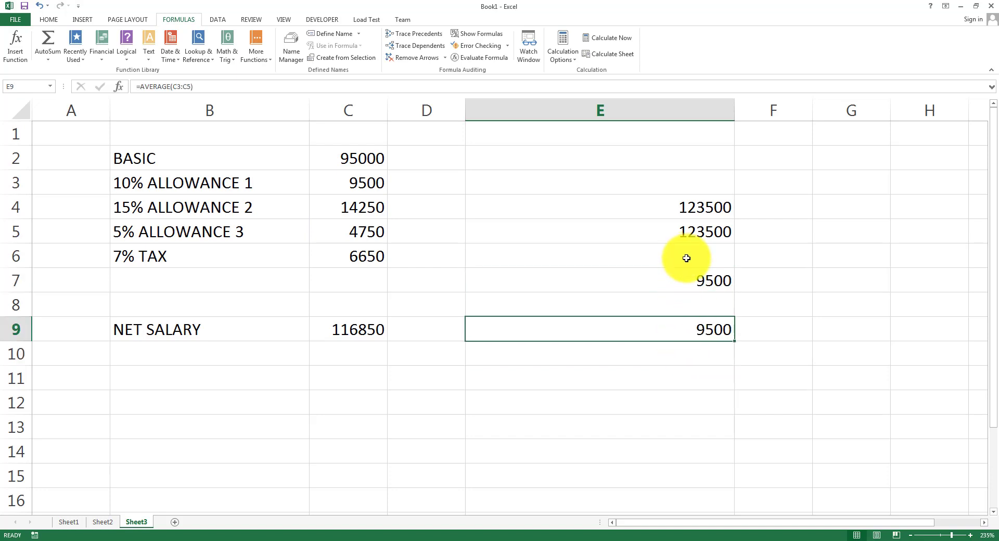
pyautogui.click(686, 281)
pyautogui.click(686, 329)
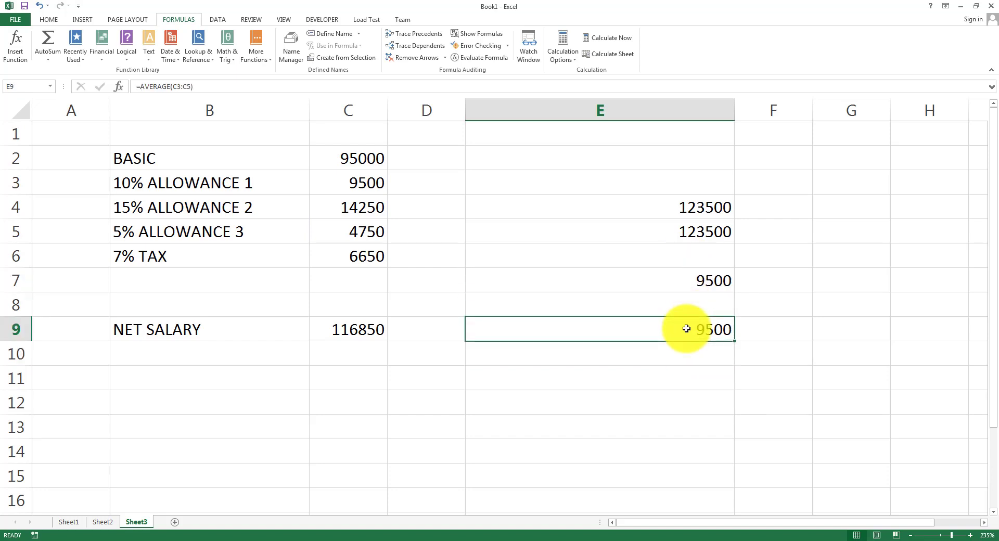
pyautogui.click(622, 279)
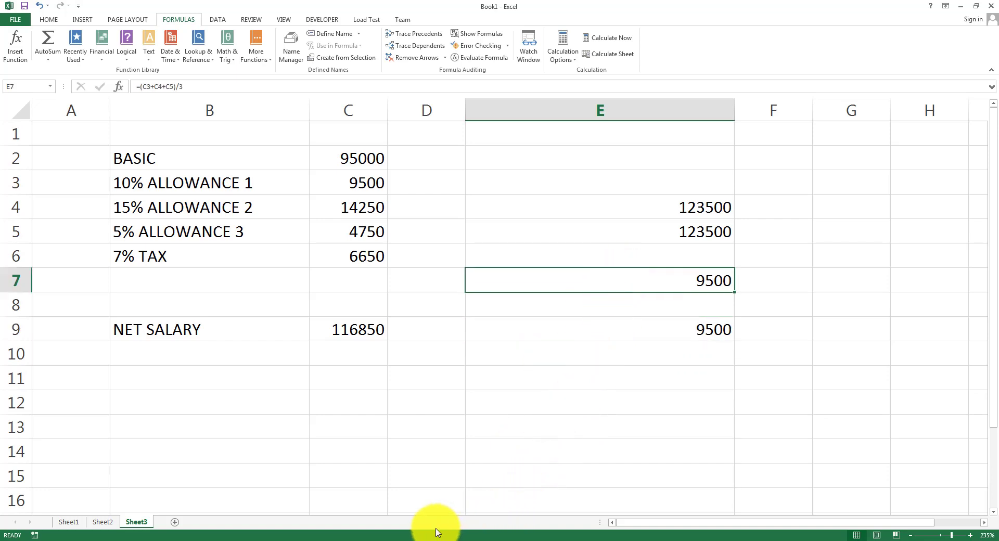
pyautogui.click(398, 540)
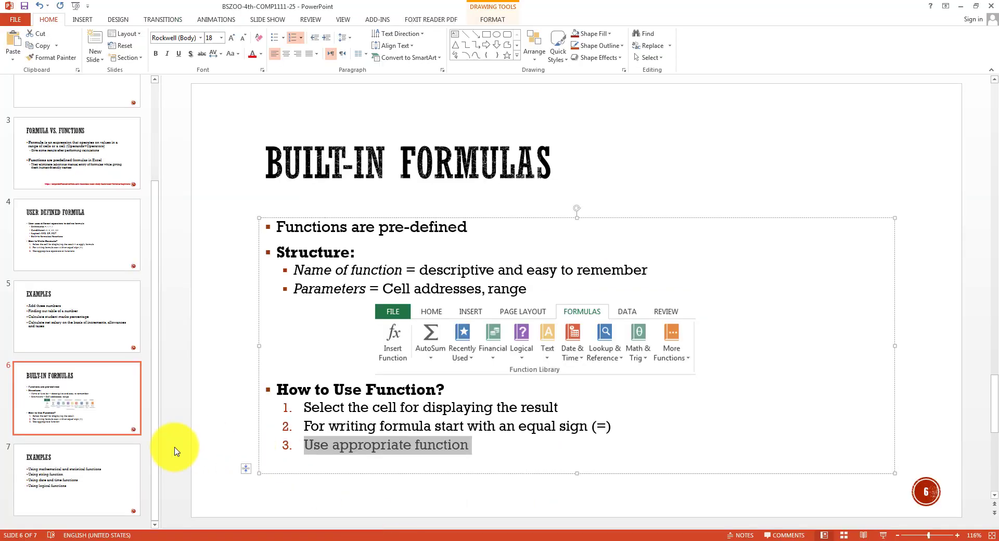
# Show the Examples slide, mark the mathematical and statistical functions bullet, then return to E9.
pyautogui.click(95, 461)
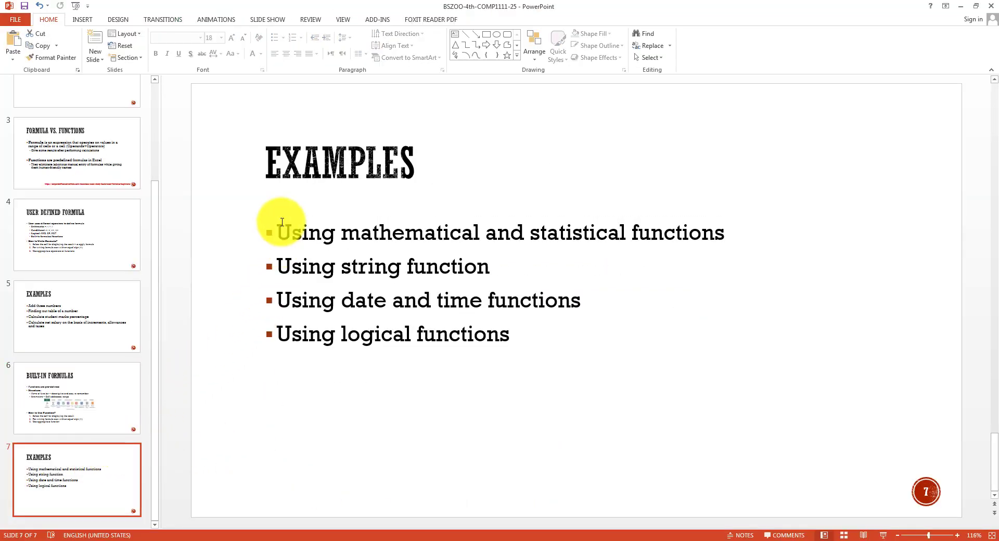
pyautogui.moveTo(276, 229); pyautogui.dragTo(725, 231)
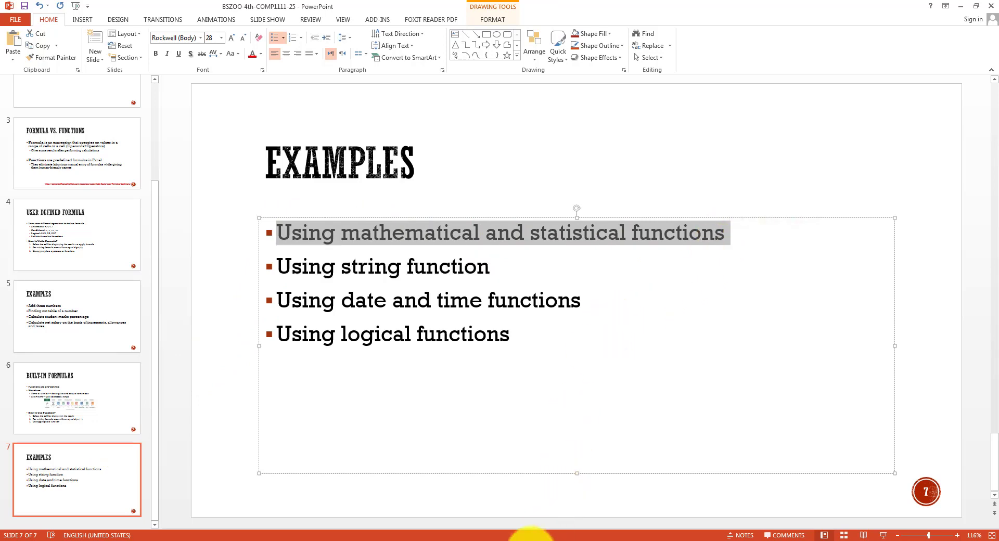
pyautogui.click(530, 539)
pyautogui.click(669, 297)
pyautogui.click(696, 337)
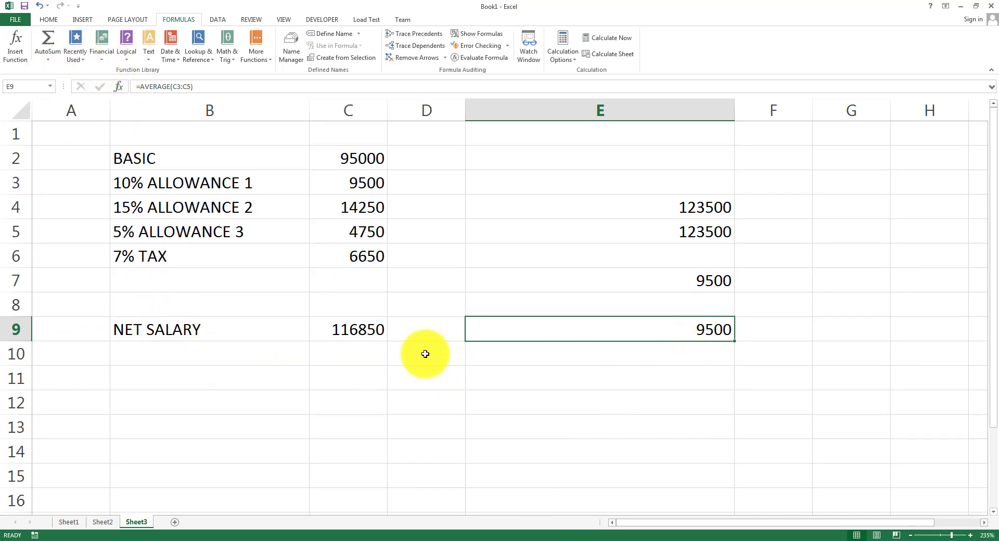
# Enter the values 10, 20 and 30 in D11:D13.
pyautogui.click(394, 379)
pyautogui.write('10')
pyautogui.press('Return')
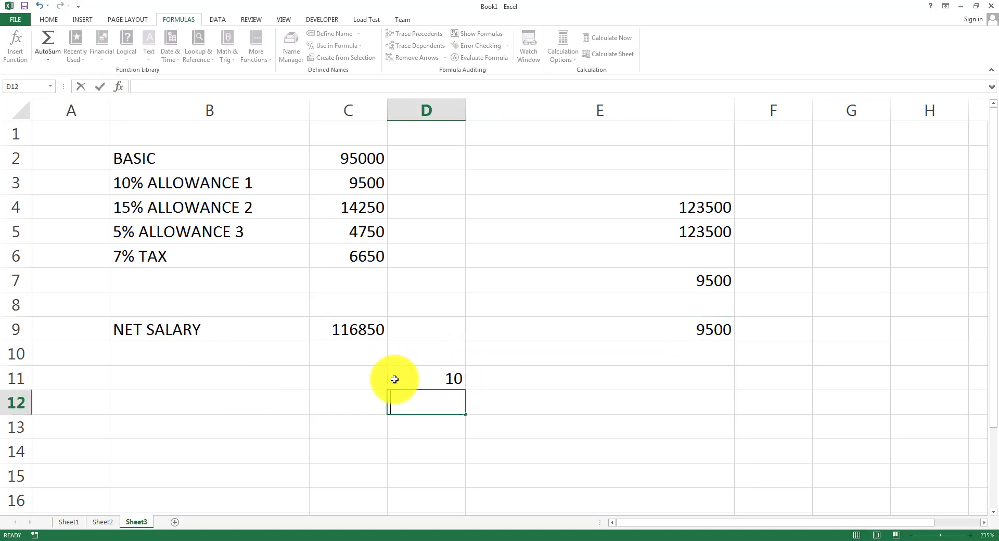
pyautogui.write('20')
pyautogui.press('Return')
pyautogui.write('30')
pyautogui.press('Return')
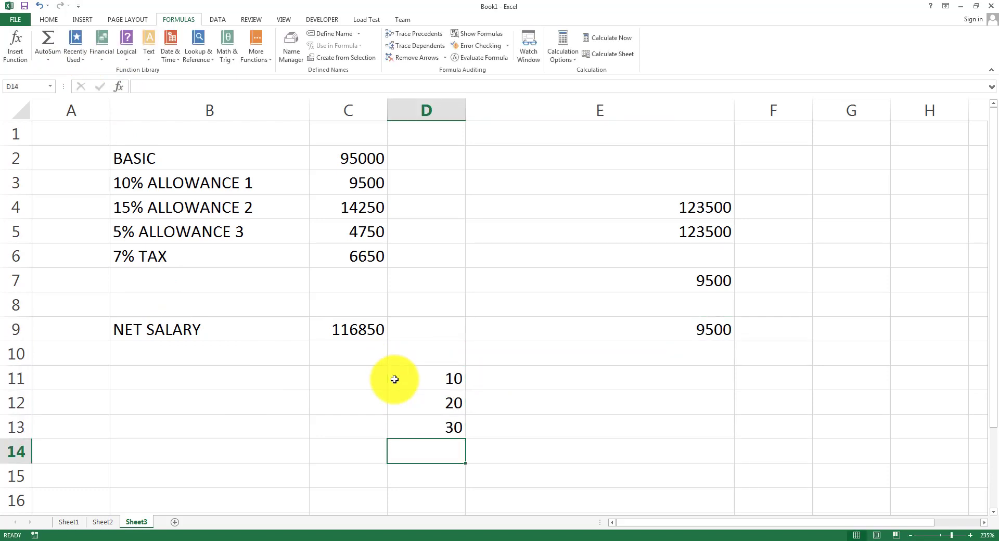
# Add an AutoSum total of D11:D13, giving 60 in D14.
pyautogui.moveTo(435, 379); pyautogui.dragTo(446, 431)
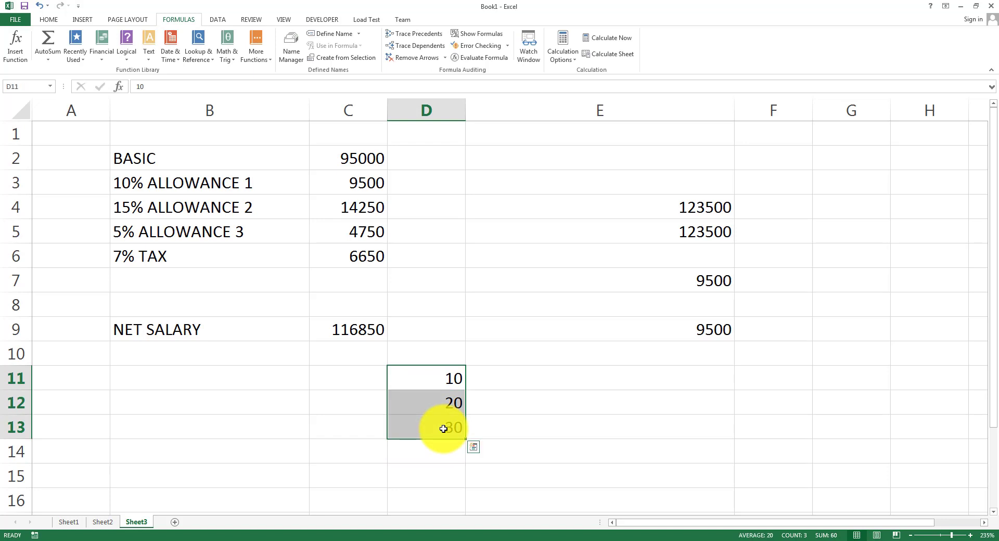
pyautogui.click(48, 60)
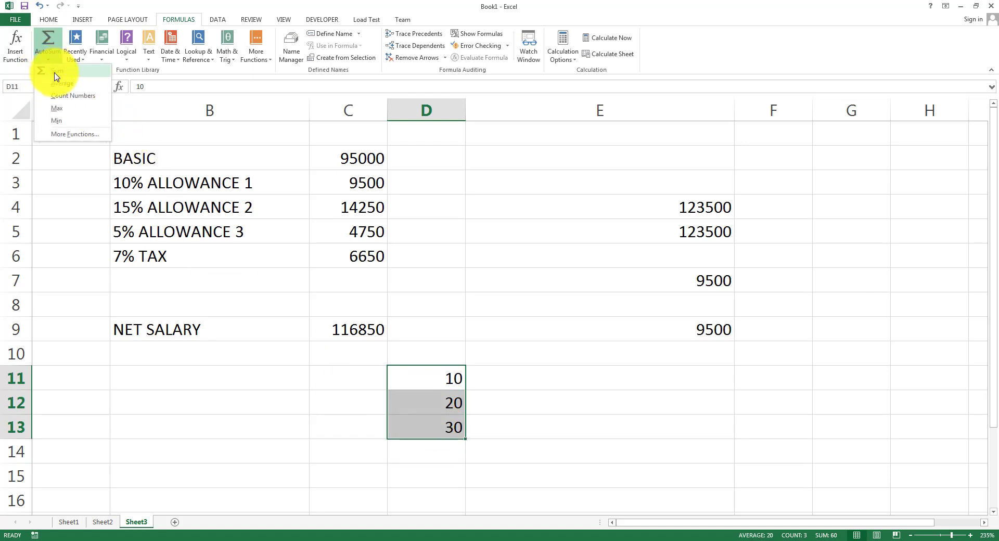
pyautogui.click(56, 77)
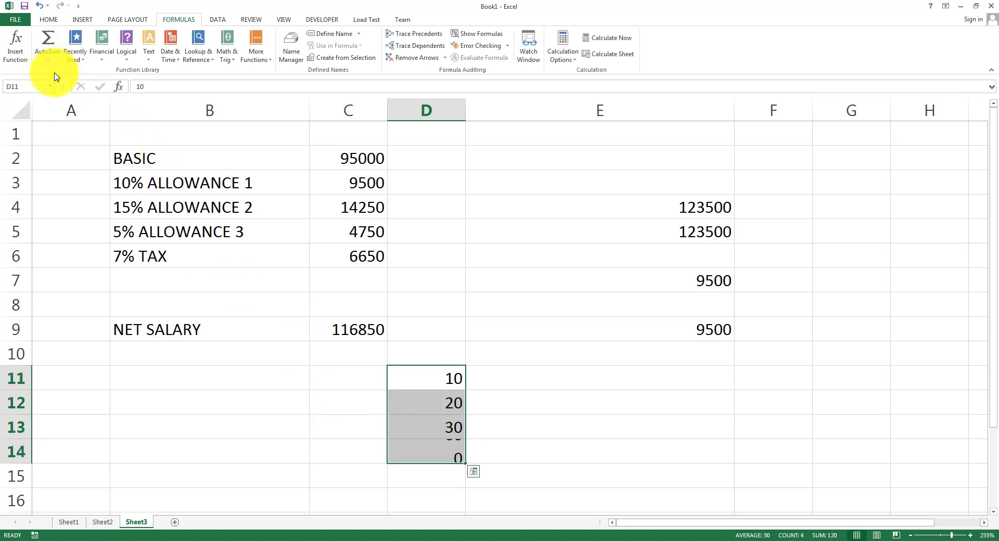
pyautogui.click(417, 455)
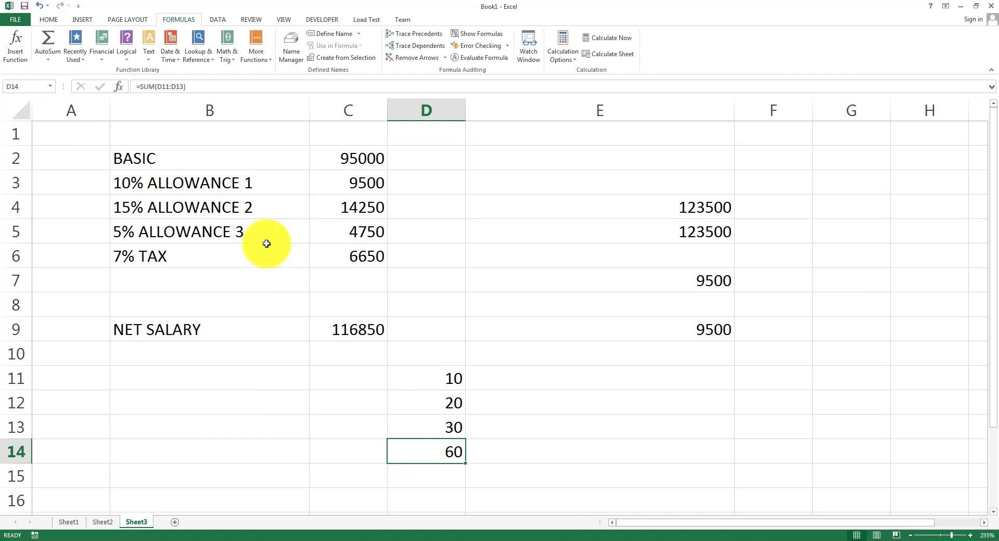
# Add the AutoSum average of D11:D13, giving 20 in D15.
pyautogui.moveTo(457, 380); pyautogui.dragTo(458, 416)
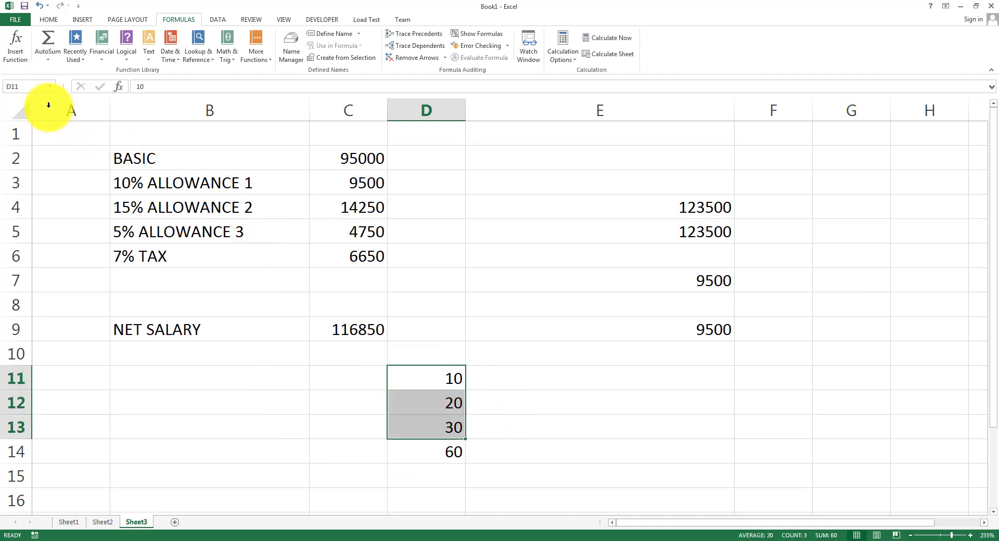
pyautogui.click(48, 59)
pyautogui.click(66, 89)
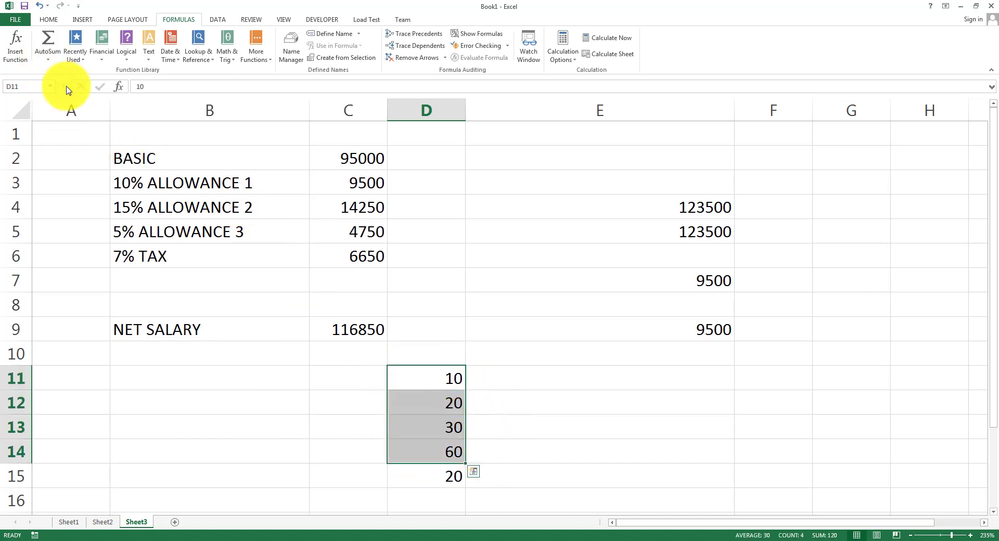
pyautogui.click(431, 492)
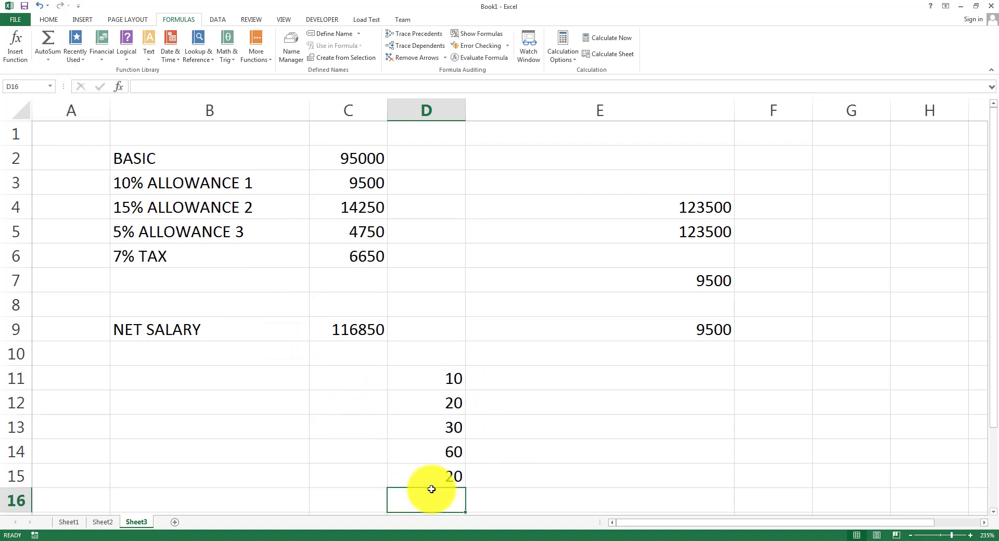
pyautogui.click(431, 480)
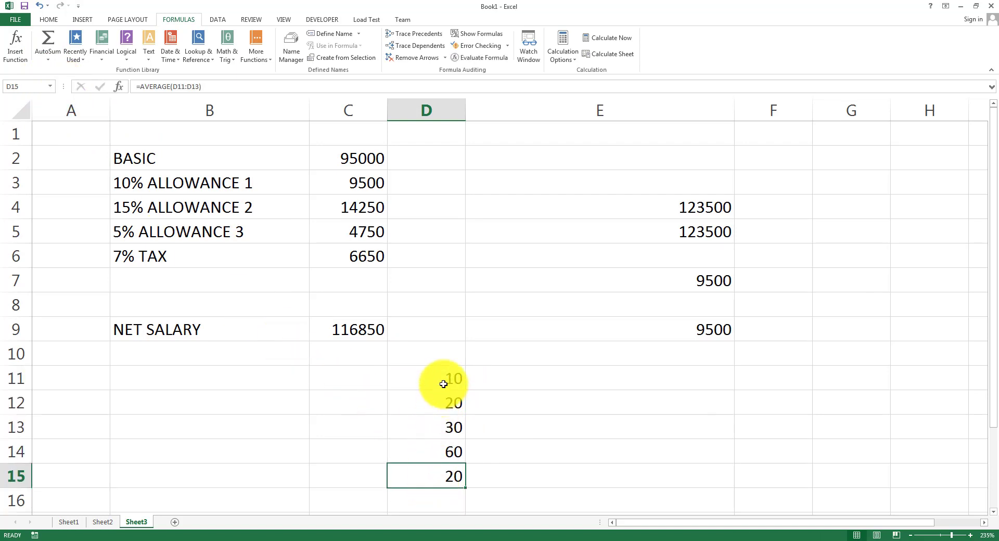
pyautogui.moveTo(444, 384); pyautogui.dragTo(446, 427)
pyautogui.click(48, 52)
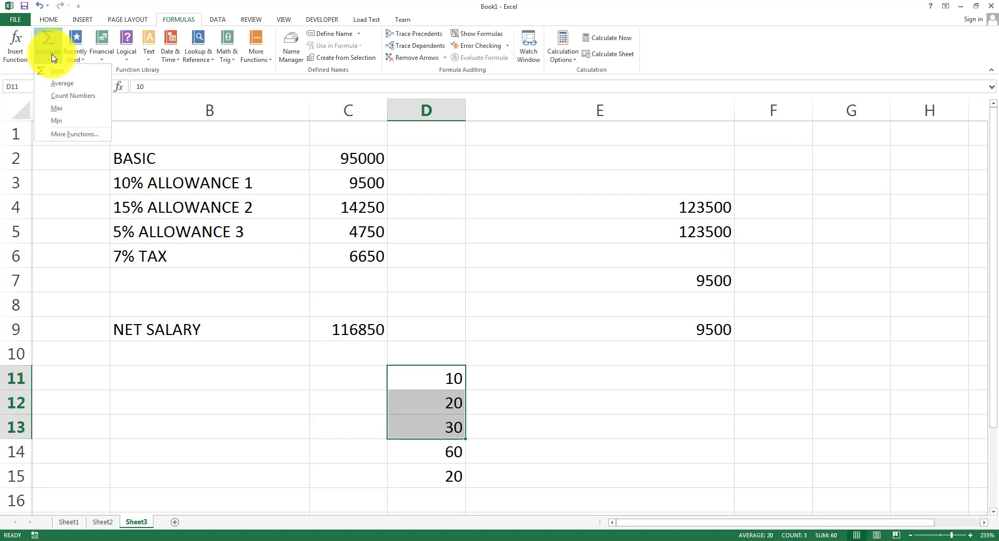
# Insert the count of D11:D13, giving 3 in D16.
pyautogui.click(73, 96)
pyautogui.scroll(-1, 447, 431)
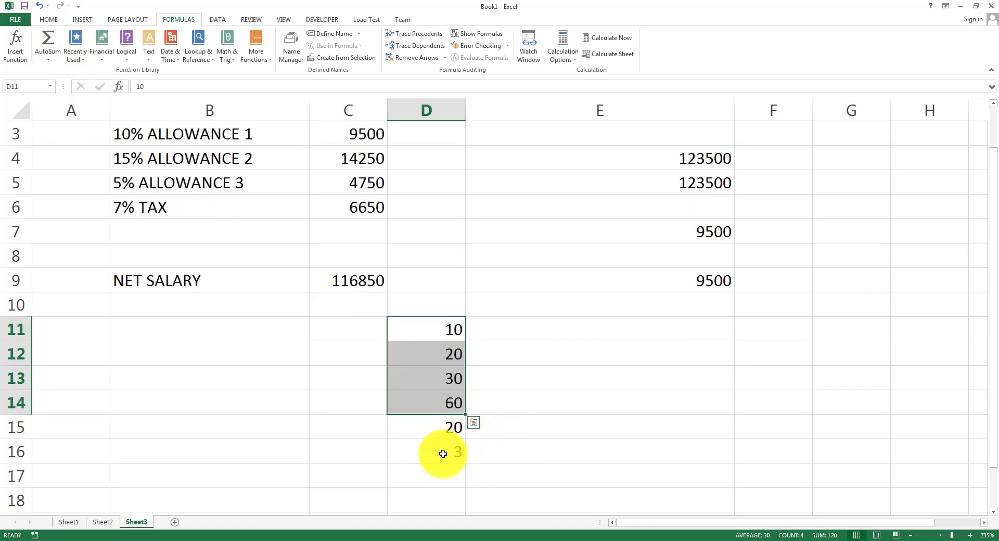
pyautogui.click(443, 454)
# Insert the maximum of D11:D13, giving 30 in D17, and inspect its MAX formula.
pyautogui.click(447, 328)
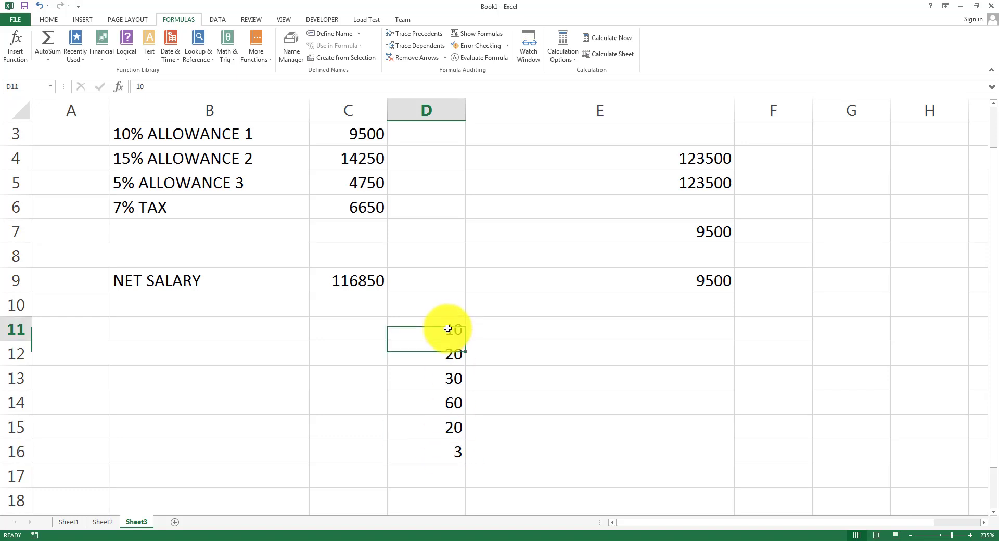
pyautogui.moveTo(447, 329); pyautogui.dragTo(452, 372)
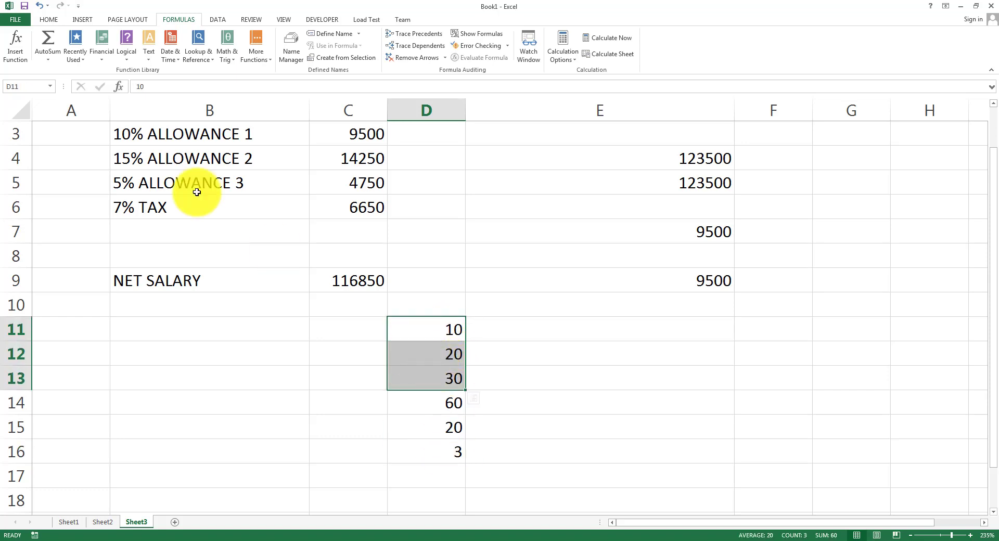
pyautogui.click(43, 54)
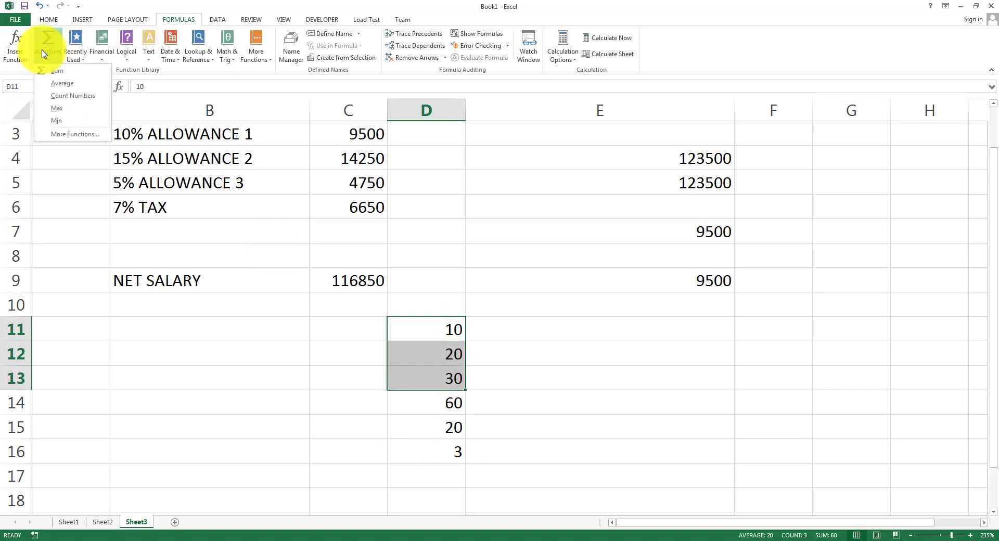
pyautogui.click(67, 108)
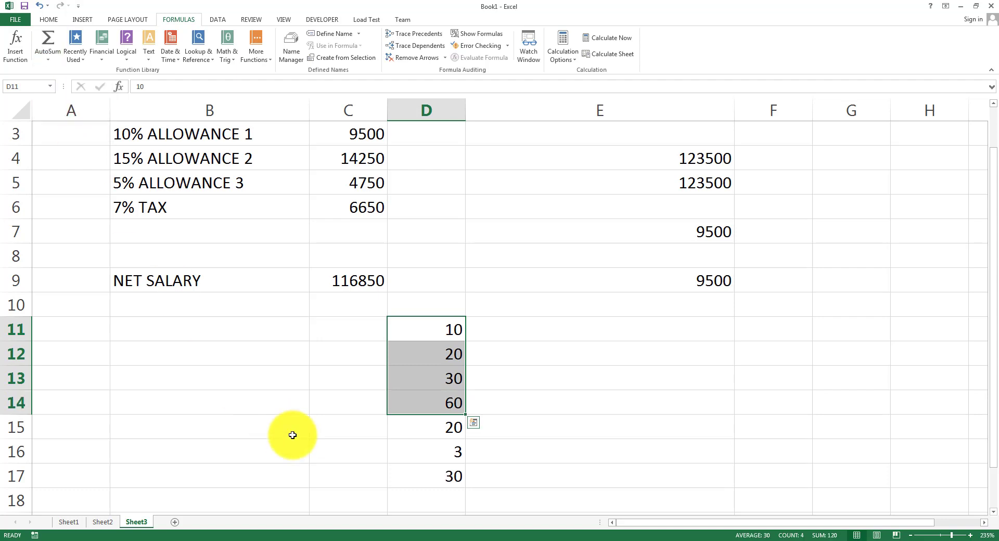
pyautogui.click(429, 475)
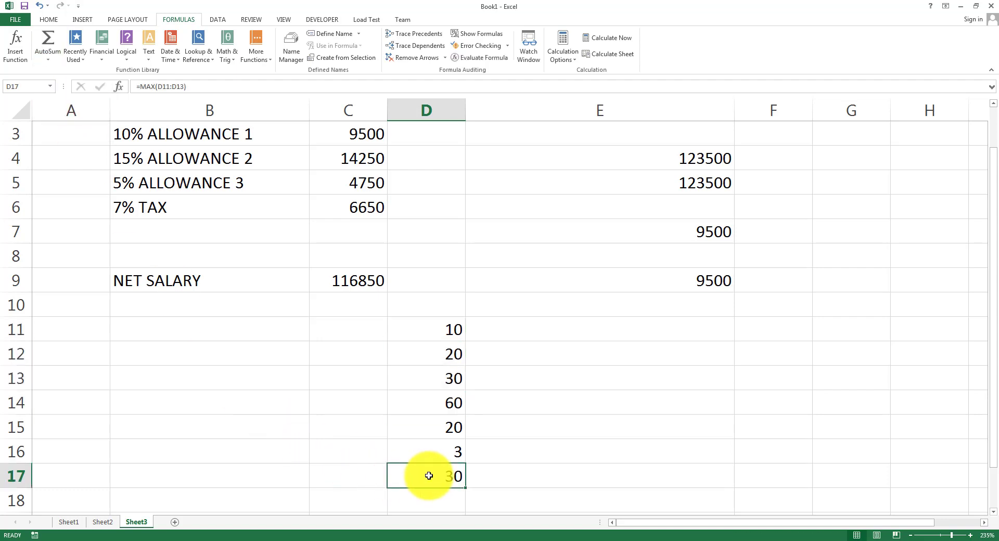
pyautogui.doubleClick(429, 475)
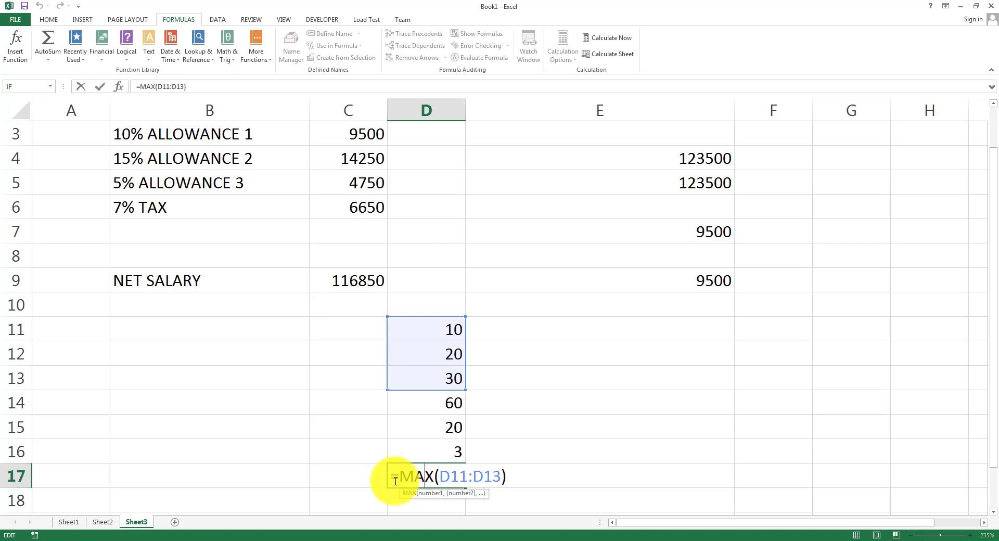
pyautogui.moveTo(397, 478); pyautogui.dragTo(443, 478)
pyautogui.click(578, 403)
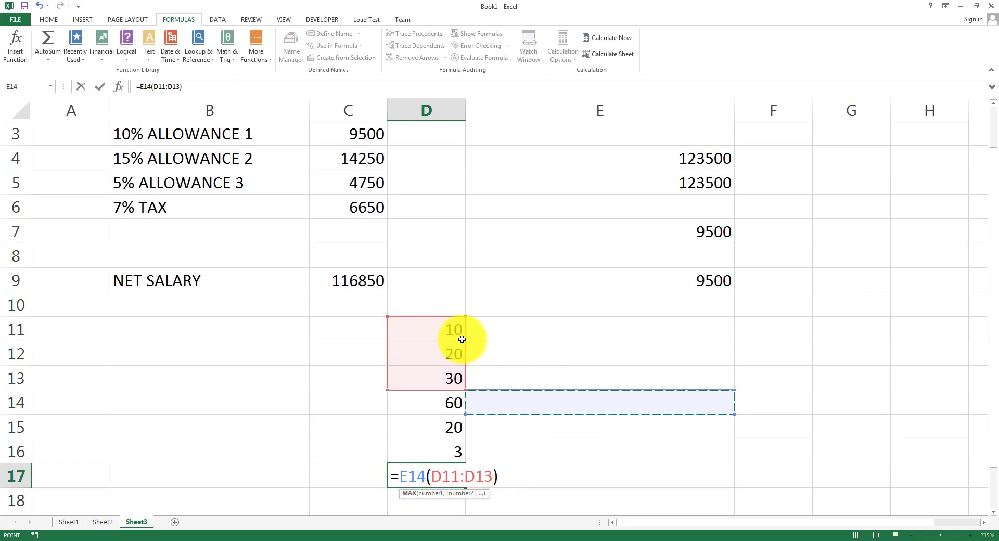
pyautogui.press('Escape')
# Insert the minimum of D11:D13, giving 10 in D18 via =MIN(D11:D13).
pyautogui.moveTo(448, 329); pyautogui.dragTo(444, 378)
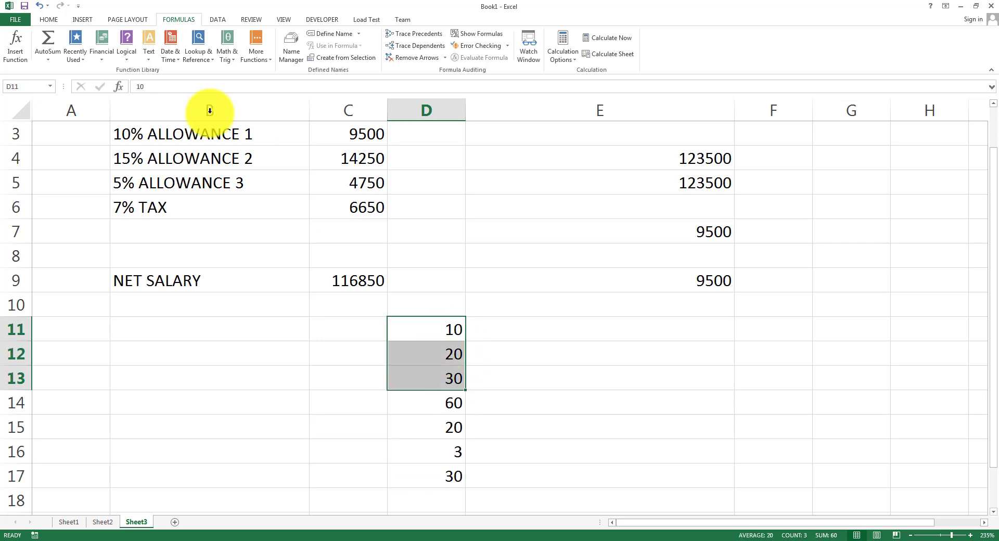
pyautogui.click(40, 55)
pyautogui.click(67, 121)
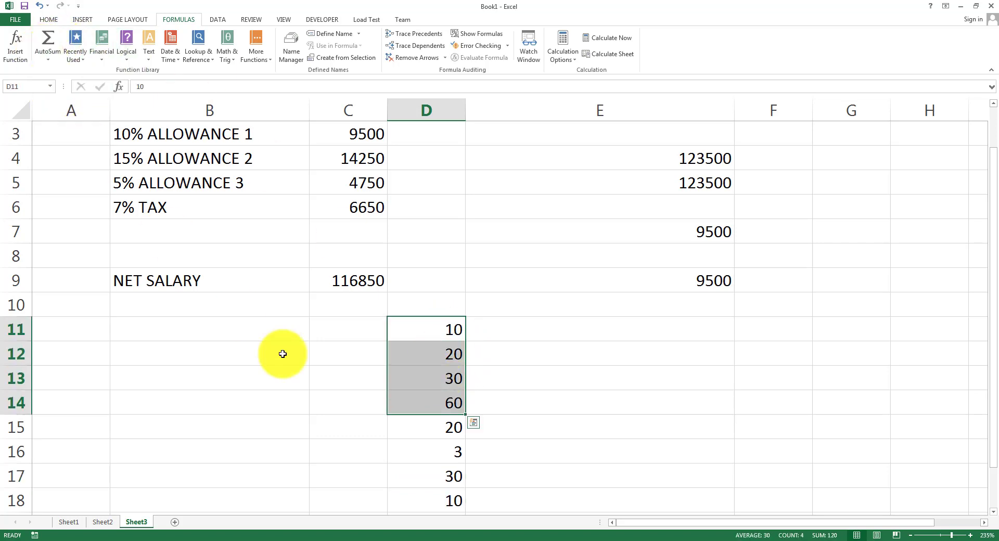
pyautogui.click(471, 449)
pyautogui.click(453, 500)
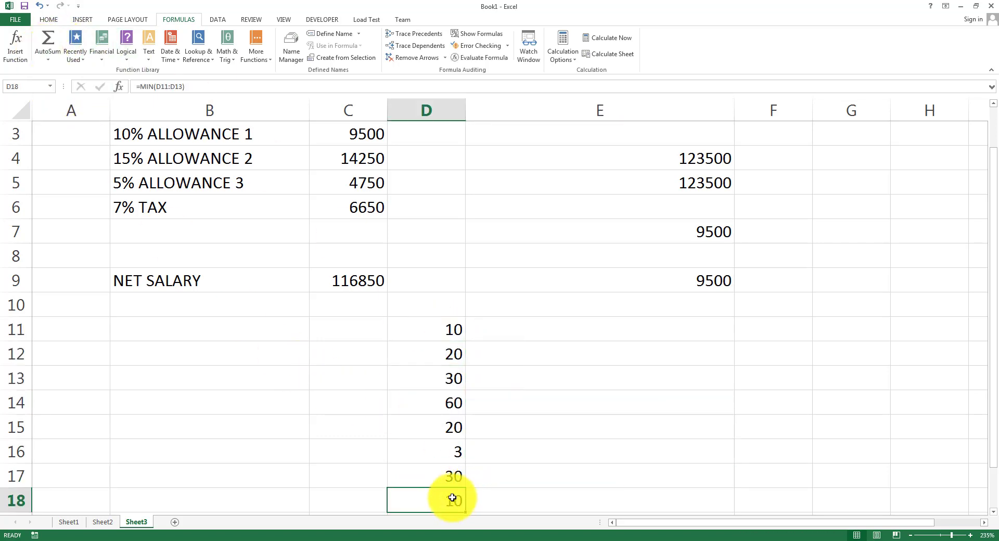
pyautogui.doubleClick(452, 498)
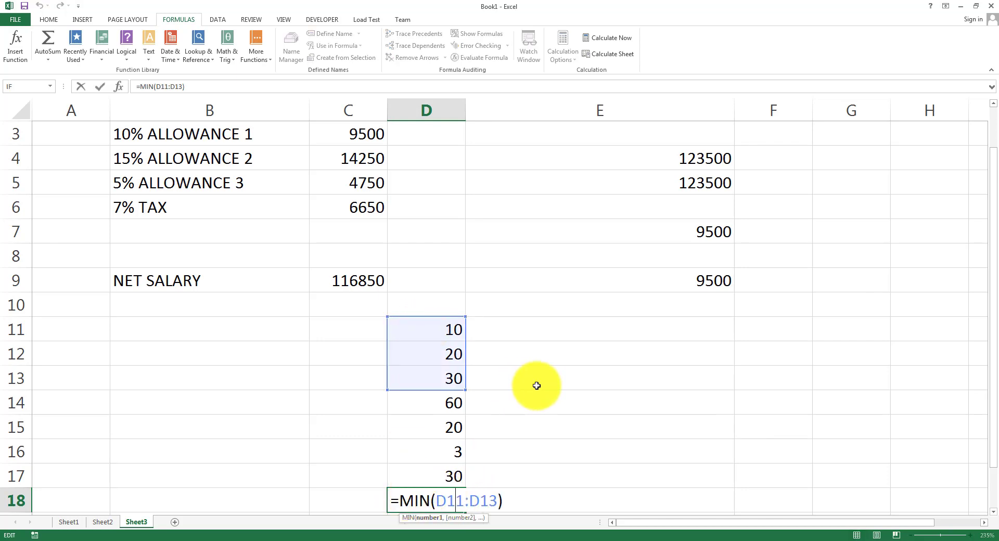
pyautogui.press('Escape')
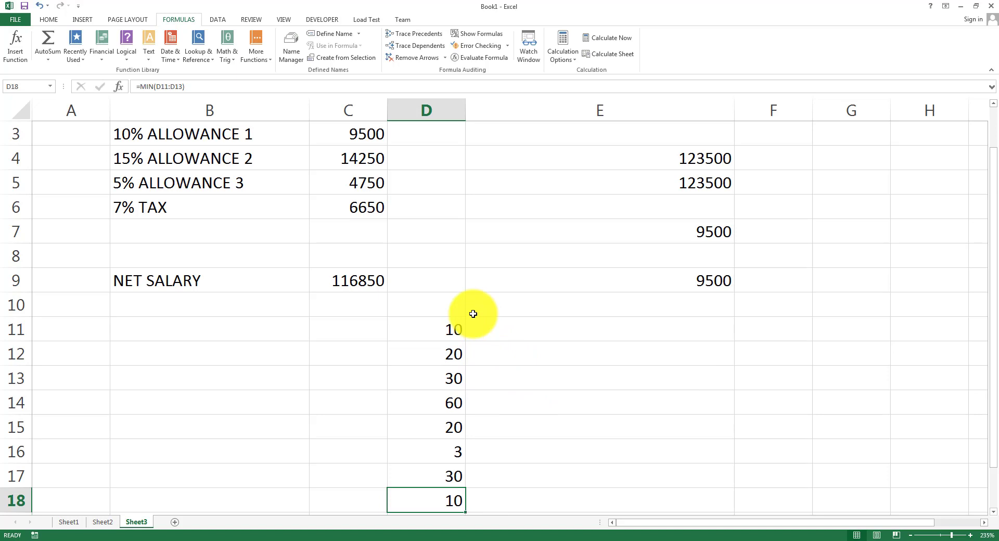
pyautogui.click(234, 333)
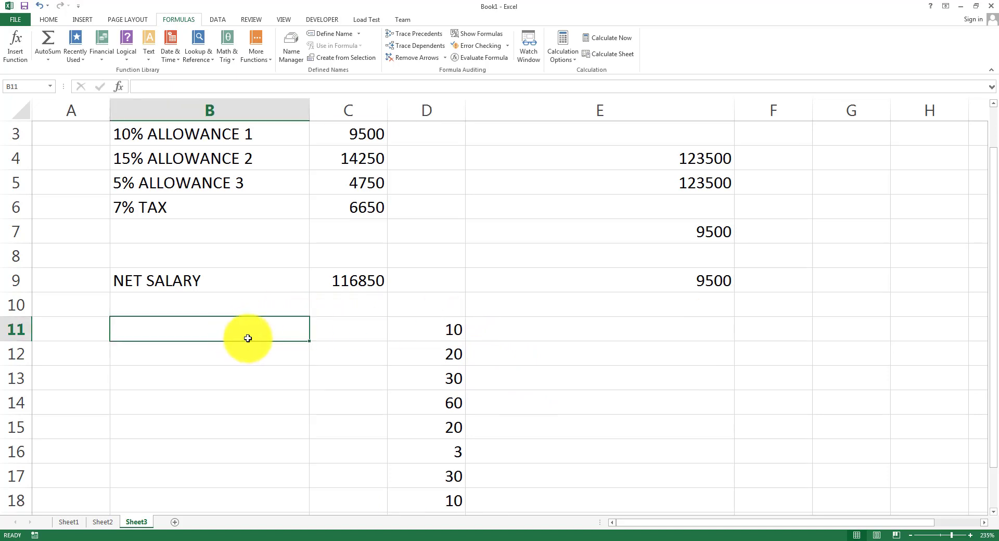
# Browse the Math & Trig function list, then enter 5 in B13.
pyautogui.click(229, 57)
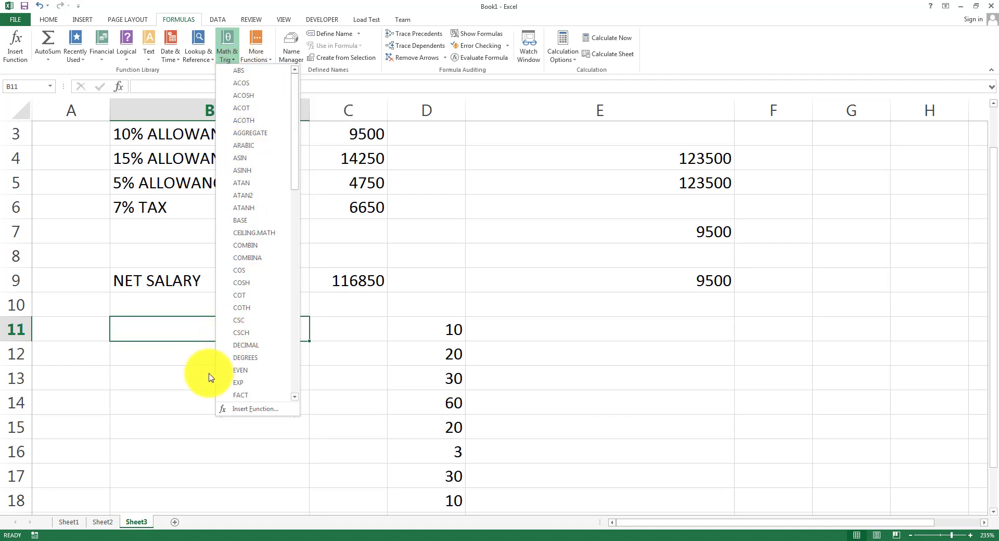
pyautogui.click(192, 378)
pyautogui.click(167, 373)
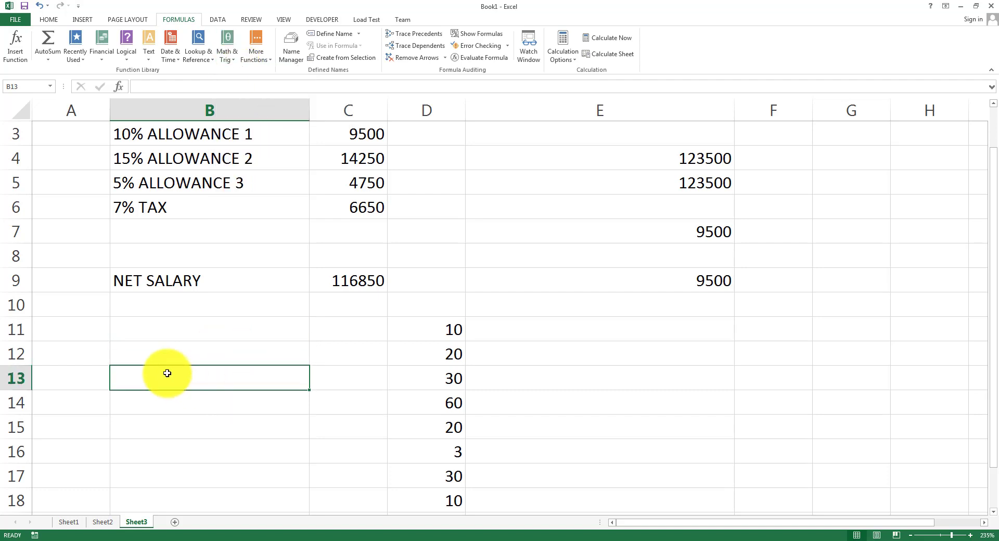
pyautogui.write('5')
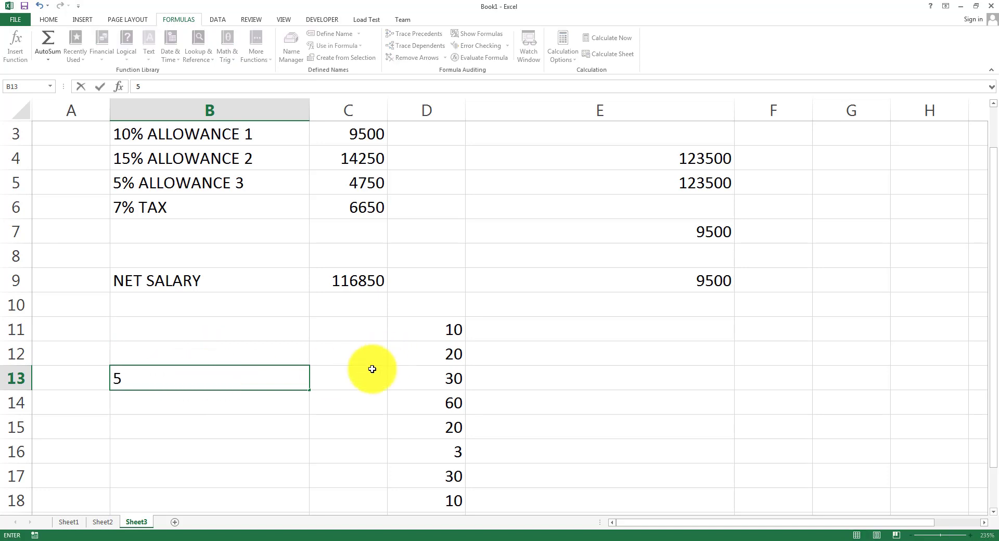
# Label cell C12 'ABSOLUTE'.
pyautogui.click(358, 378)
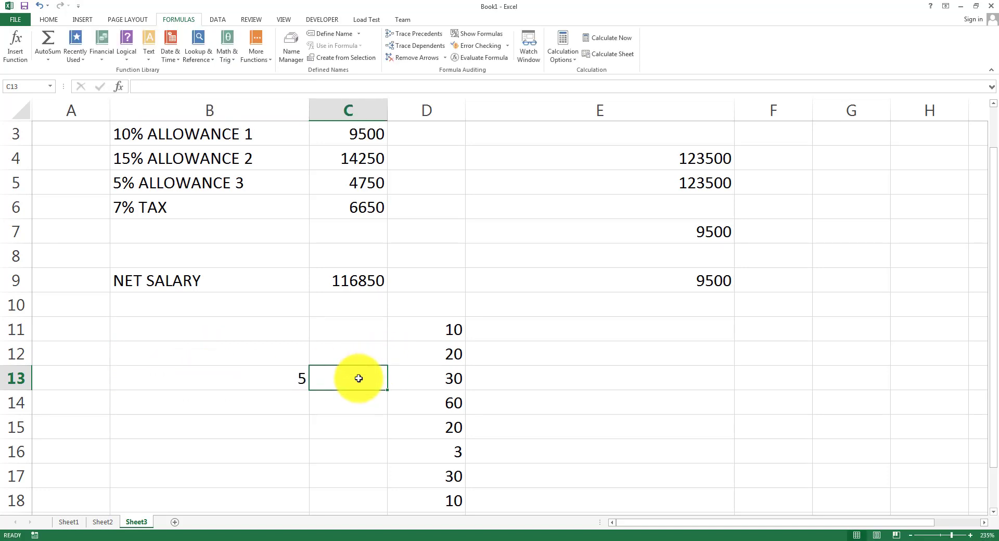
pyautogui.press('Up')
pyautogui.write('ABSO')
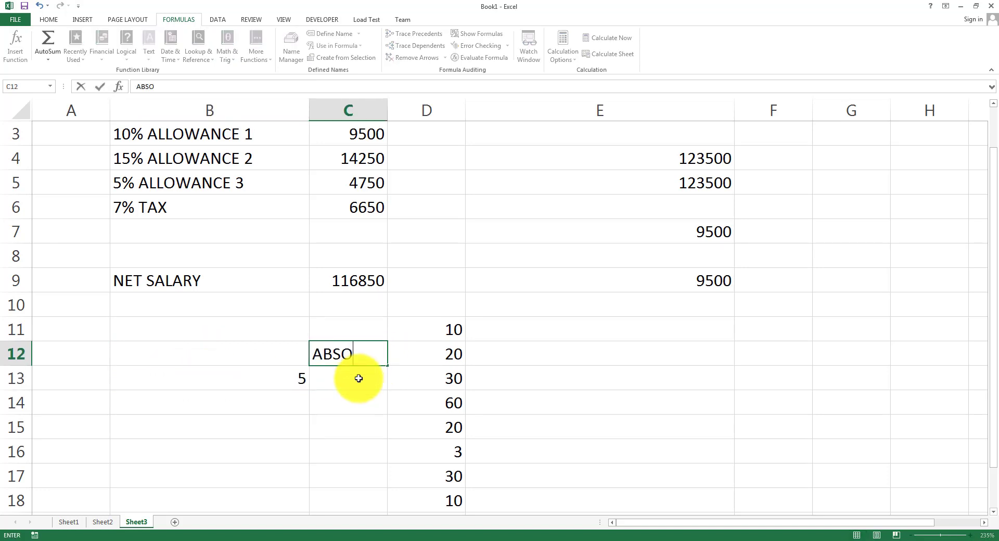
pyautogui.write('LUTE')
pyautogui.press('Return')
# Enter =ABS(B13) in C13, fixing the circular reference to C13 itself.
pyautogui.write('=')
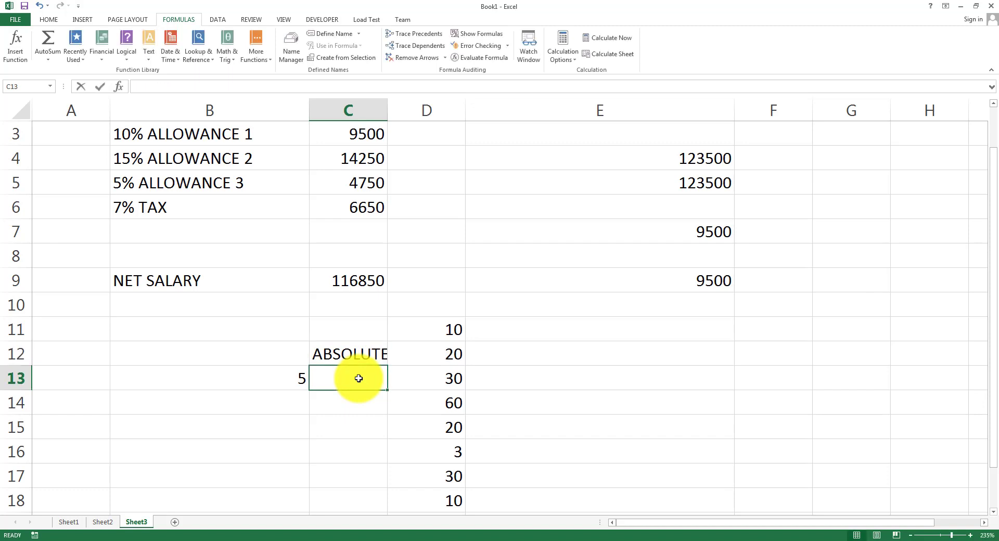
pyautogui.write('ABS(')
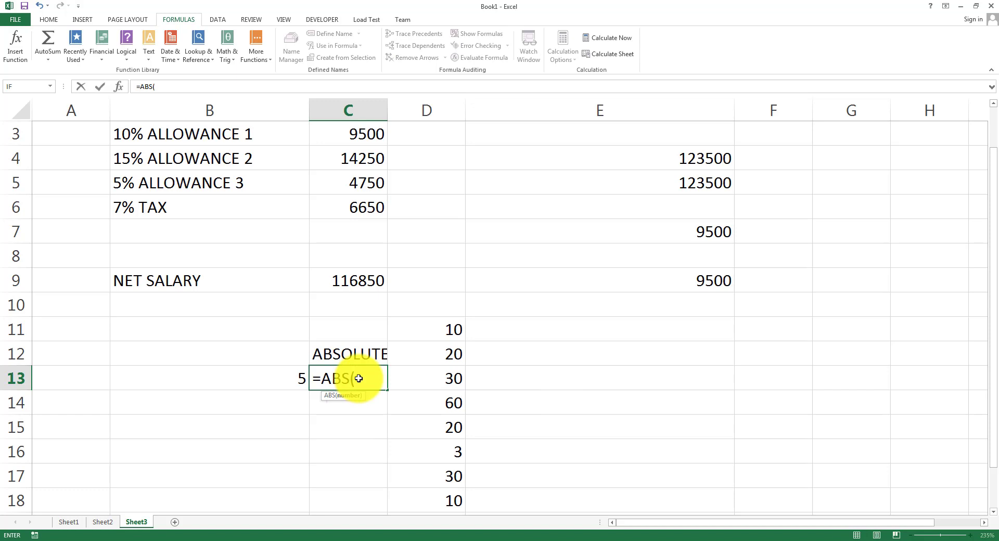
pyautogui.click(358, 379)
pyautogui.write(')')
pyautogui.press('Return')
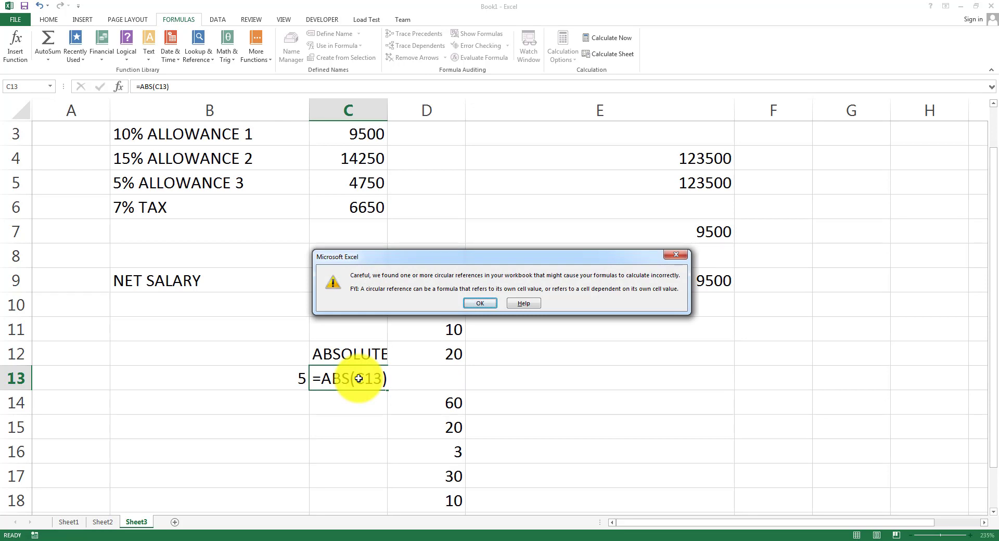
pyautogui.press('Return')
pyautogui.click(359, 378)
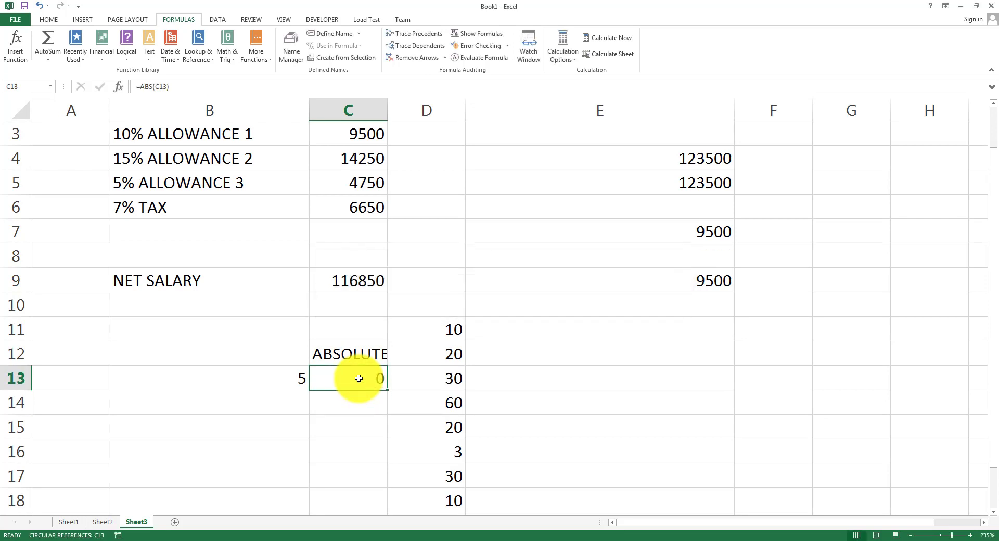
pyautogui.doubleClick(358, 378)
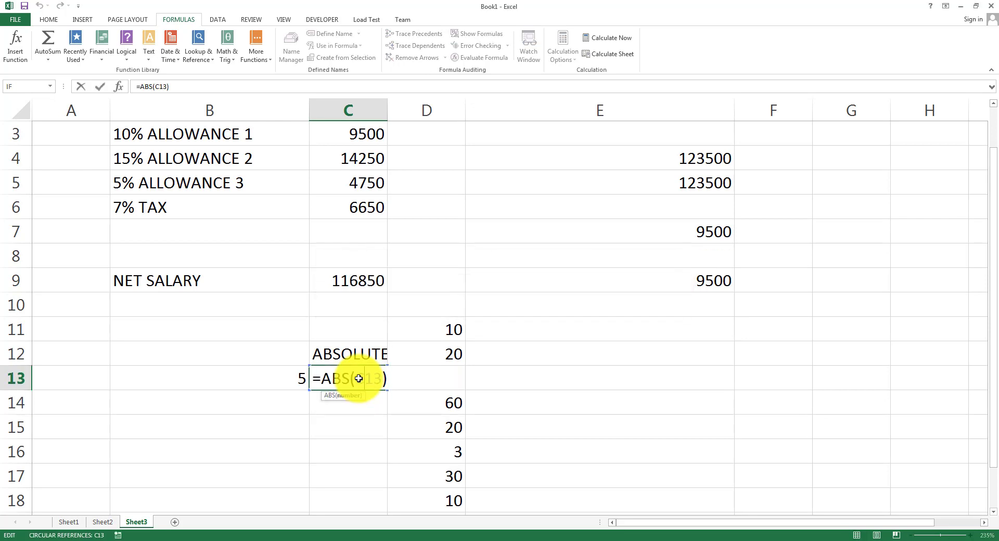
pyautogui.press('Delete')
pyautogui.press('Delete')
pyautogui.press('Delete')
pyautogui.write('B13')
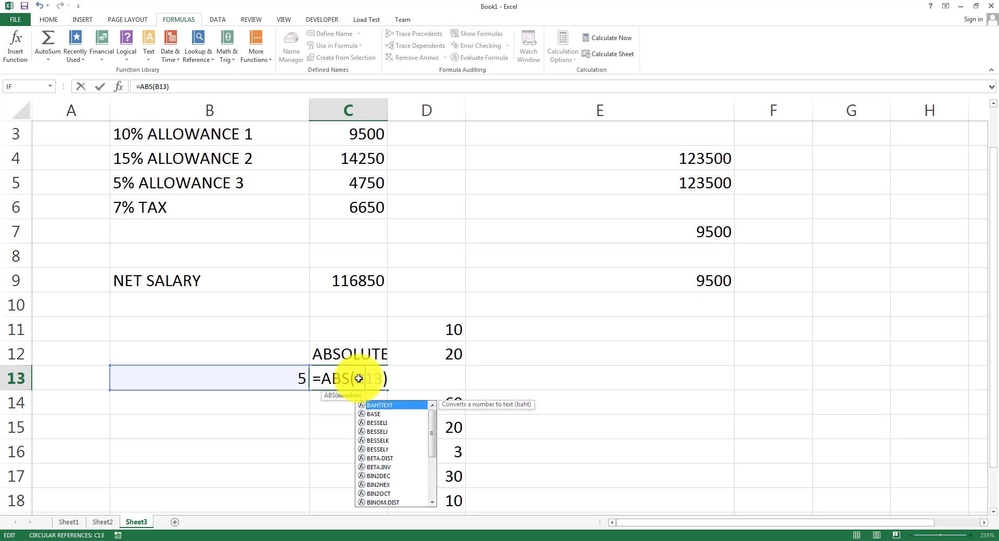
pyautogui.press('Return')
# Change B13 to -5 so C13 still shows 5, then bring up the Math & Trig list.
pyautogui.click(359, 378)
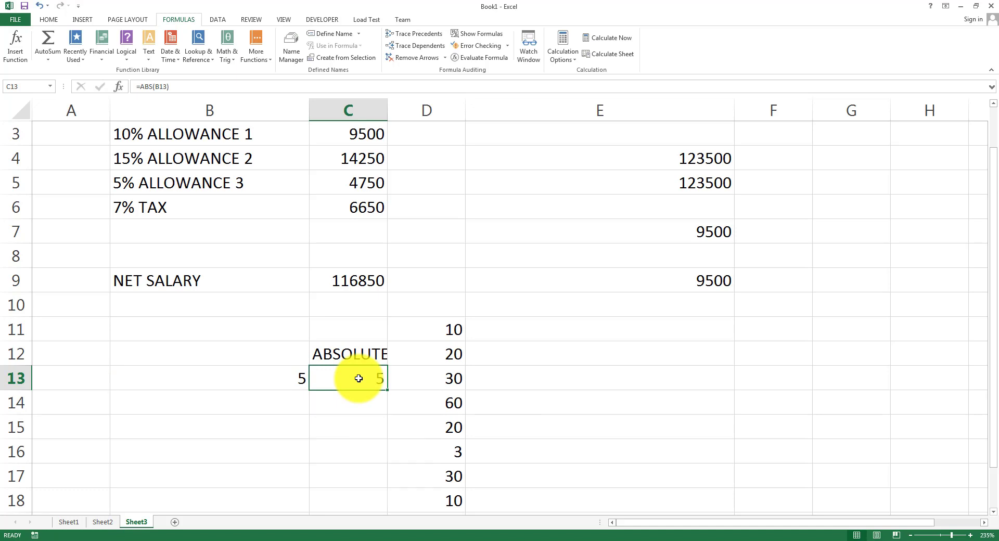
pyautogui.press('Left')
pyautogui.write('-5')
pyautogui.press('Return')
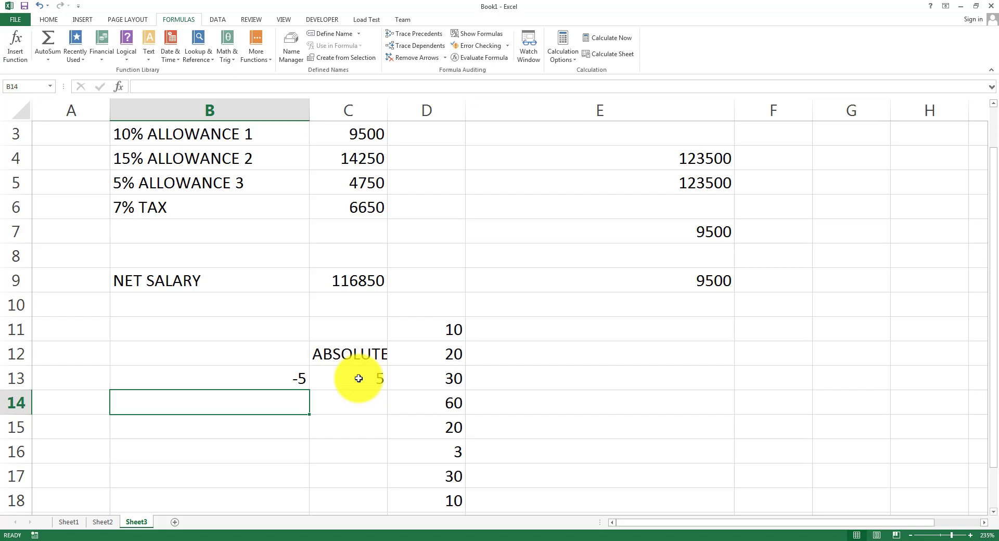
pyautogui.click(238, 62)
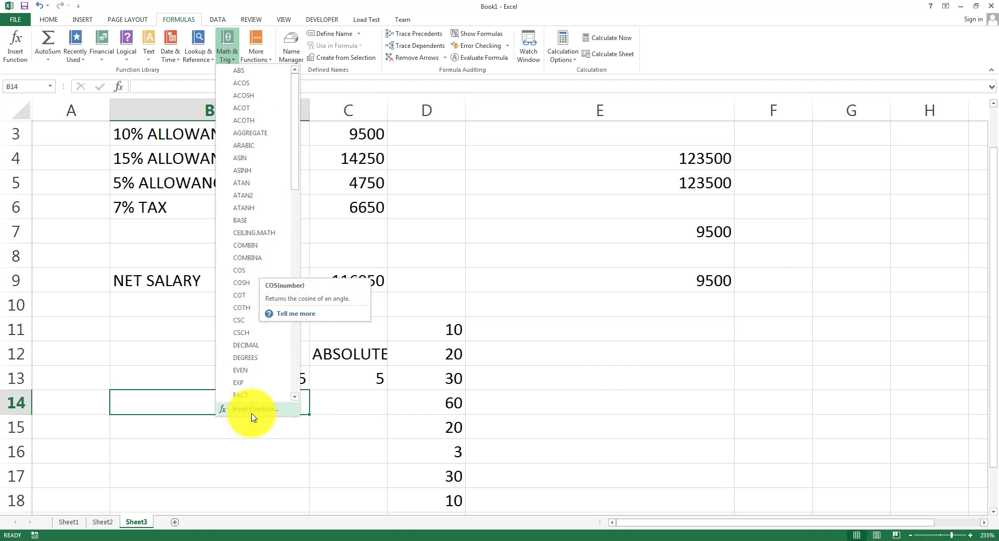
# Enter 60 in B15 and its cosine =COS(B15) in C15.
pyautogui.click(223, 437)
pyautogui.click(223, 437)
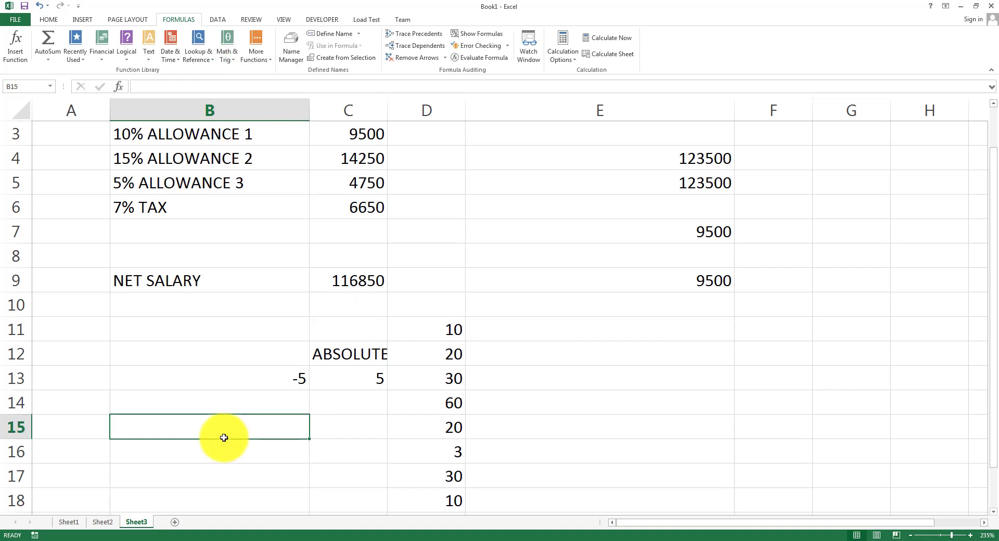
pyautogui.write('60')
pyautogui.press('Tab')
pyautogui.write('=')
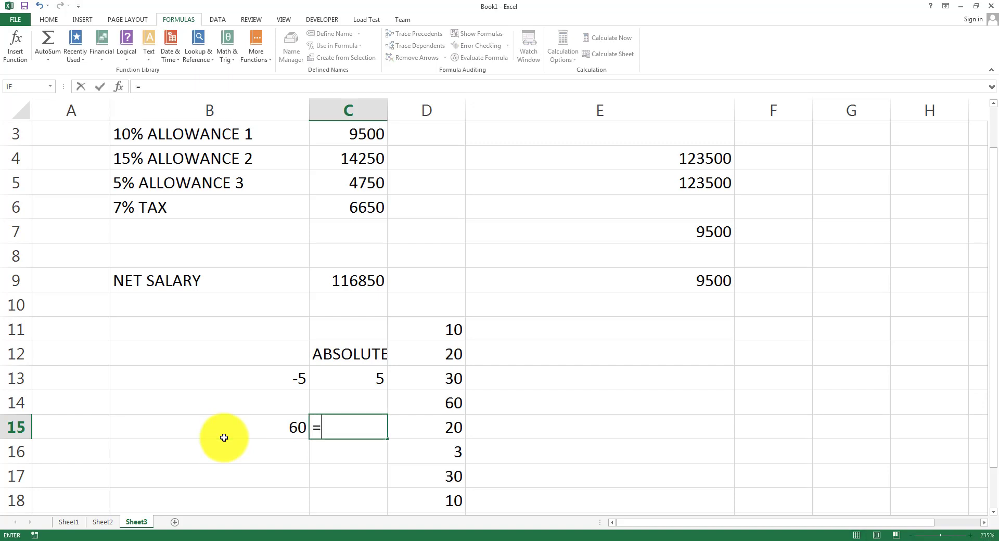
pyautogui.write('COS')
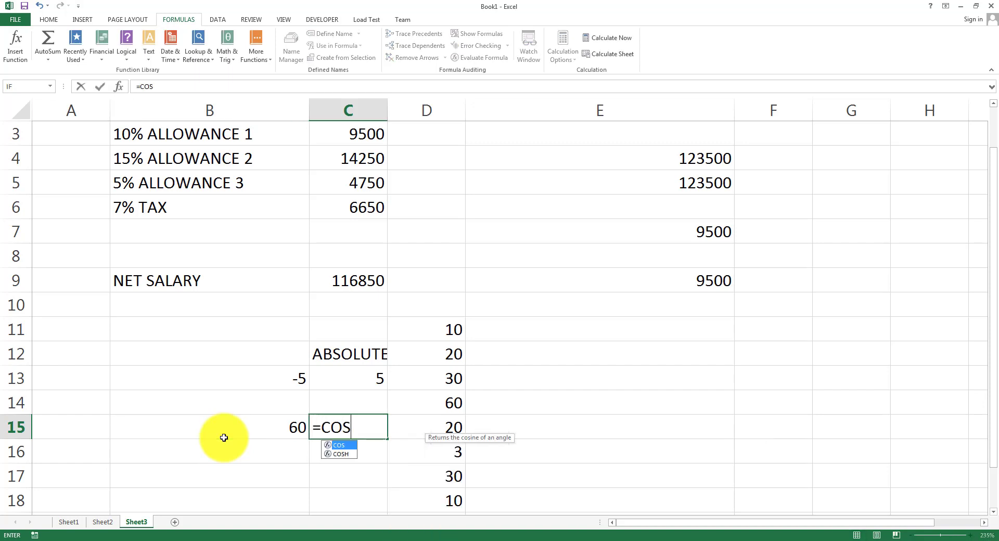
pyautogui.write('(')
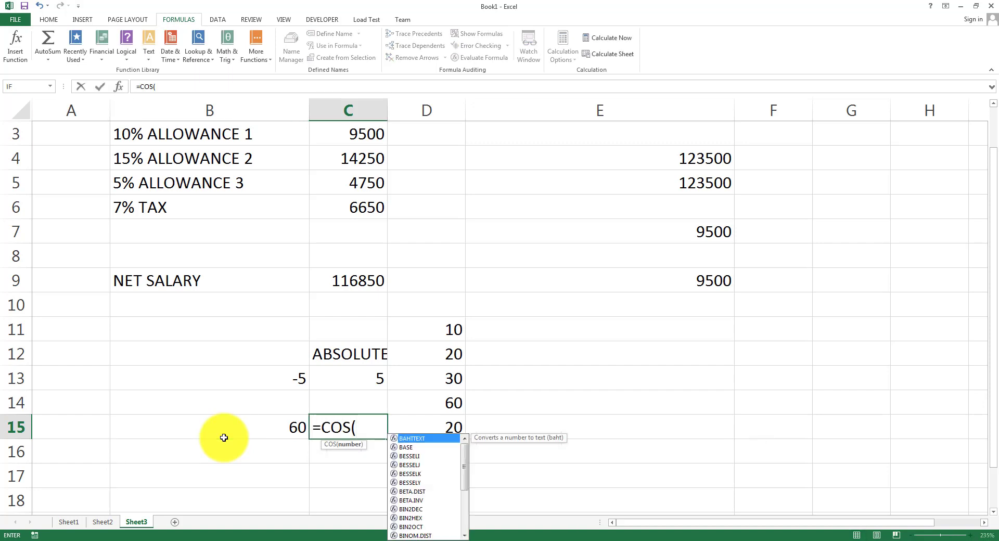
pyautogui.write('B15)')
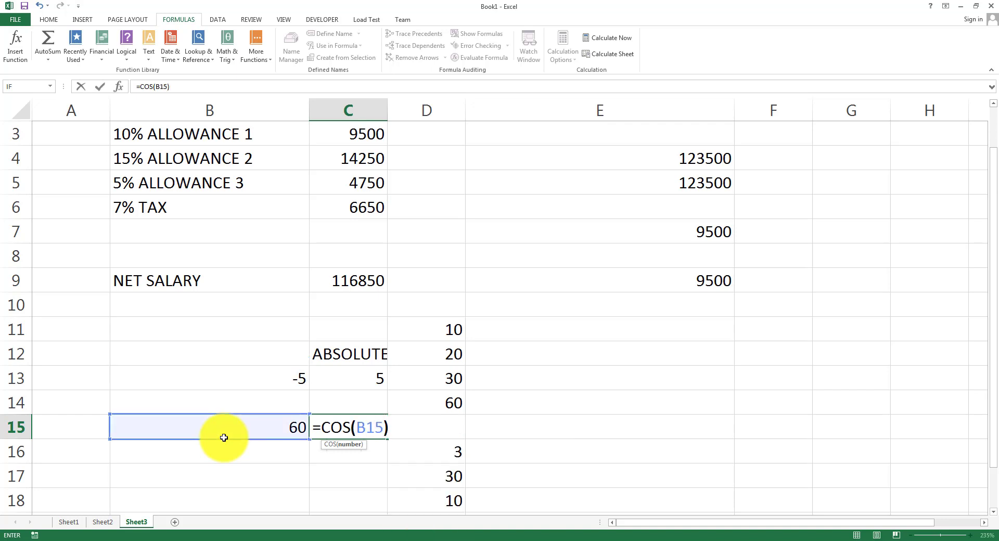
pyautogui.click(223, 439)
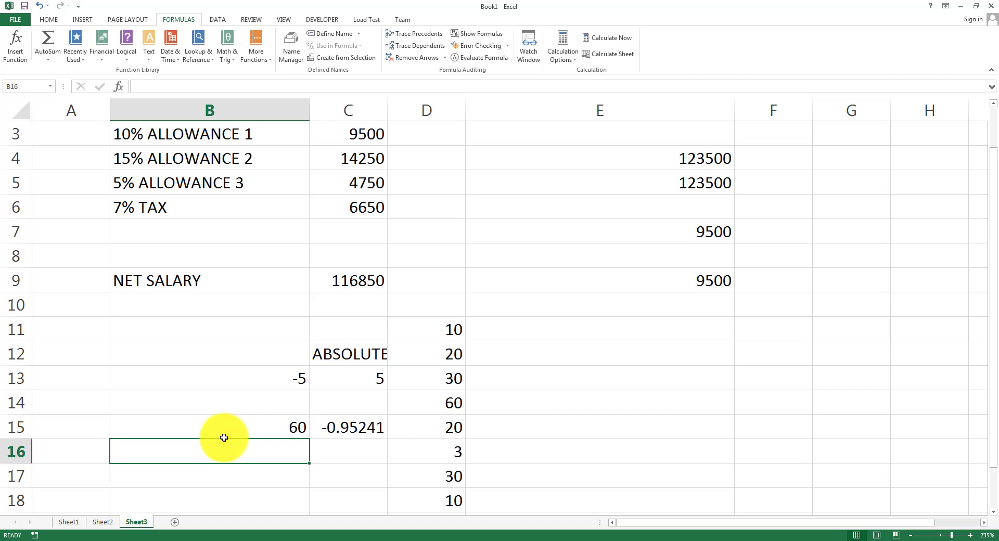
# Add =SIN(B15) in C16 and =TAN(B15) in C17.
pyautogui.press('Right')
pyautogui.write('=SIN(')
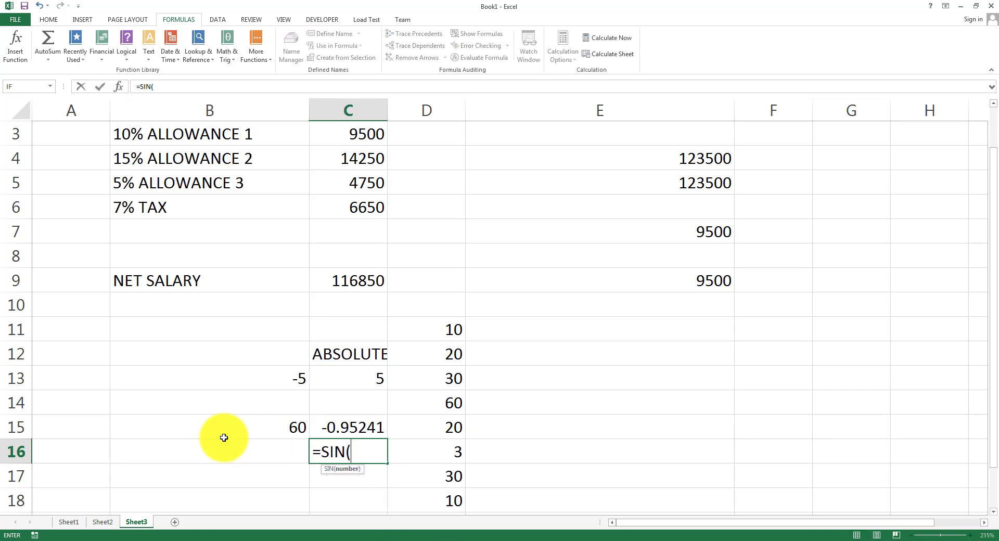
pyautogui.click(259, 428)
pyautogui.write(')')
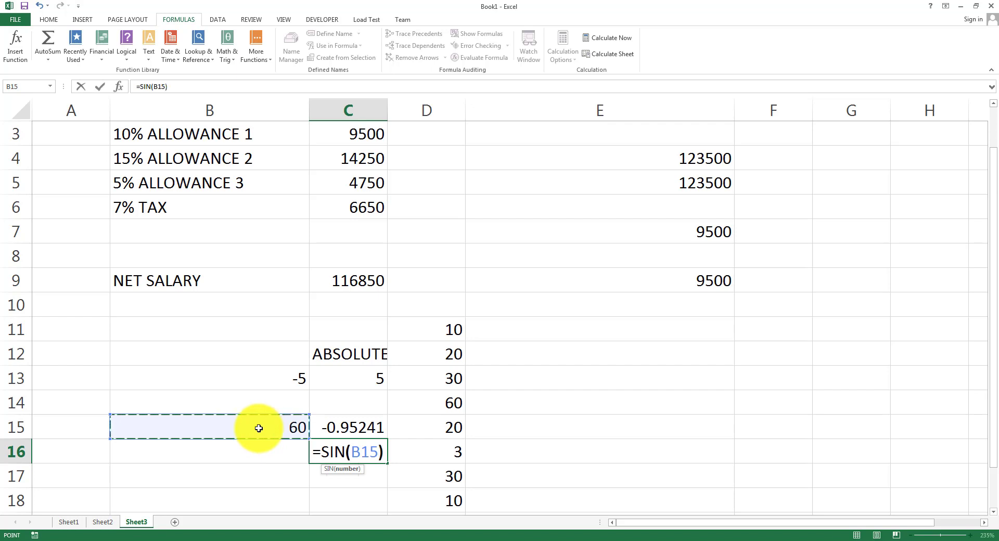
pyautogui.press('Return')
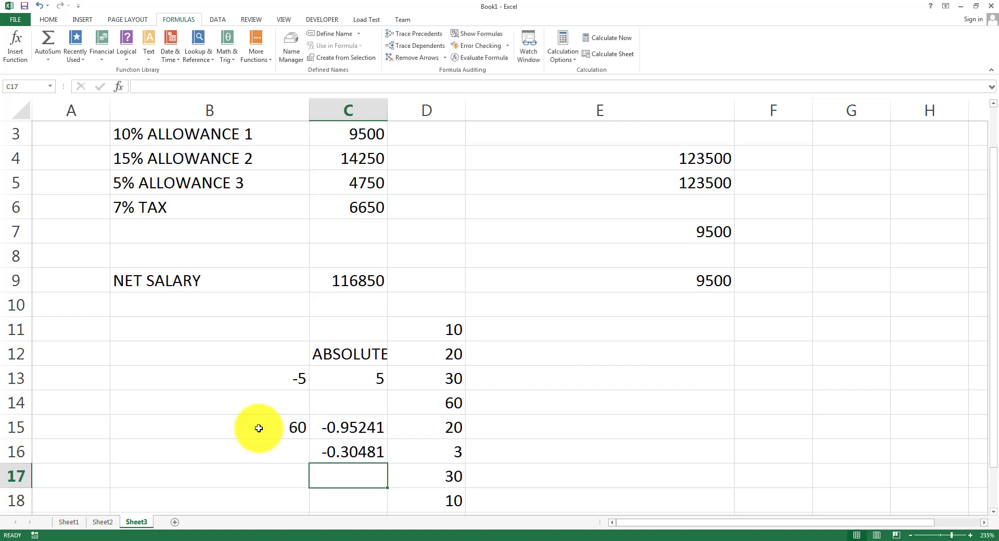
pyautogui.write('=TAN(')
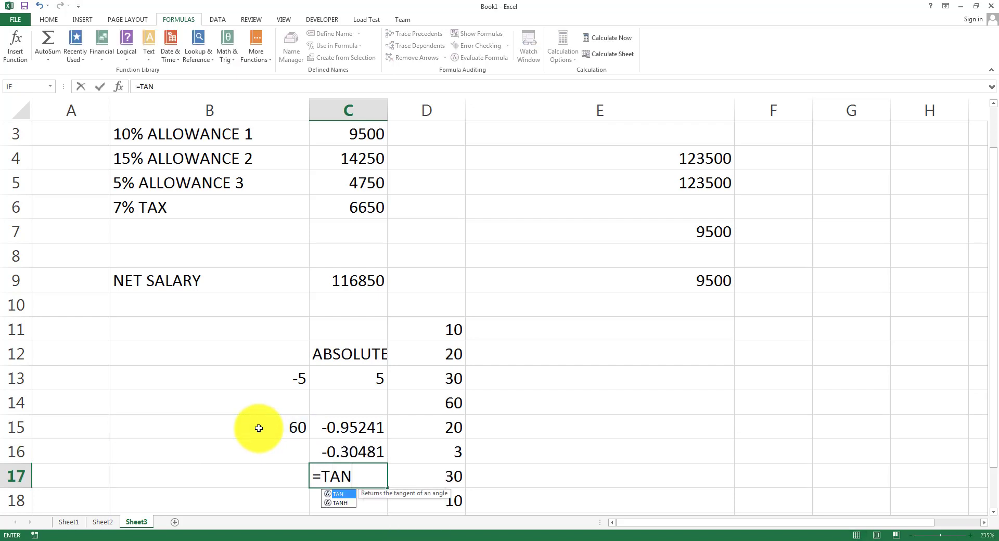
pyautogui.click(269, 417)
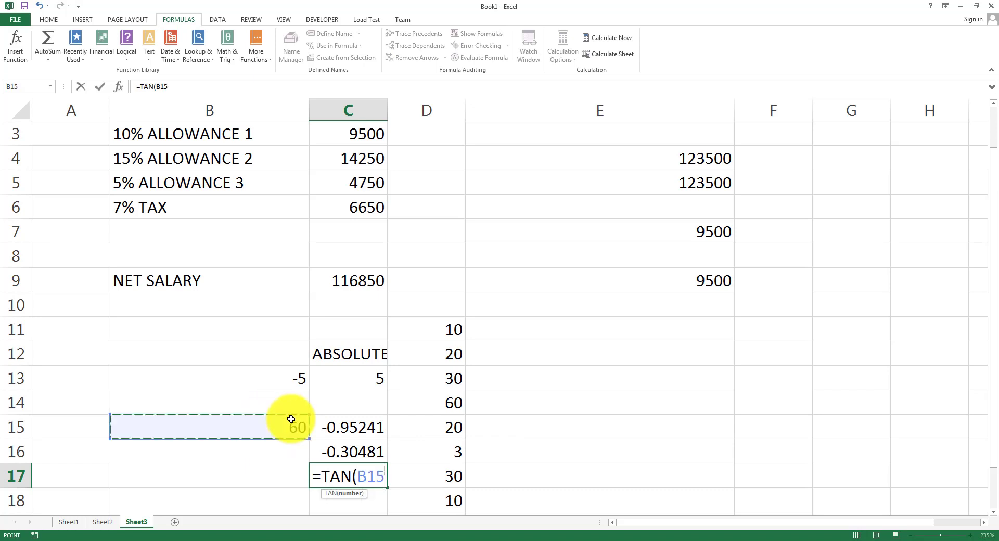
pyautogui.write(')')
pyautogui.press('Return')
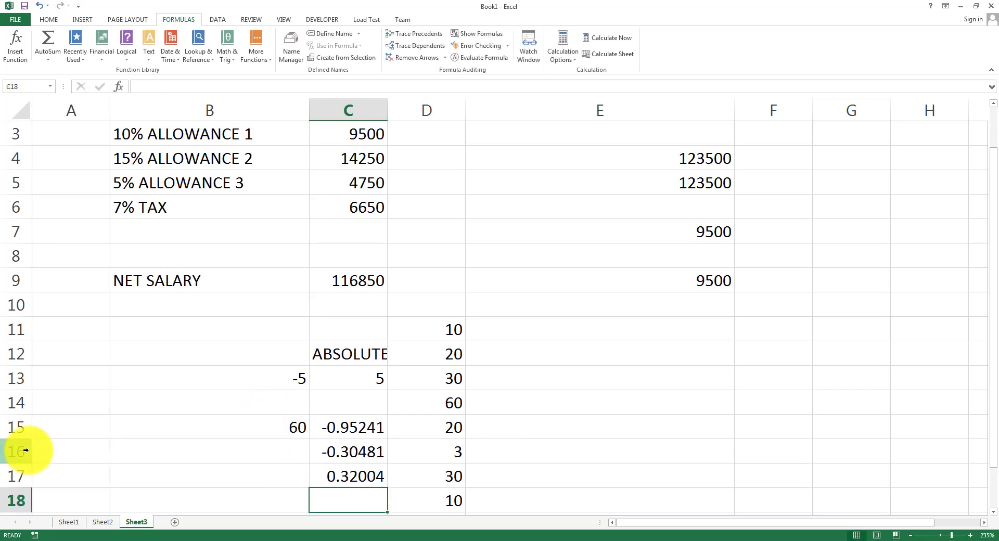
# After browsing the Math & Trig list, enter =FACT(5) in F15, giving 120.
pyautogui.click(223, 61)
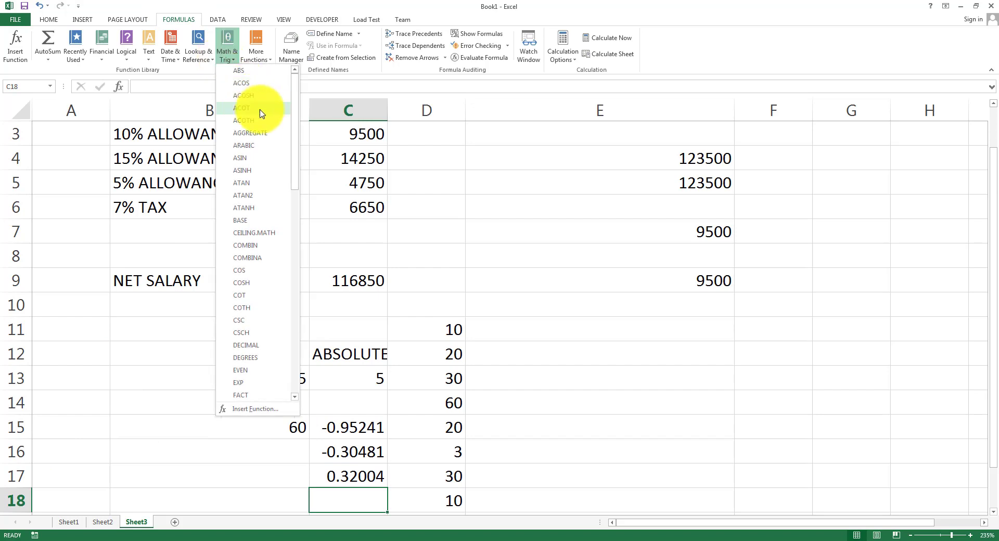
pyautogui.scroll(-1, 254, 295)
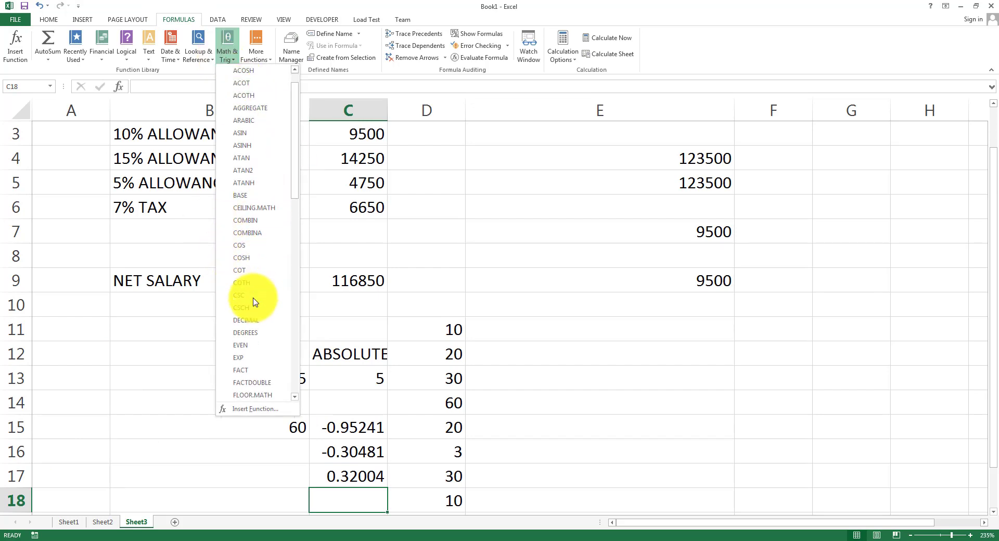
pyautogui.scroll(-1, 258, 356)
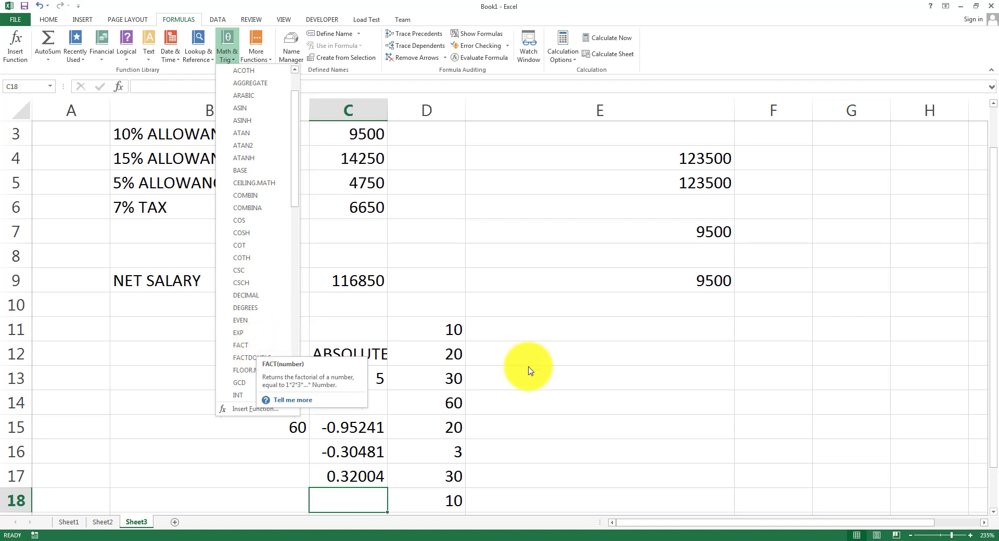
pyautogui.click(628, 399)
pyautogui.scroll(-1, 743, 396)
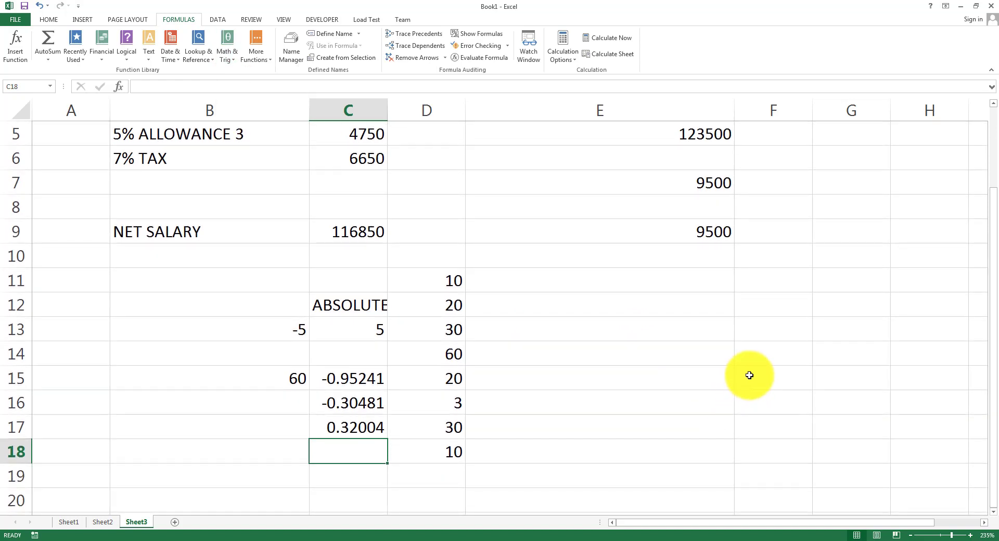
pyautogui.click(749, 375)
pyautogui.write('=')
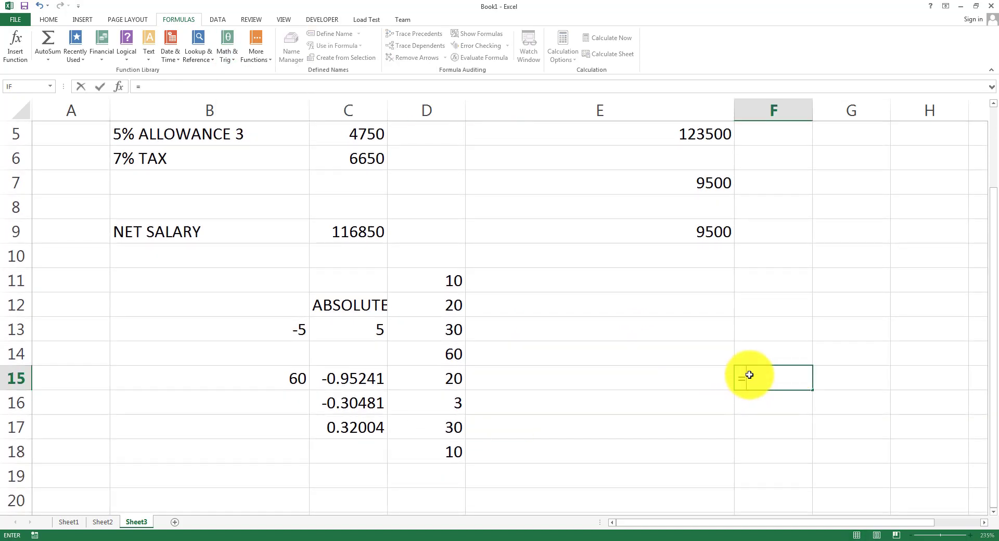
pyautogui.write('FACT(5)')
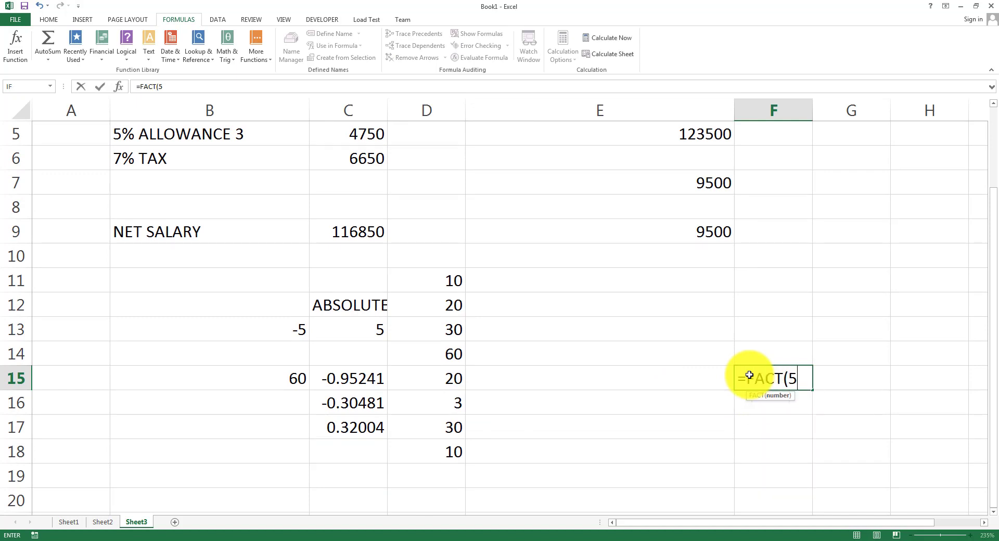
pyautogui.press('Return')
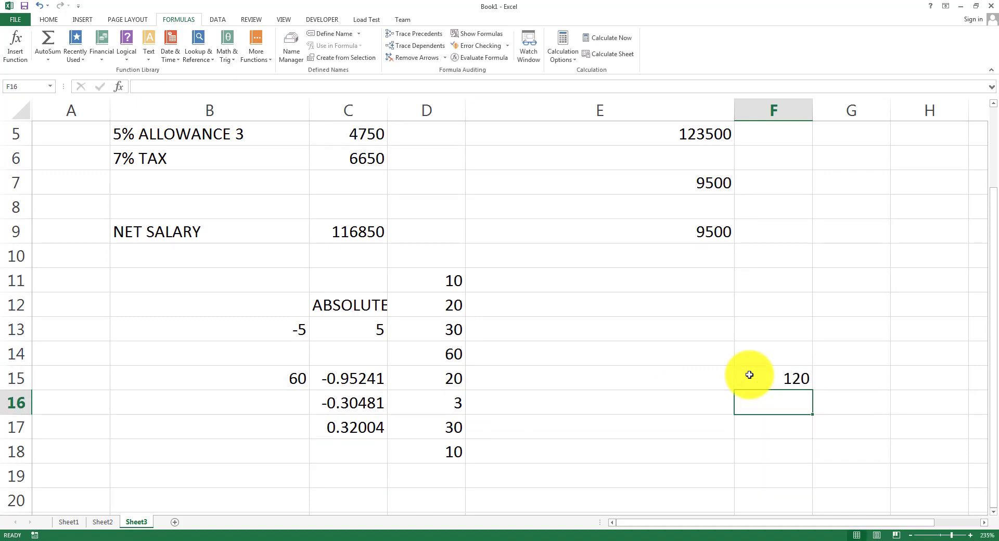
# Enter 4 in F18 and its factorial =FACT(F18) in G18.
pyautogui.click(749, 375)
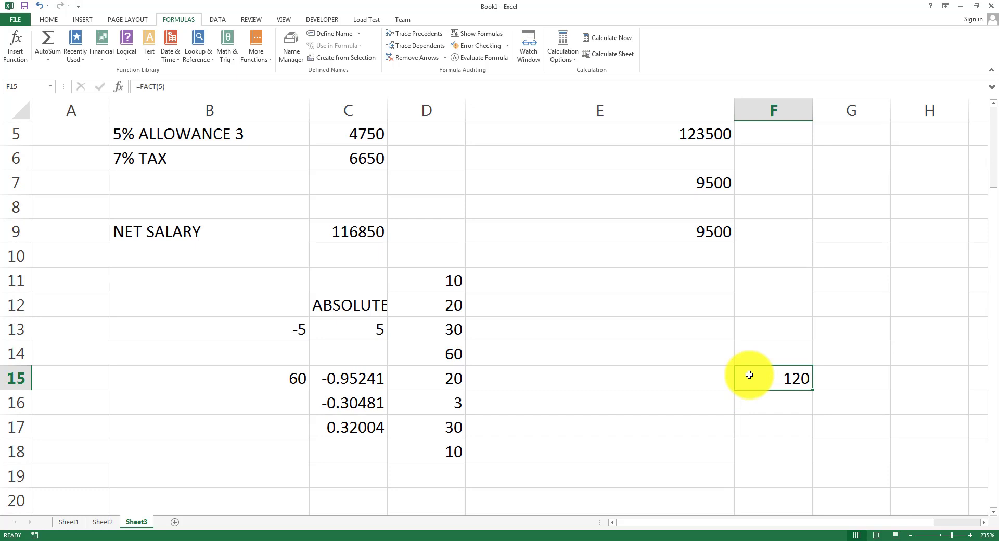
pyautogui.press('Return')
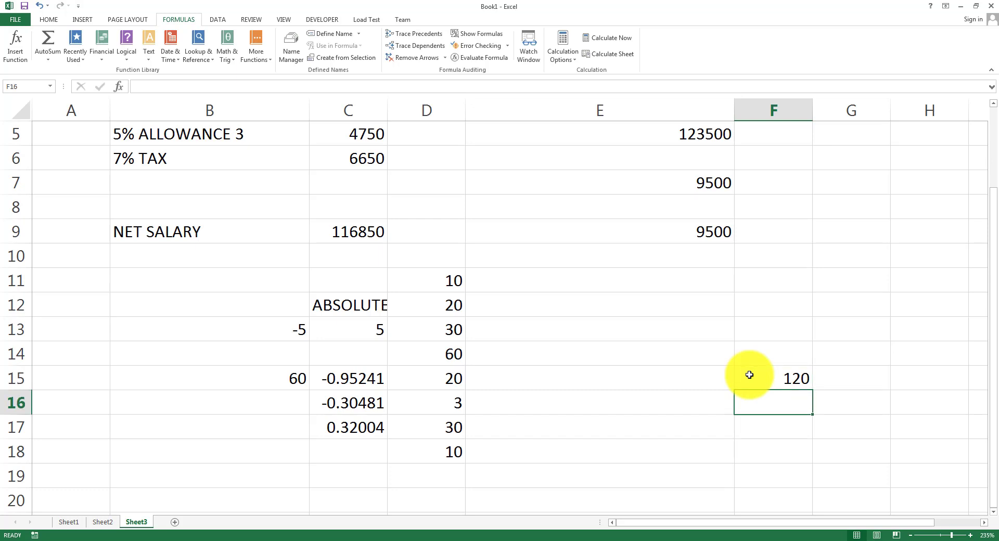
pyautogui.press('Down')
pyautogui.press('Down')
pyautogui.write('4')
pyautogui.press('Tab')
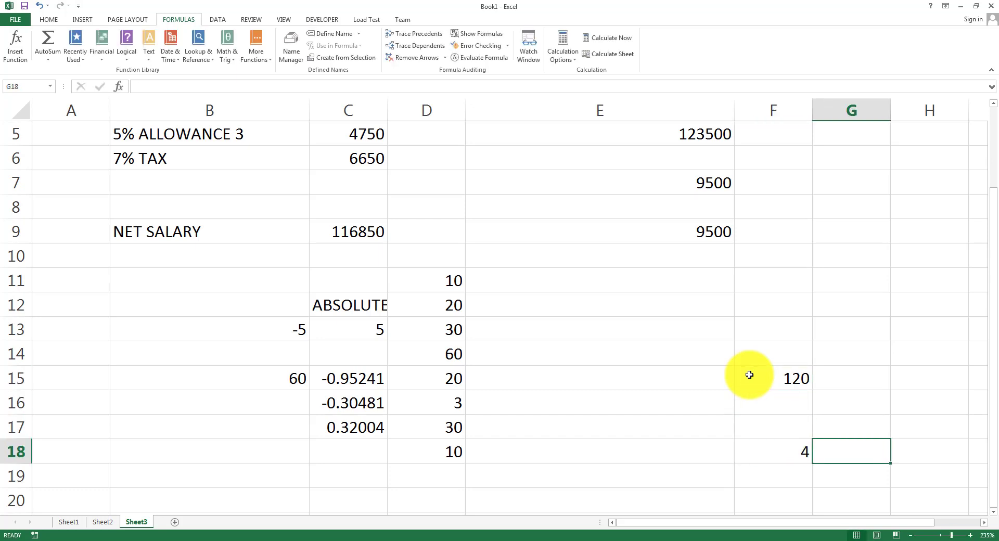
pyautogui.write('=FAC')
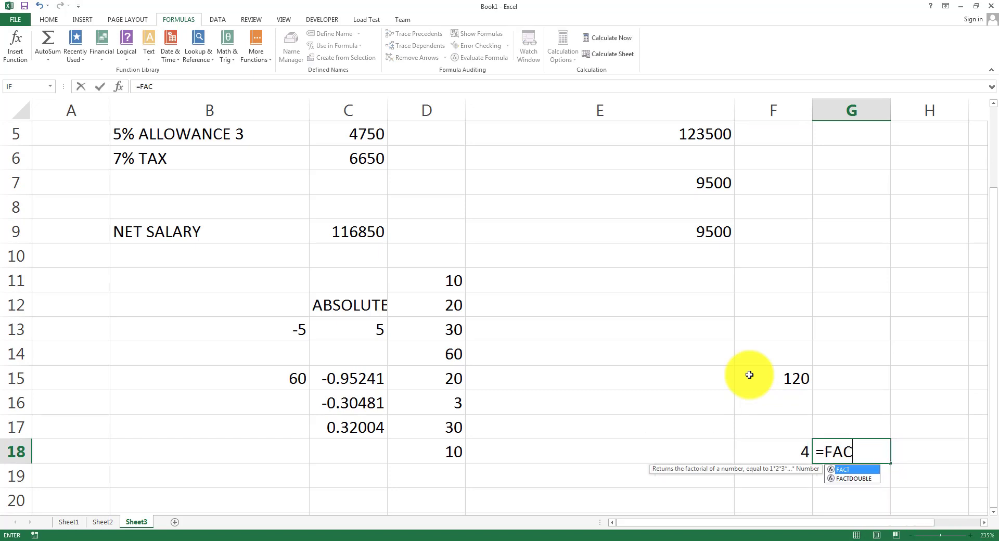
pyautogui.write('T(')
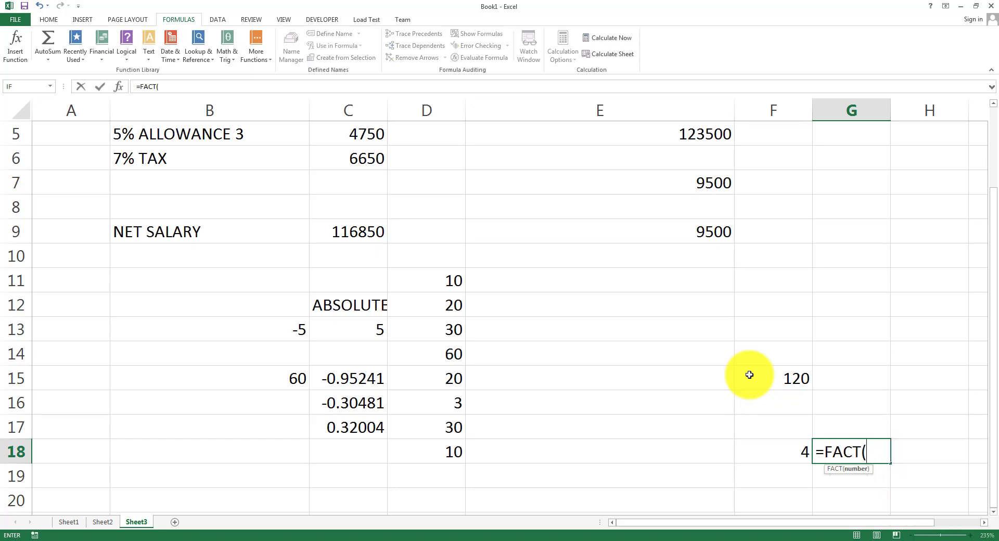
pyautogui.write('F18')
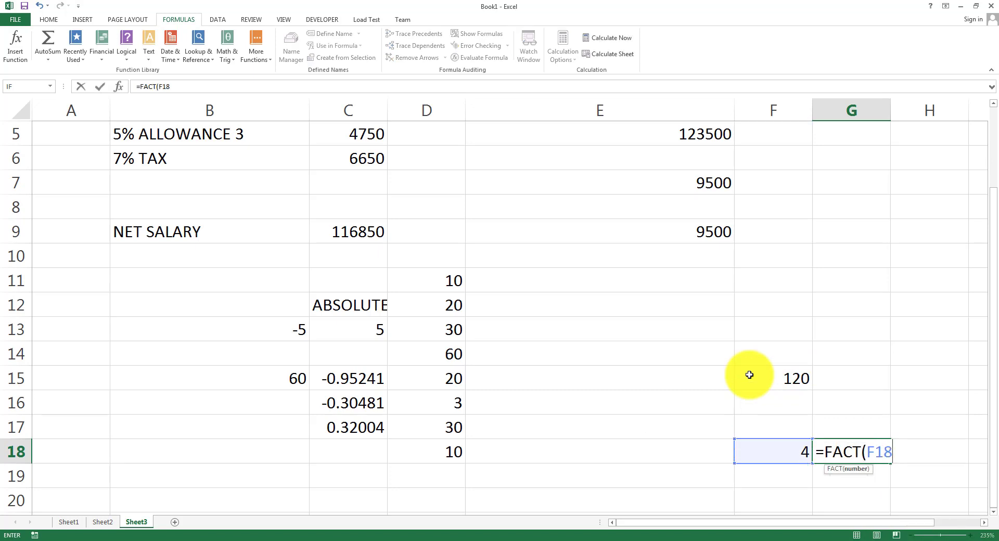
pyautogui.press('Return')
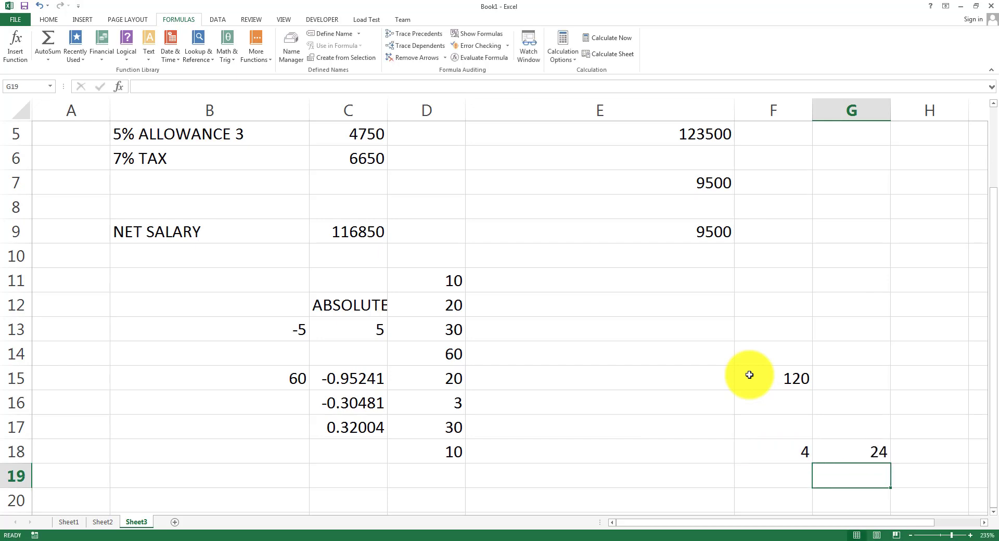
# Test G18's factorial by changing F18 to 3, then 2, then 0.
pyautogui.press('Up')
pyautogui.press('Left')
pyautogui.write('3')
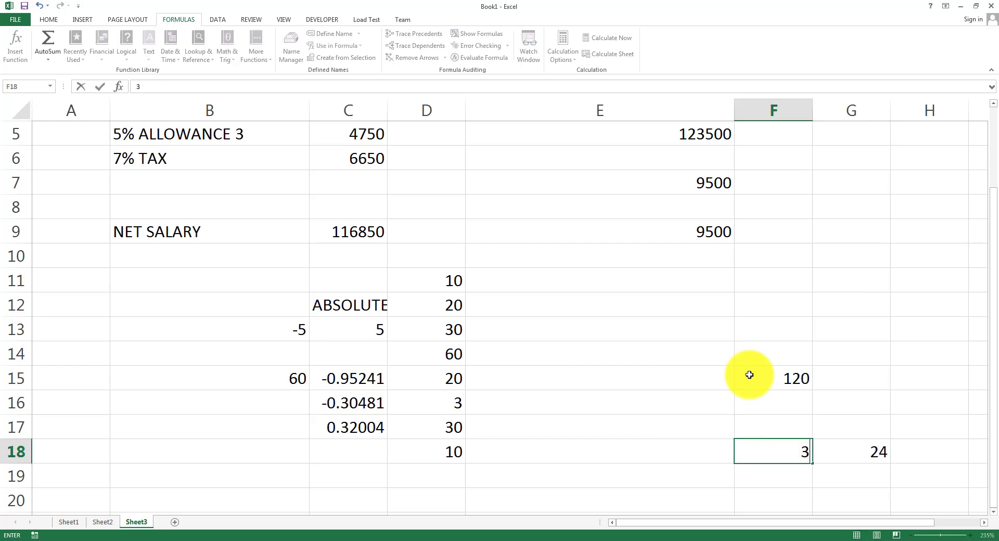
pyautogui.press('Return')
pyautogui.press('Up')
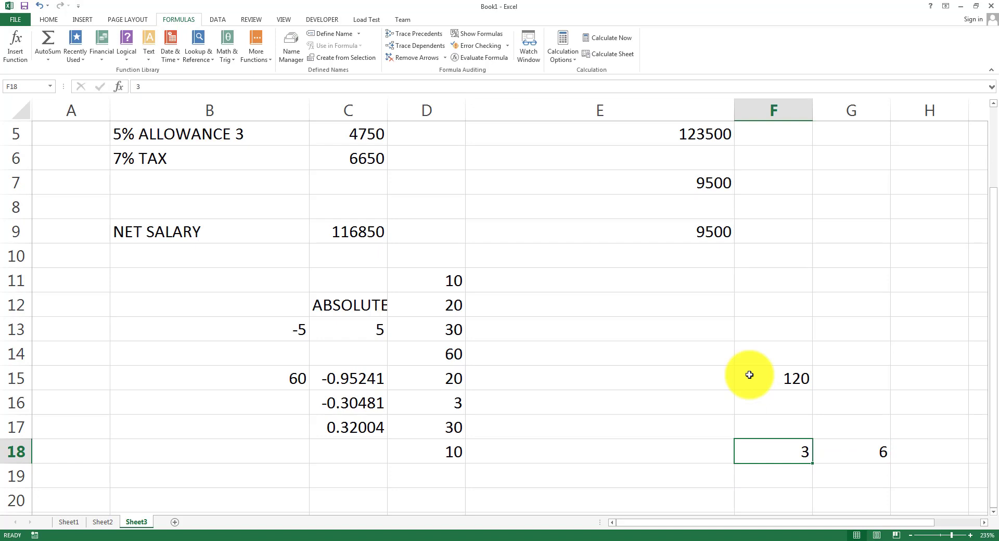
pyautogui.write('2')
pyautogui.press('Return')
pyautogui.press('Up')
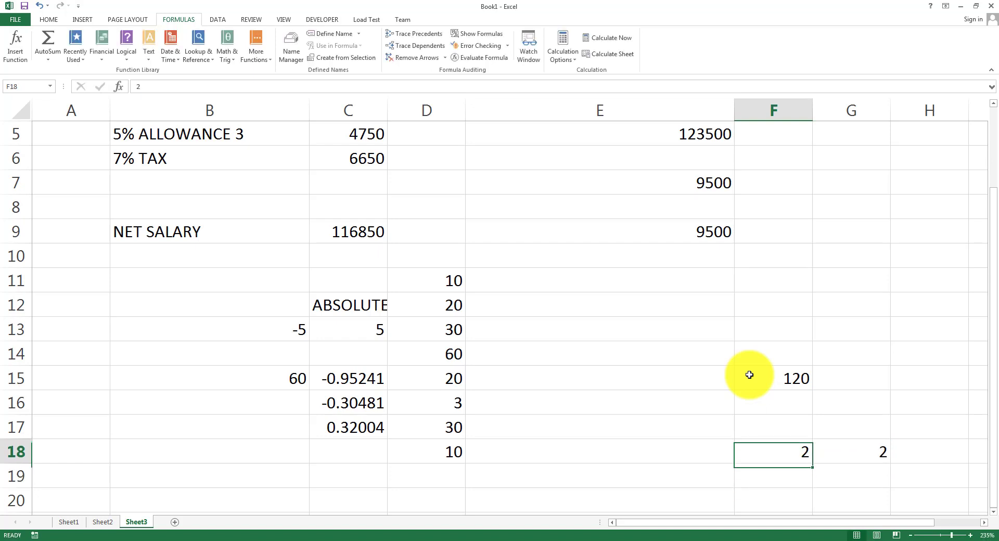
pyautogui.write('0')
pyautogui.press('Return')
# Set F18 to -5 and check that G18's =FACT(F18) returns #NUM!
pyautogui.press('Up')
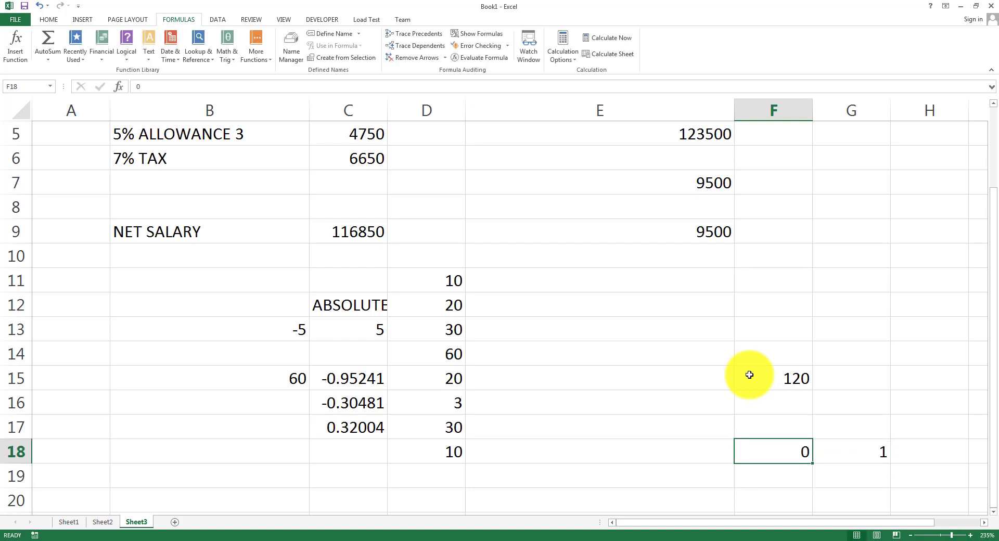
pyautogui.write('-5')
pyautogui.press('Return')
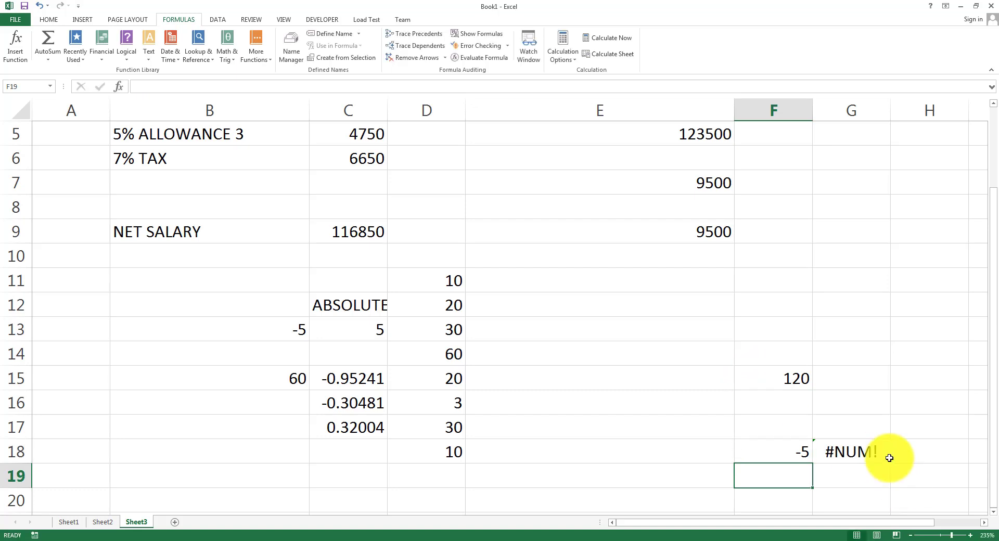
pyautogui.click(871, 451)
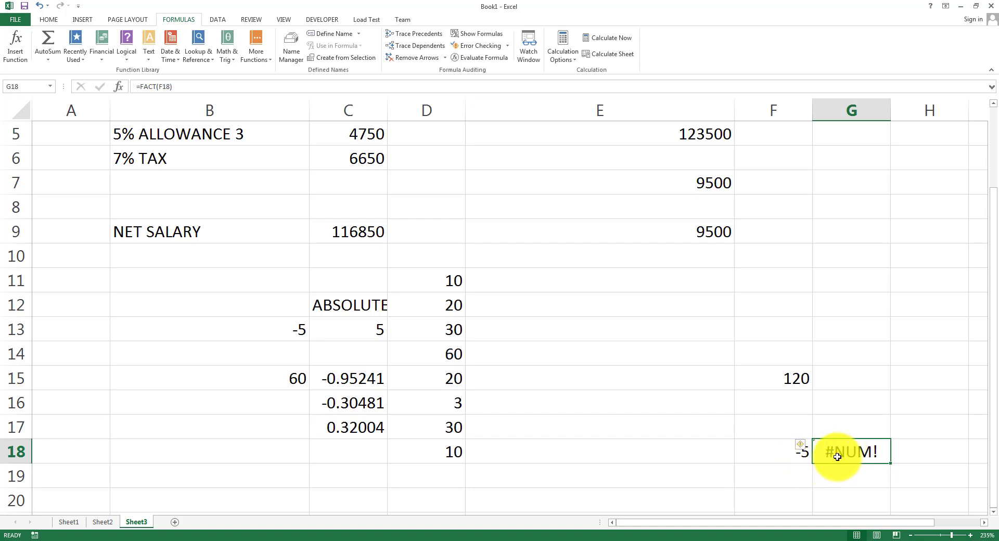
# Scroll through the Math & Trig functions, then enter =POWER(2,3) in E19 to show 8.
pyautogui.click(226, 52)
pyautogui.scroll(-1, 249, 250)
pyautogui.scroll(-4, 251, 260)
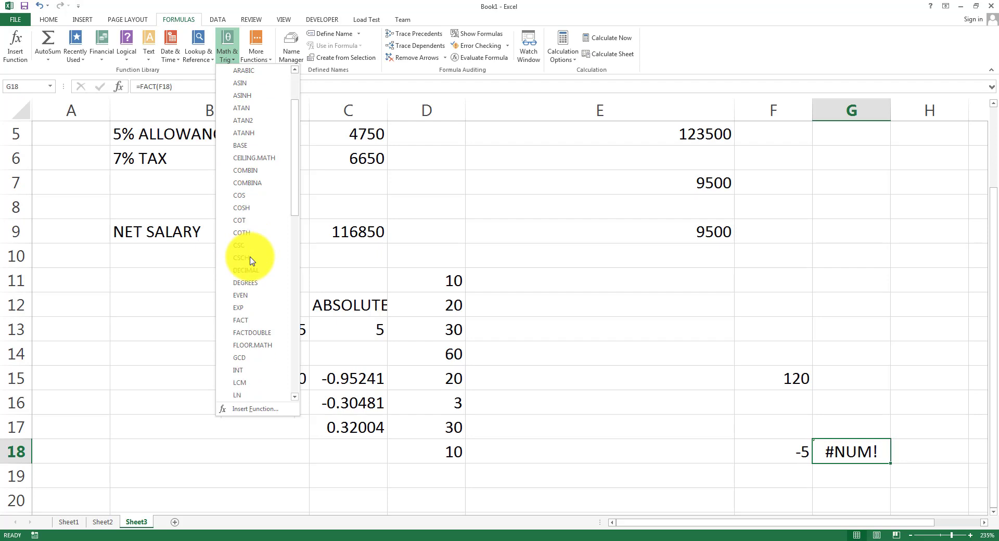
pyautogui.scroll(-2, 252, 265)
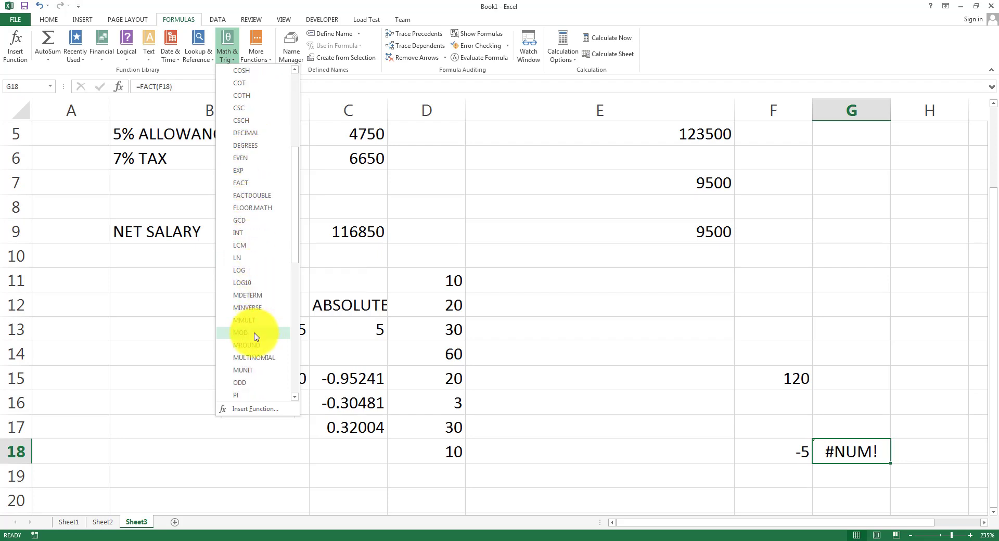
pyautogui.scroll(-1, 259, 381)
pyautogui.scroll(-1, 259, 381)
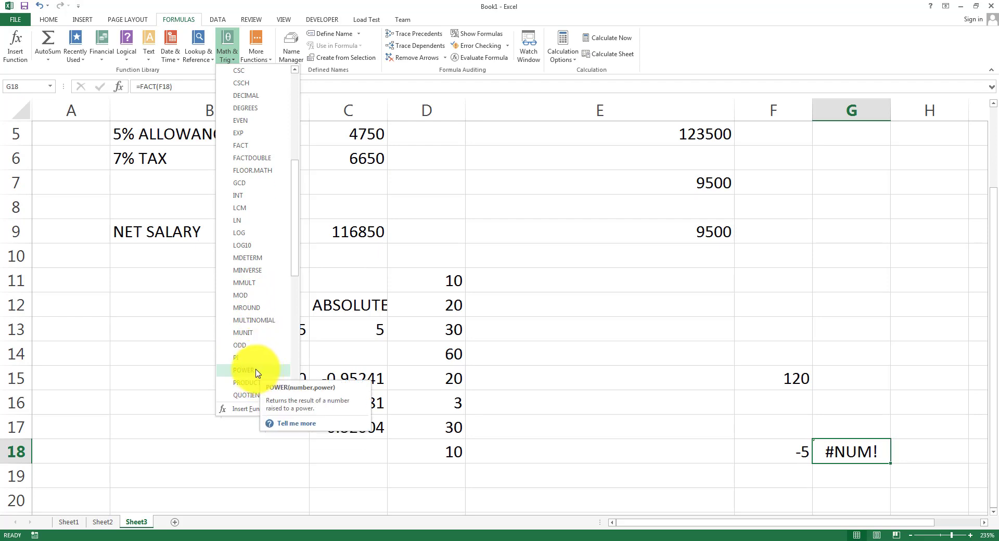
pyautogui.click(500, 468)
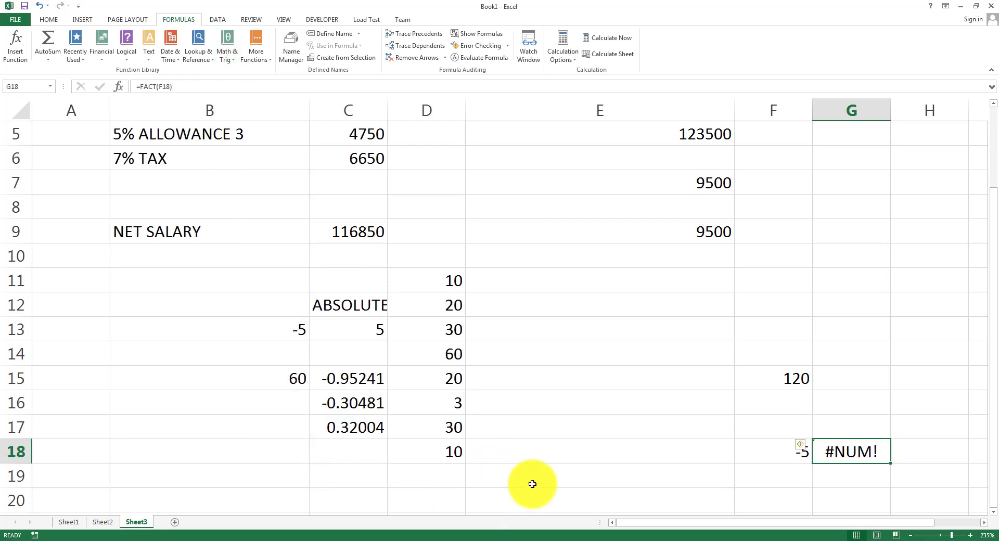
pyautogui.click(532, 482)
pyautogui.write('=PO')
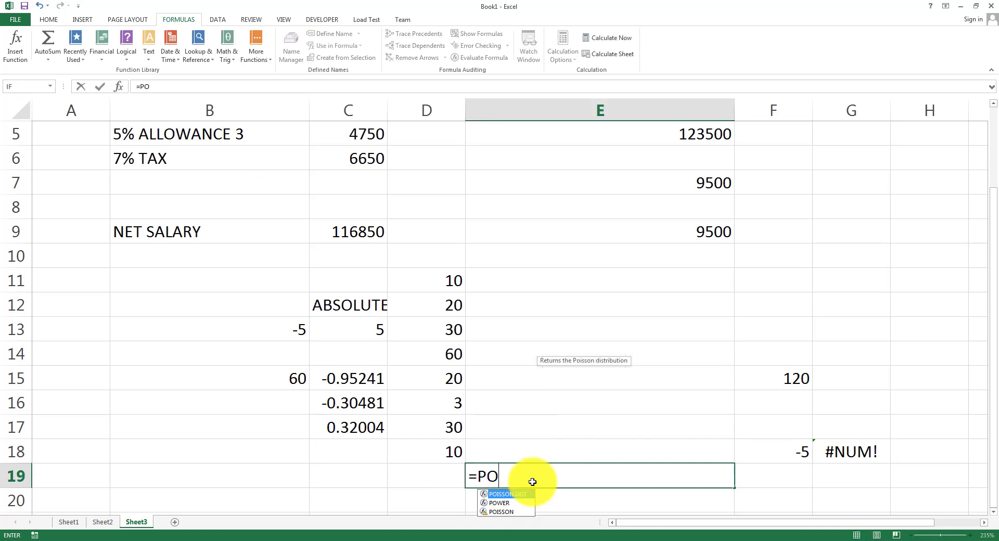
pyautogui.write('WER(2,3')
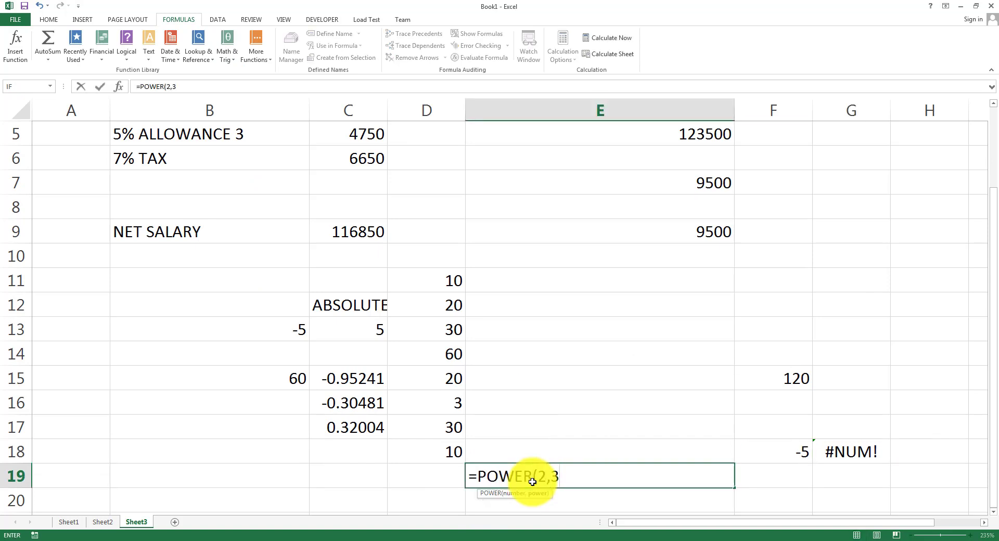
pyautogui.write(')')
pyautogui.press('Return')
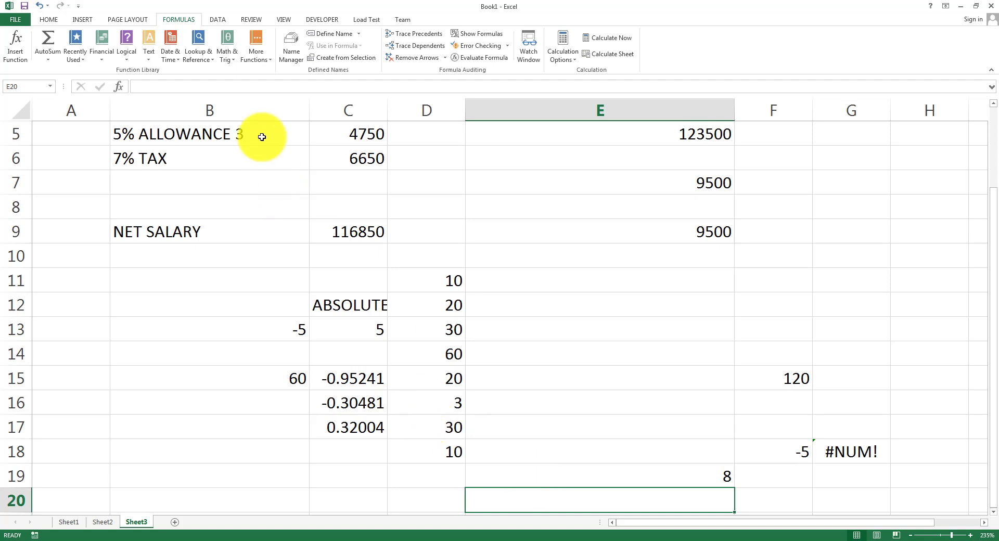
pyautogui.click(225, 56)
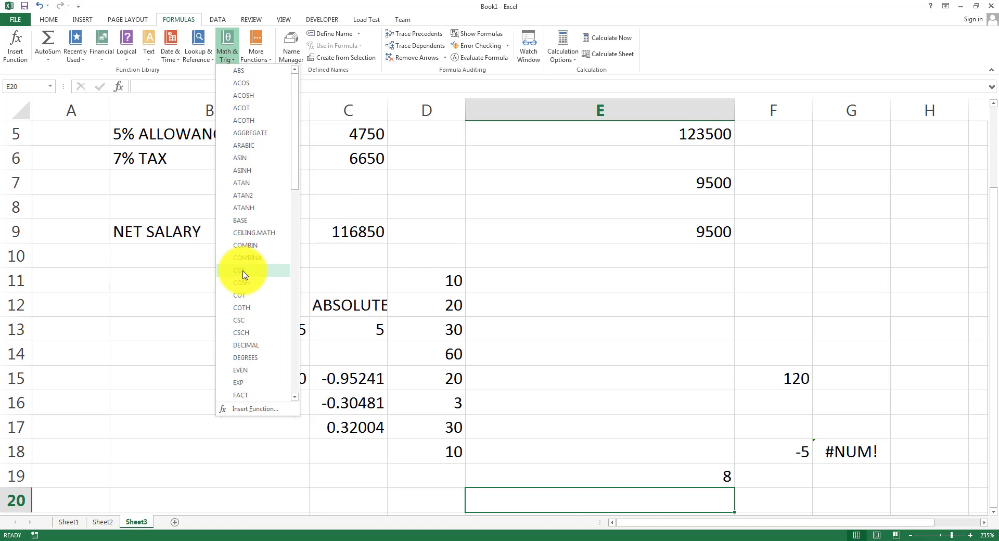
pyautogui.scroll(-2, 246, 381)
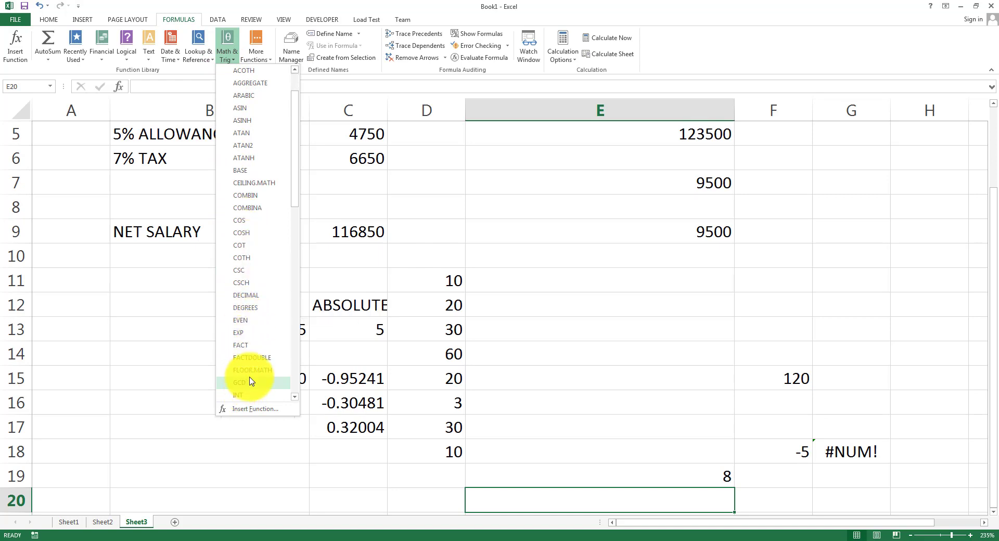
pyautogui.scroll(-11, 250, 381)
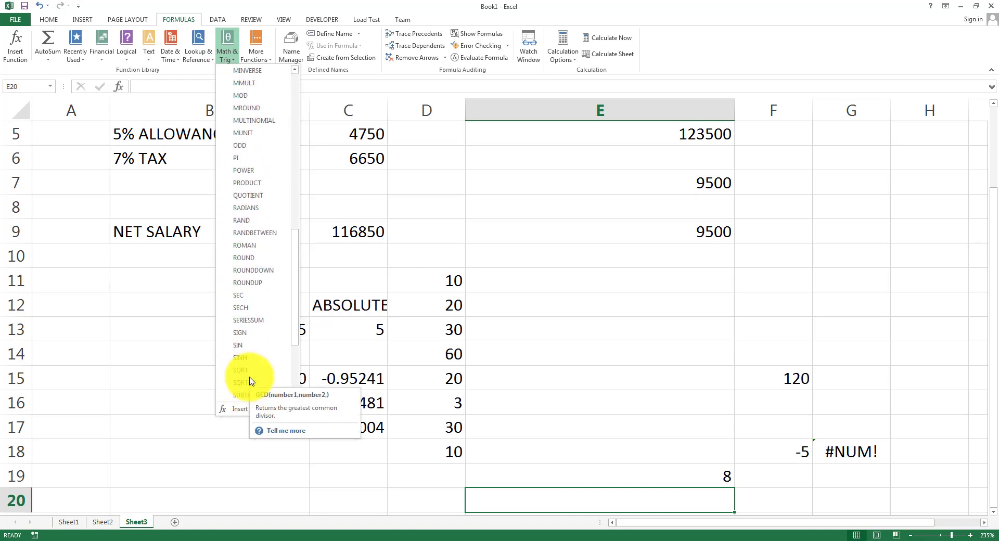
pyautogui.scroll(-4, 249, 382)
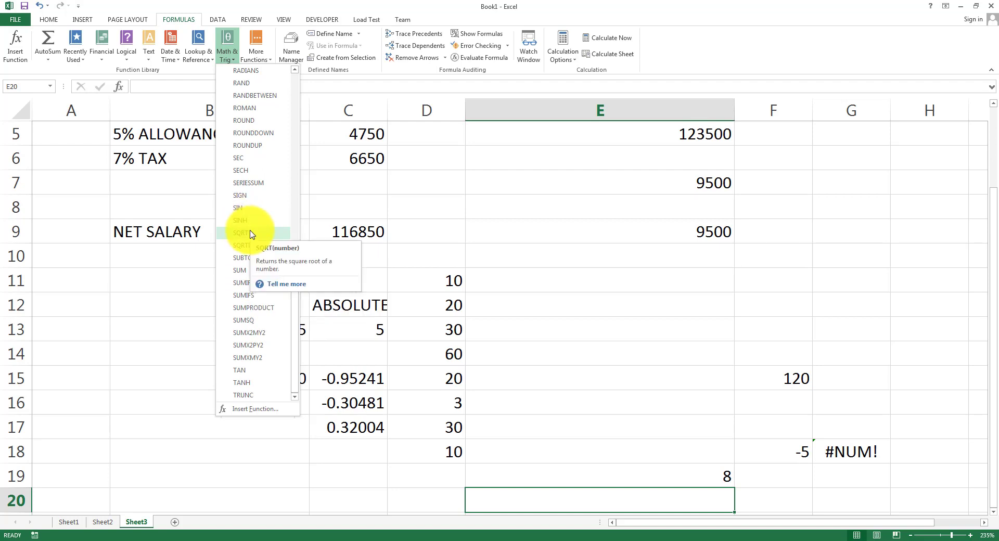
pyautogui.click(139, 292)
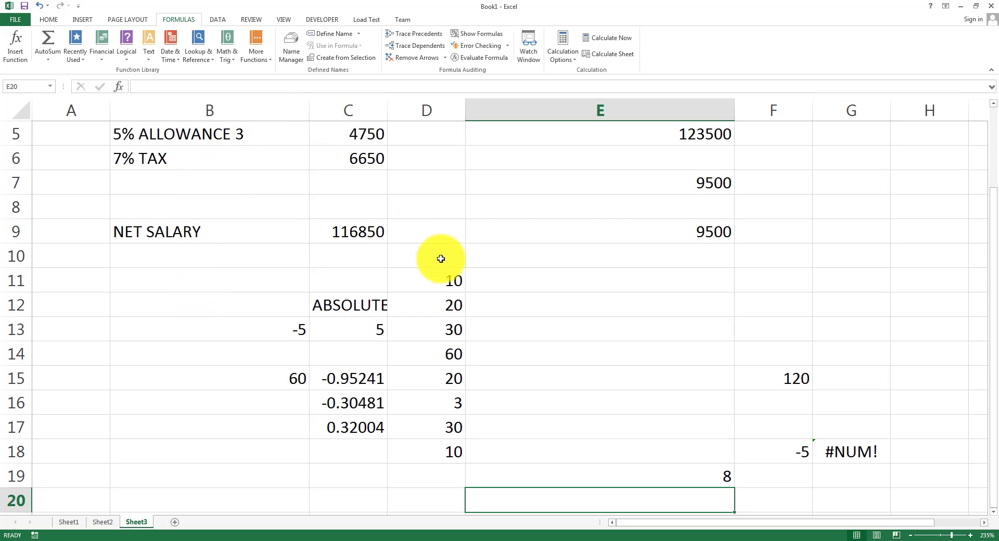
pyautogui.click(266, 57)
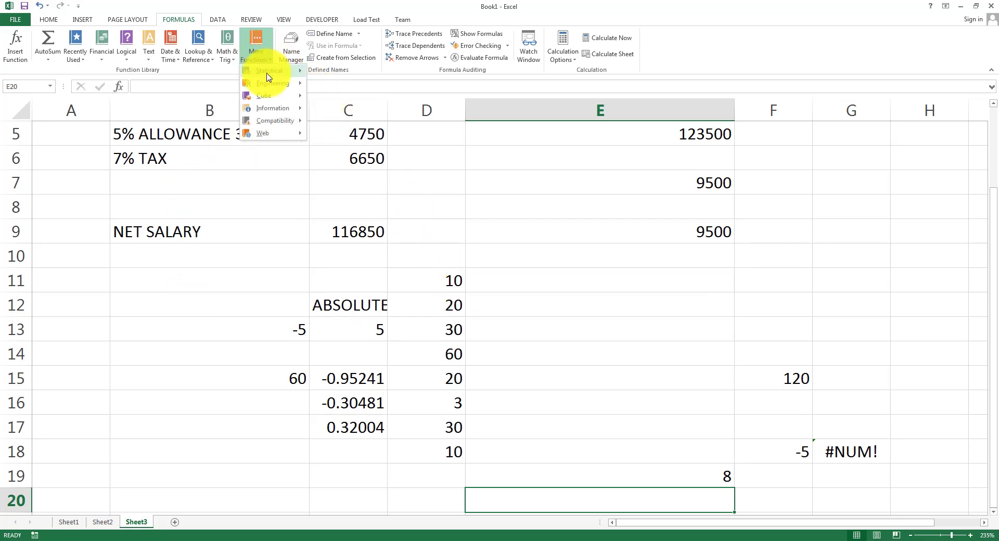
pyautogui.moveTo(268, 77)
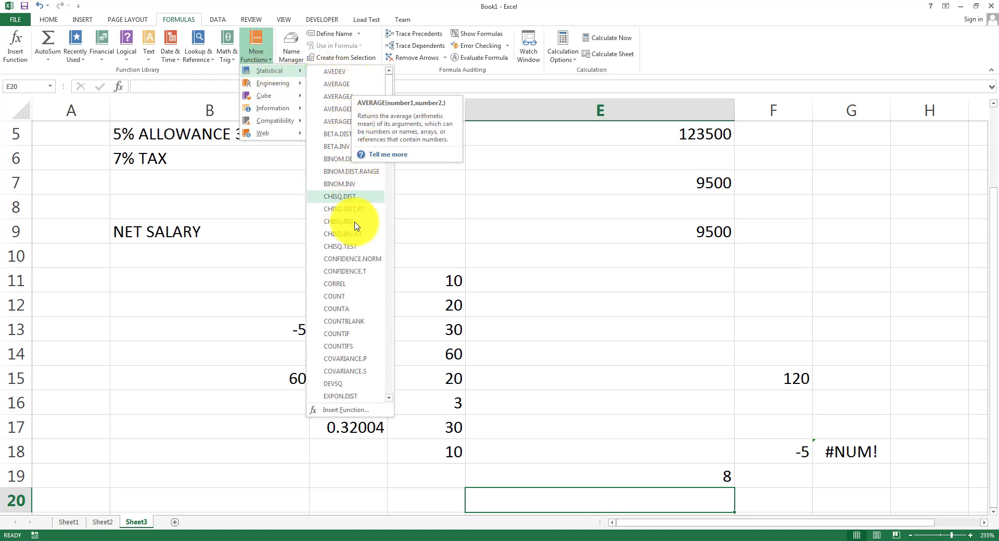
pyautogui.scroll(-1, 354, 245)
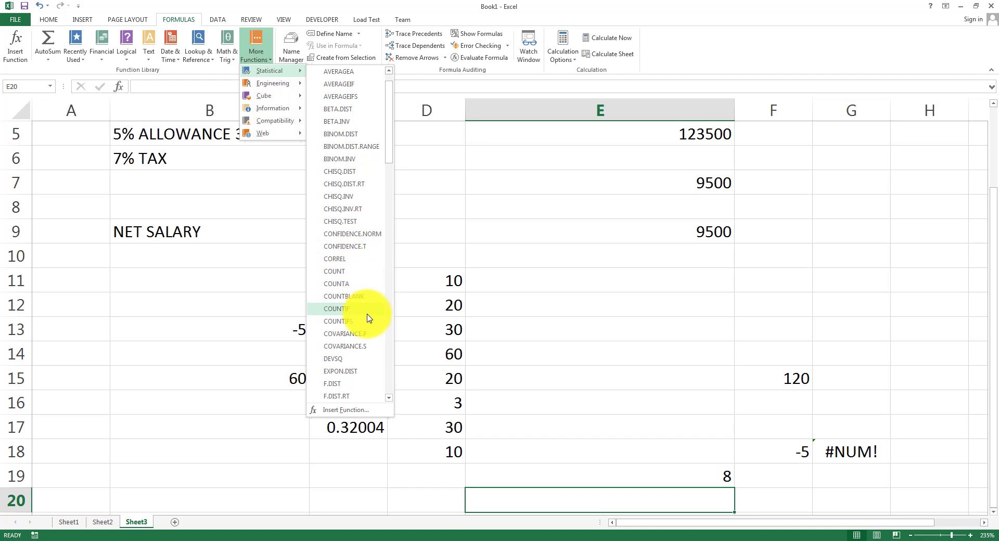
pyautogui.scroll(-1, 368, 321)
pyautogui.scroll(-5, 367, 323)
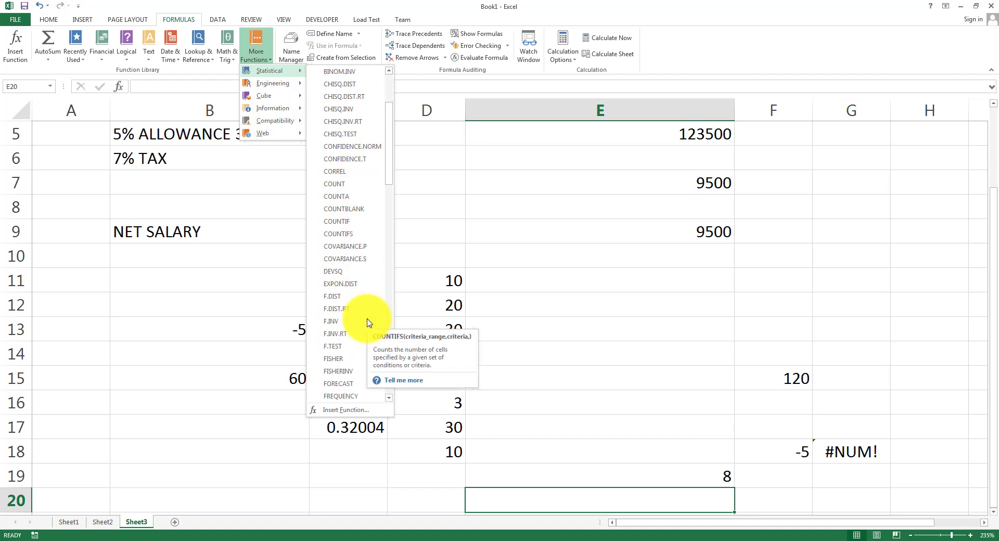
pyautogui.scroll(-8, 368, 322)
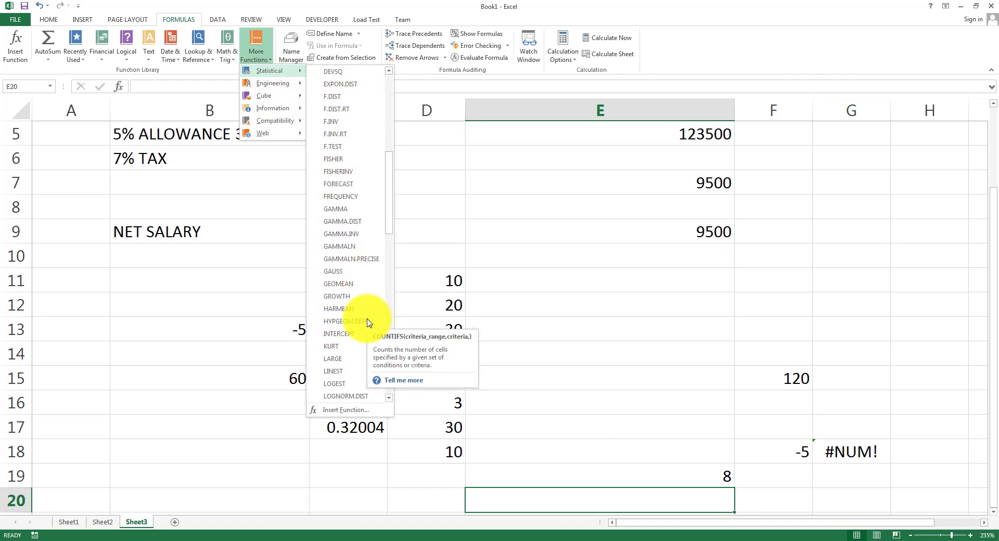
pyautogui.scroll(-8, 367, 323)
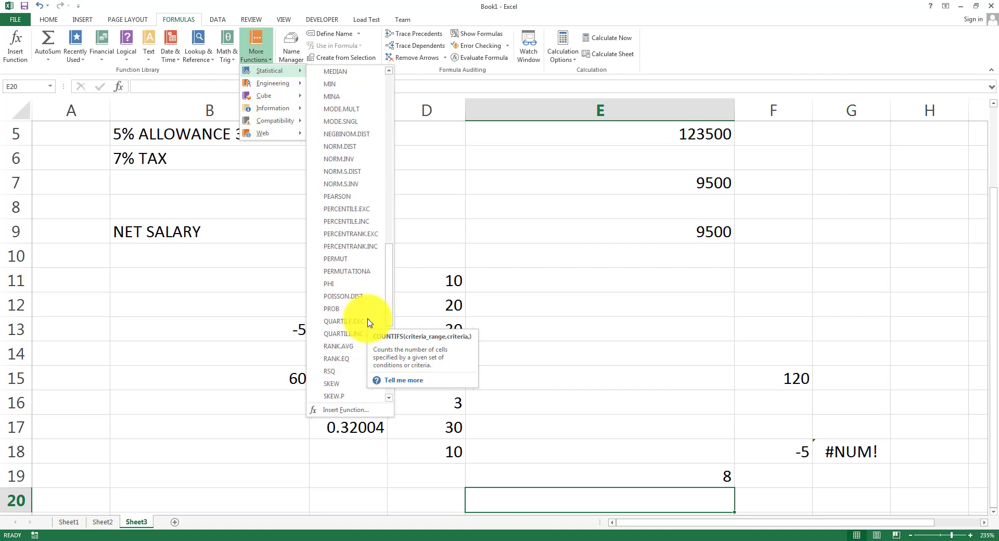
pyautogui.scroll(-3, 367, 323)
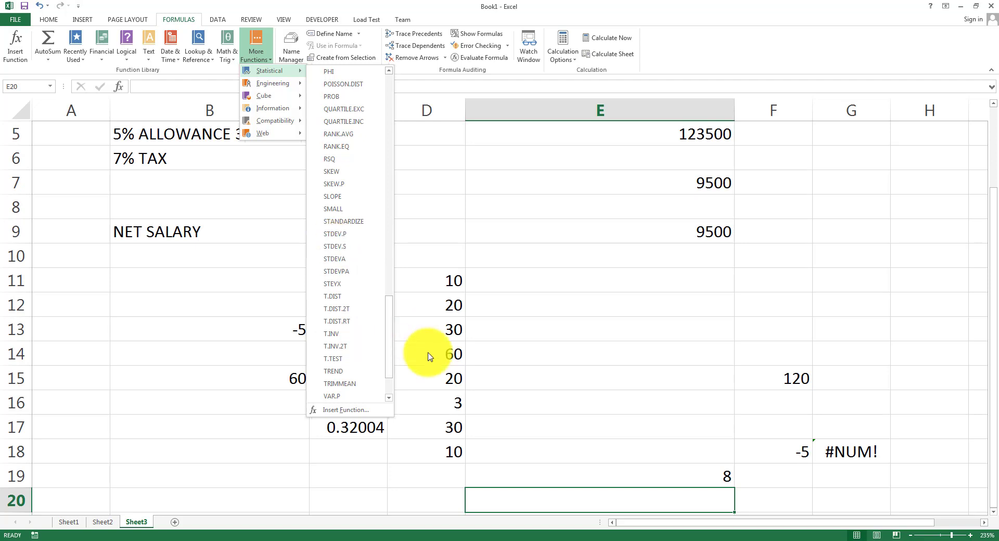
pyautogui.click(445, 312)
# Enter =STDEV.S(D11:D16) in E13, returning 20.00416623.
pyautogui.click(452, 280)
pyautogui.moveTo(451, 313); pyautogui.dragTo(459, 379)
pyautogui.click(533, 329)
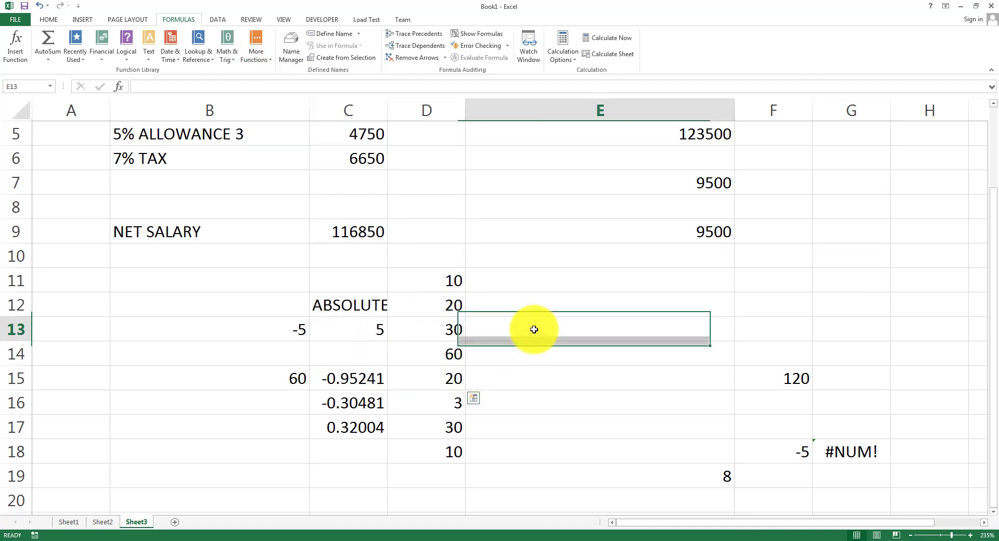
pyautogui.write('=STD')
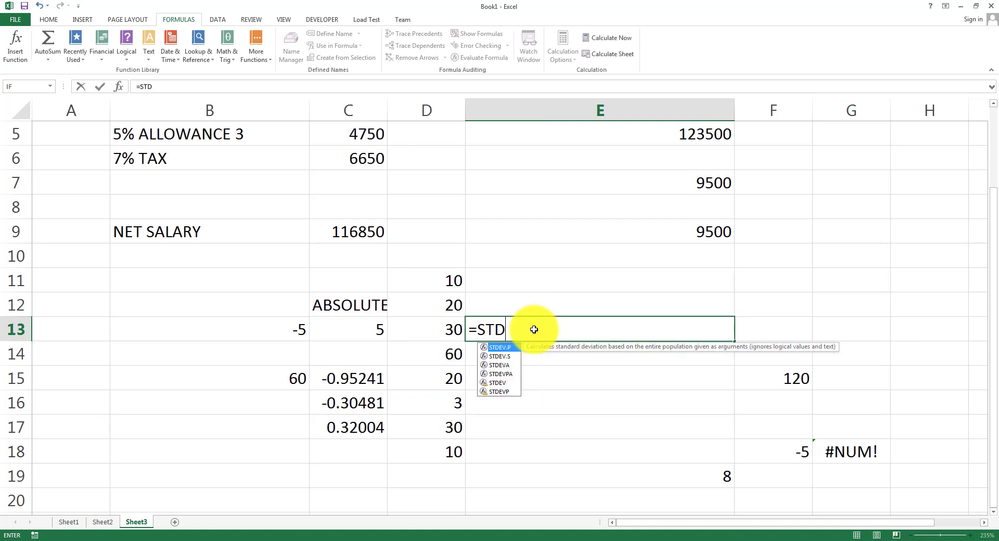
pyautogui.press('Down')
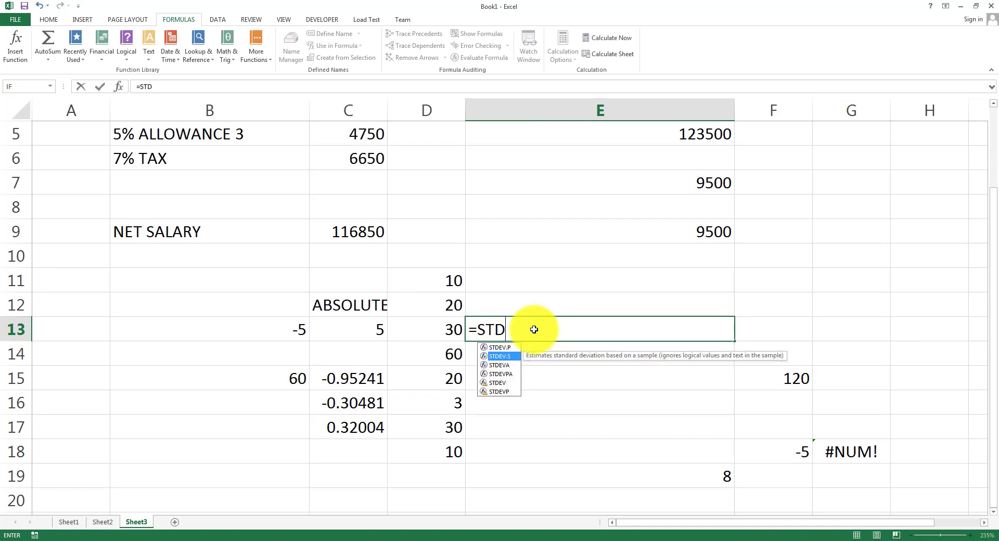
pyautogui.write('EV.S')
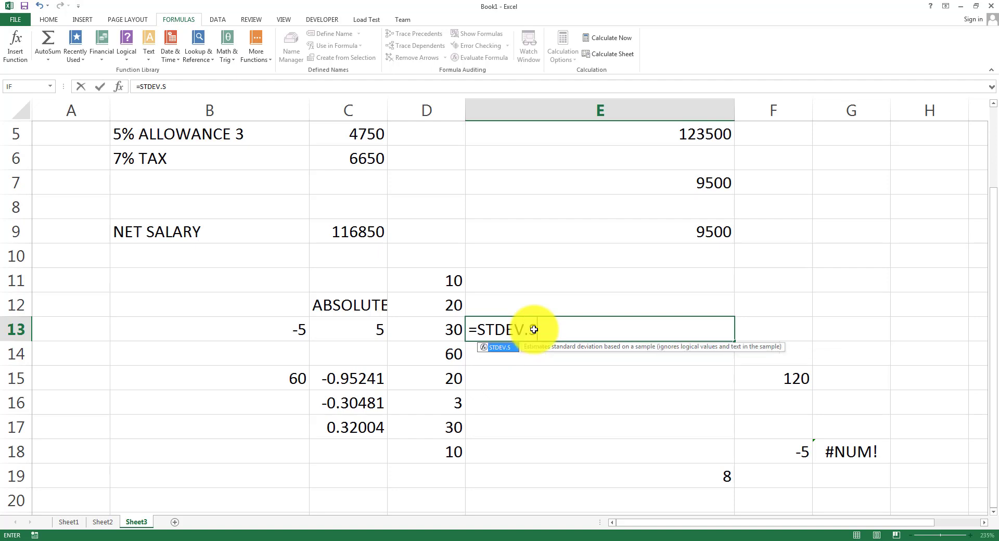
pyautogui.write('(')
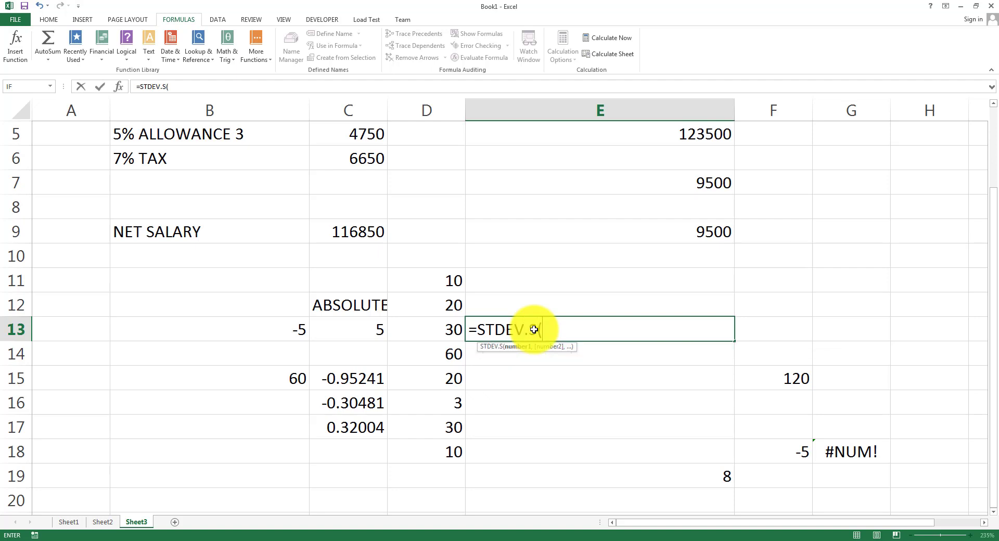
pyautogui.write('D')
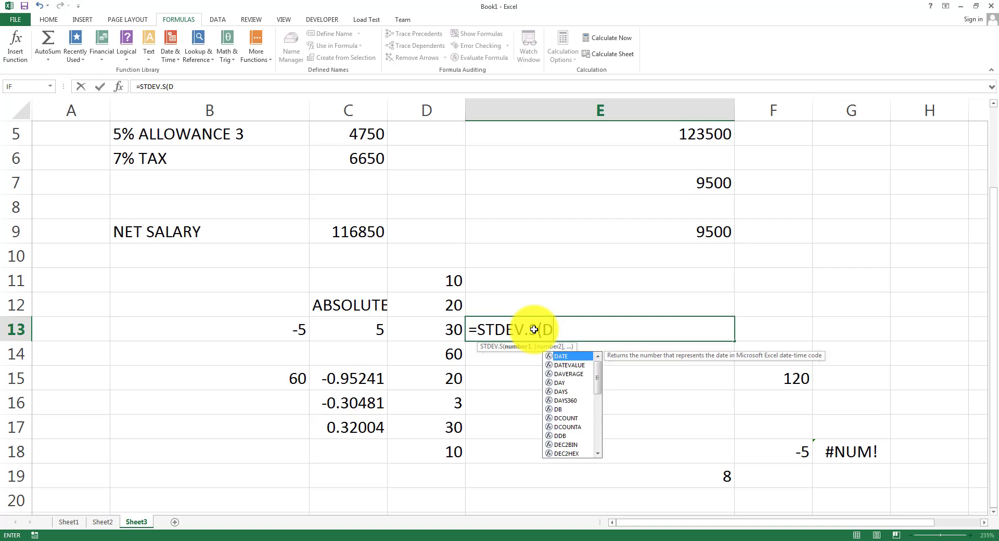
pyautogui.write('11:D')
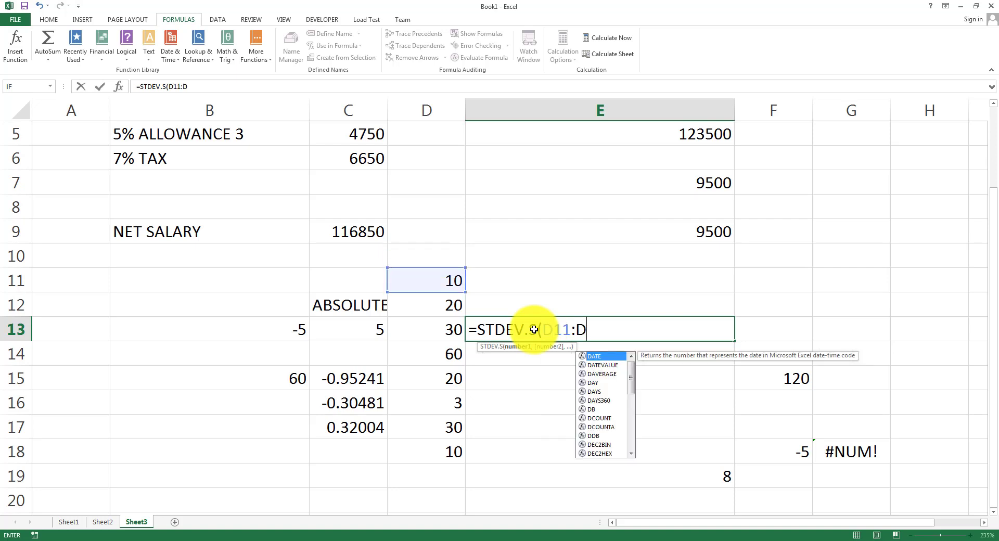
pyautogui.write('16')
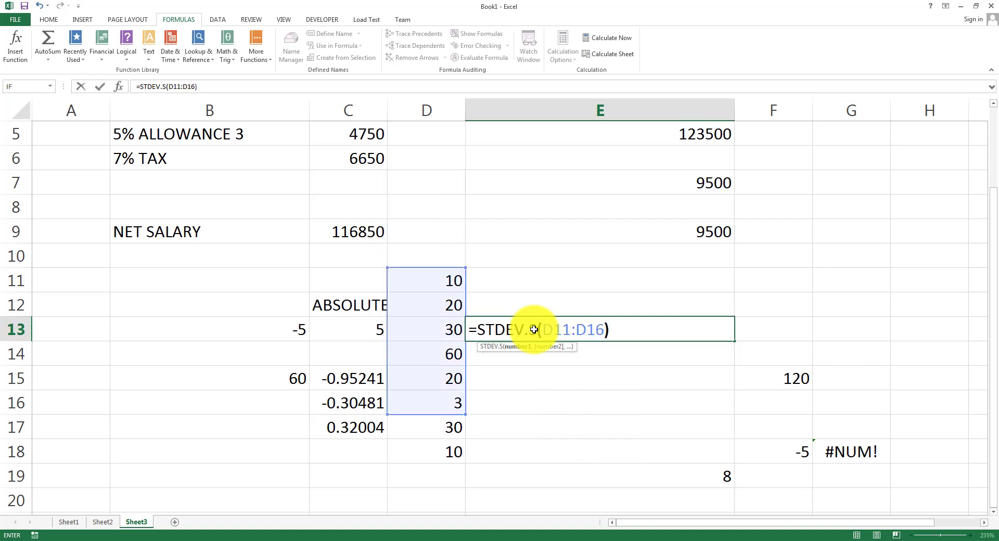
pyautogui.press('Return')
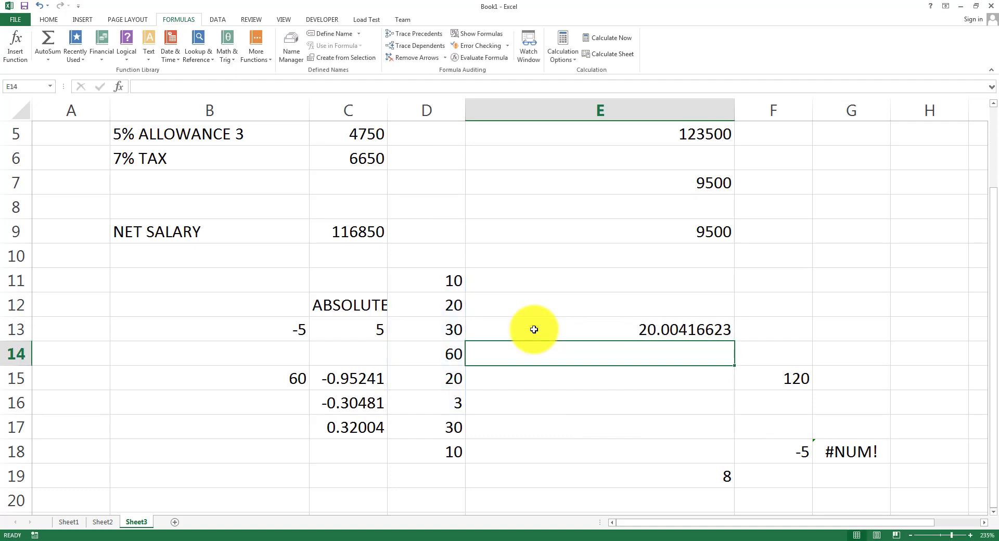
pyautogui.click(533, 330)
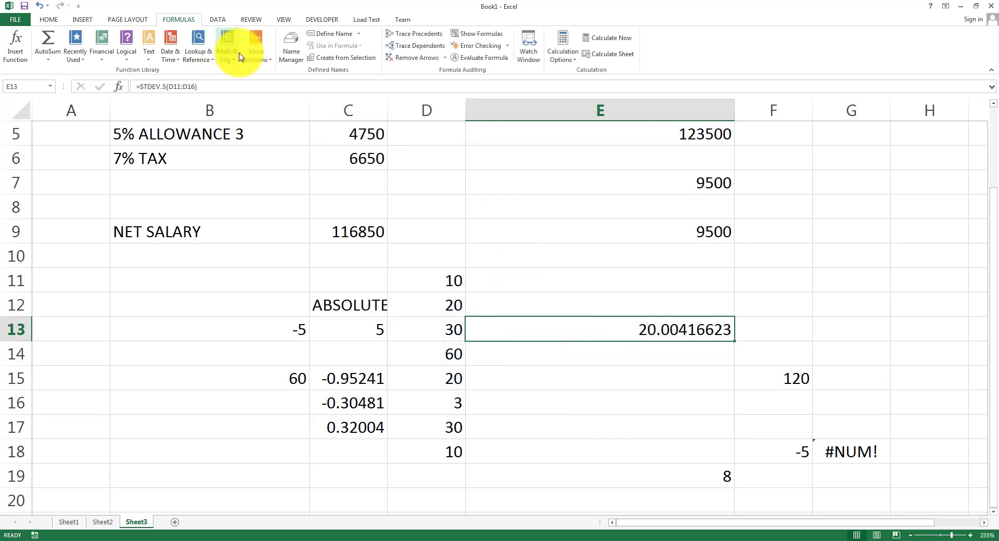
pyautogui.click(256, 48)
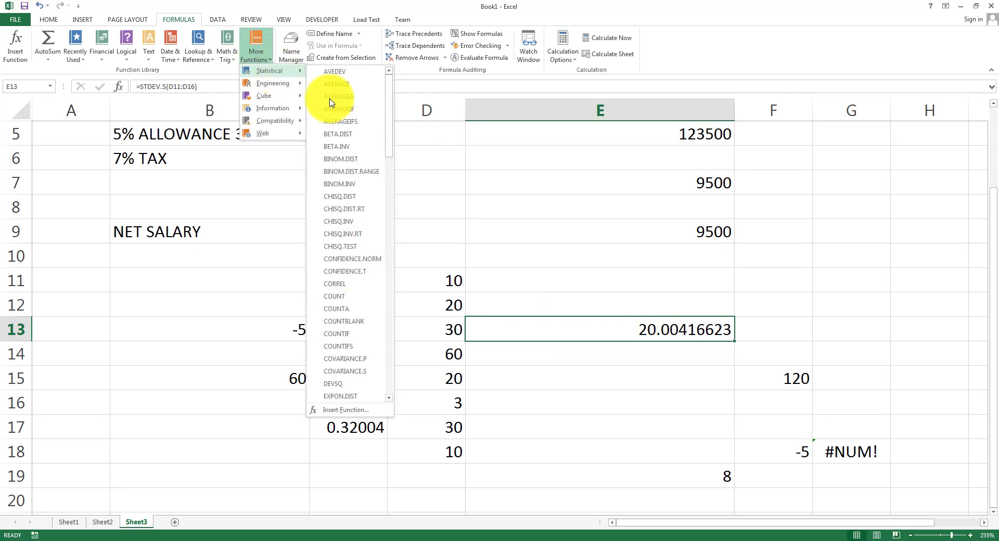
pyautogui.scroll(-2, 356, 146)
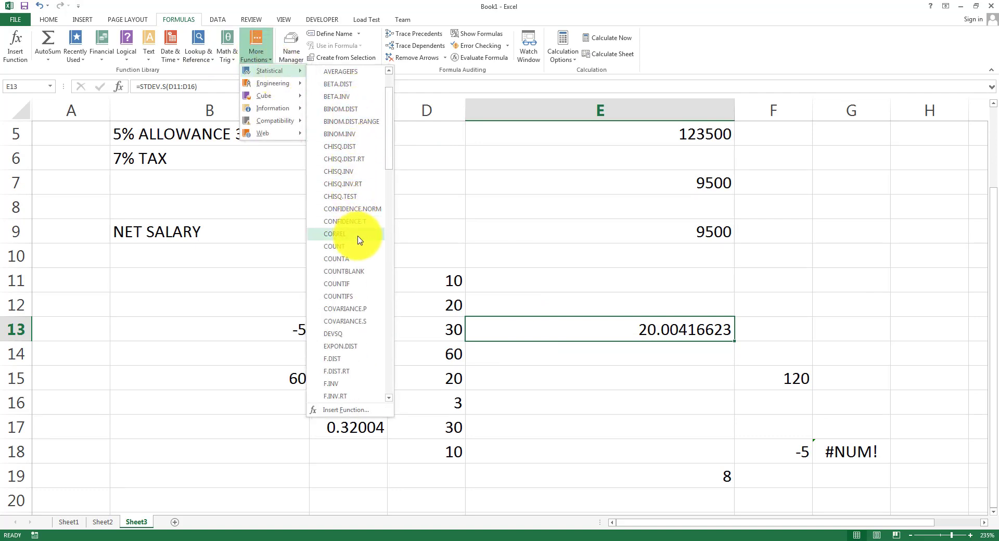
pyautogui.moveTo(386, 129); pyautogui.dragTo(405, 394)
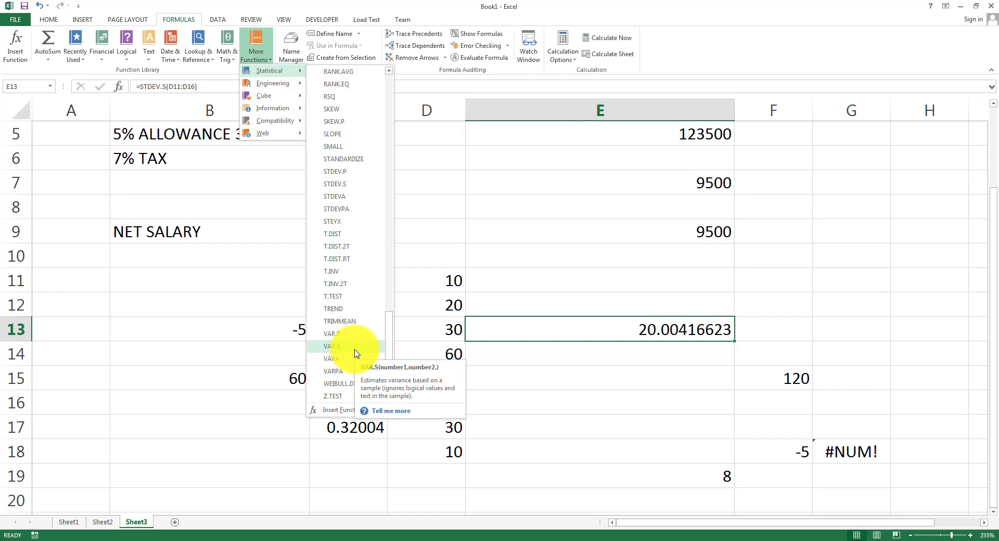
pyautogui.click(229, 329)
# Highlight the 'Using string function' bullet on the PowerPoint Examples slide, then return to Excel.
pyautogui.click(410, 540)
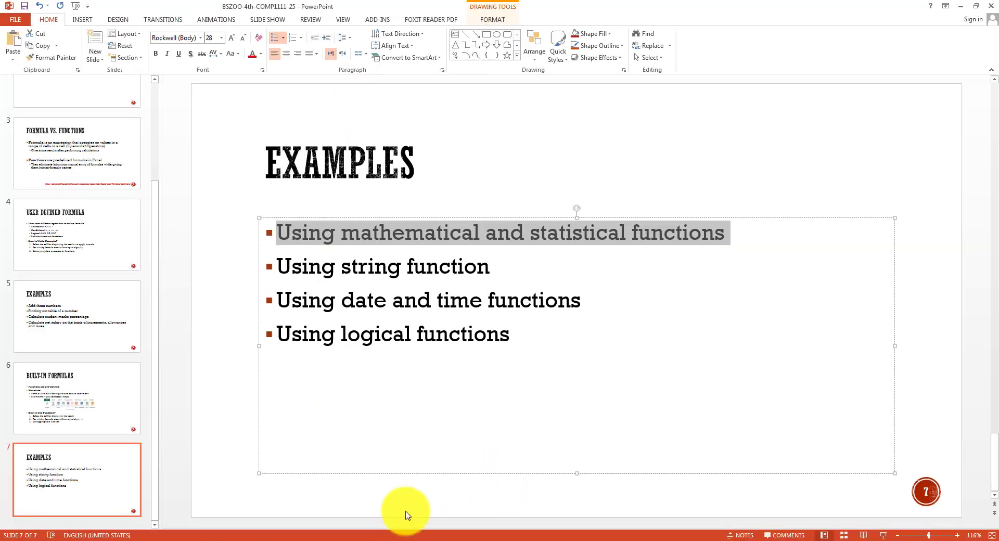
pyautogui.click(416, 229)
pyautogui.tripleClick(418, 238)
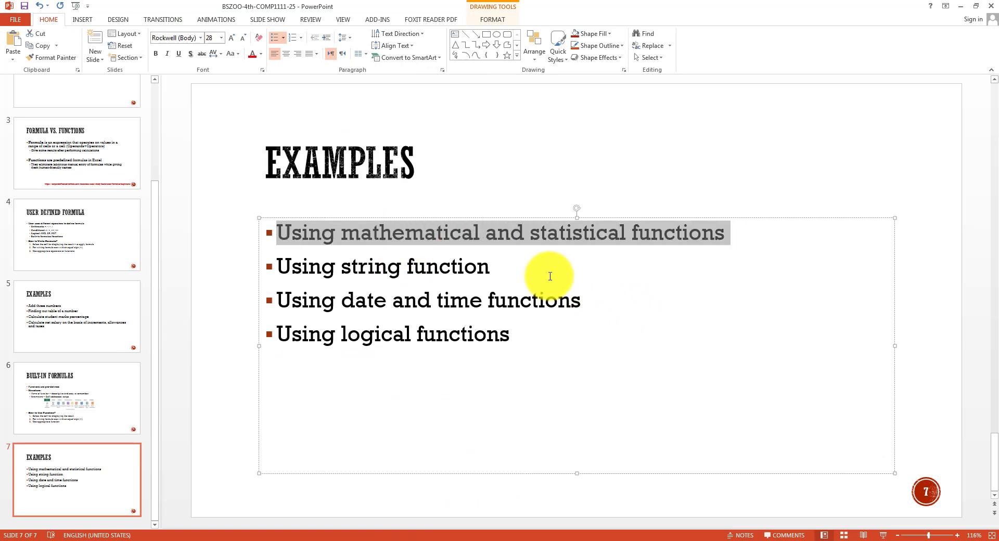
pyautogui.moveTo(507, 269); pyautogui.dragTo(239, 268)
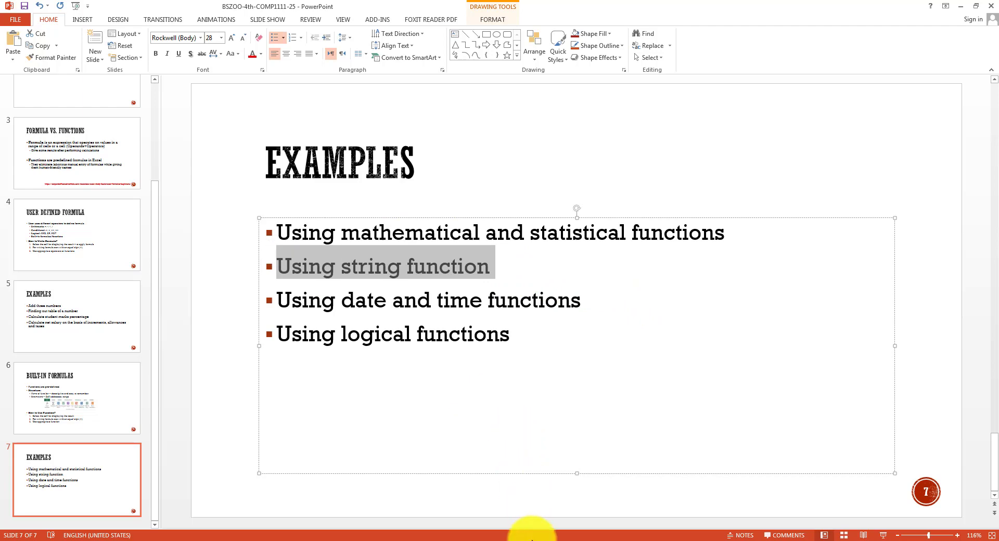
pyautogui.click(530, 536)
pyautogui.click(175, 522)
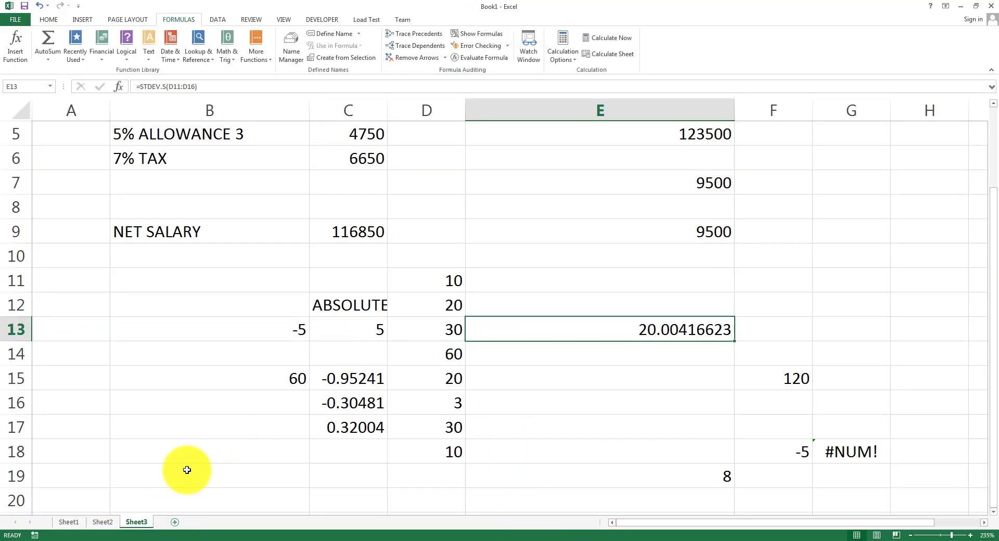
# Select B2 on the new Sheet4 and look over the Text functions like CONCATENATE.
pyautogui.scroll(9, 213, 248)
pyautogui.scroll(1, 212, 249)
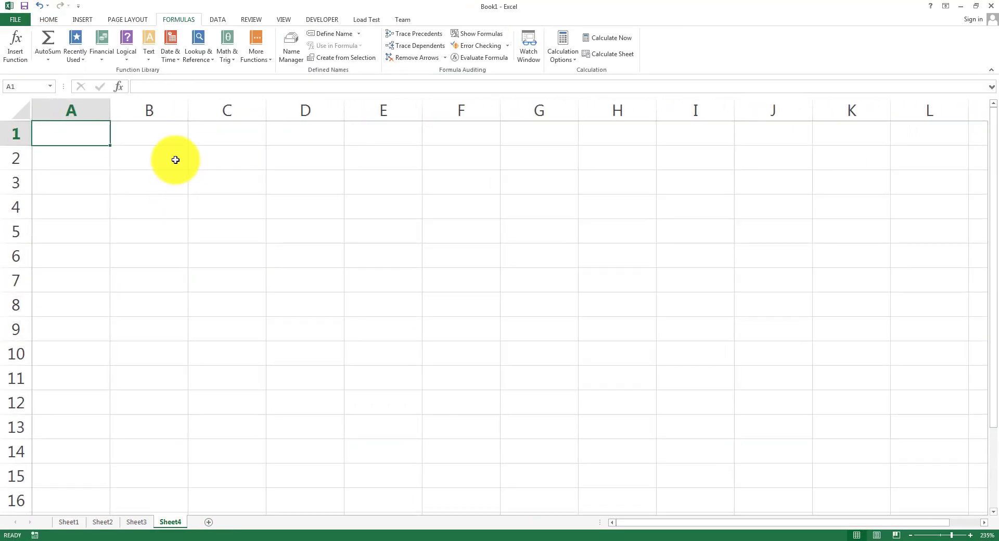
pyautogui.click(175, 160)
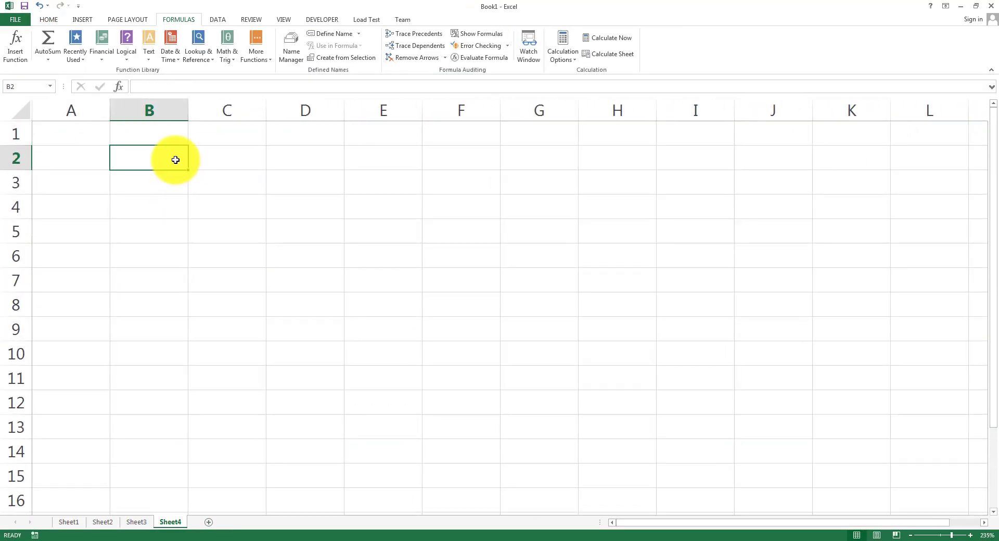
pyautogui.click(149, 60)
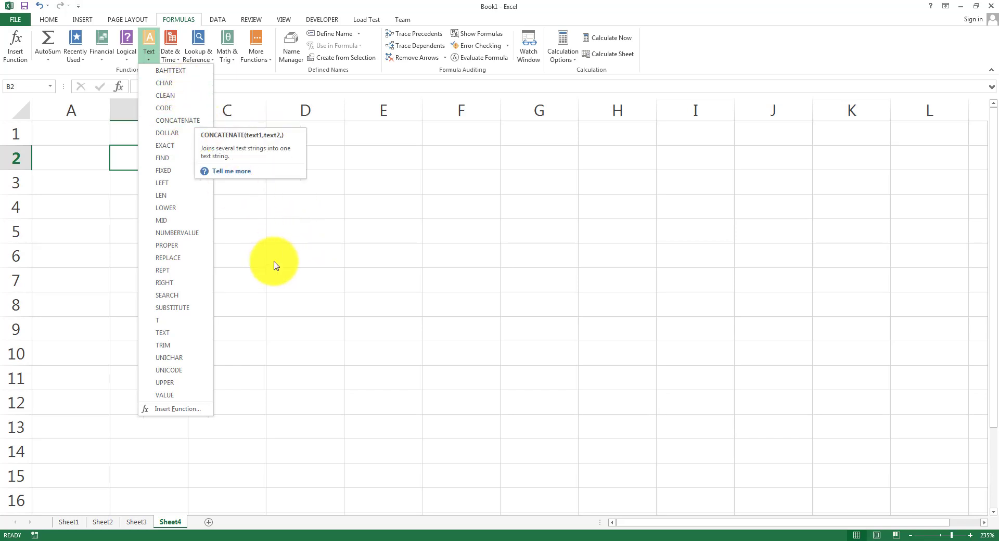
pyautogui.click(176, 176)
# Enter headings First Name, Last Name, Complete Name in B2:D2 and widen columns B–D.
pyautogui.write('F')
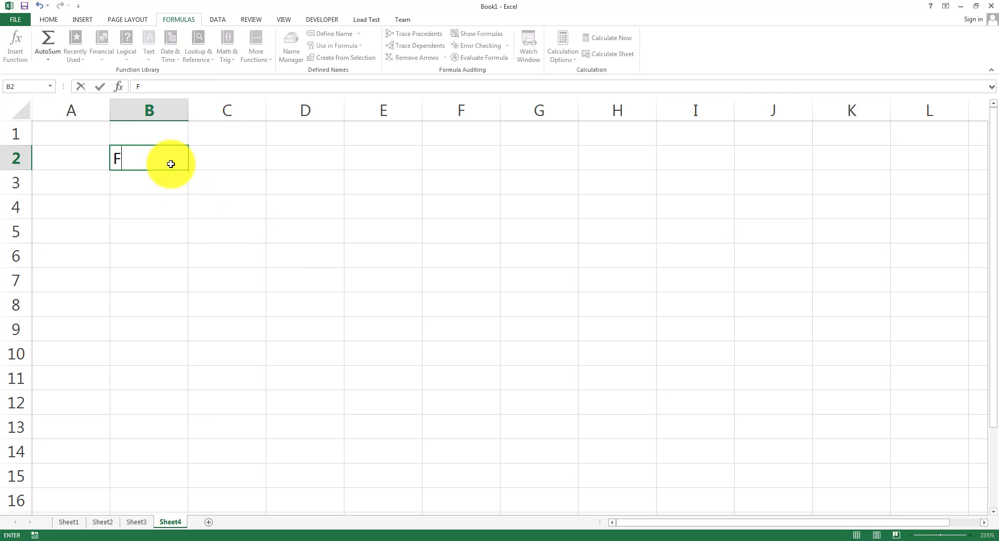
pyautogui.write('irst Name')
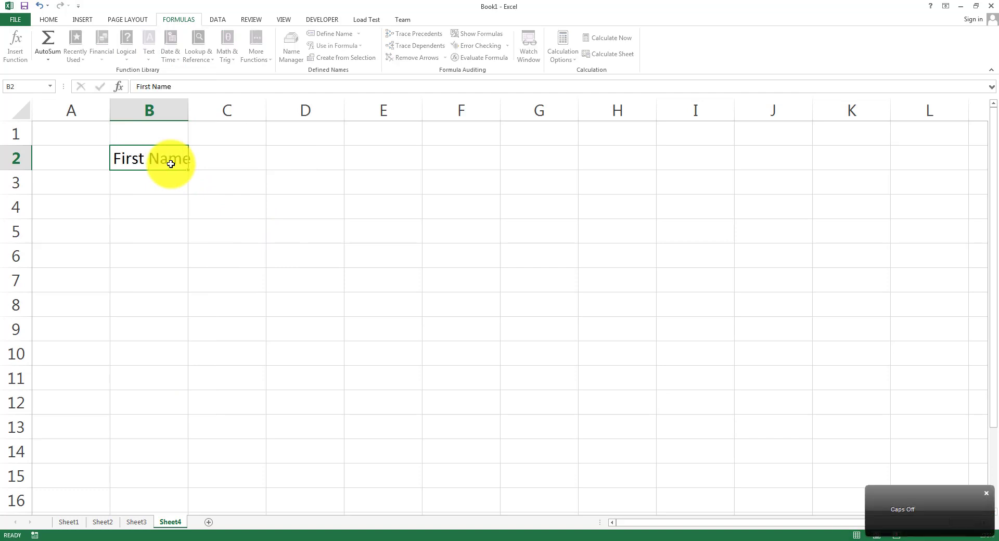
pyautogui.press('Tab')
pyautogui.write('Last Name')
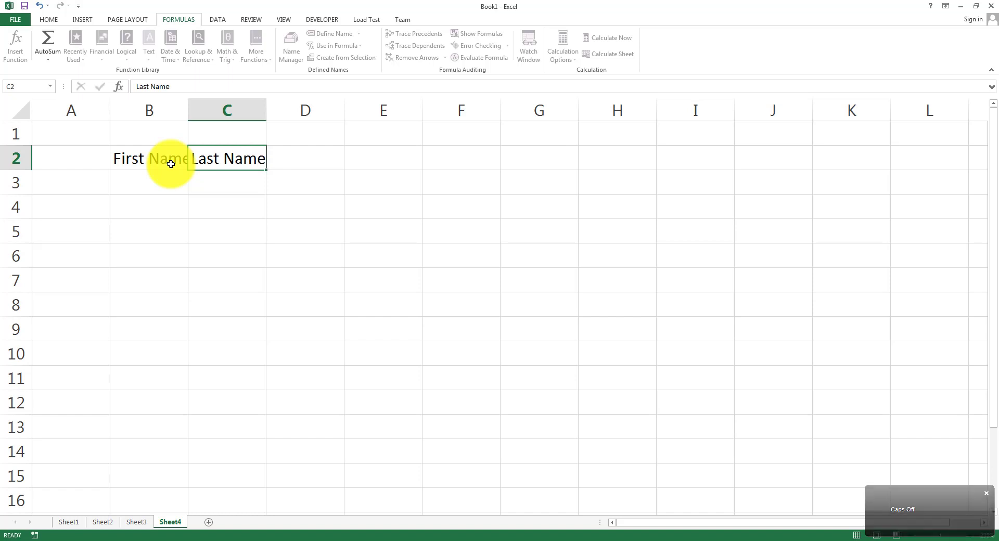
pyautogui.press('Tab')
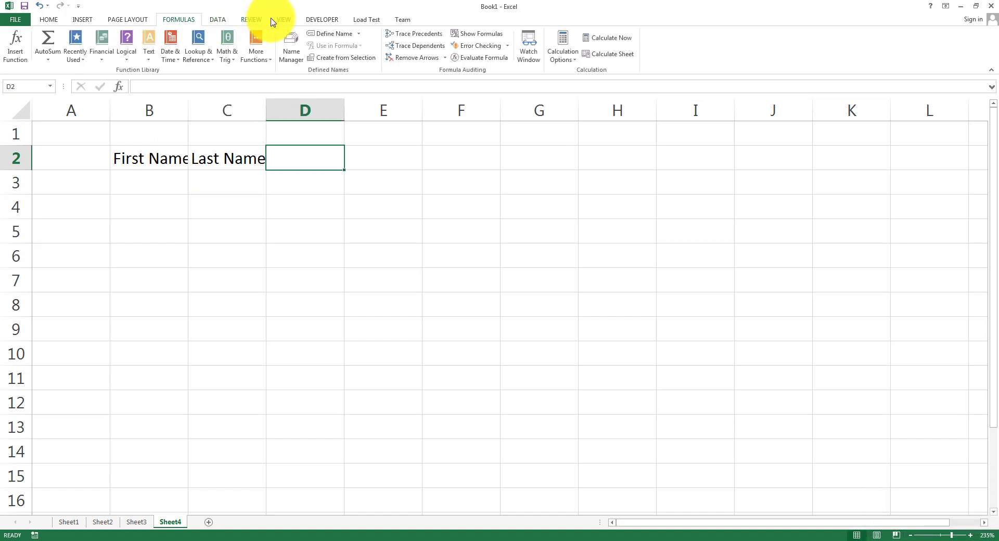
pyautogui.write('Complete Name')
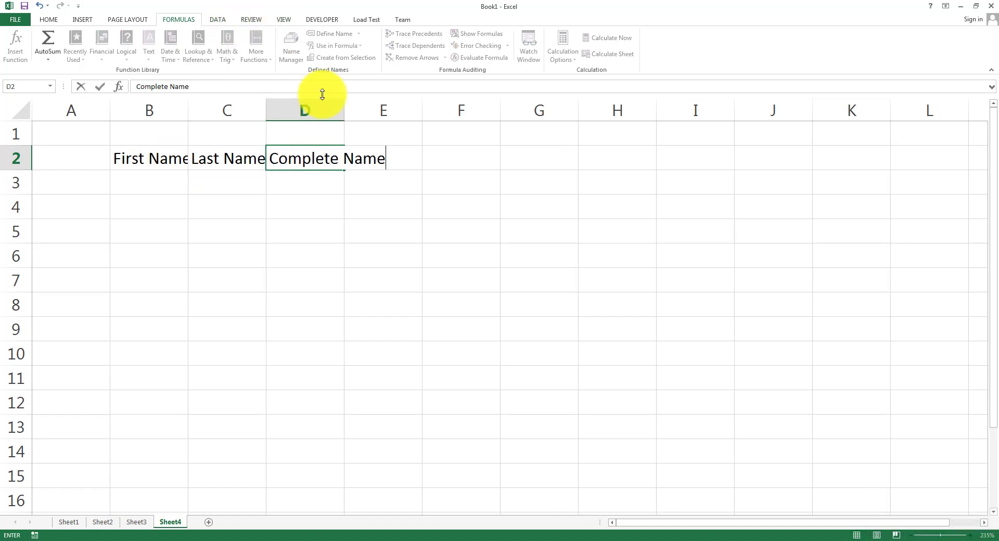
pyautogui.press('Return')
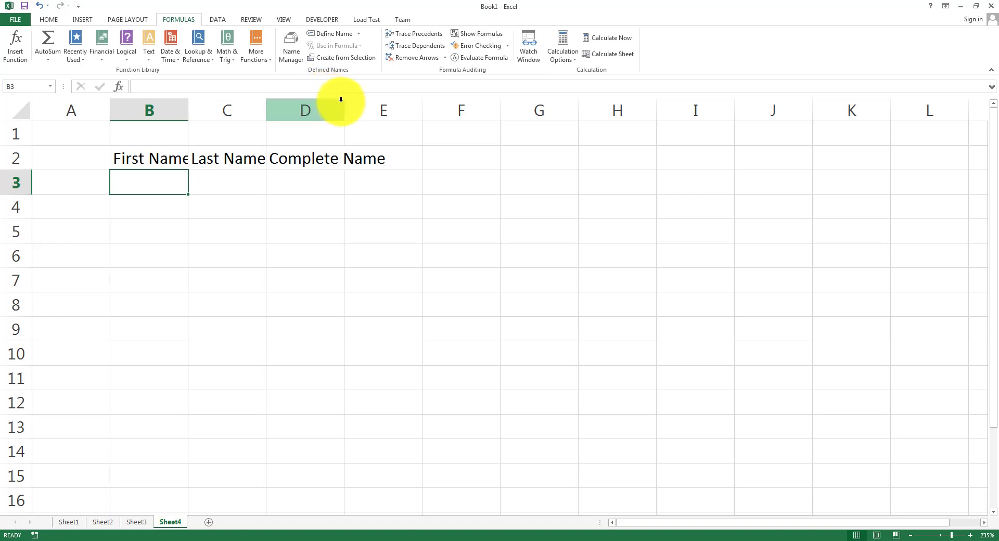
pyautogui.moveTo(344, 104); pyautogui.dragTo(421, 104)
pyautogui.moveTo(266, 103); pyautogui.dragTo(309, 103)
pyautogui.moveTo(189, 115); pyautogui.dragTo(247, 115)
# Enter ABC in B3 and DEF in C3, then start a CONCATENATE formula in D3.
pyautogui.write('ABC')
pyautogui.press('Tab')
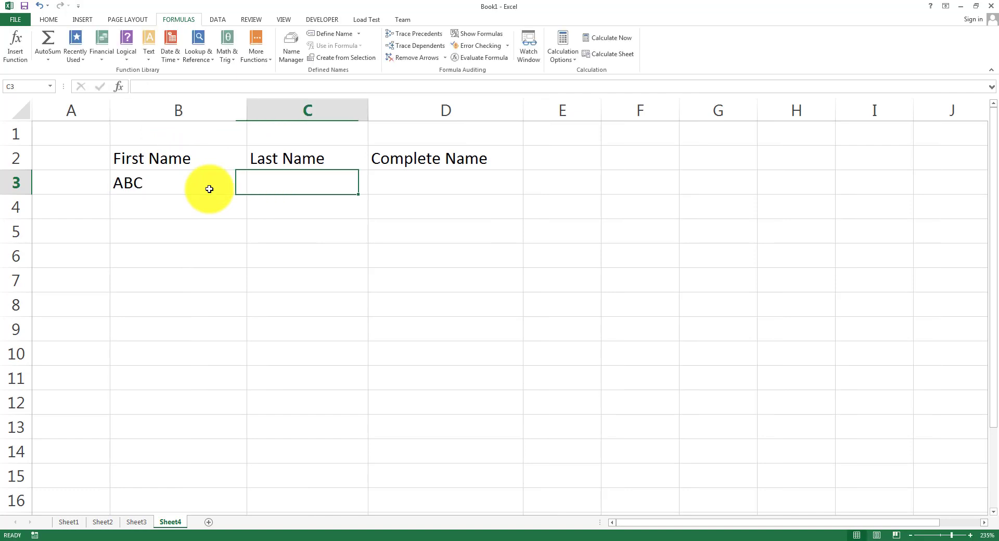
pyautogui.write('DEF')
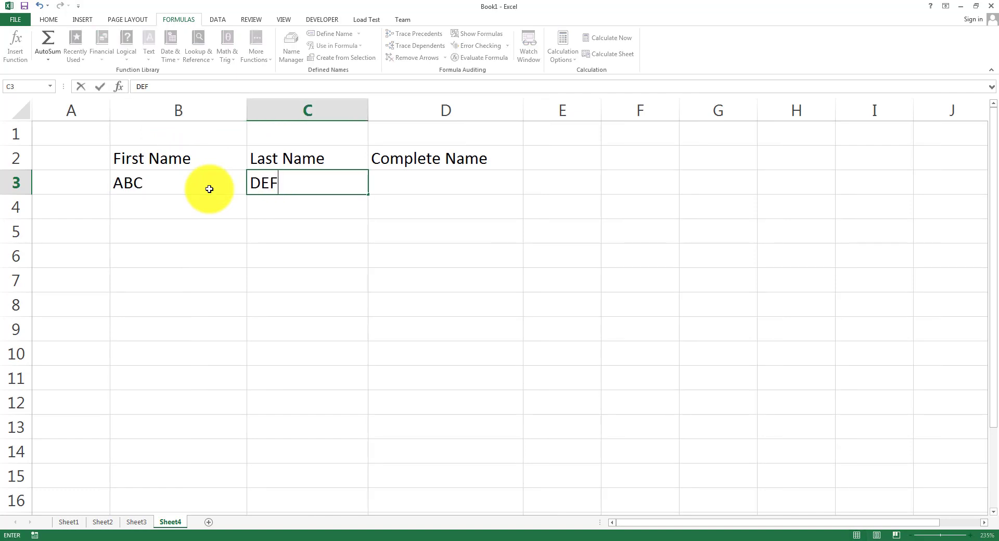
pyautogui.press('Tab')
pyautogui.write('=')
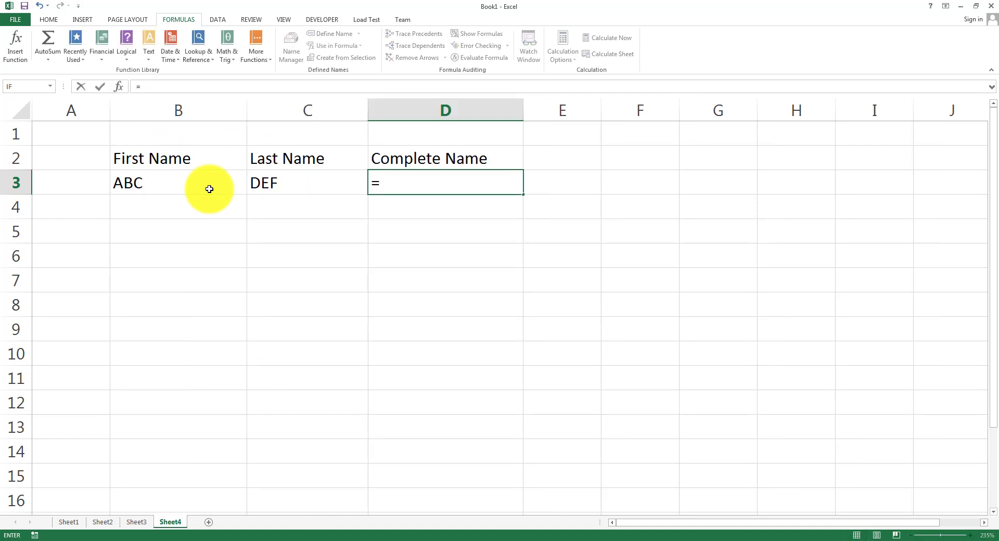
pyautogui.write('conca')
# Enter =CONCATENATE(B3,C3) in D3 so it shows ABCDEF.
pyautogui.press('BackSpace')
pyautogui.press('BackSpace')
pyautogui.press('BackSpace')
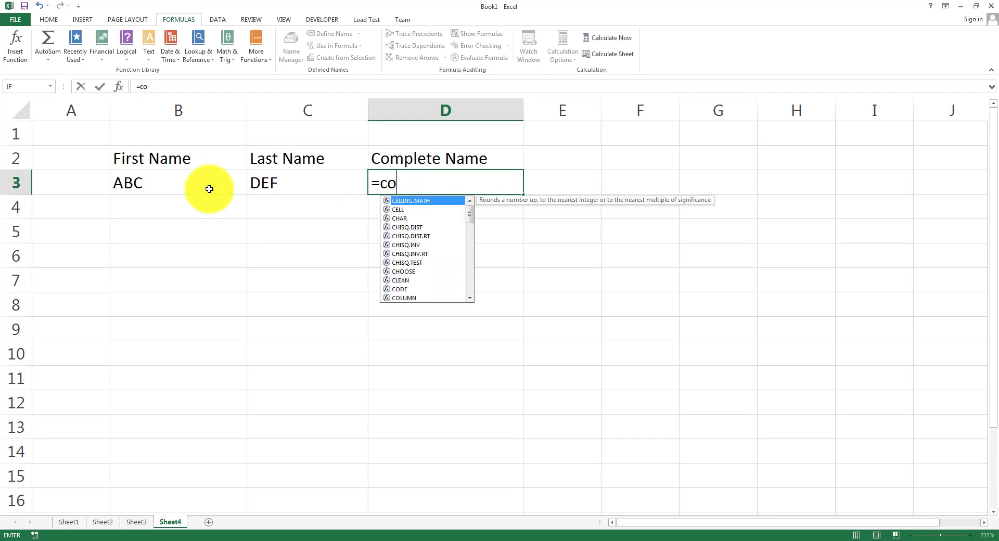
pyautogui.press('BackSpace')
pyautogui.press('BackSpace')
pyautogui.press('capslock')
pyautogui.write('CONCAT')
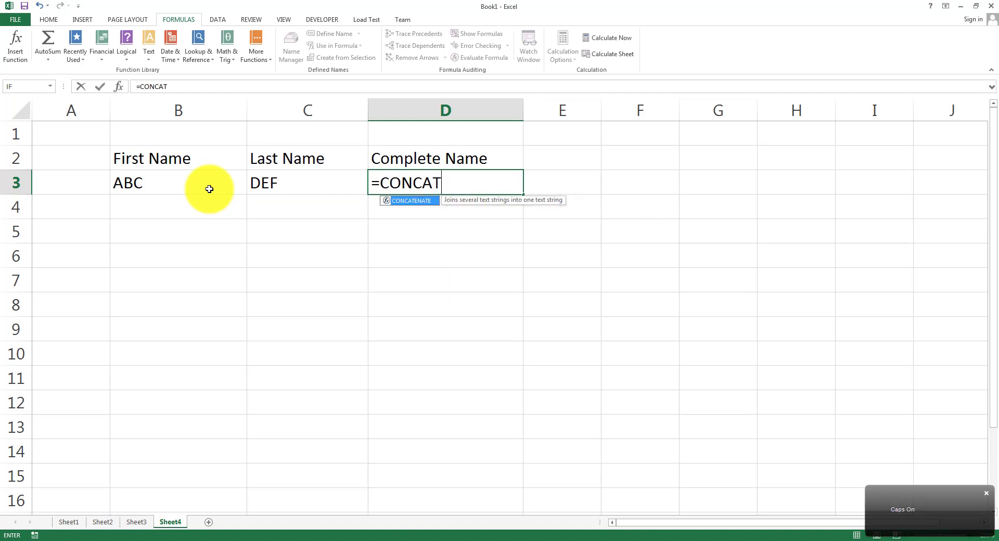
pyautogui.write('ENATE(')
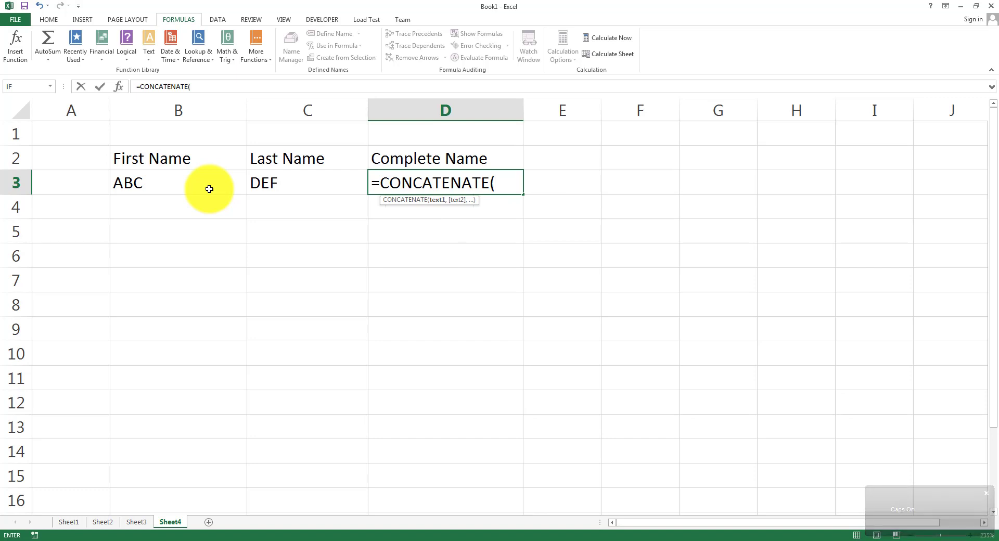
pyautogui.write('B')
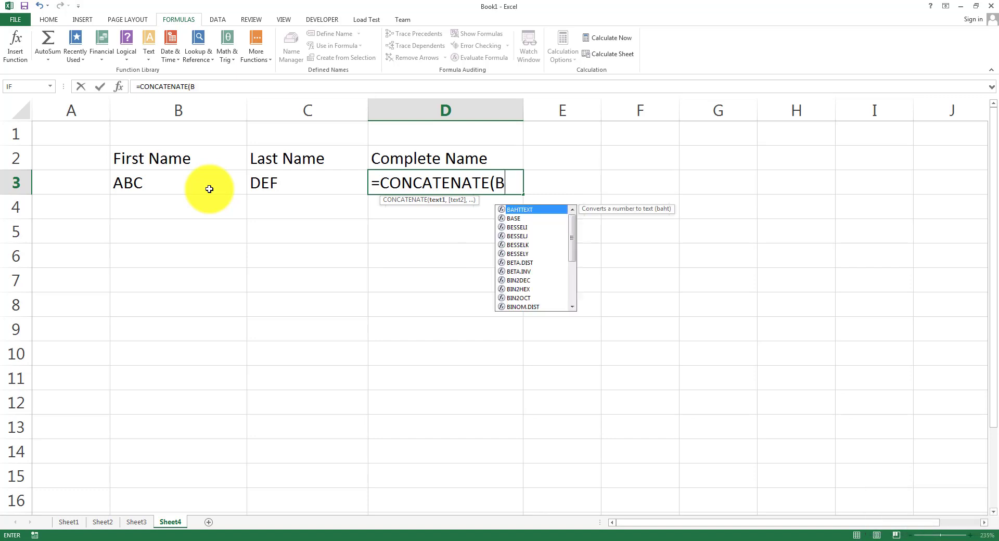
pyautogui.write('3,C3)')
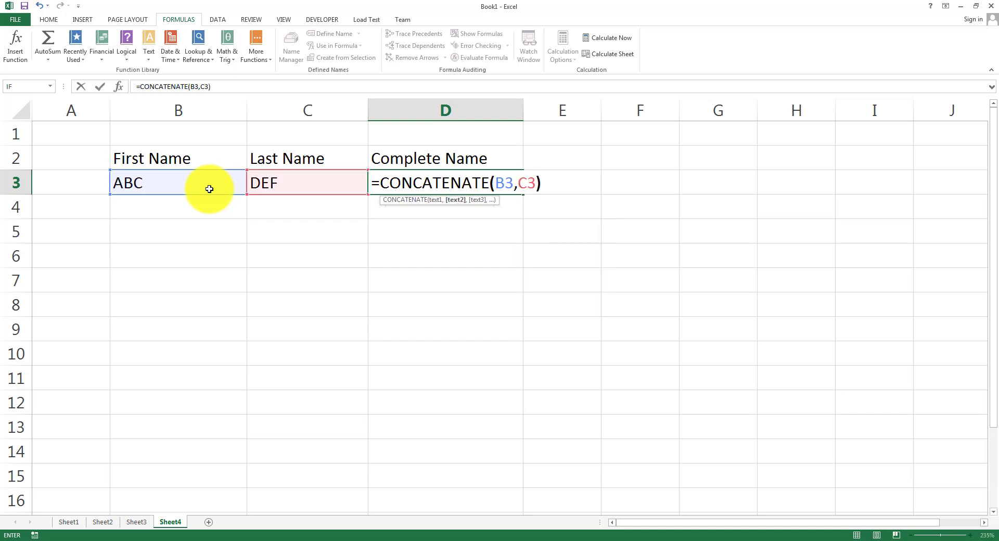
pyautogui.press('Return')
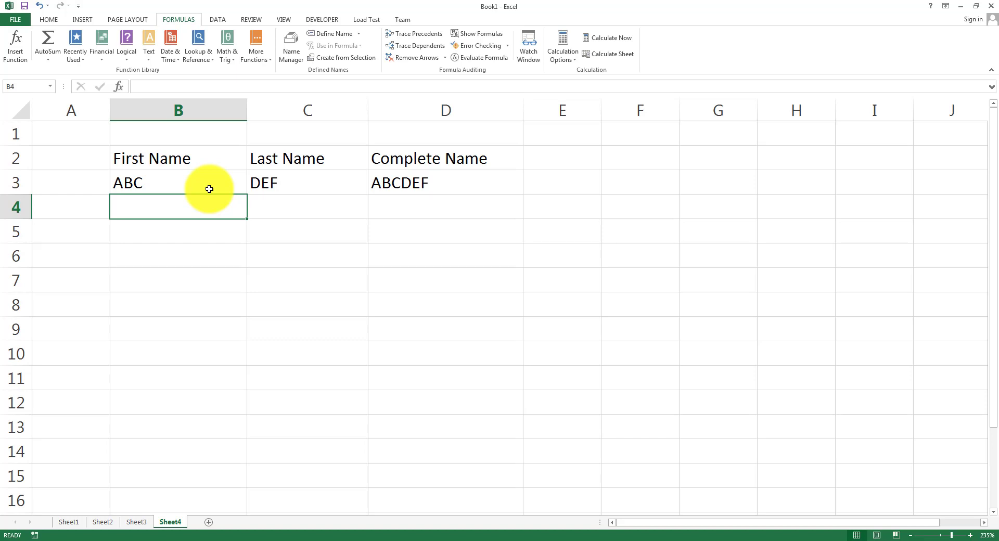
# Enter =CONCATENATE(B3,CONCATENATE(" ",C3)) in E3, correcting the quote marks.
pyautogui.press('Up')
pyautogui.press('Right')
pyautogui.press('Right')
pyautogui.press('Right')
pyautogui.write('=')
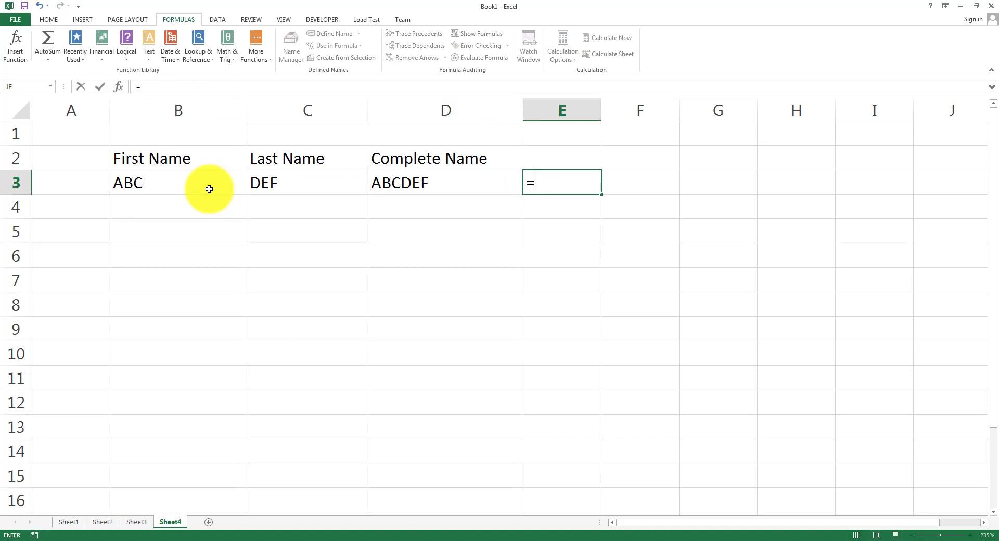
pyautogui.write('CONCATEN')
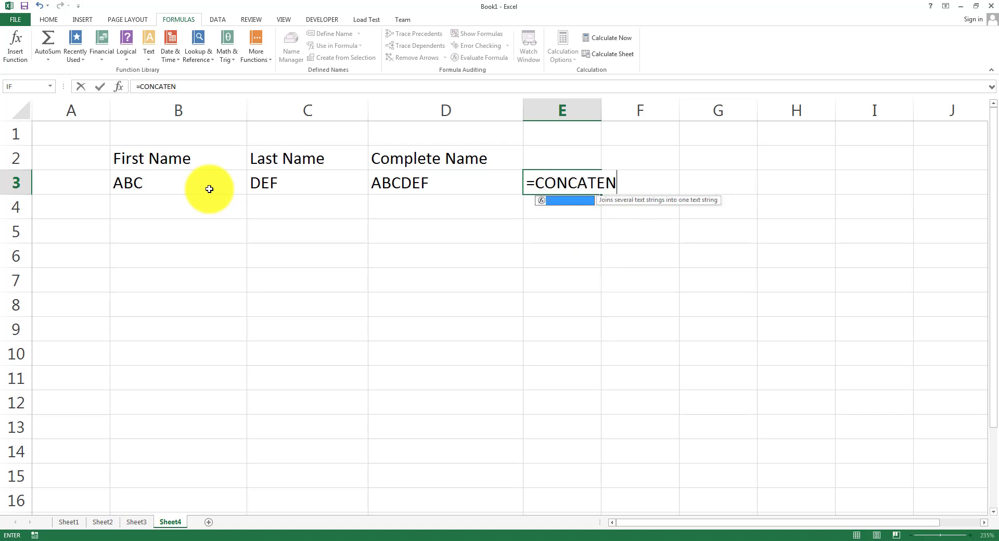
pyautogui.write('ATE(B3')
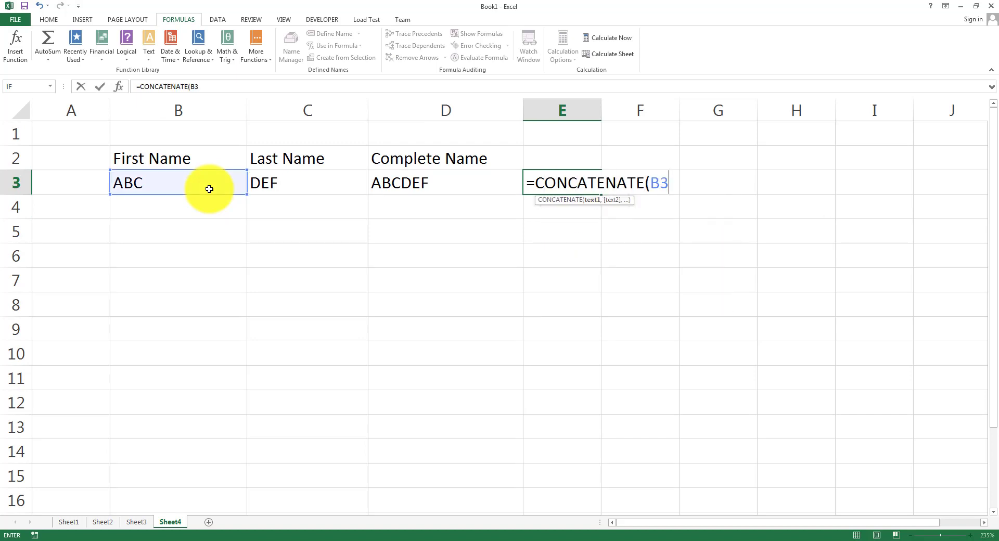
pyautogui.write(',CONCATE')
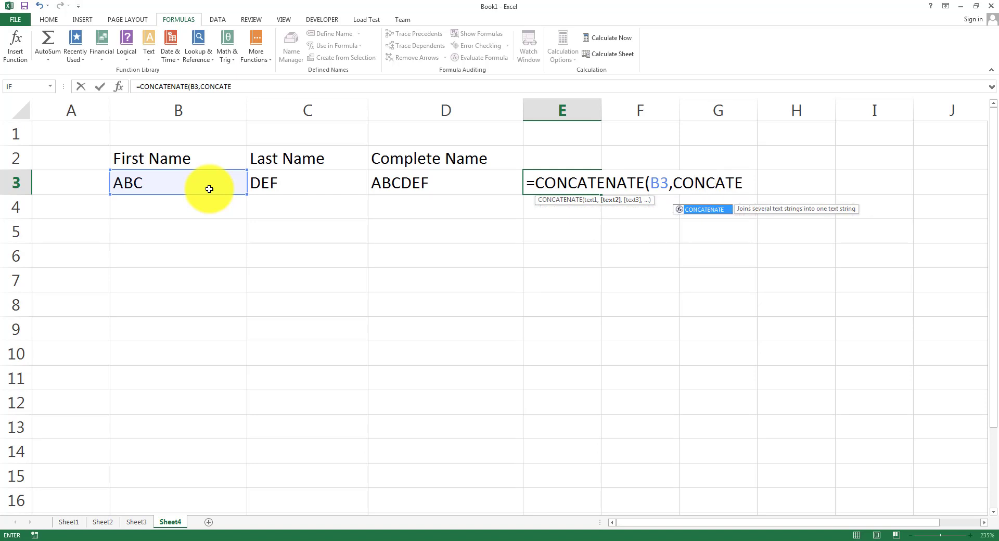
pyautogui.write('NATE(')
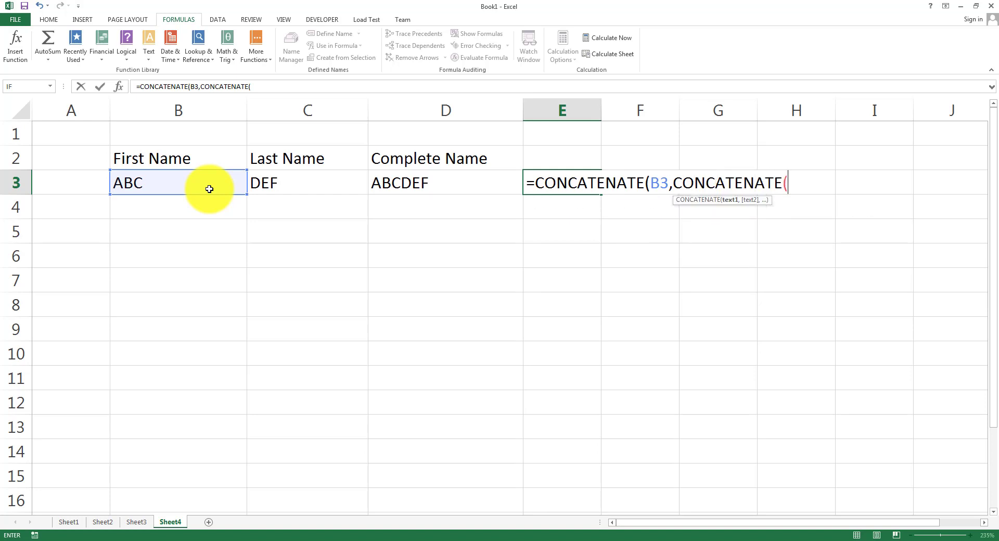
pyautogui.write('C3,')
pyautogui.press('BackSpace')
pyautogui.press('BackSpace')
pyautogui.press('BackSpace')
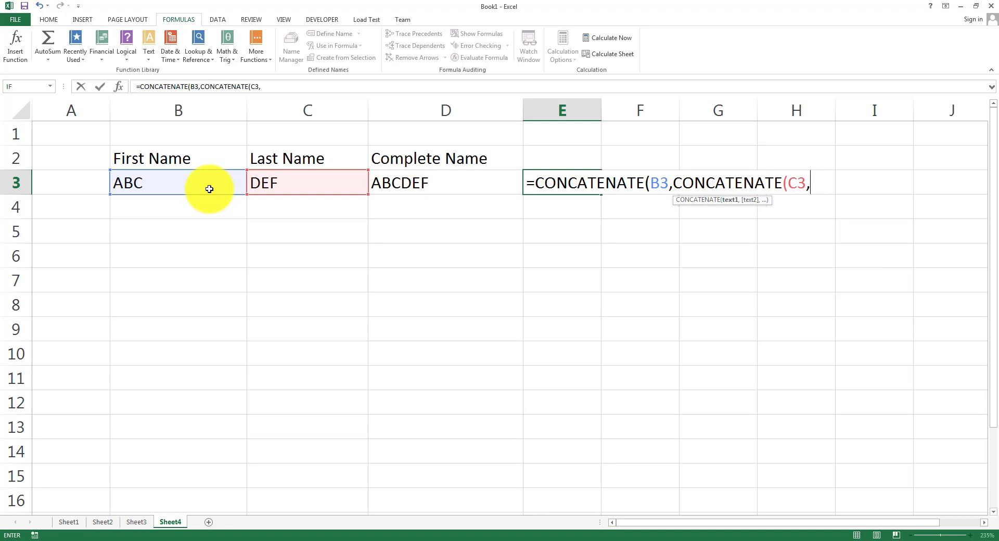
pyautogui.write("'")
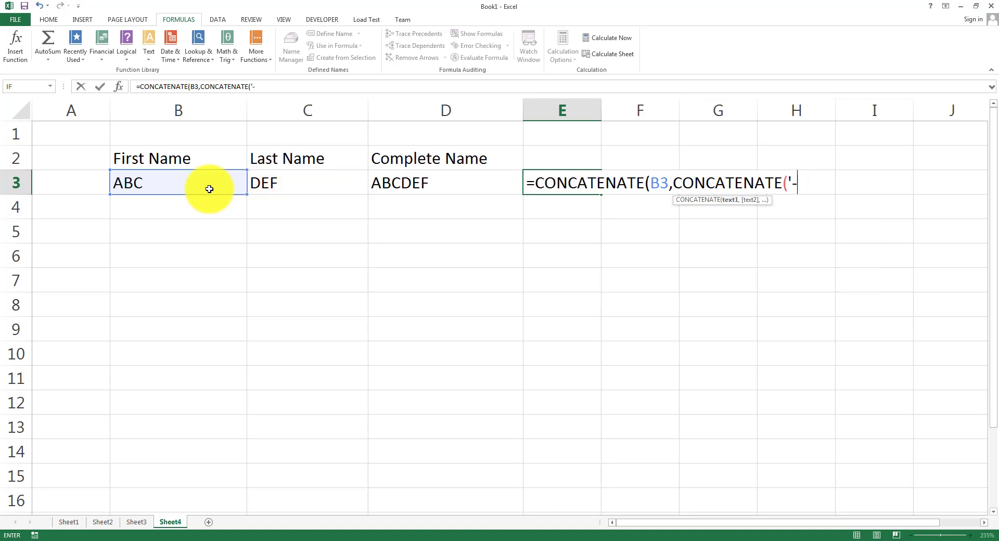
pyautogui.write(" ',C3))")
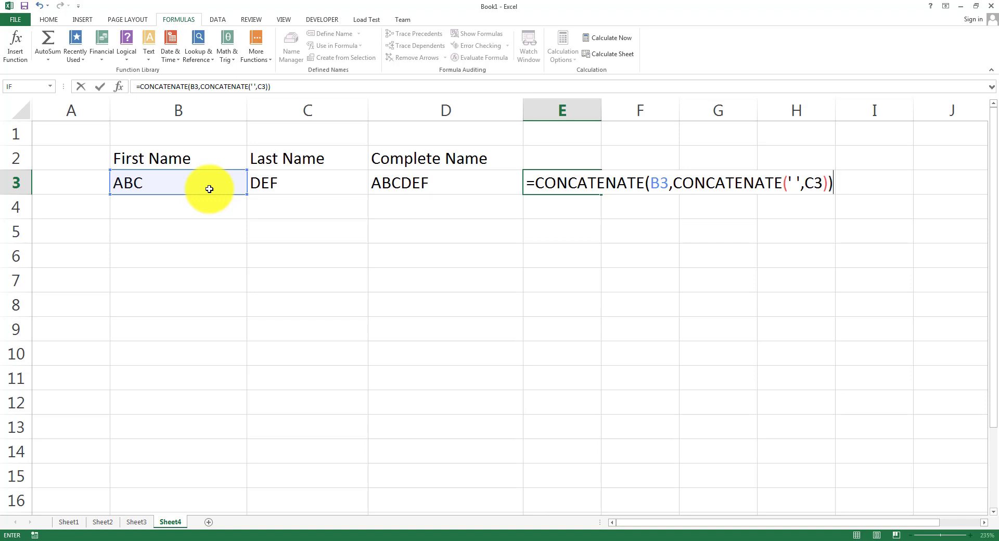
pyautogui.press('Return')
pyautogui.press('Return')
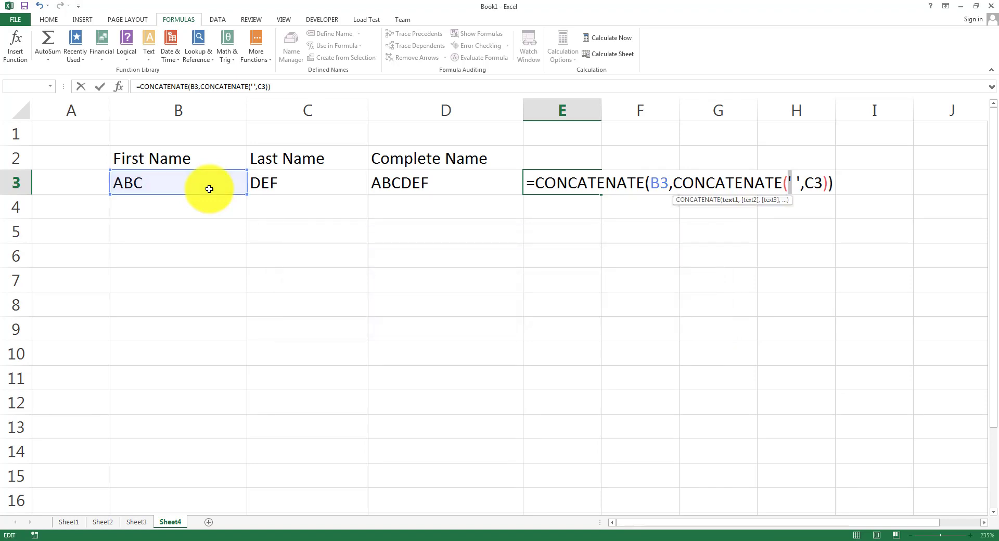
pyautogui.press('Left')
pyautogui.press('Right')
pyautogui.press('Right')
pyautogui.press('BackSpace')
pyautogui.press('BackSpace')
pyautogui.press('Right')
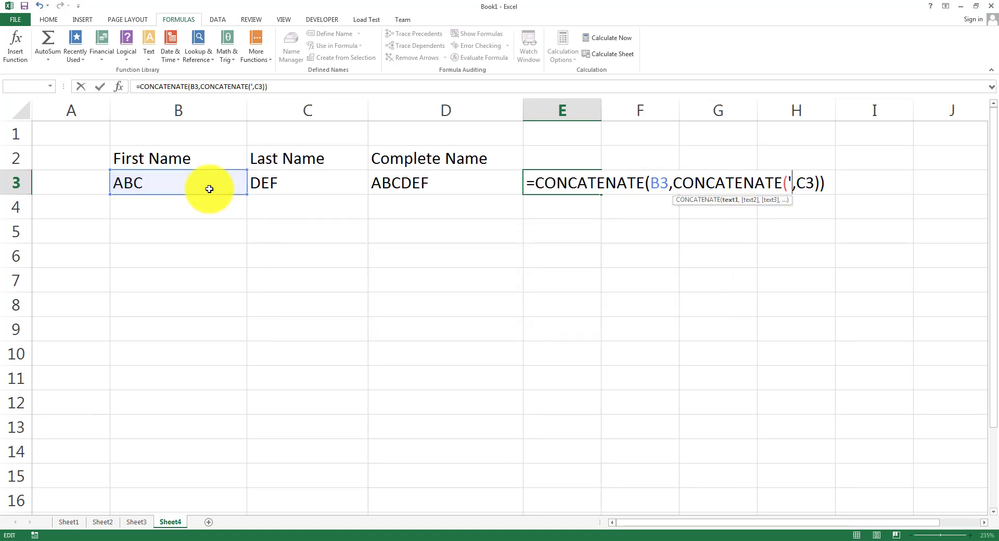
pyautogui.press('BackSpace')
pyautogui.write('" ')
pyautogui.write('"')
pyautogui.press('Return')
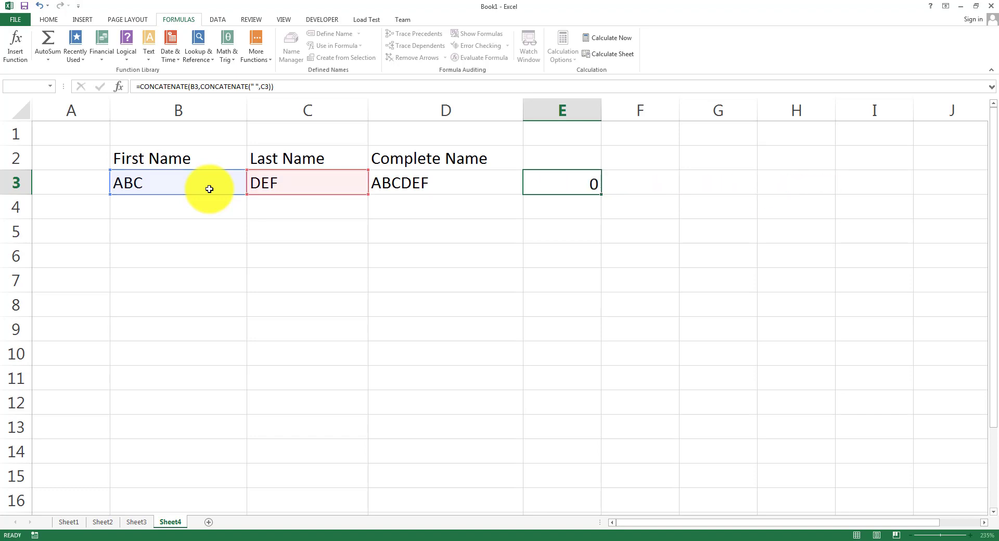
# Review E3's nested formula, highlighting its inner and outer CONCATENATE parts.
pyautogui.press('Up')
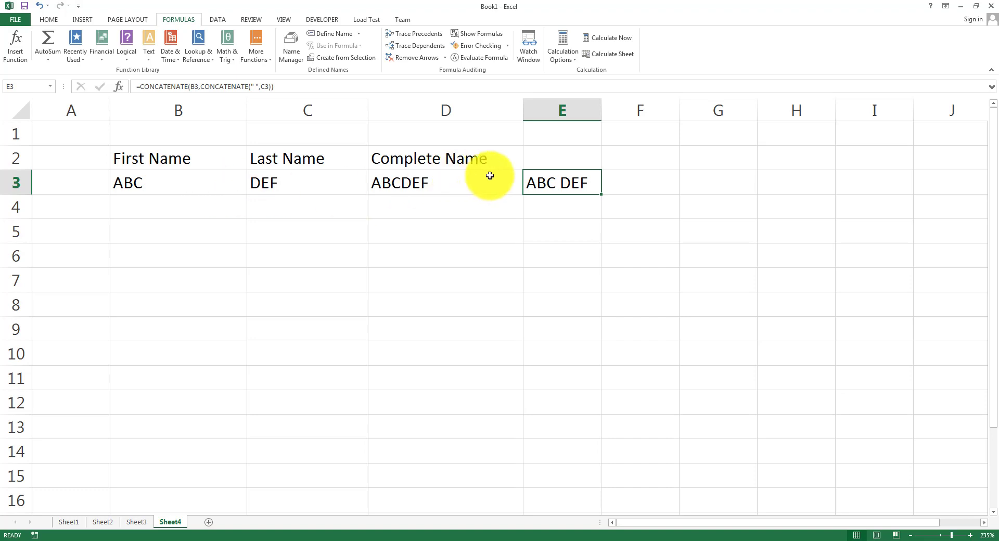
pyautogui.doubleClick(540, 181)
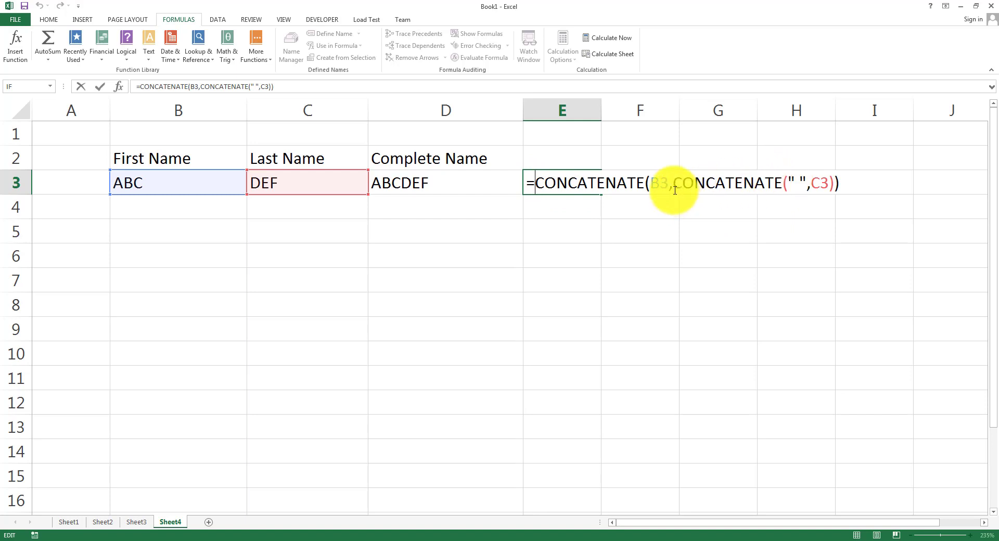
pyautogui.moveTo(673, 183); pyautogui.dragTo(831, 186)
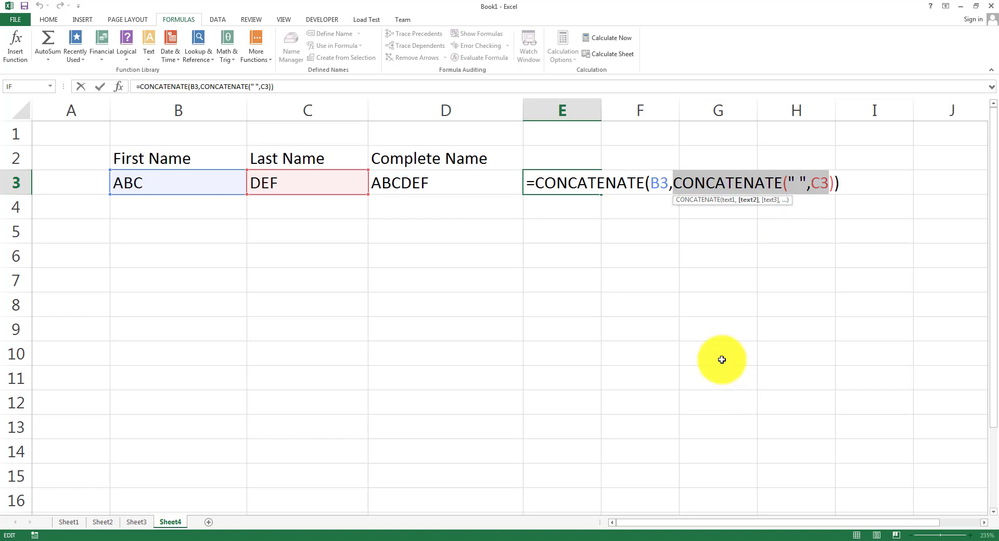
pyautogui.click(624, 178)
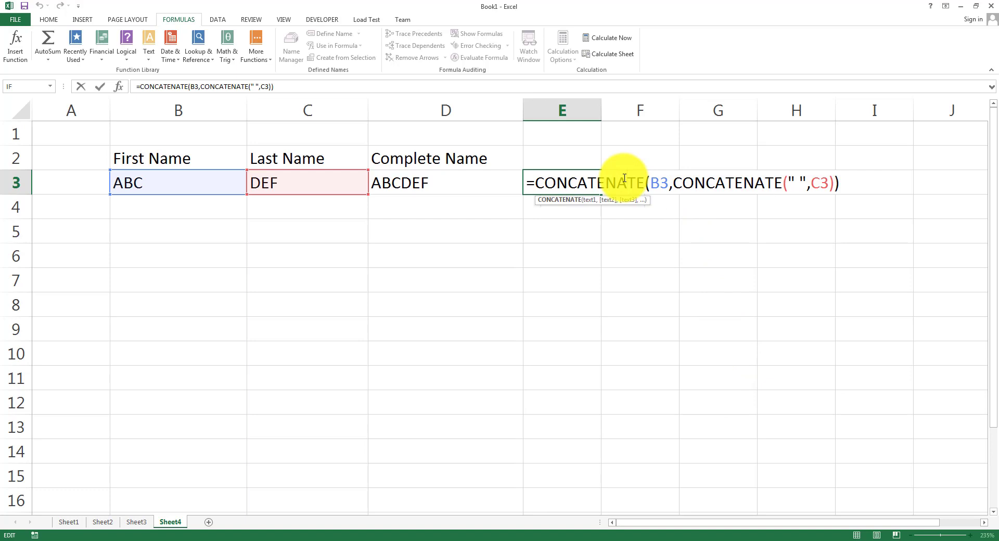
pyautogui.click(553, 234)
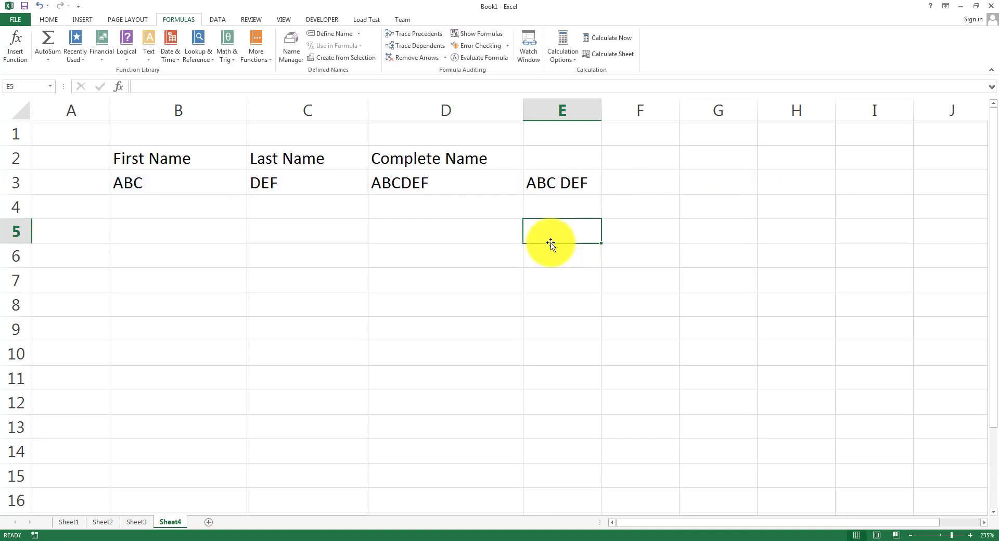
# Enter =LEN(B3) in B4 so it shows 3, the length of ABC.
pyautogui.click(129, 56)
pyautogui.click(148, 57)
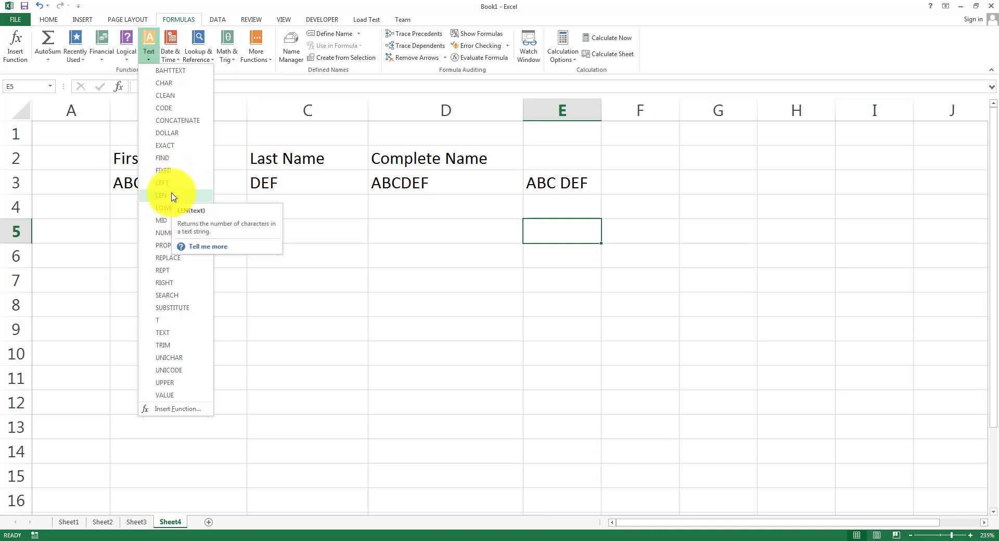
pyautogui.click(369, 267)
pyautogui.click(198, 216)
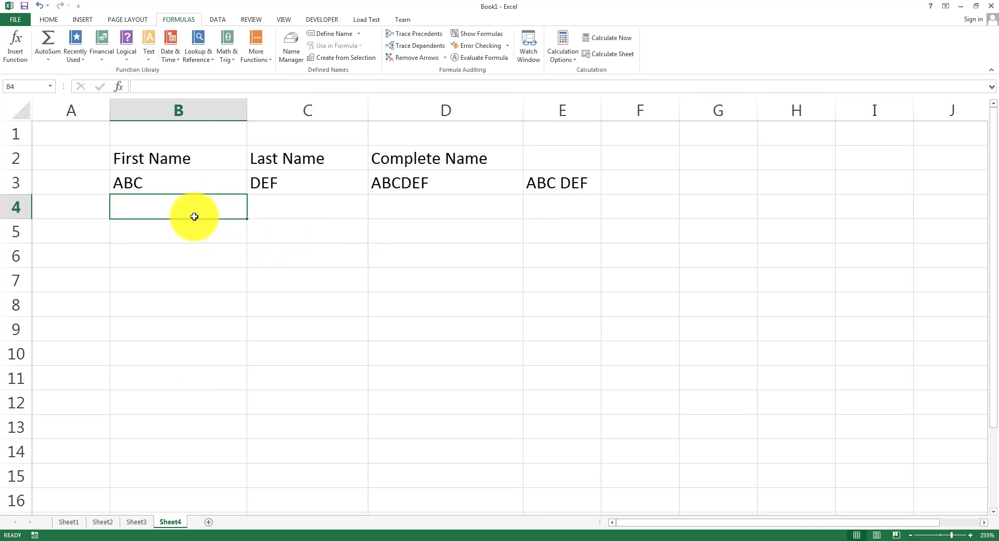
pyautogui.write('=LEN(')
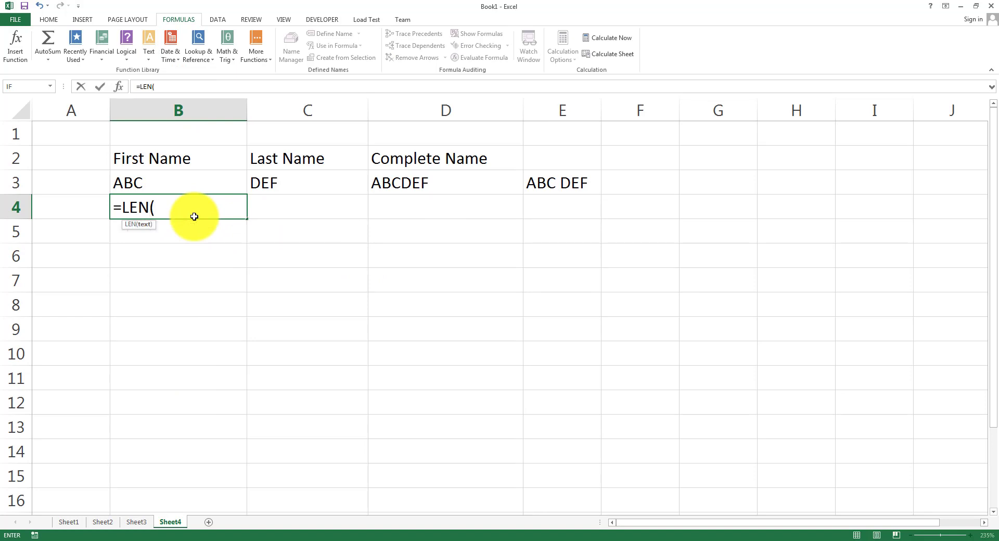
pyautogui.click(176, 180)
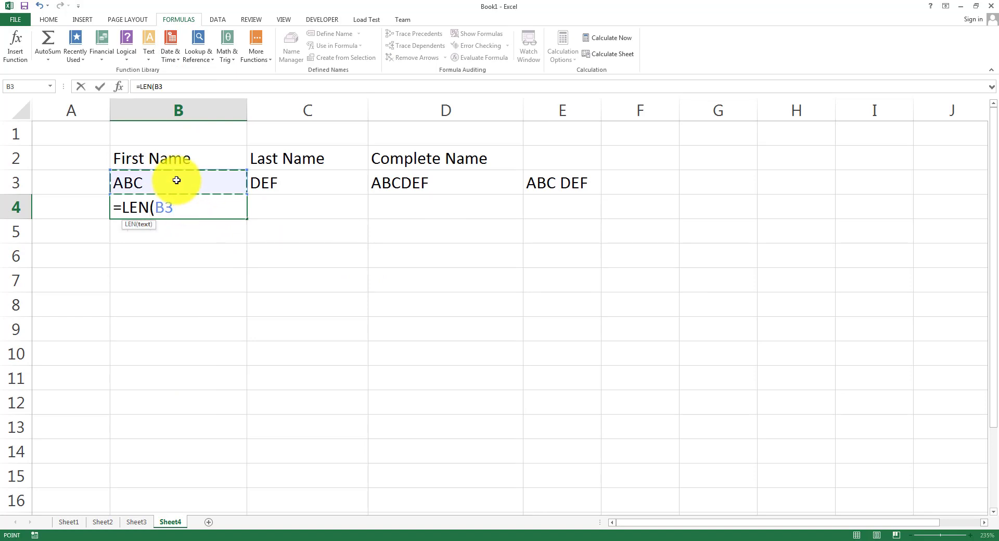
pyautogui.write(')')
pyautogui.press('Return')
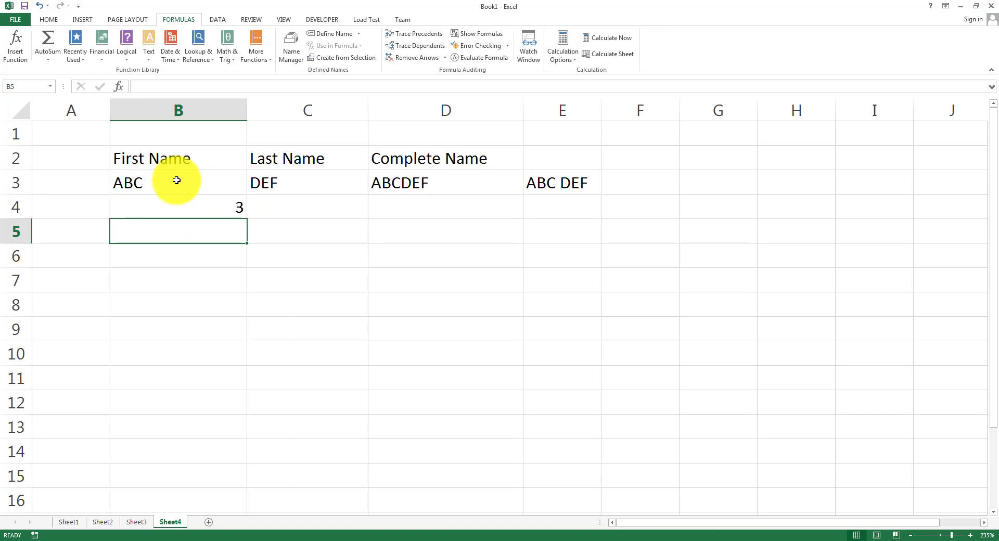
# Enter =LOWER(B3) in B5 to show abc, then browse the Logical and Text function lists.
pyautogui.click(149, 63)
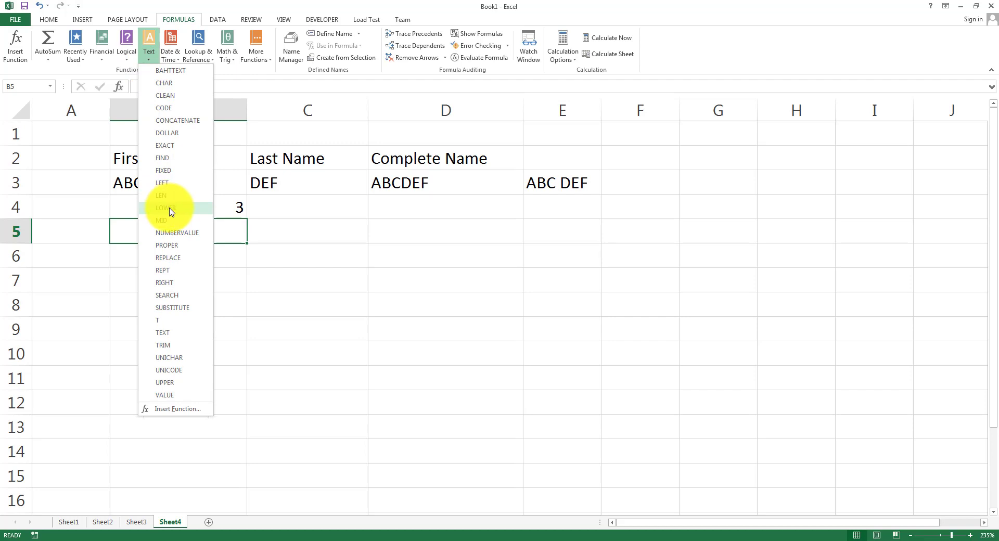
pyautogui.press('Escape')
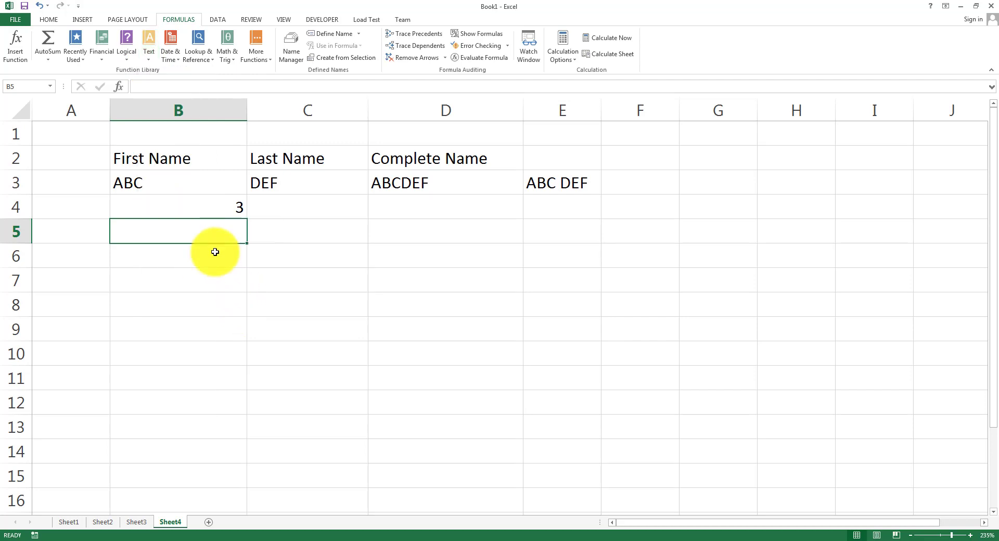
pyautogui.write('=LOWER(')
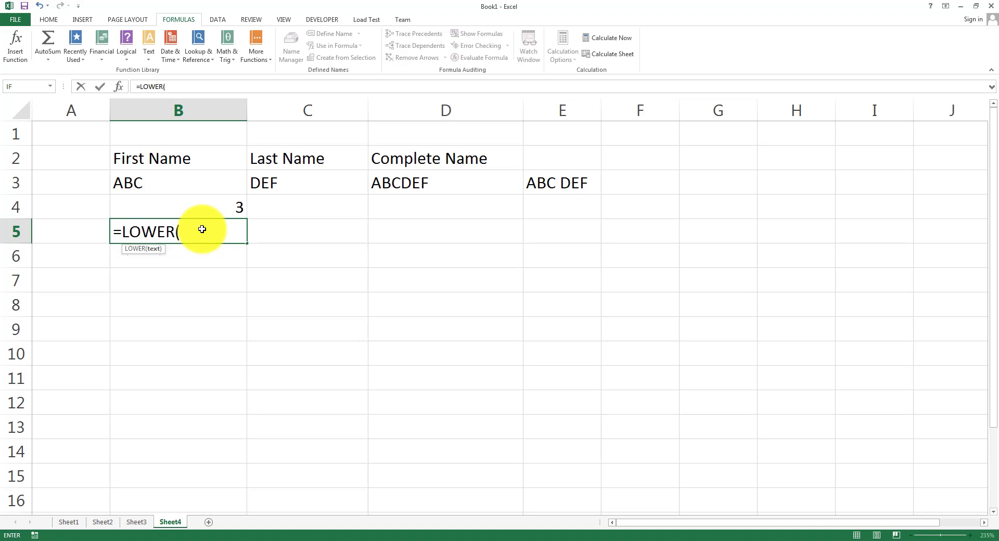
pyautogui.click(184, 184)
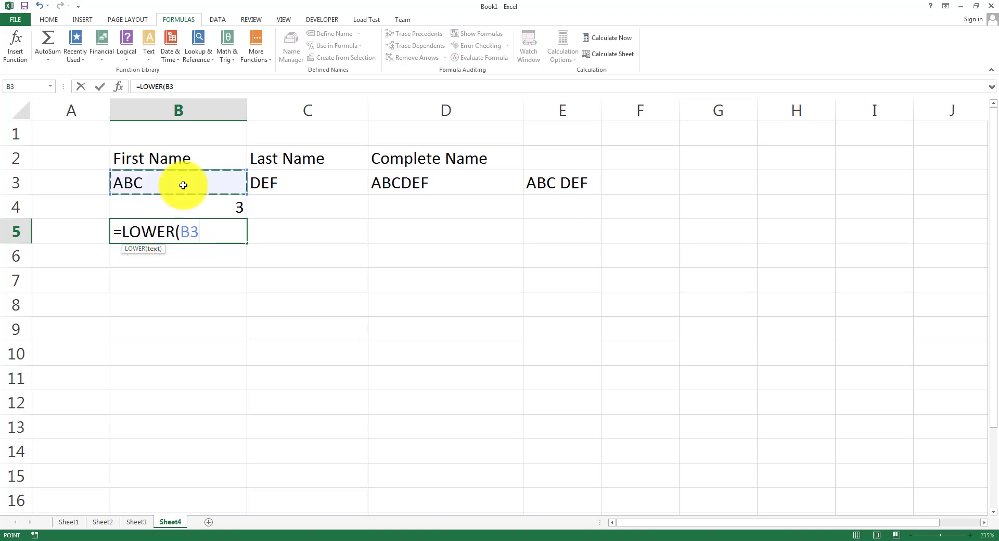
pyautogui.write(')')
pyautogui.press('Return')
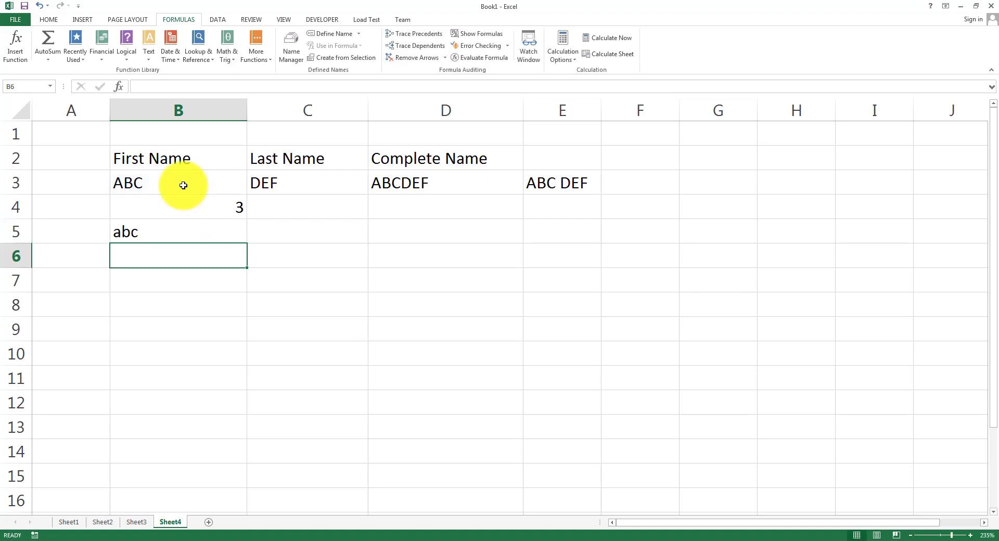
pyautogui.click(123, 64)
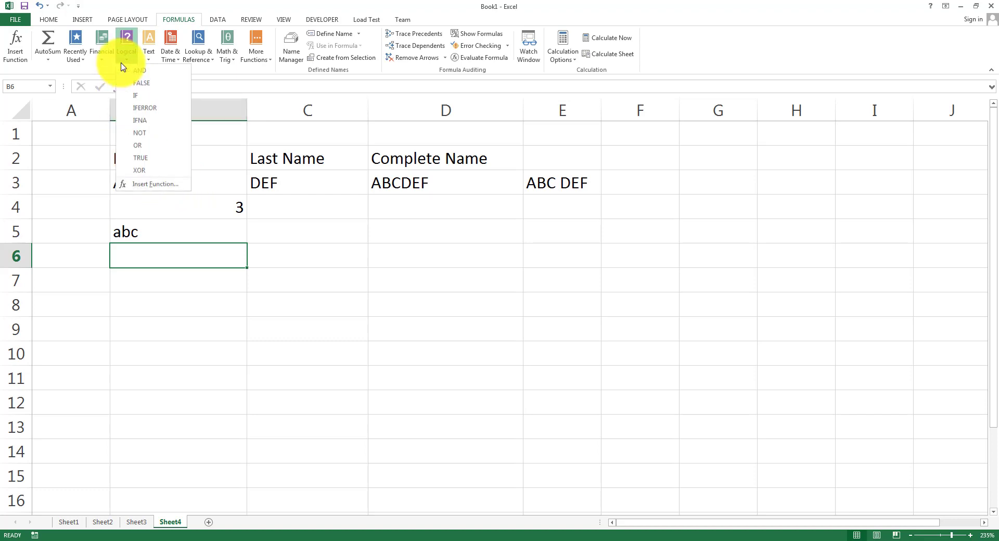
pyautogui.click(150, 54)
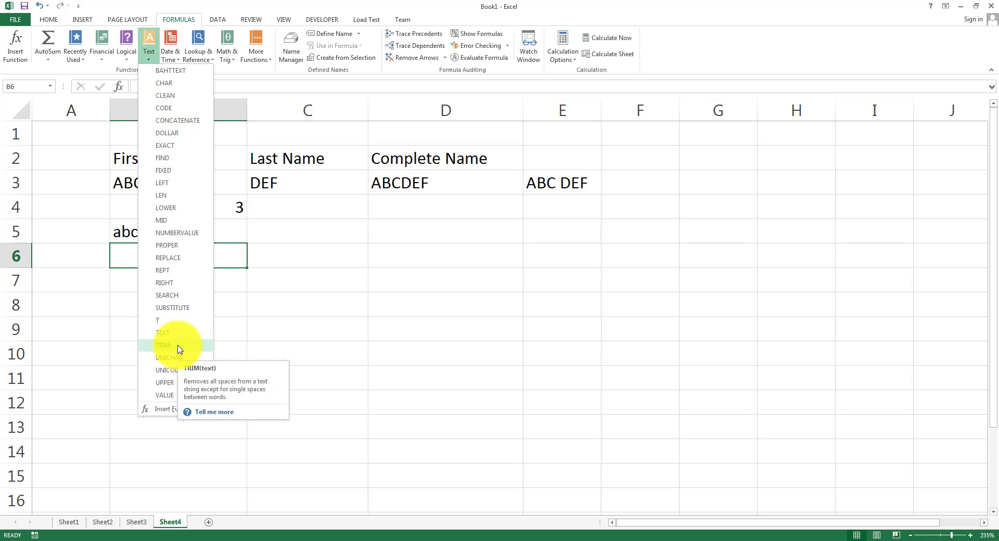
# Enter the space-padded first name ABC in B8 and the last name DEF in C8.
pyautogui.click(309, 352)
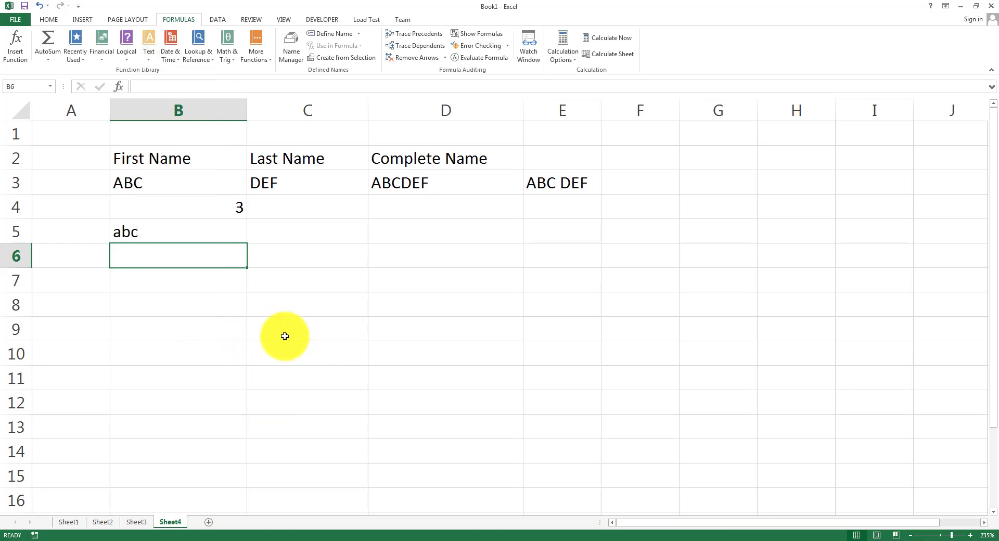
pyautogui.click(179, 310)
pyautogui.write('ABC')
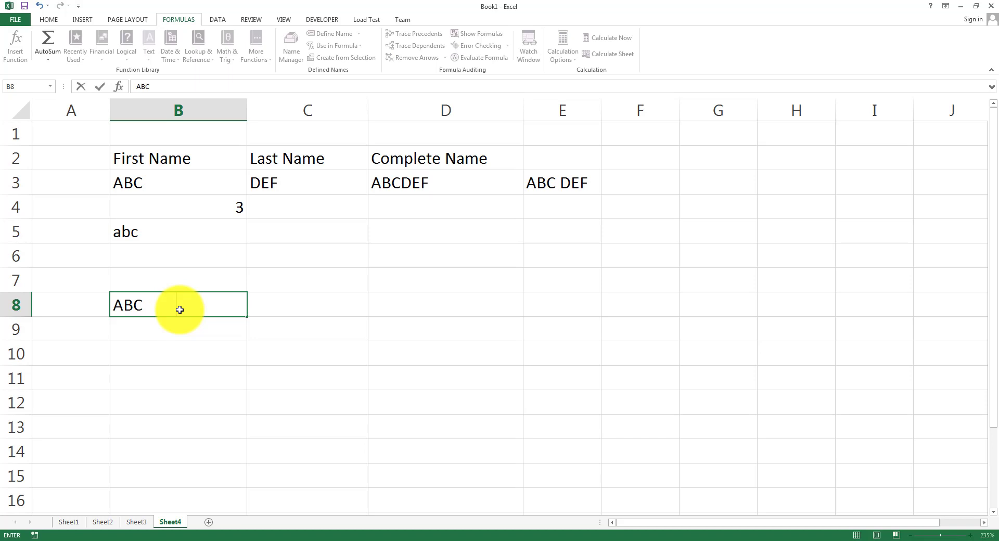
pyautogui.press('Return')
pyautogui.click(179, 310)
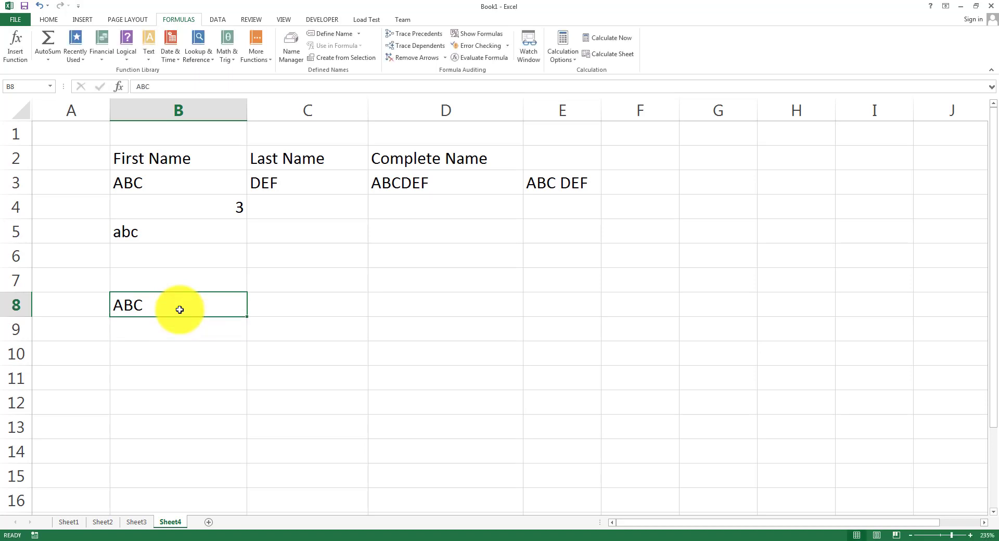
pyautogui.doubleClick(180, 309)
pyautogui.press('Return')
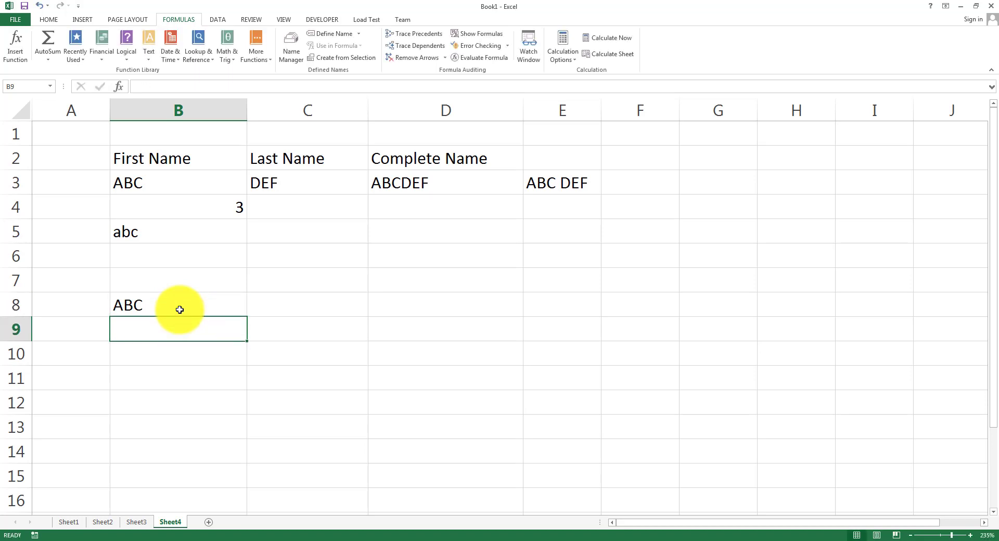
pyautogui.write('=')
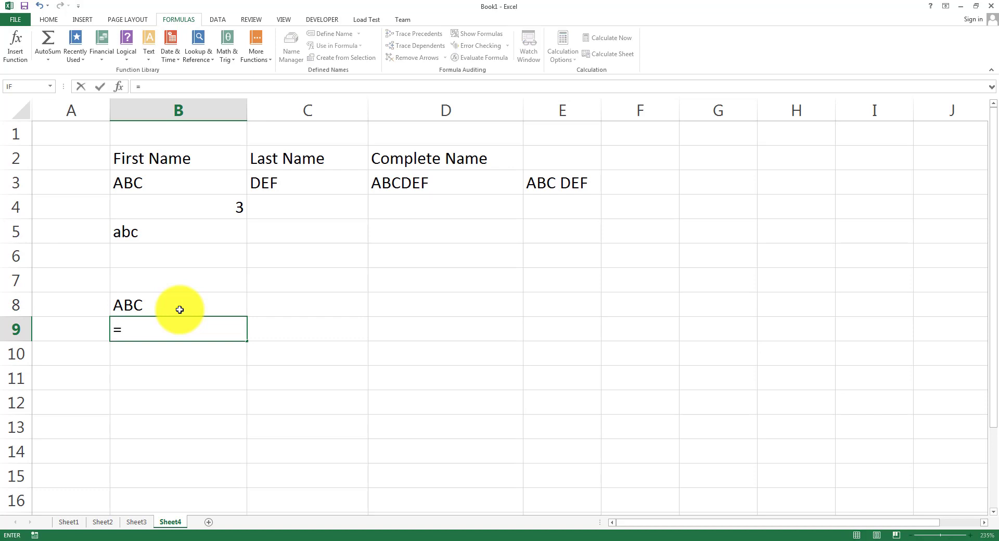
pyautogui.press('Escape')
pyautogui.click(274, 314)
pyautogui.write('D')
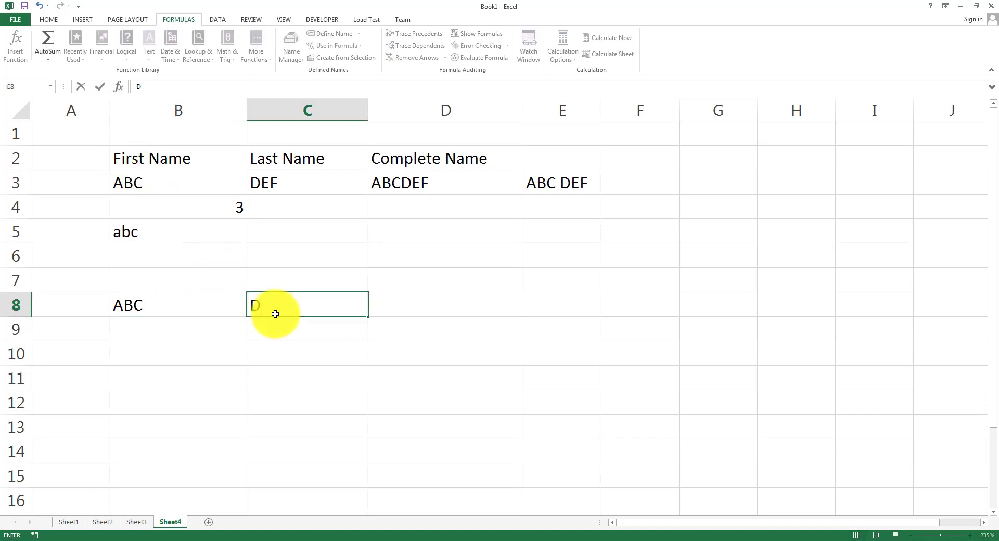
pyautogui.write('EF')
pyautogui.press('Tab')
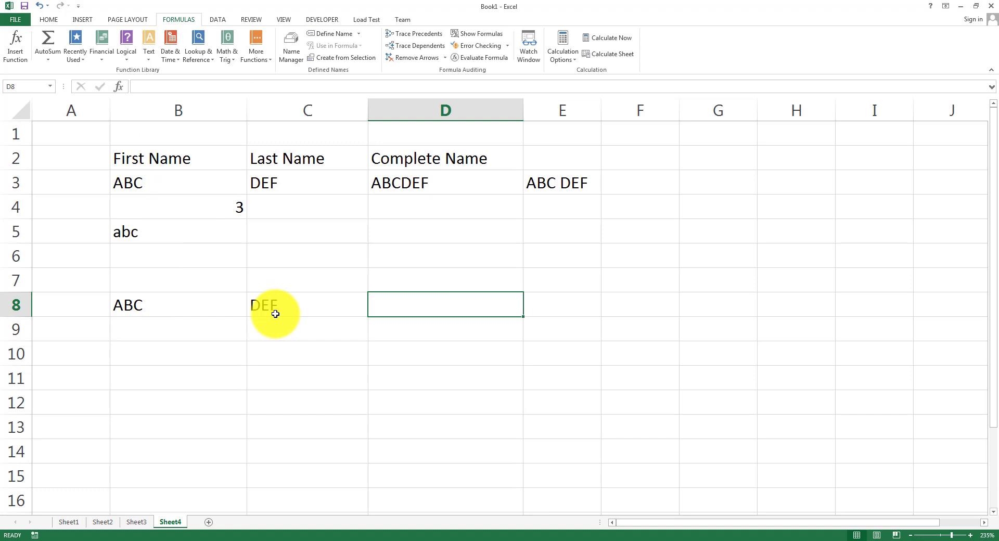
# Enter =CONCATENATE(B8,CONCATENATE(" ",C8)) in D8, then inspect B8's text for extra spaces.
pyautogui.write('=CONA')
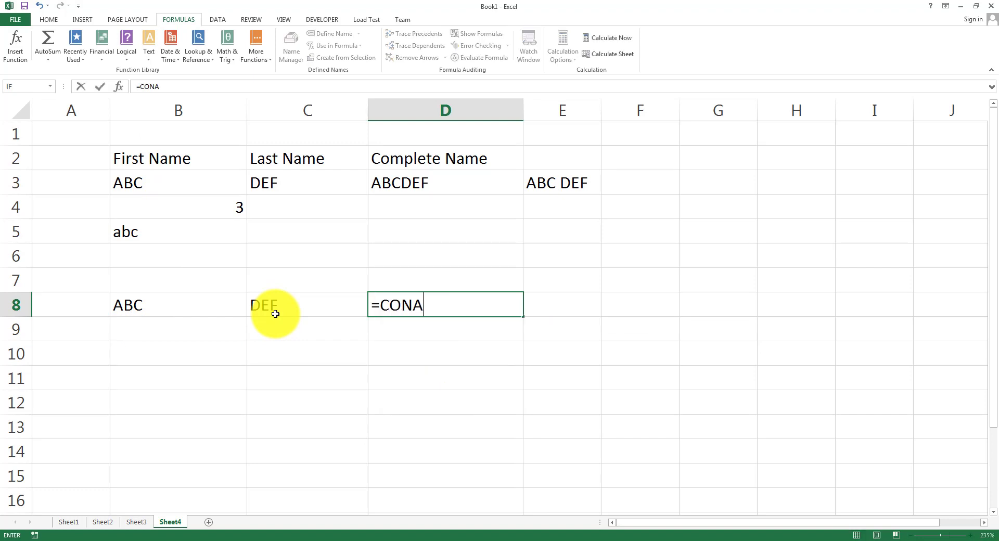
pyautogui.press('BackSpace')
pyautogui.write('CATENATE(')
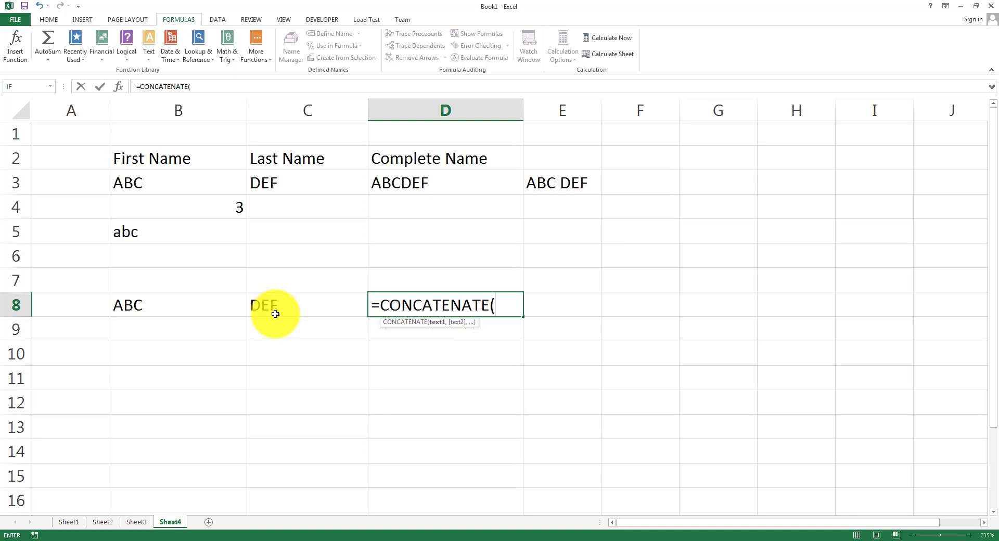
pyautogui.write('B')
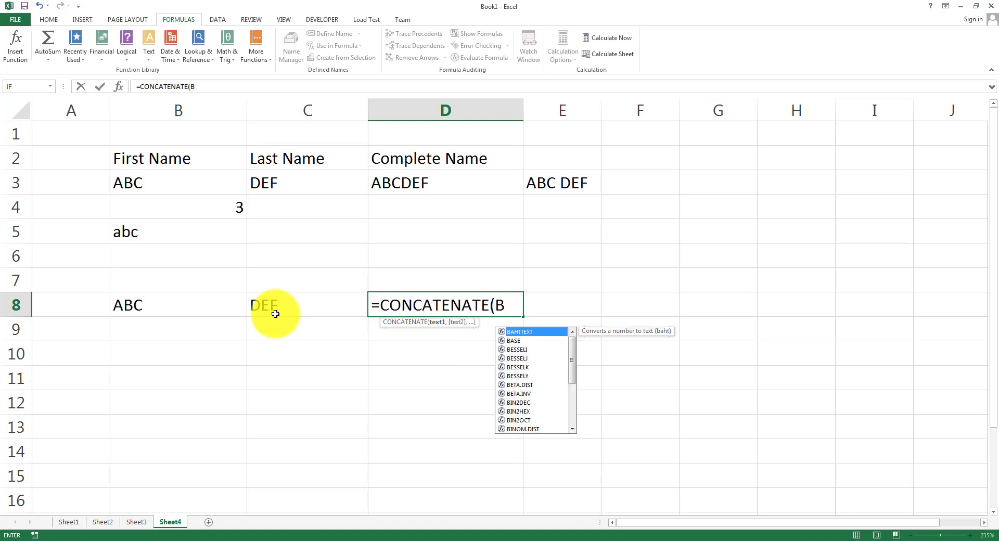
pyautogui.write('8,CONCA')
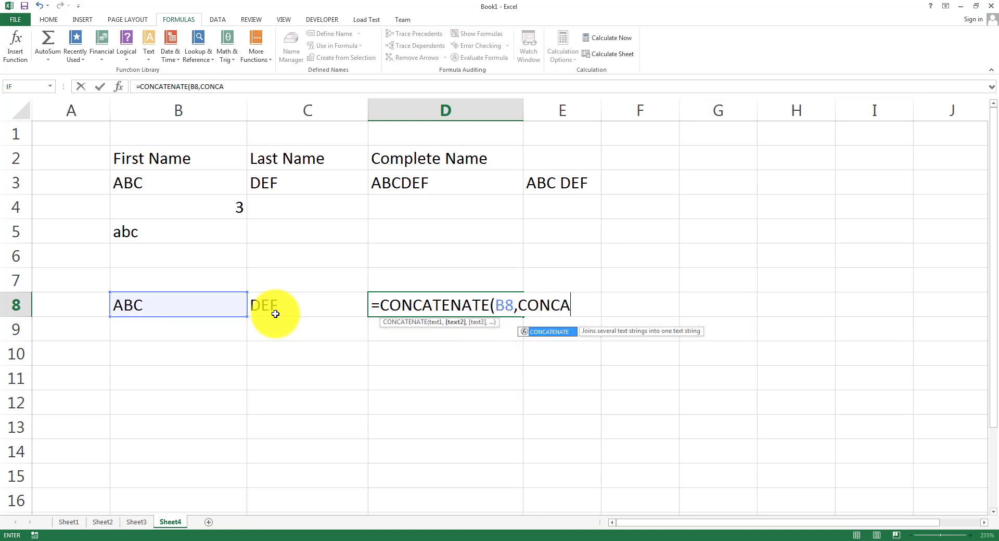
pyautogui.write('TENATE(')
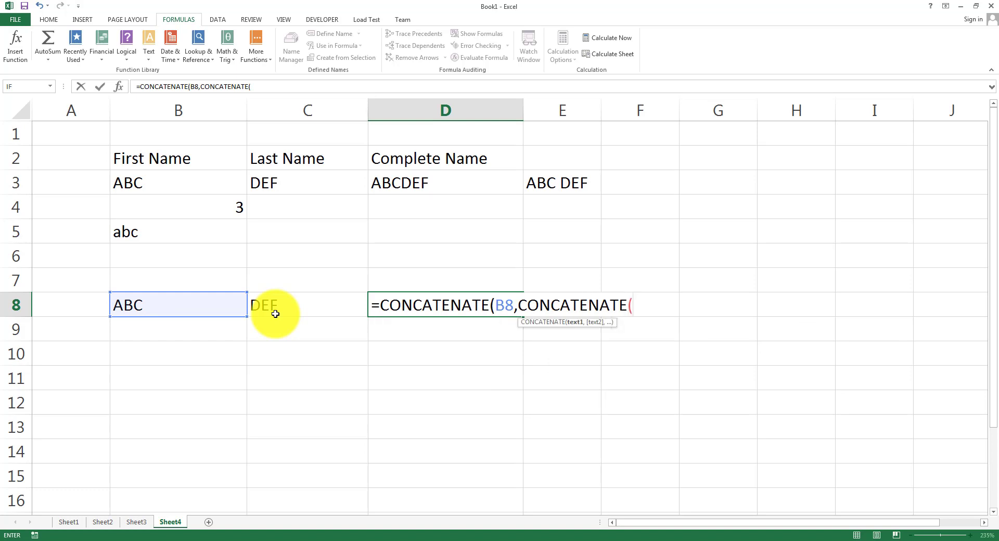
pyautogui.write('" ",C')
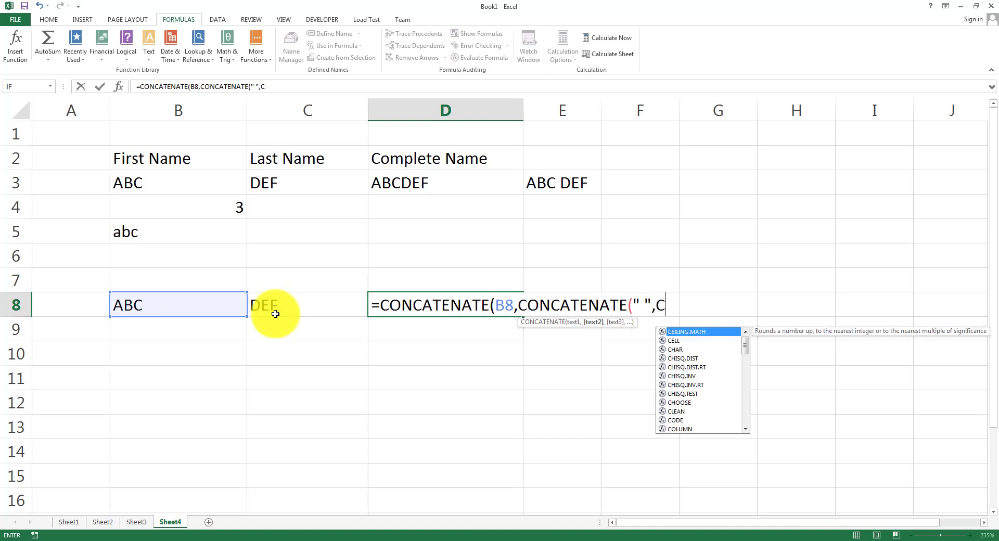
pyautogui.write('8)')
pyautogui.press('BackSpace')
pyautogui.write(')')
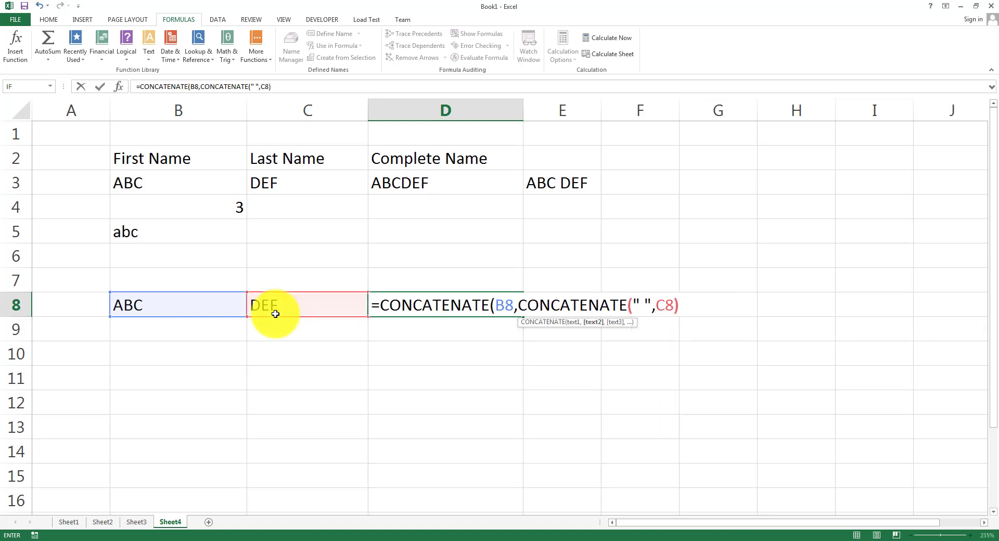
pyautogui.write(')')
pyautogui.press('Return')
pyautogui.press('Up')
pyautogui.press('Right')
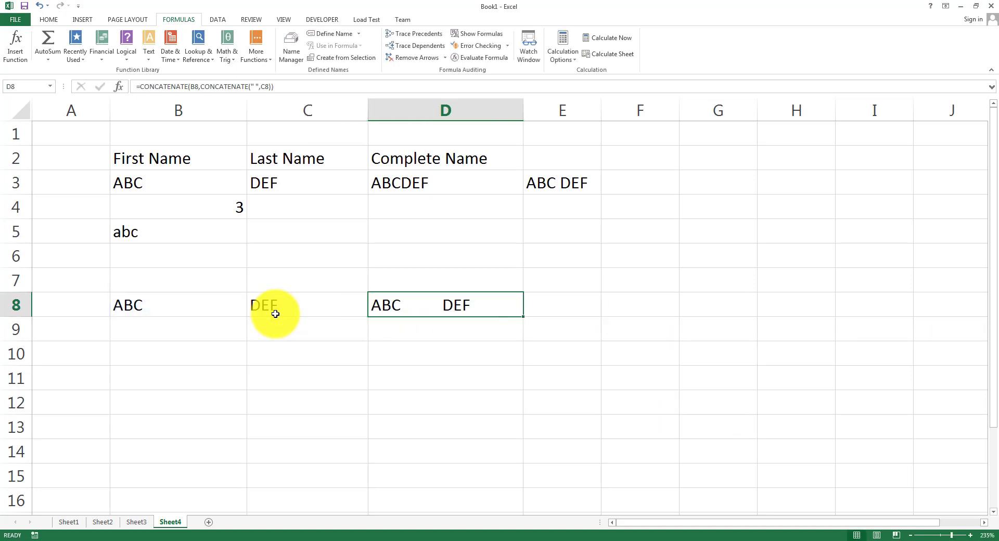
pyautogui.doubleClick(218, 305)
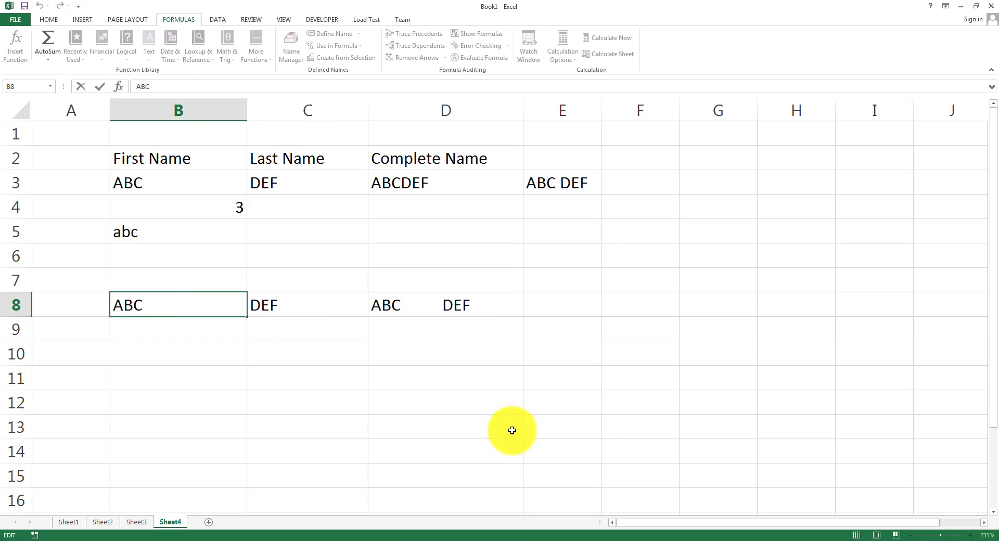
# Enter =TRIM(B8) in B10 so it shows ABC without the padding spaces.
pyautogui.click(195, 356)
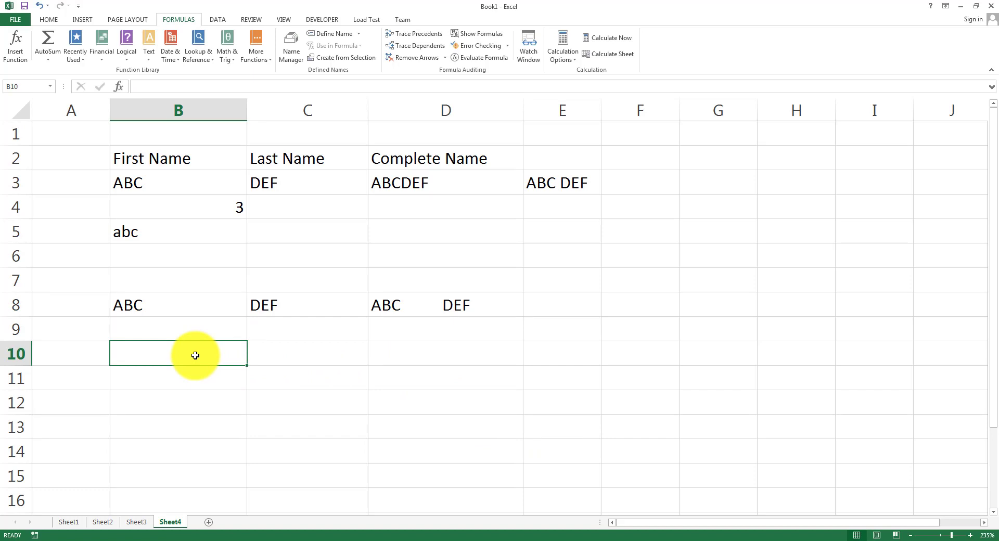
pyautogui.write('=TRIM')
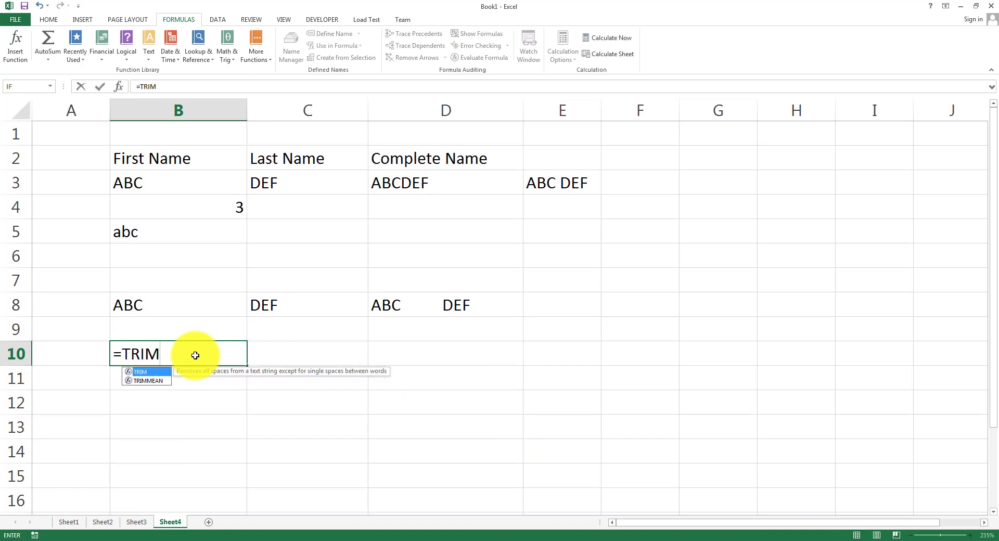
pyautogui.write('(')
pyautogui.click(178, 293)
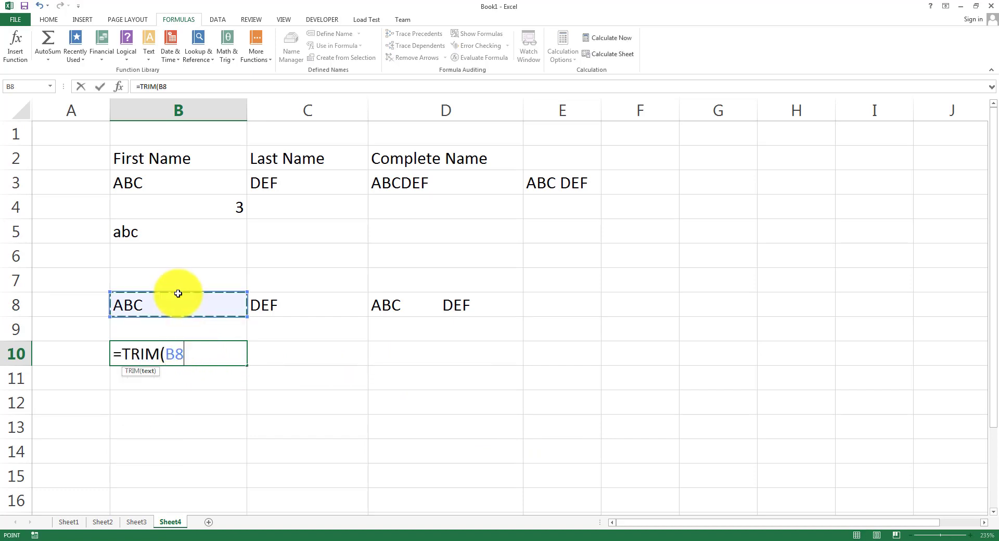
pyautogui.write(')')
pyautogui.press('Return')
pyautogui.press('Up')
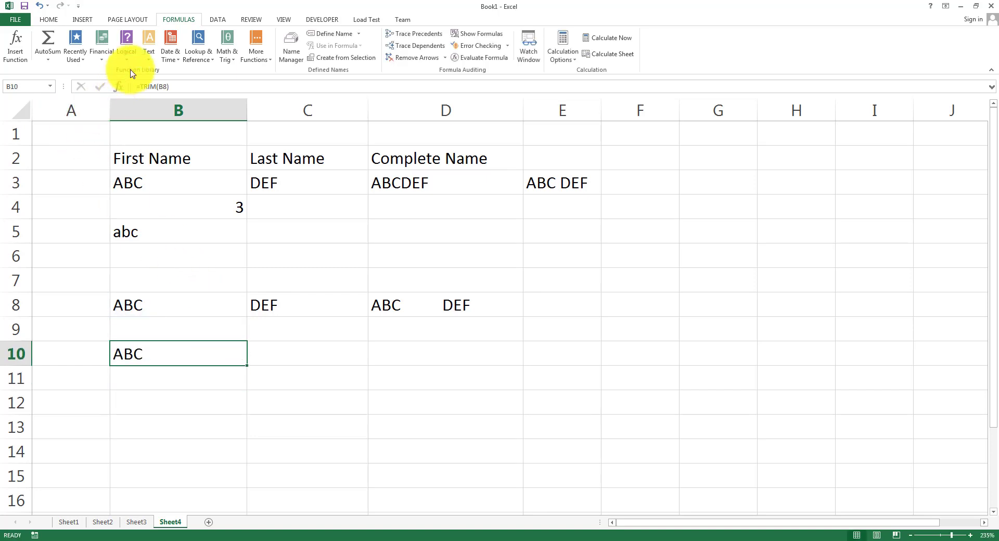
# Glance at the Text functions list and the PowerPoint date and time functions line, then return to Excel.
pyautogui.click(149, 56)
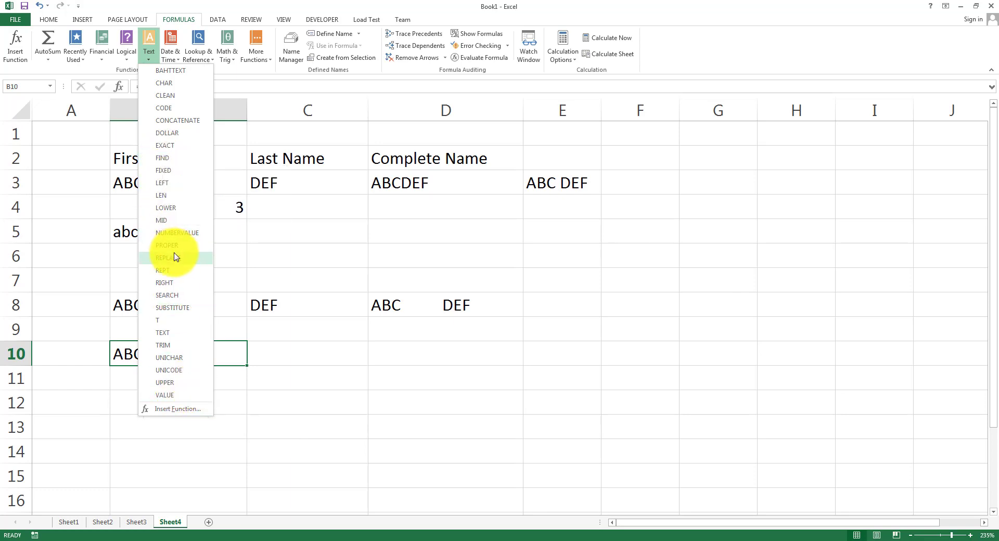
pyautogui.click(378, 381)
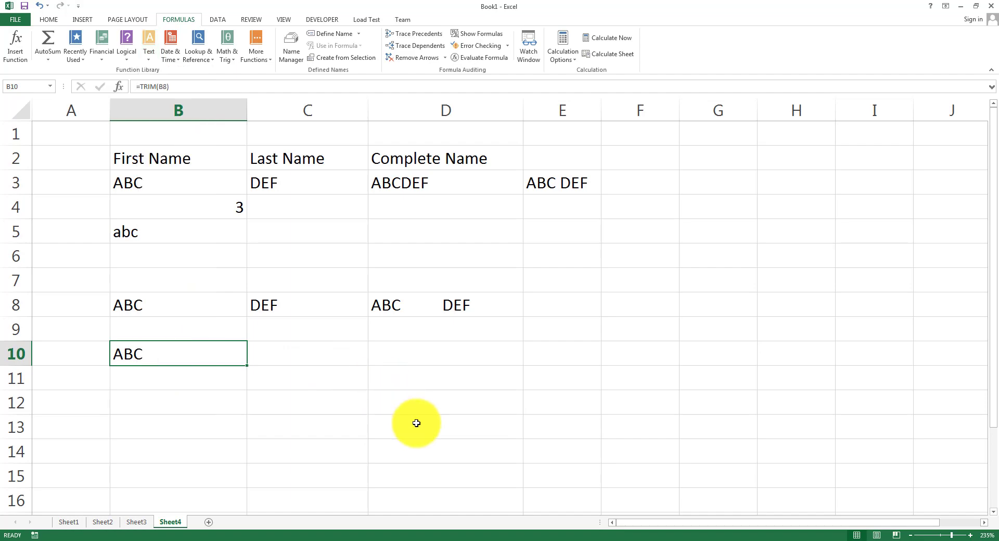
pyautogui.click(399, 540)
pyautogui.tripleClick(385, 297)
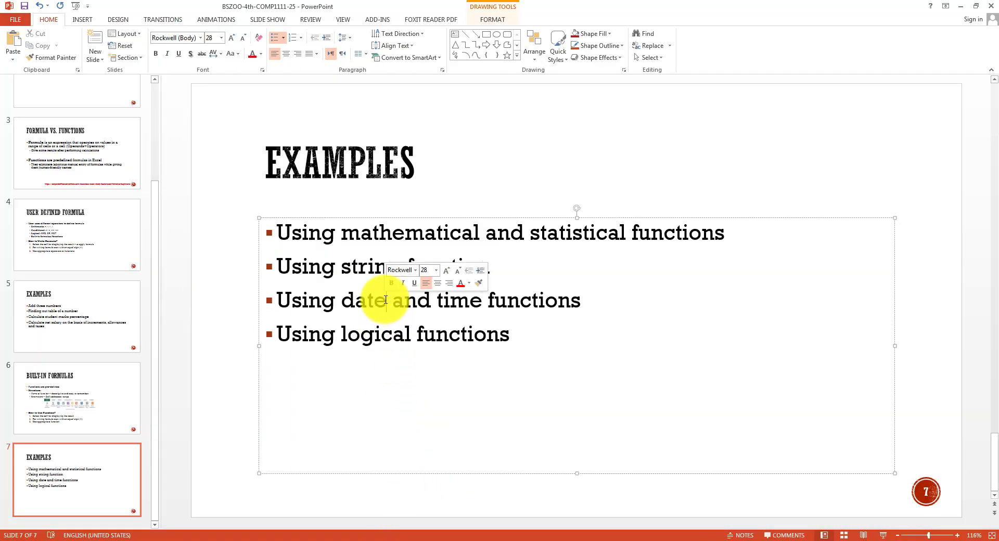
pyautogui.click(401, 540)
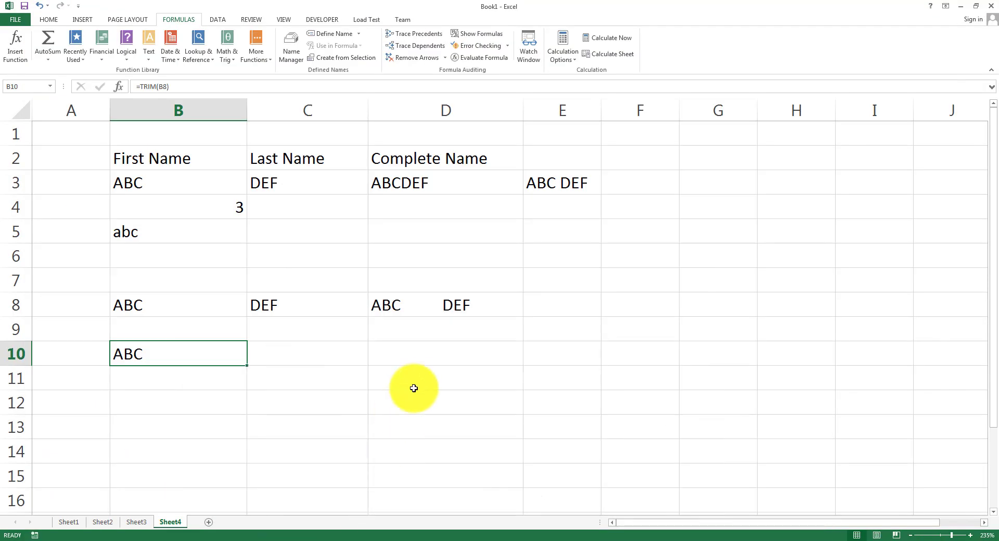
# Type the date 15-06-2020 into cell D13.
pyautogui.click(451, 430)
pyautogui.click(172, 59)
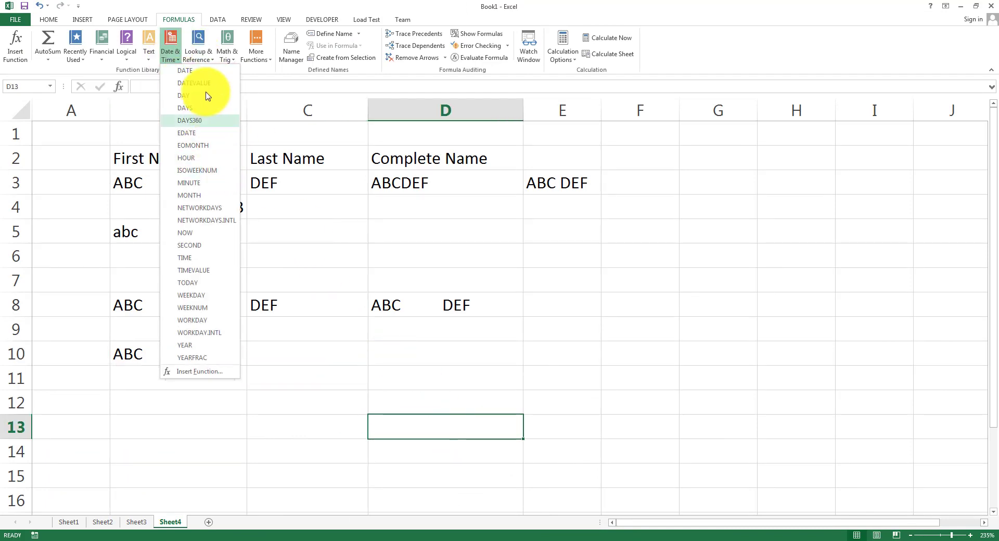
pyautogui.click(420, 432)
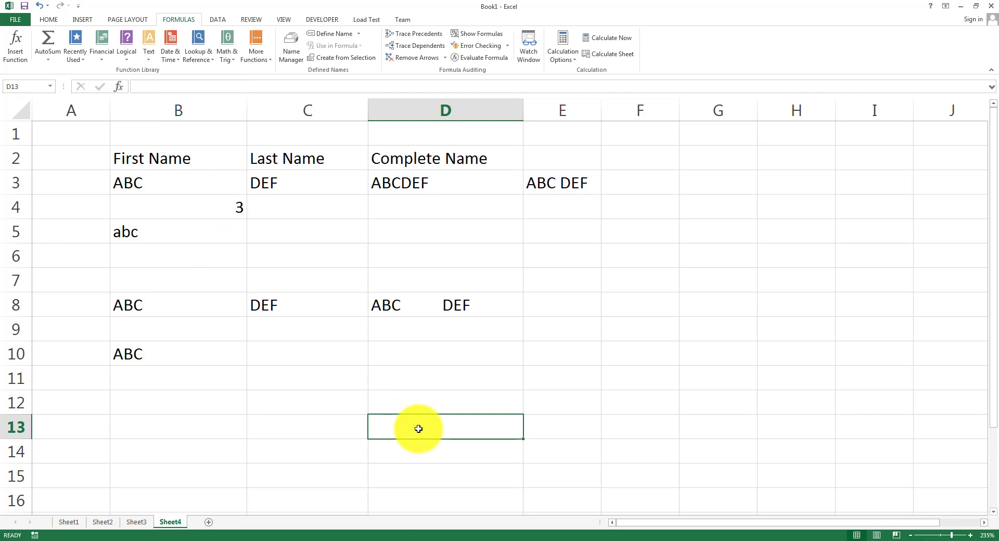
pyautogui.write('15-06-')
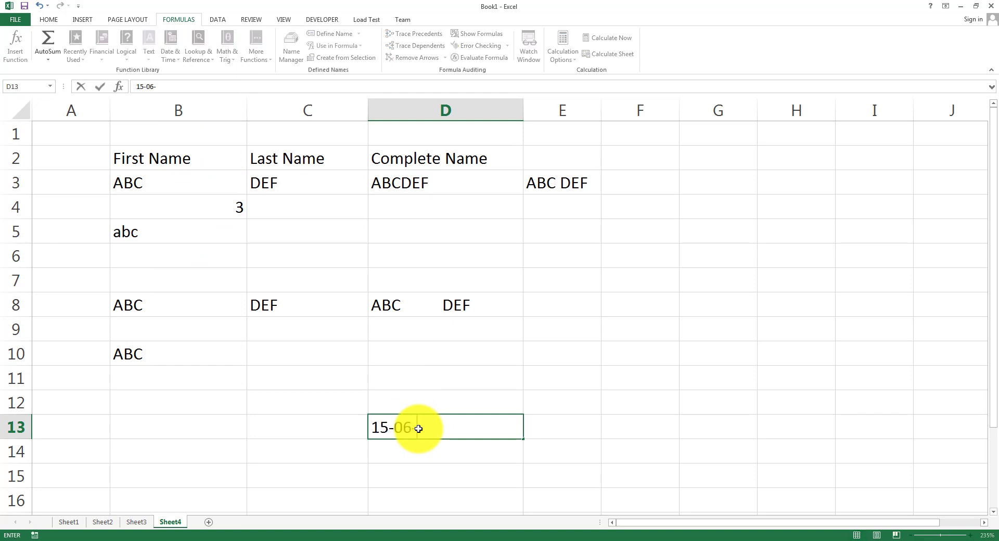
pyautogui.press('BackSpace')
pyautogui.write('-2020')
pyautogui.press('Return')
# Apply the Date number format to D13 via Format Cells, then check it.
pyautogui.click(419, 428)
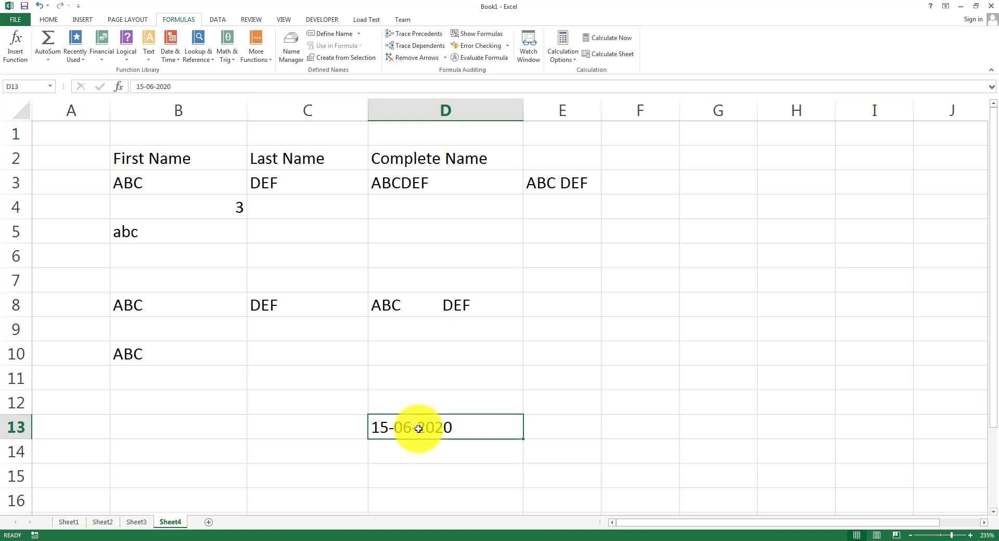
pyautogui.hotkey('ctrl', '1')
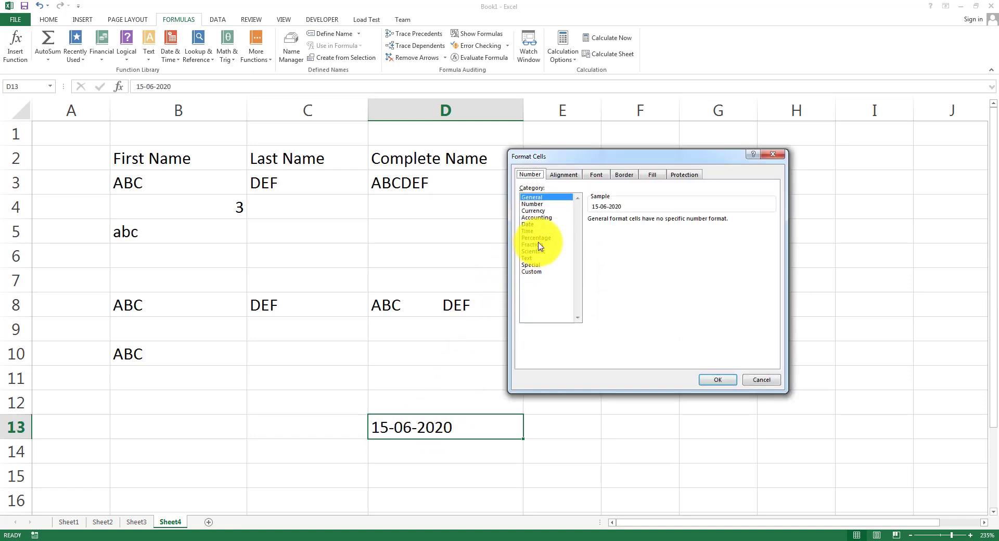
pyautogui.click(543, 224)
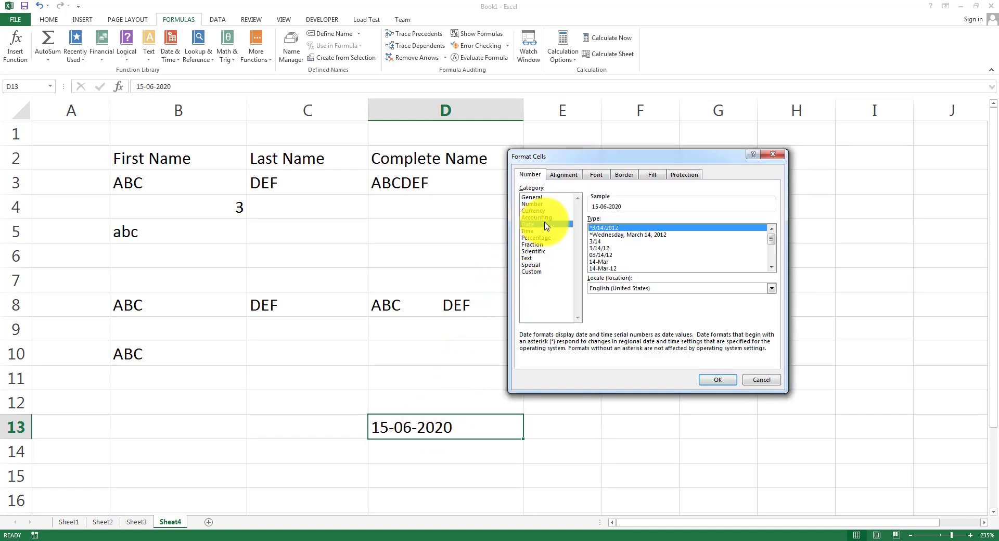
pyautogui.click(716, 379)
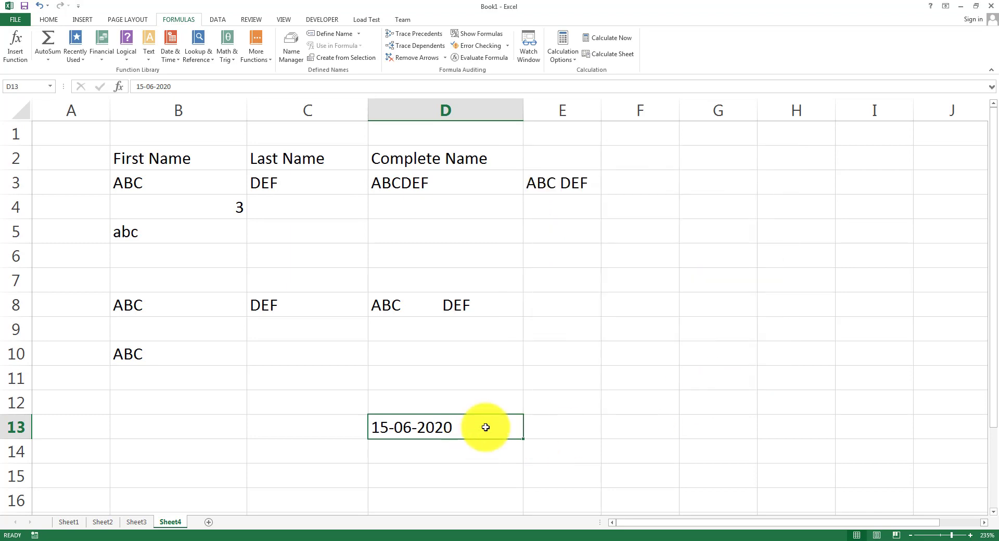
pyautogui.hotkey('ctrl', '1')
pyautogui.press('Escape')
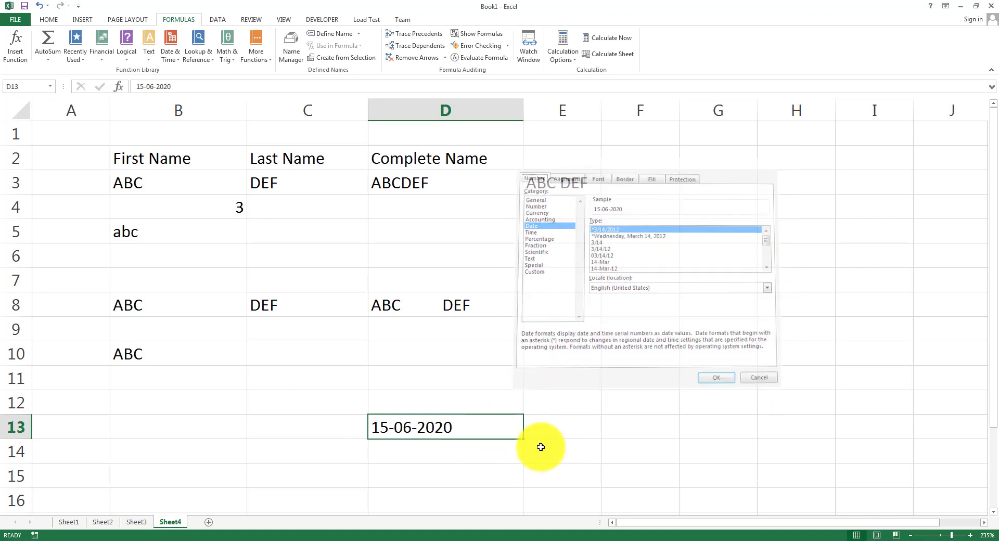
pyautogui.click(544, 437)
pyautogui.click(171, 52)
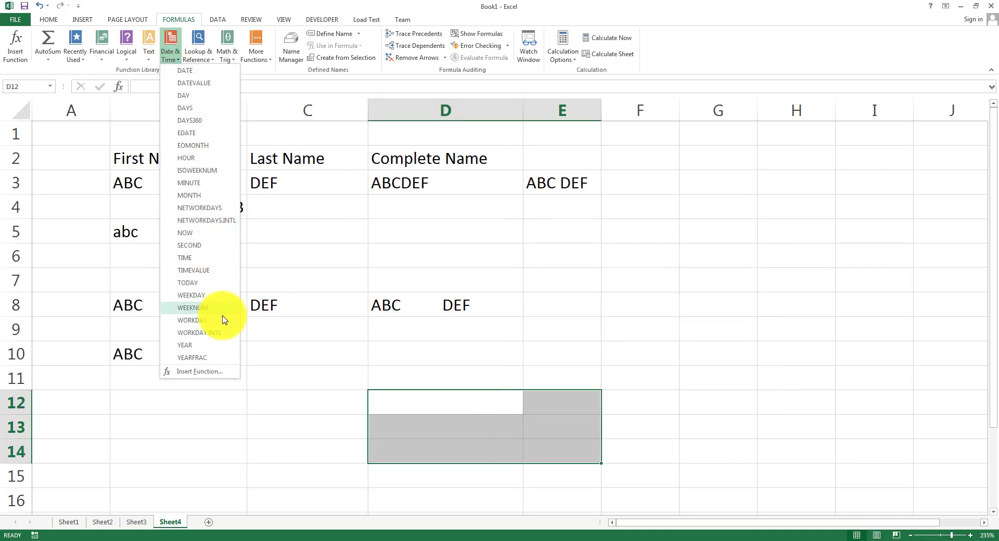
# Insert the TODAY function into D12 from the Date & Time list.
pyautogui.click(314, 395)
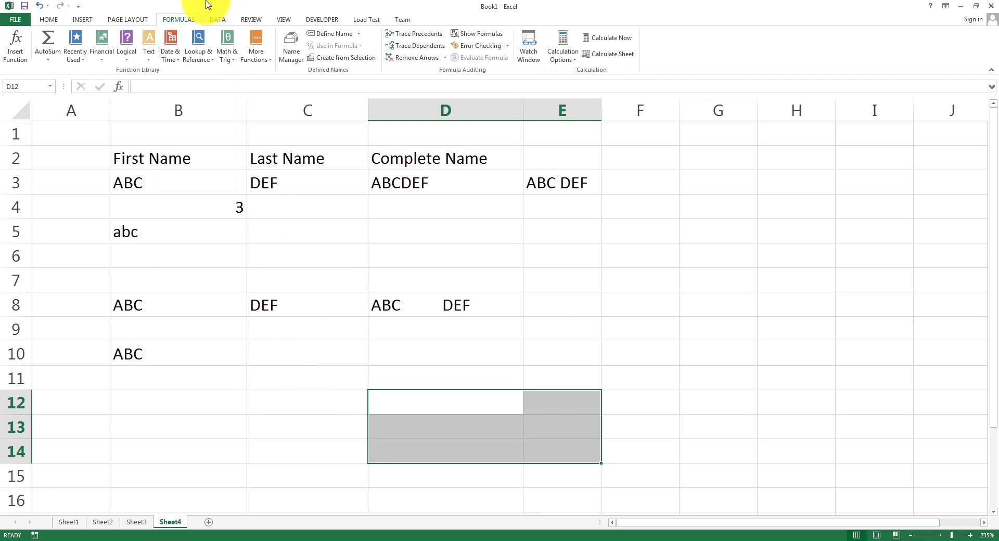
pyautogui.click(172, 55)
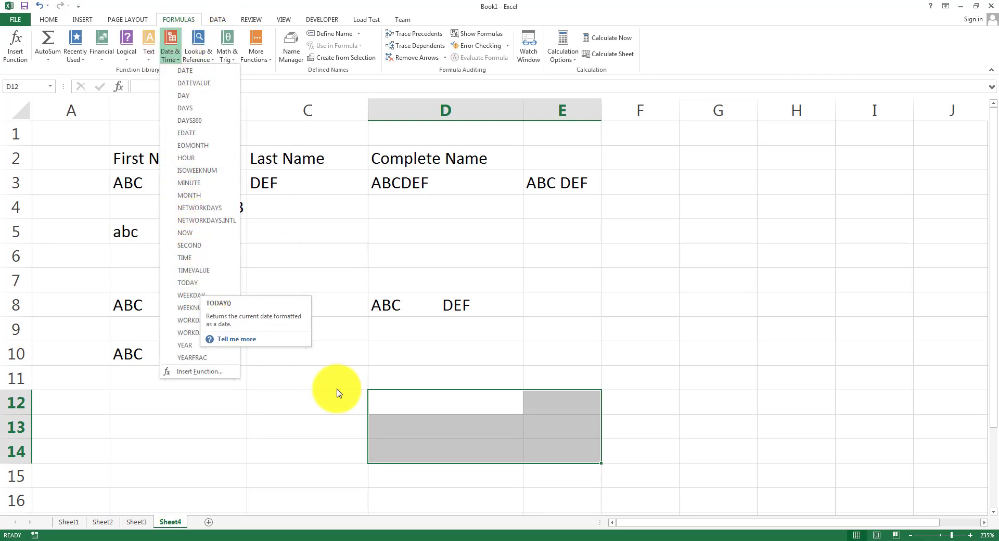
pyautogui.click(414, 406)
pyautogui.click(415, 406)
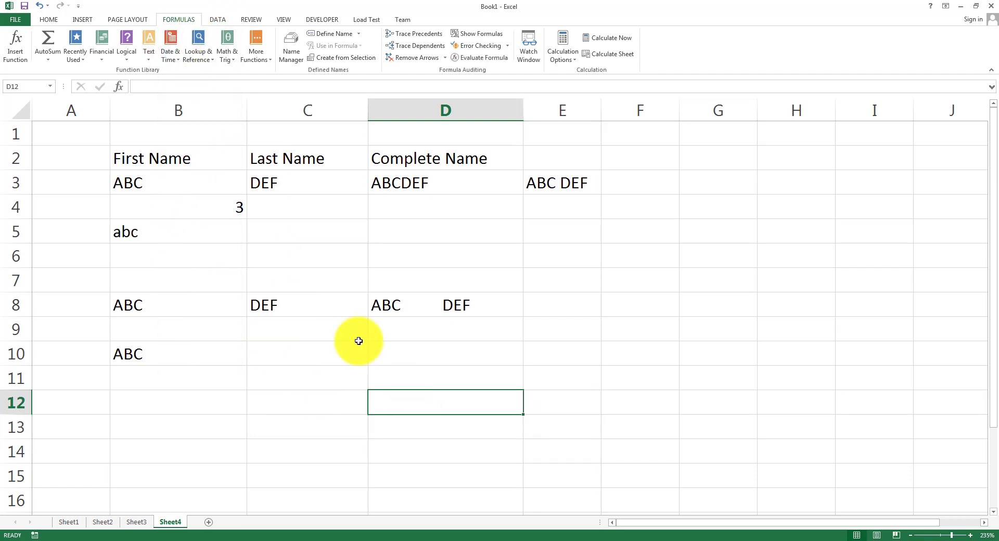
pyautogui.click(169, 56)
pyautogui.click(201, 281)
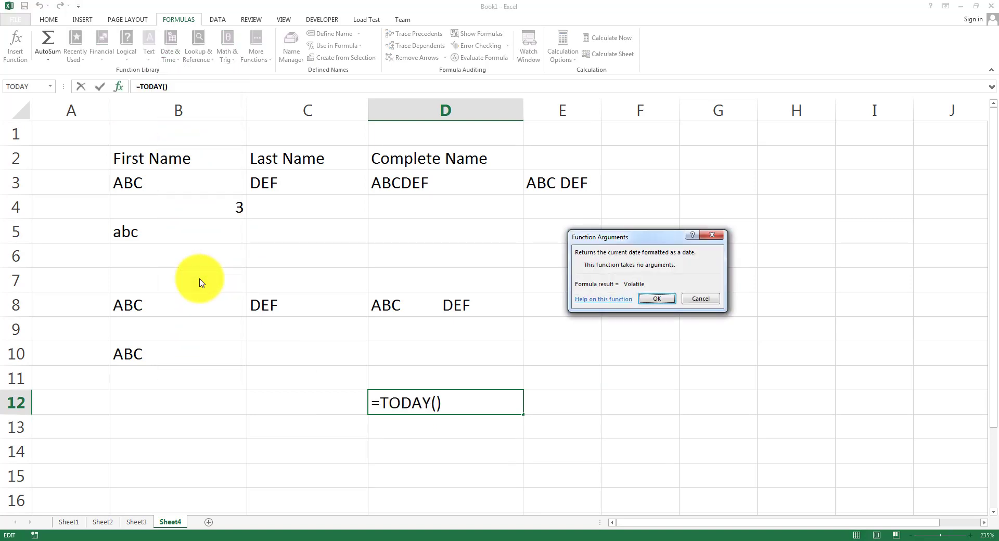
pyautogui.click(655, 302)
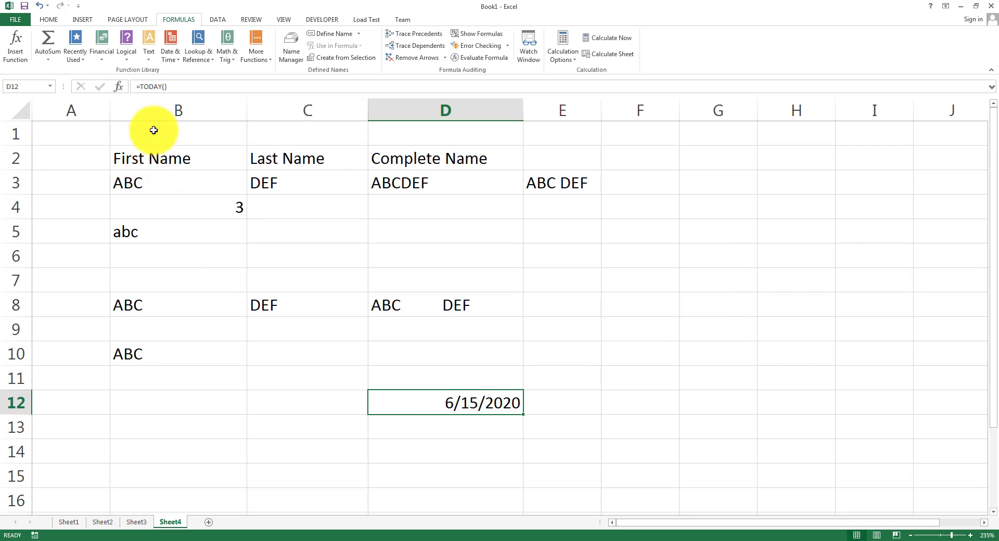
# Insert =NOW() into E12 and widen column E to display 6/15/2020 23:38.
pyautogui.click(575, 404)
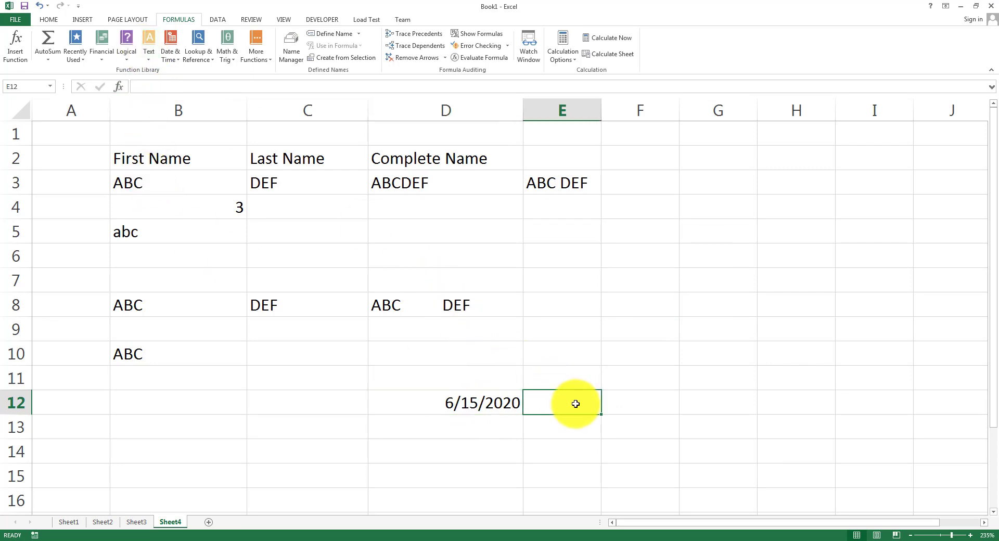
pyautogui.write('=')
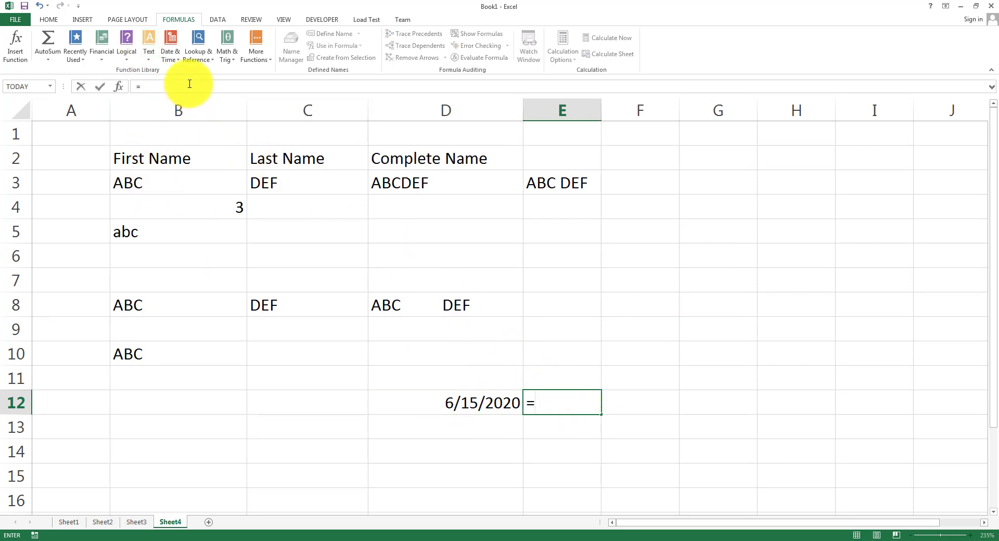
pyautogui.click(173, 56)
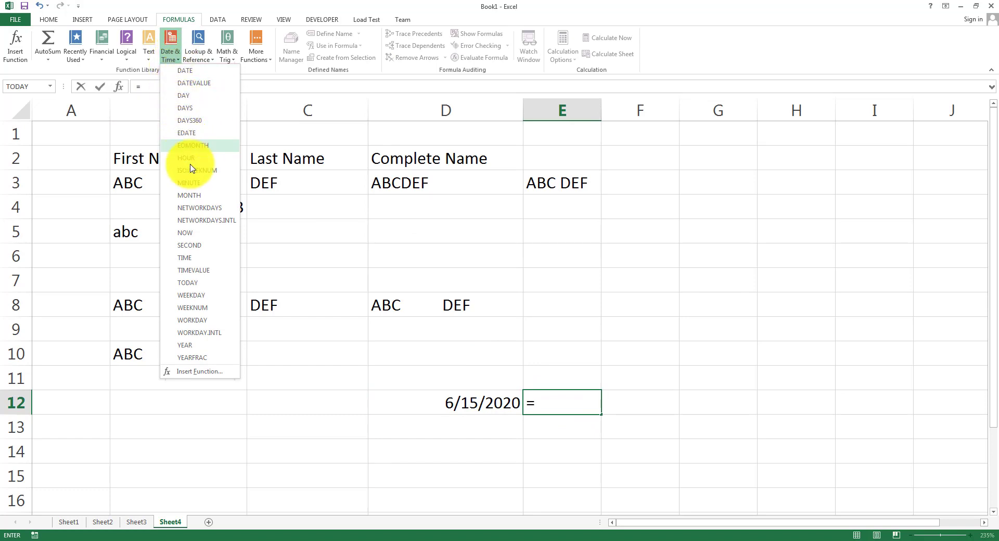
pyautogui.click(185, 233)
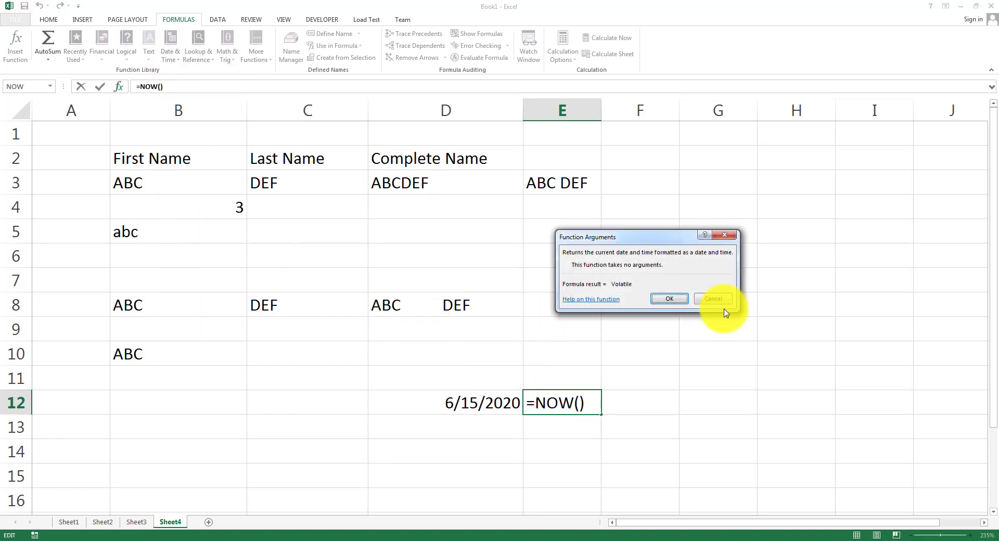
pyautogui.click(675, 300)
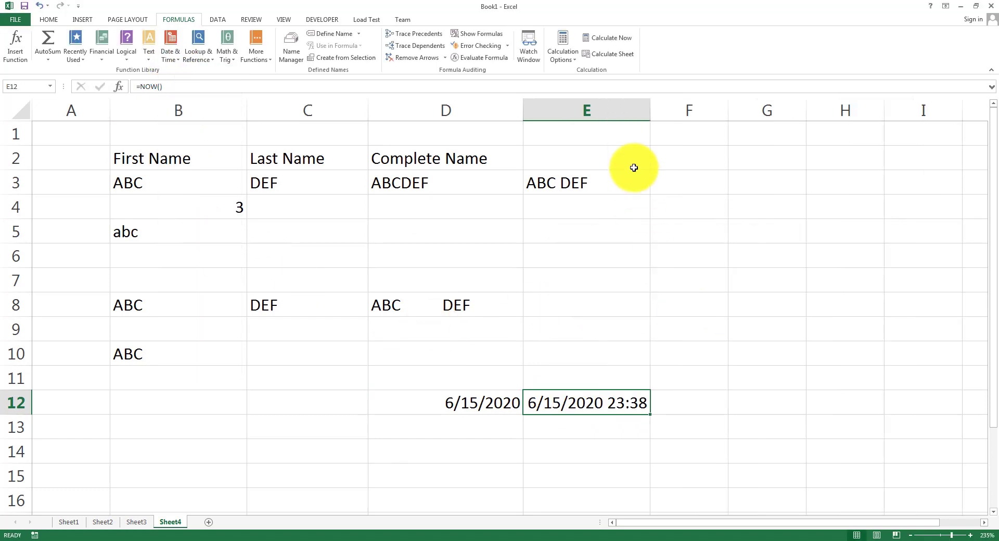
pyautogui.moveTo(650, 108); pyautogui.dragTo(712, 109)
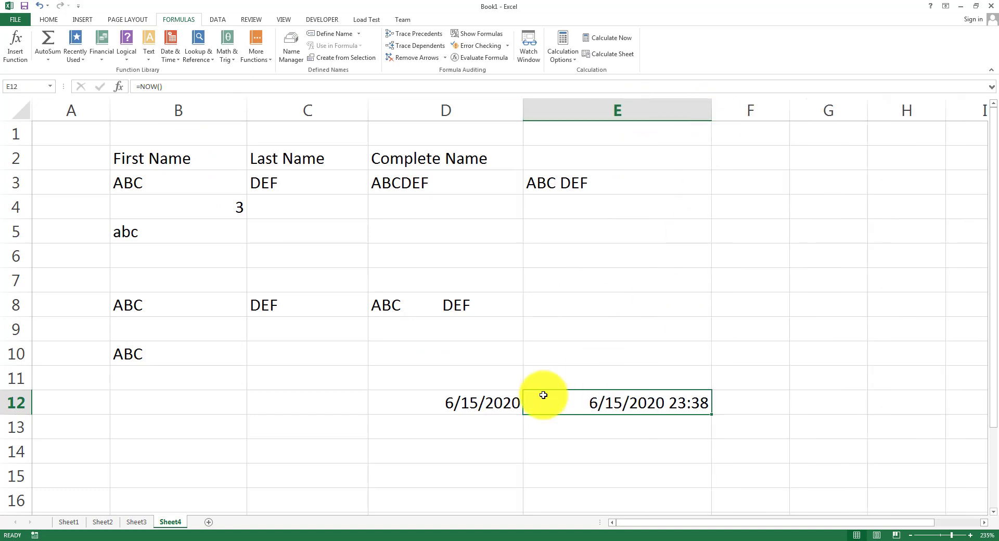
pyautogui.click(395, 413)
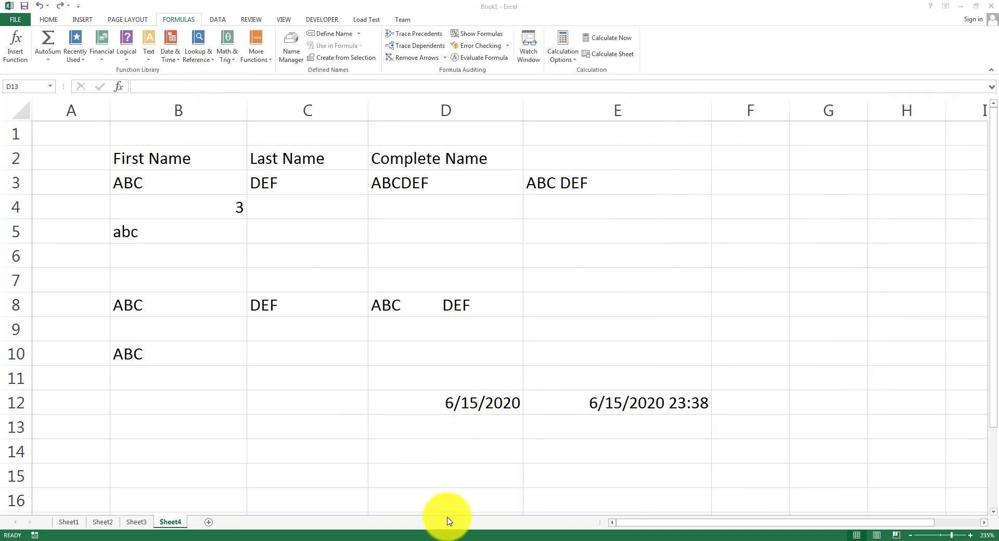
pyautogui.click(171, 61)
pyautogui.click(172, 61)
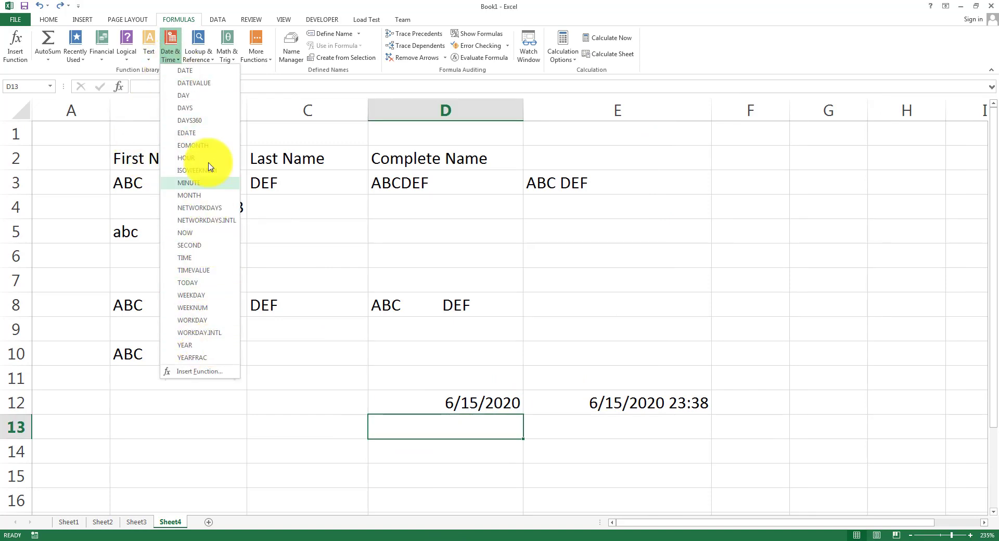
# Highlight the 'Using logical functions' bullet on PowerPoint's Examples slide, then go back to Excel.
pyautogui.click(447, 440)
pyautogui.click(402, 538)
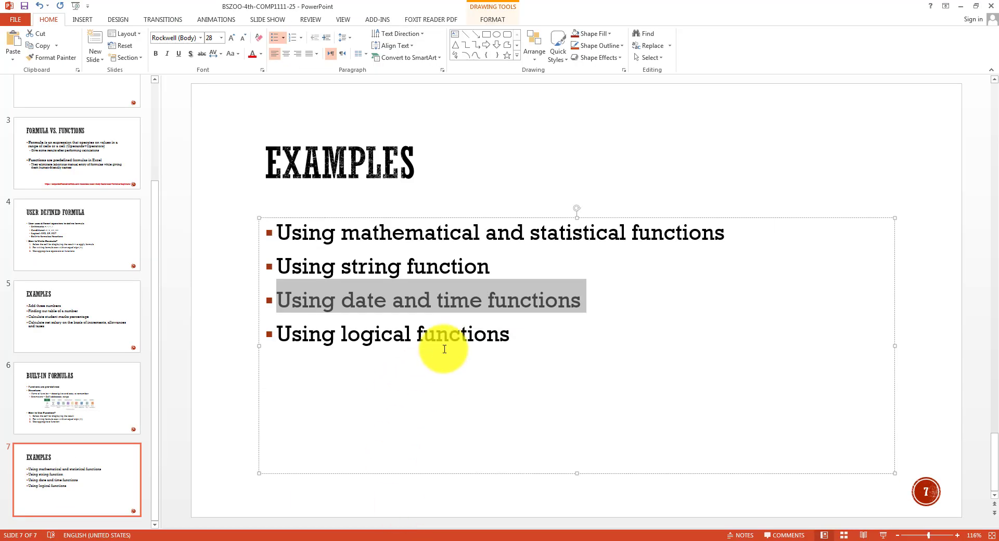
pyautogui.moveTo(526, 331); pyautogui.dragTo(267, 332)
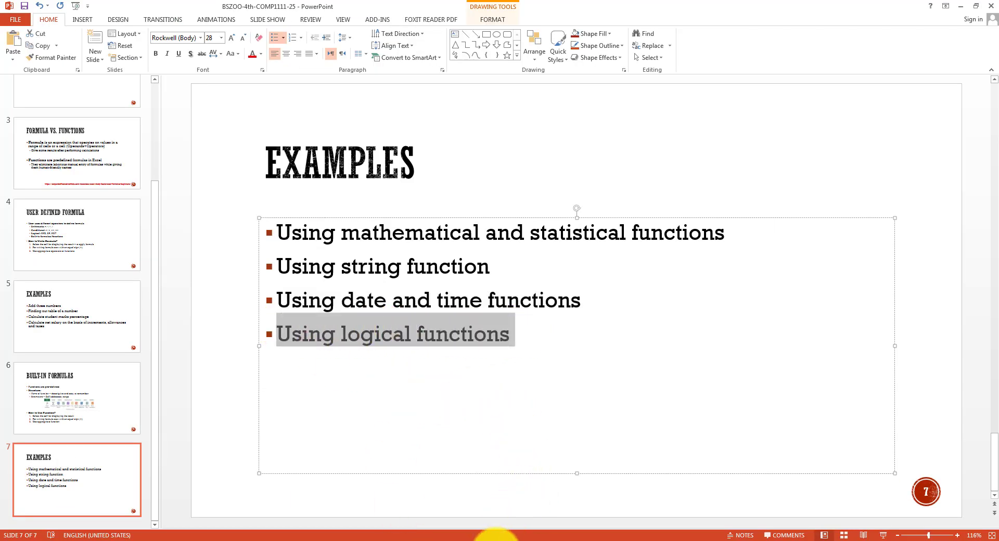
pyautogui.click(497, 538)
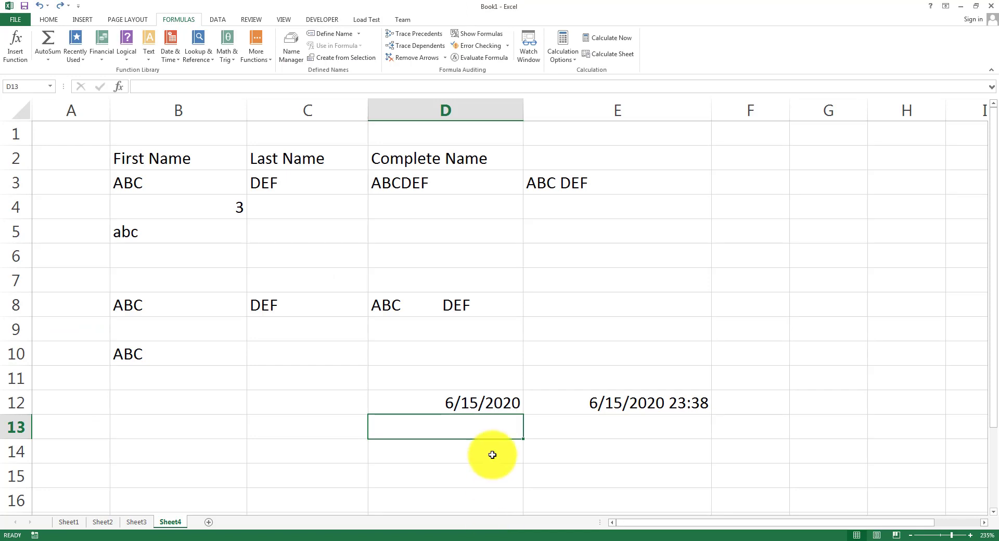
# Type the label MARKS in B13 and the mark 30 in C13, then select C14.
pyautogui.click(287, 423)
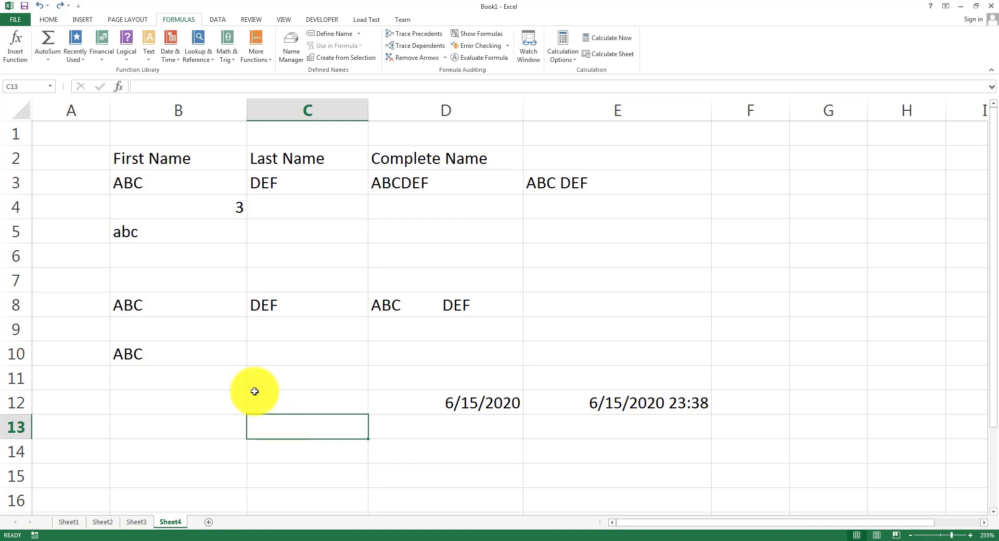
pyautogui.click(226, 420)
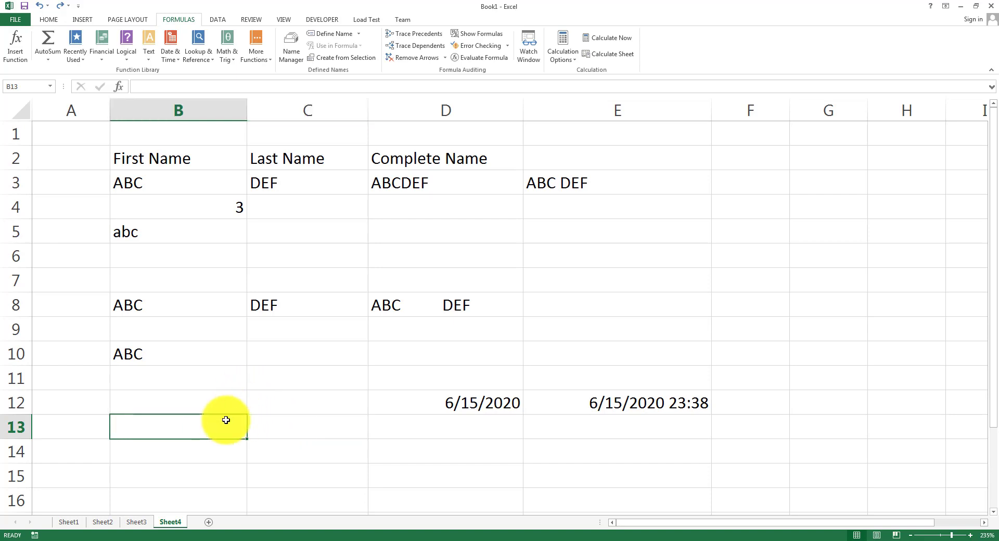
pyautogui.write('m')
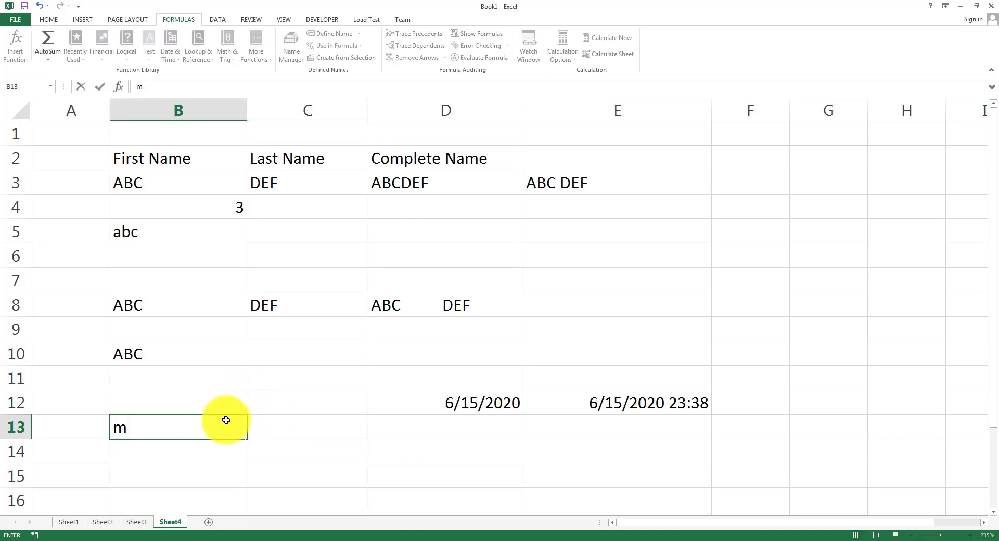
pyautogui.press('BackSpace')
pyautogui.write('MATR')
pyautogui.press('BackSpace')
pyautogui.press('BackSpace')
pyautogui.write('RKS')
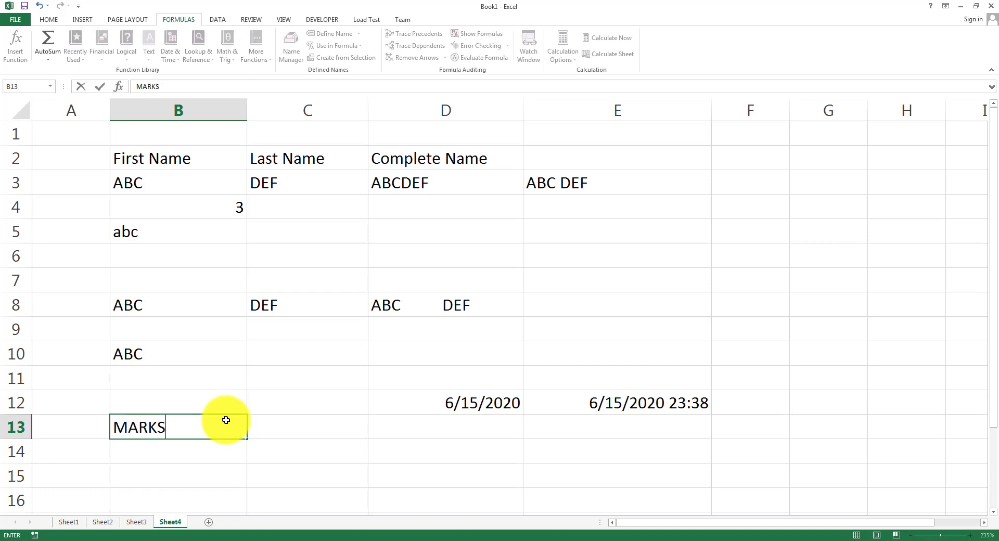
pyautogui.press('Tab')
pyautogui.write('30')
pyautogui.hotkey('ctrl', 'Return')
pyautogui.press('Return')
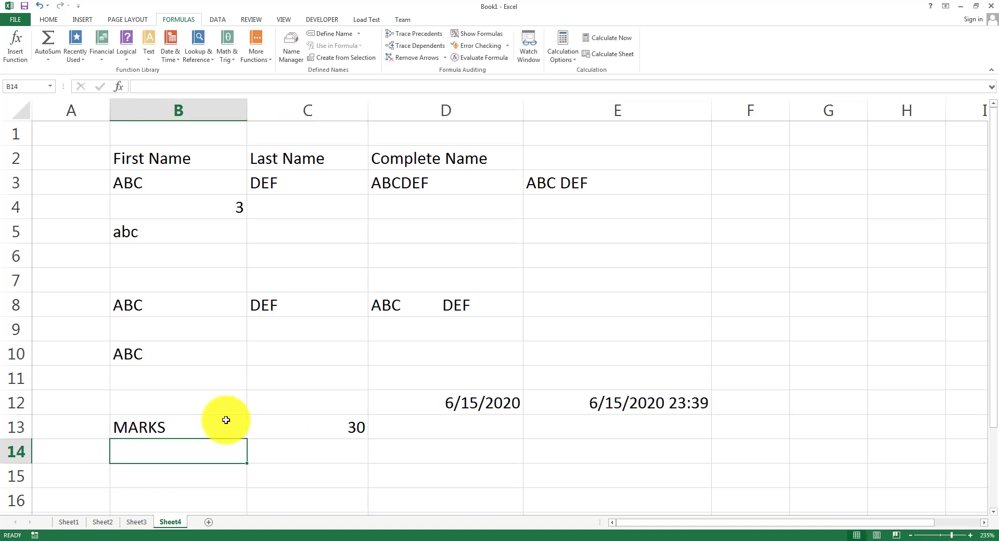
pyautogui.click(345, 452)
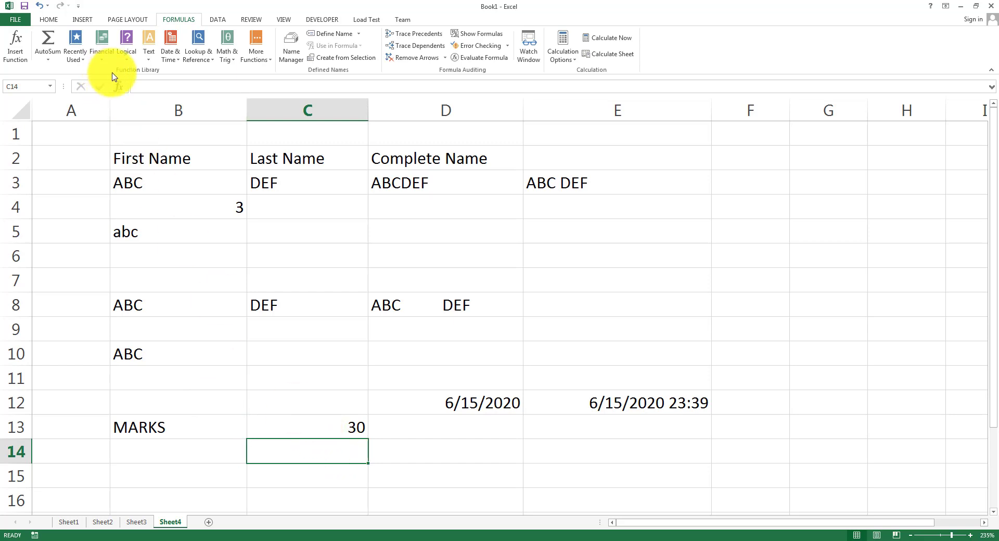
# Insert an IF in C14 with test C13 > 40, true value PASS, false value FAIL.
pyautogui.click(136, 60)
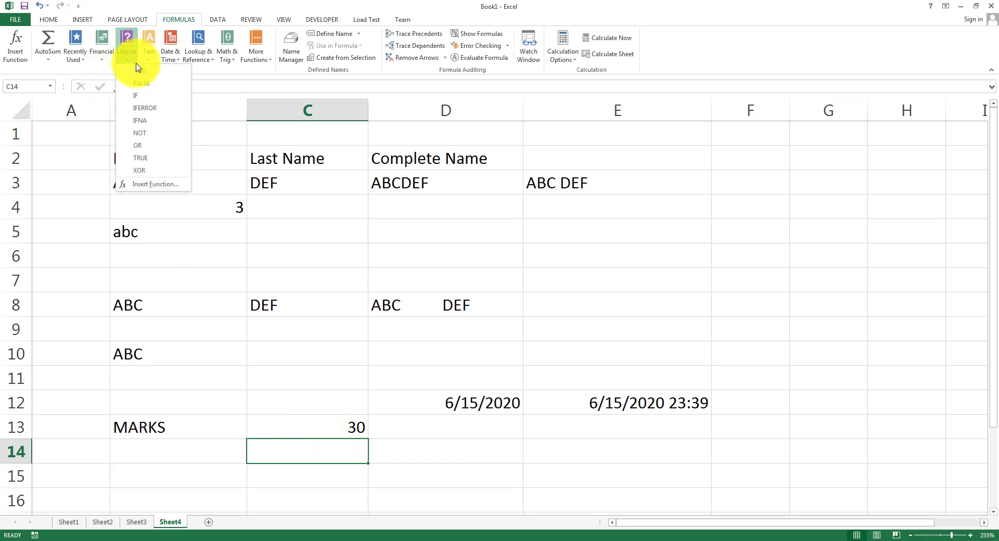
pyautogui.click(136, 96)
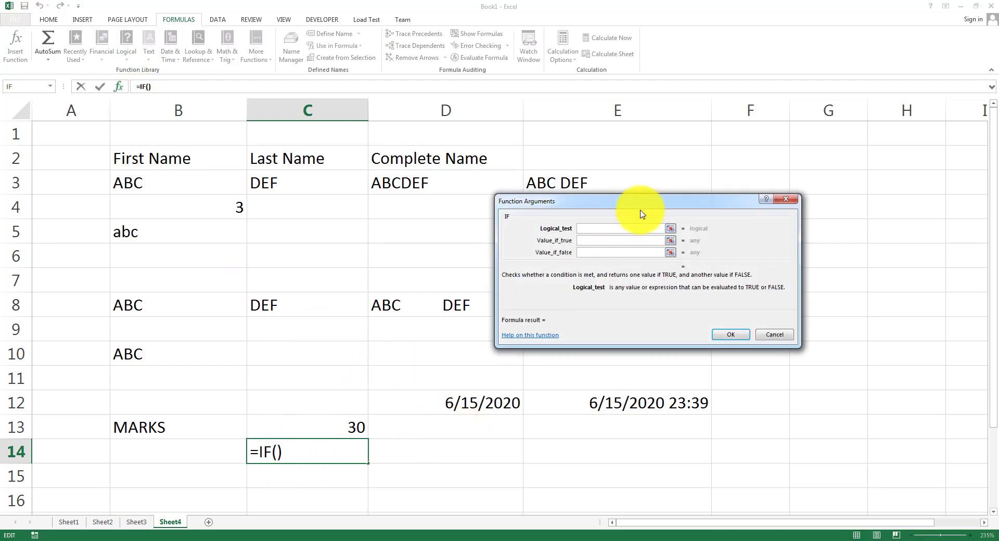
pyautogui.moveTo(640, 212); pyautogui.dragTo(637, 224)
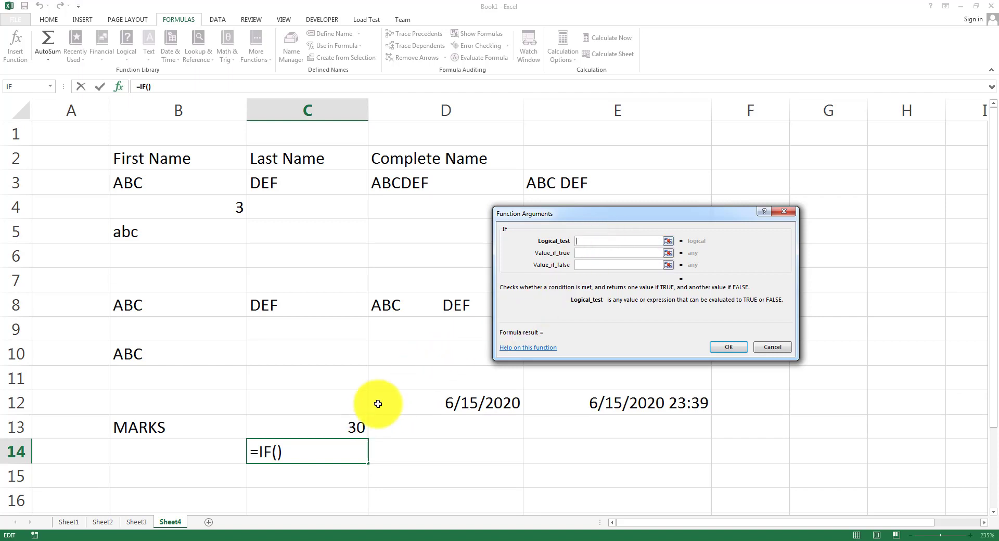
pyautogui.click(336, 426)
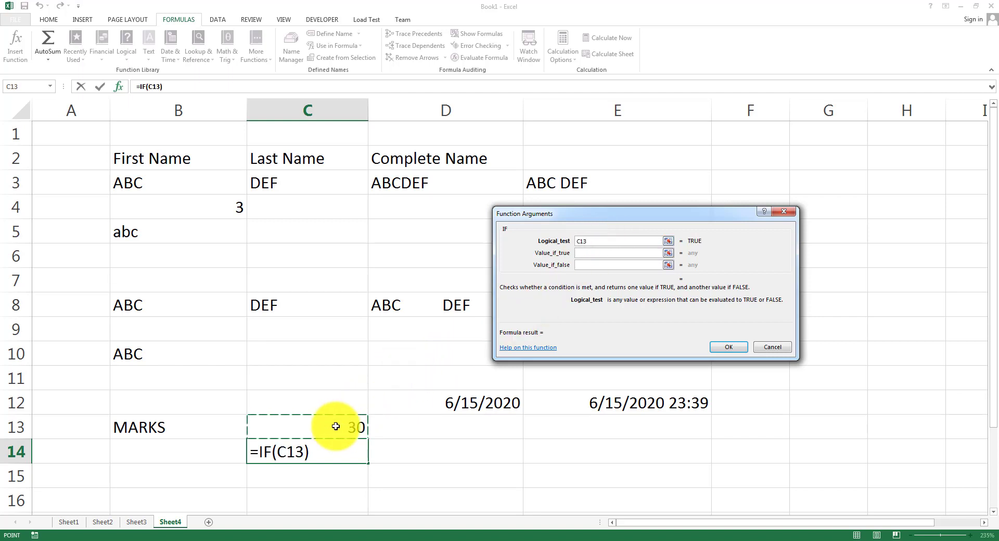
pyautogui.write('> 40')
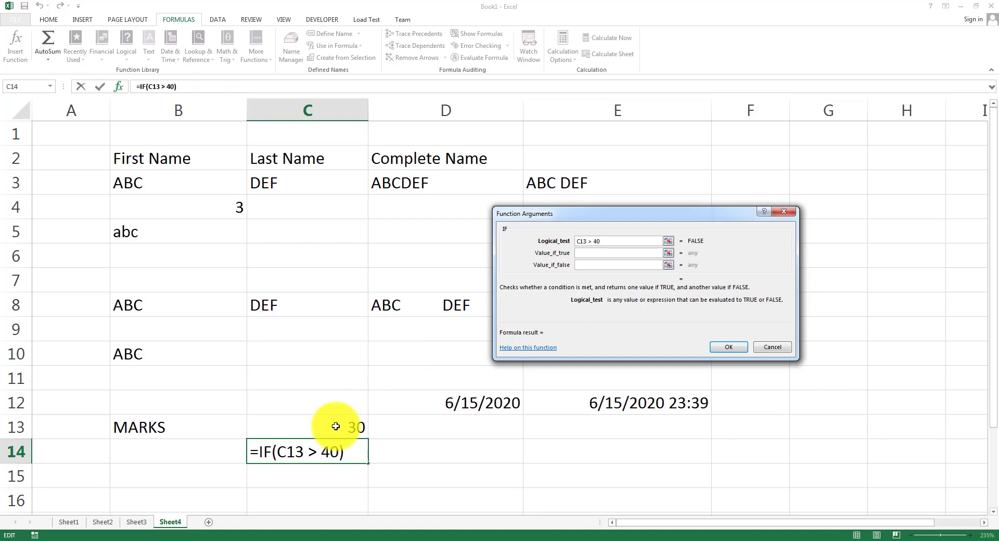
pyautogui.click(613, 253)
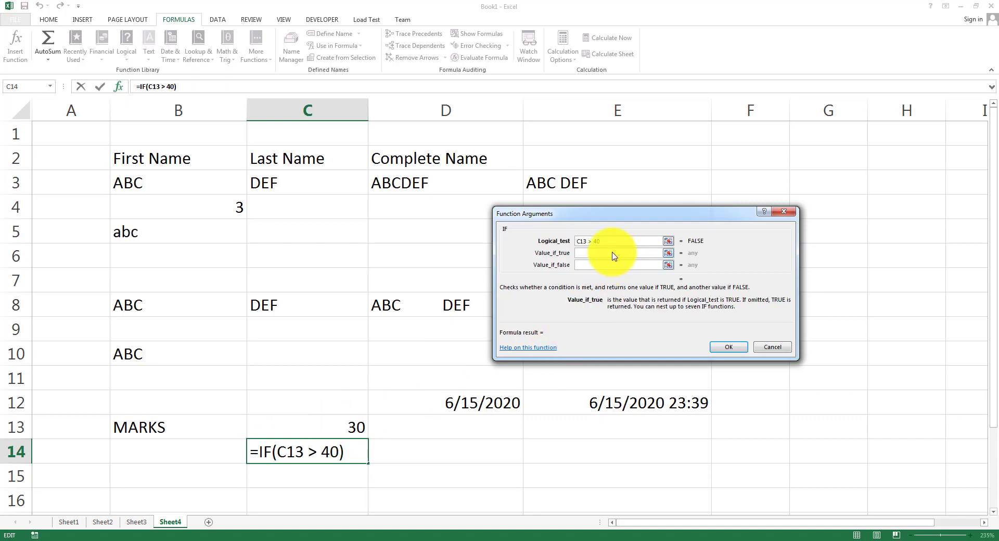
pyautogui.write('PASS')
pyautogui.press('Tab')
pyautogui.write('F')
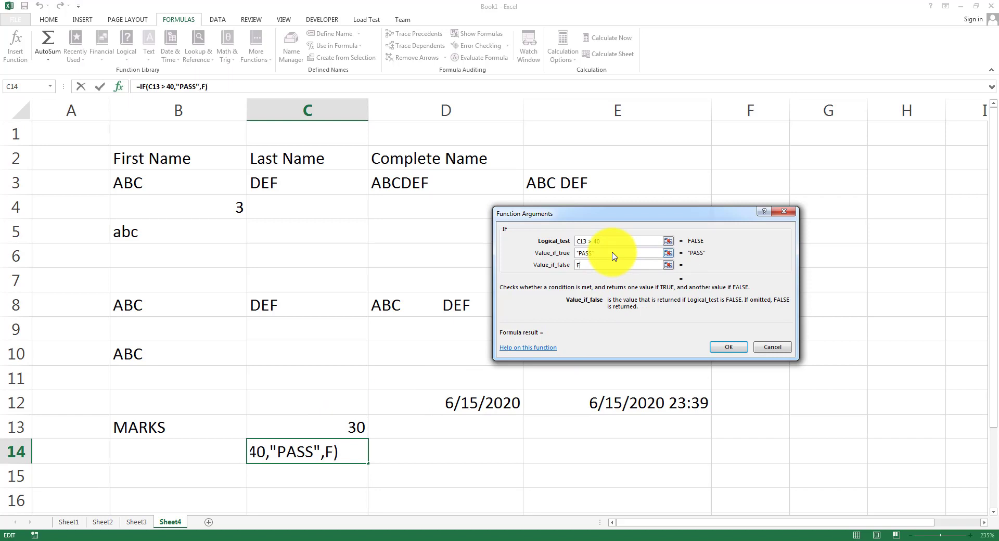
pyautogui.write('AILS')
pyautogui.press('BackSpace')
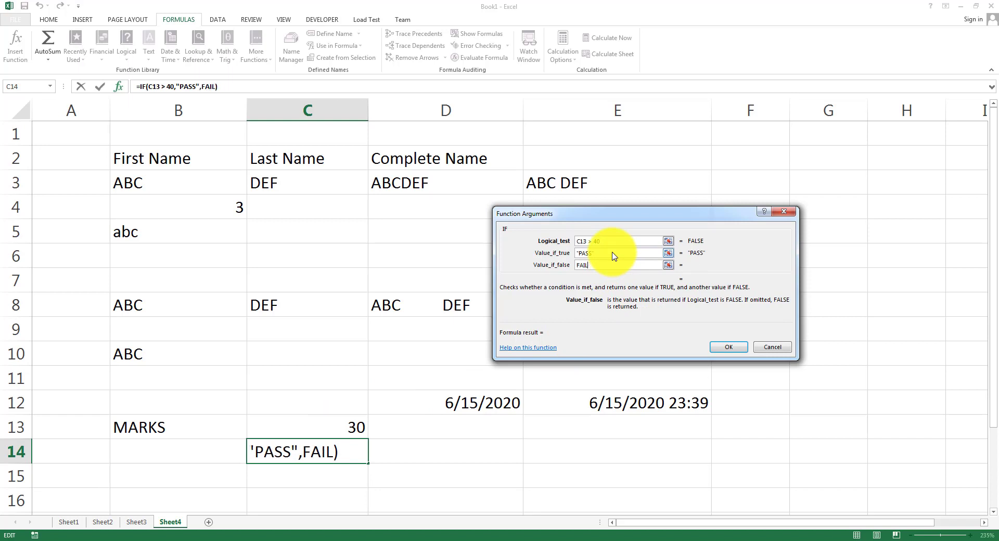
pyautogui.press('Tab')
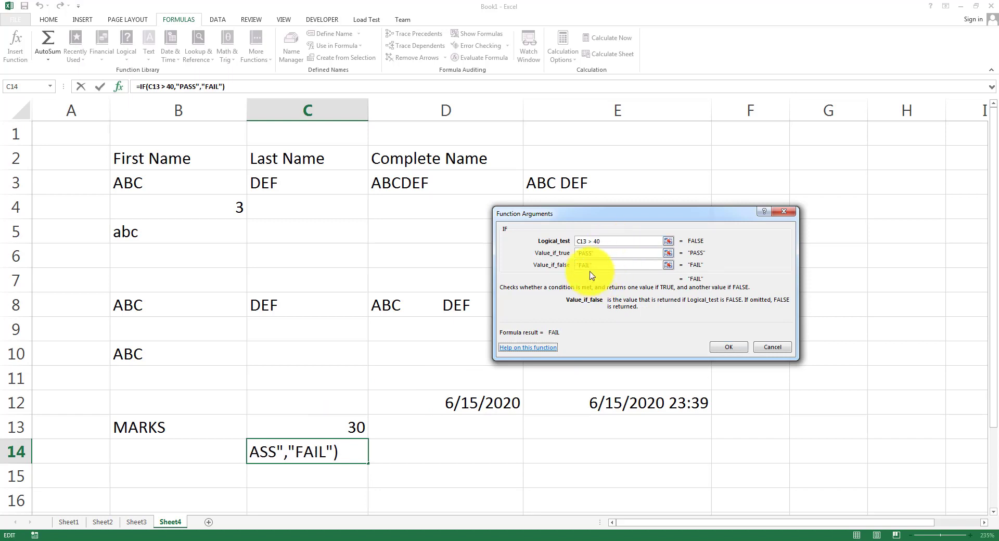
# Review the IF arguments and confirm the formula, so C14 shows FAIL.
pyautogui.click(599, 241)
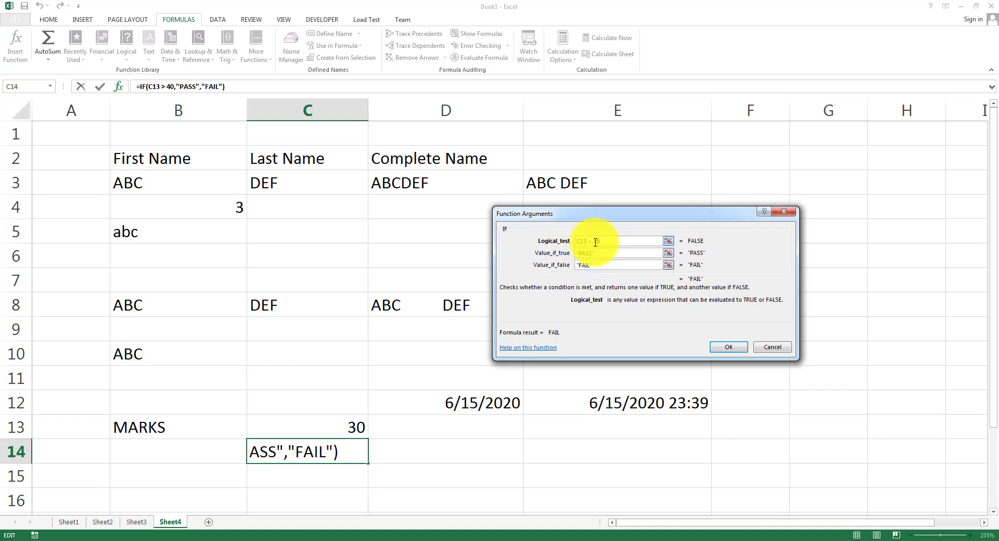
pyautogui.click(582, 254)
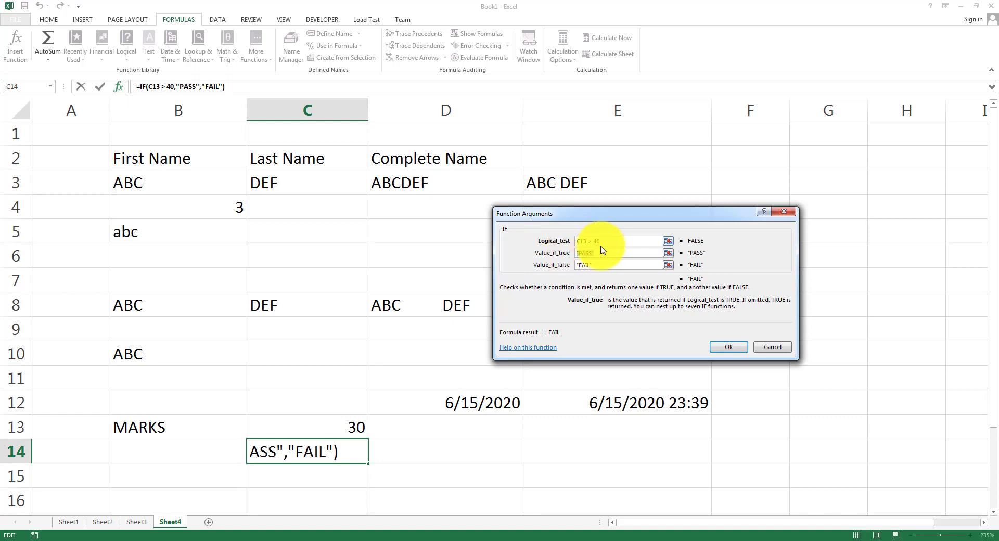
pyautogui.click(604, 253)
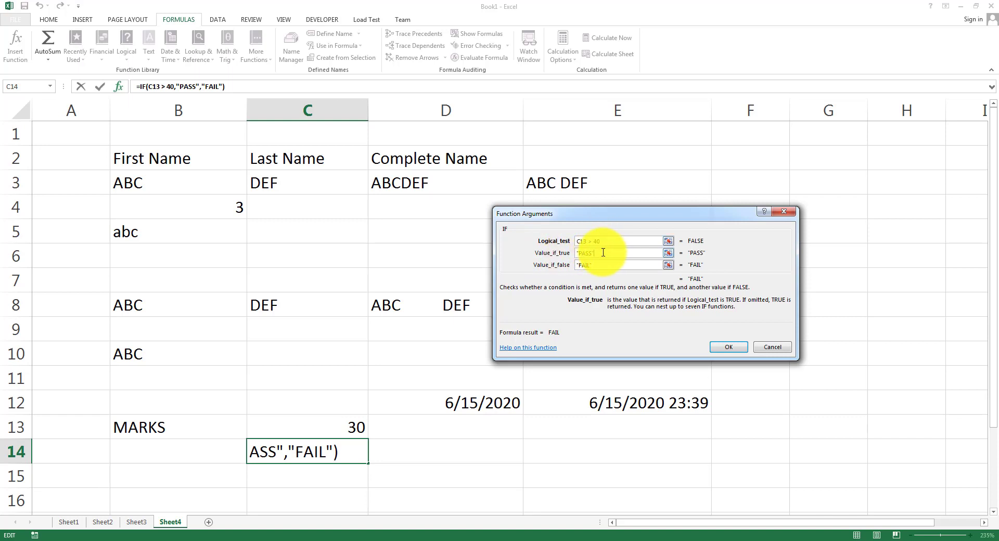
pyautogui.click(590, 241)
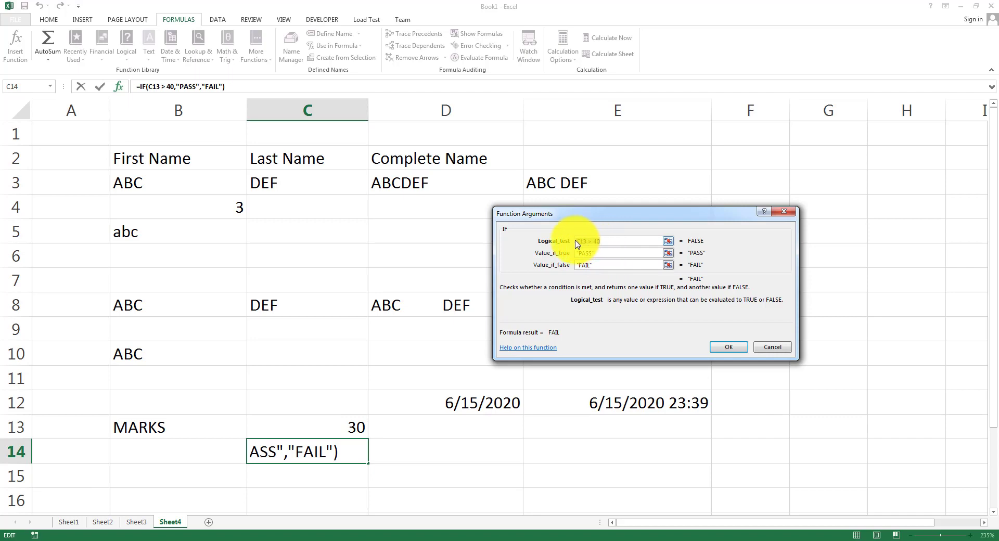
pyautogui.press('Tab')
pyautogui.press('Tab')
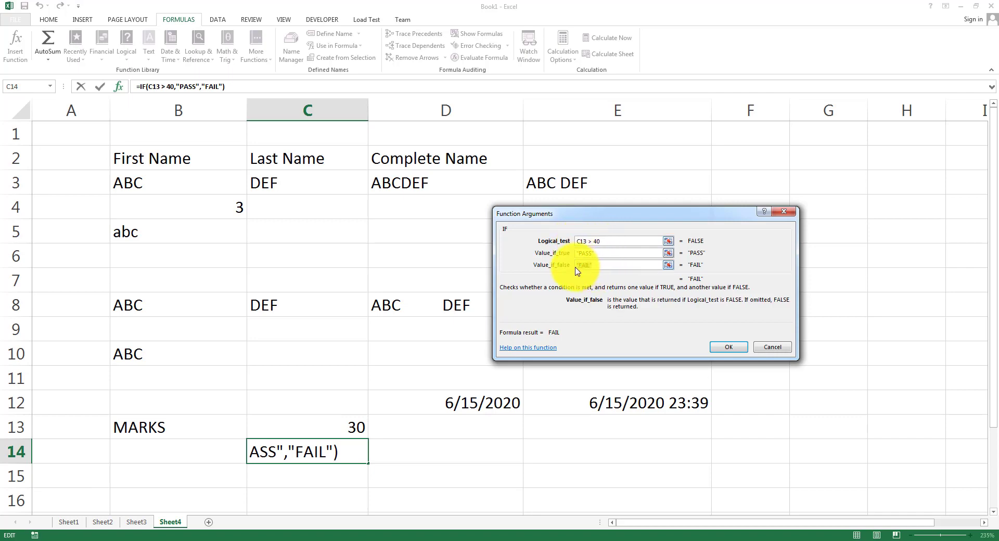
pyautogui.click(721, 348)
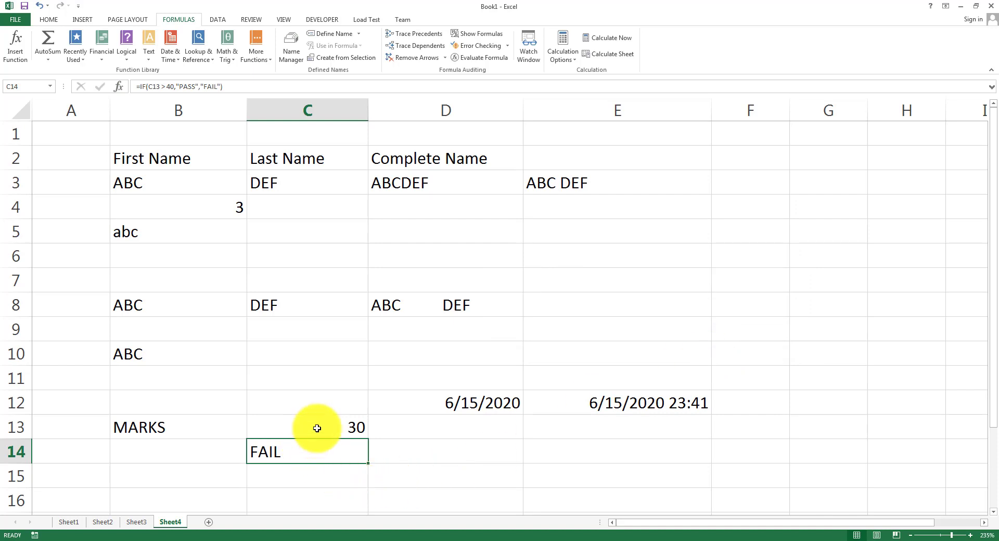
# Change C13's mark from 30 to 50 so C14 switches to PASS.
pyautogui.click(316, 428)
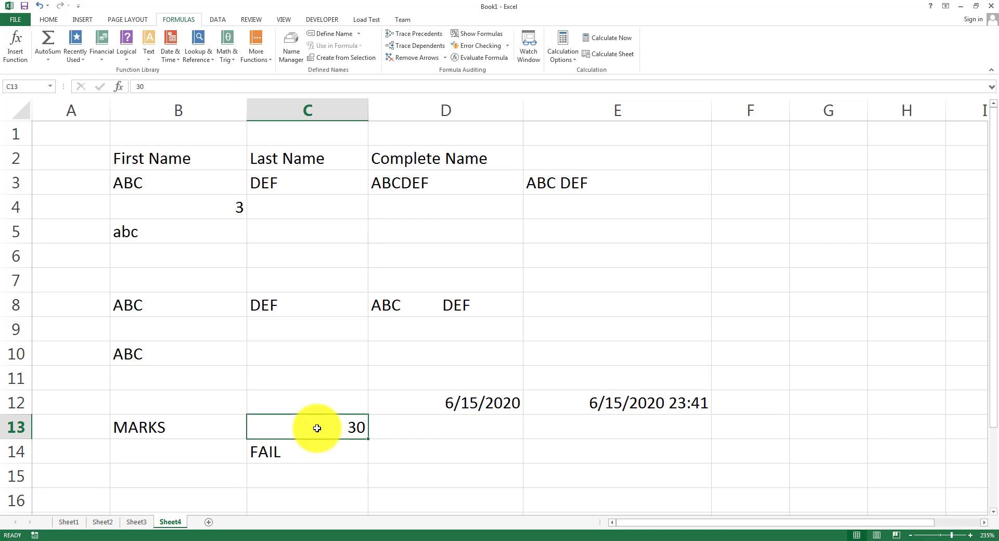
pyautogui.write('50')
pyautogui.press('Return')
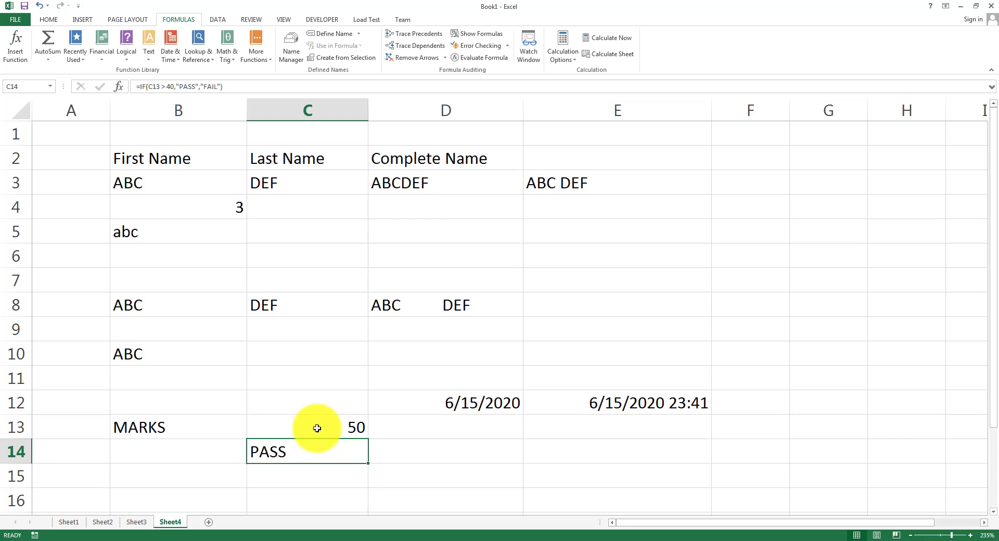
pyautogui.click(125, 54)
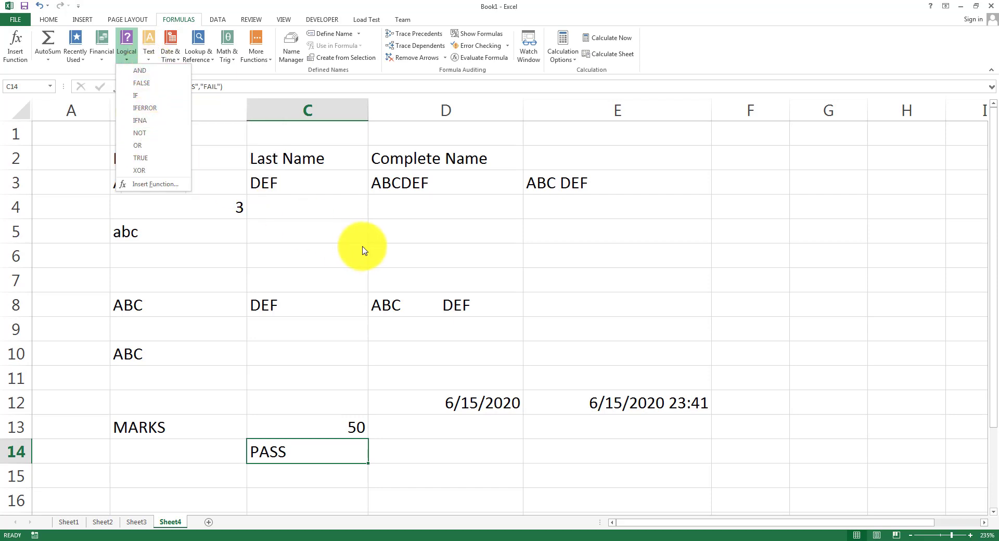
pyautogui.click(389, 243)
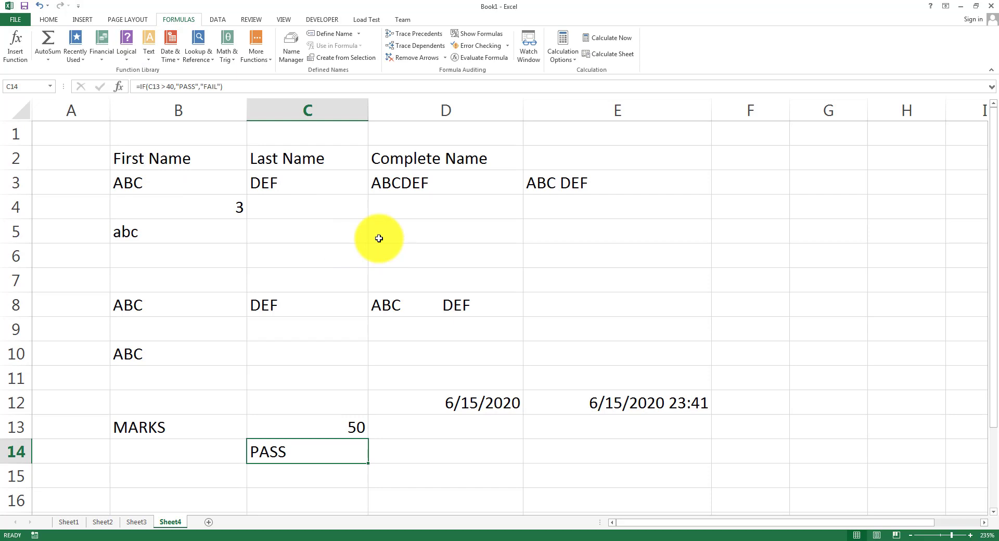